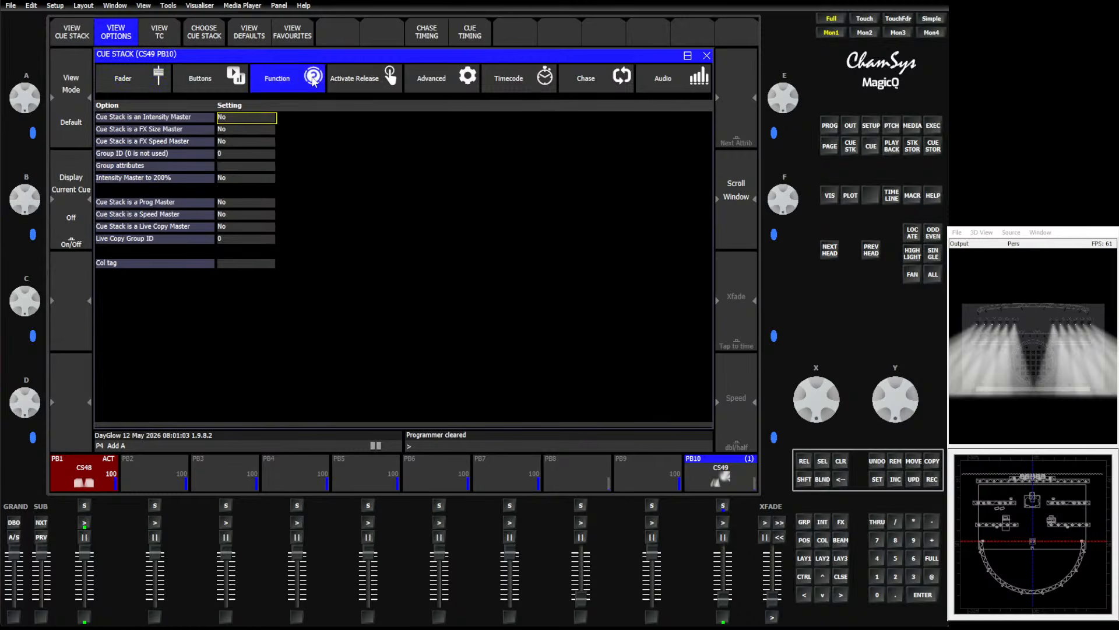
Set the function options of PB10's cue stack so that it is an FX Speed Master
{"action": "left_click", "coordinate": [279, 81]}
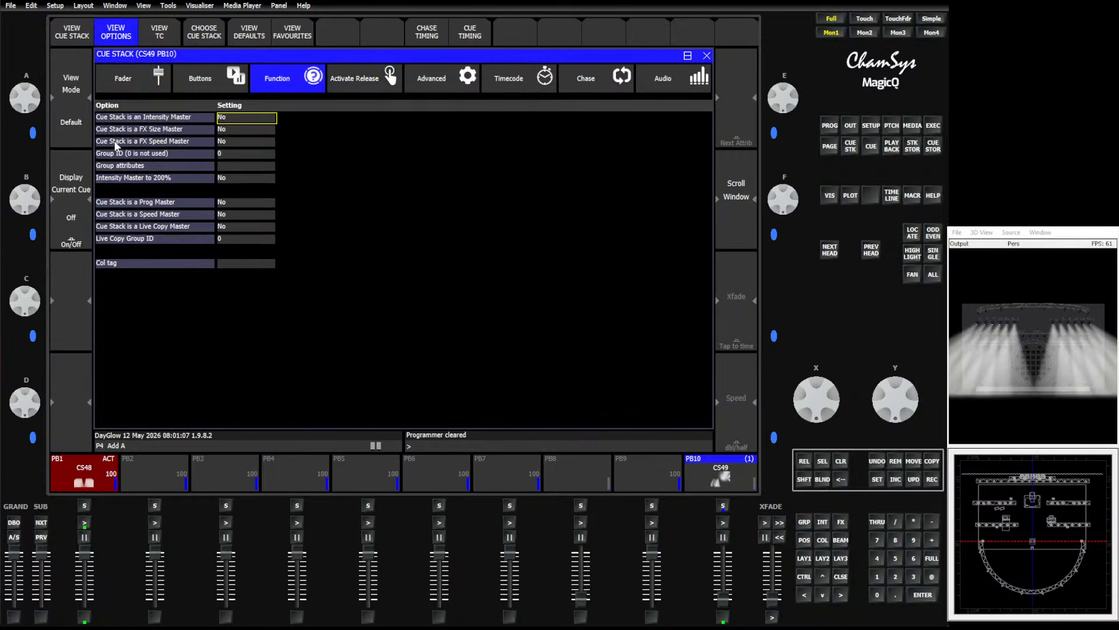
{"action": "left_click", "coordinate": [232, 144]}
{"action": "left_click", "coordinate": [232, 144]}
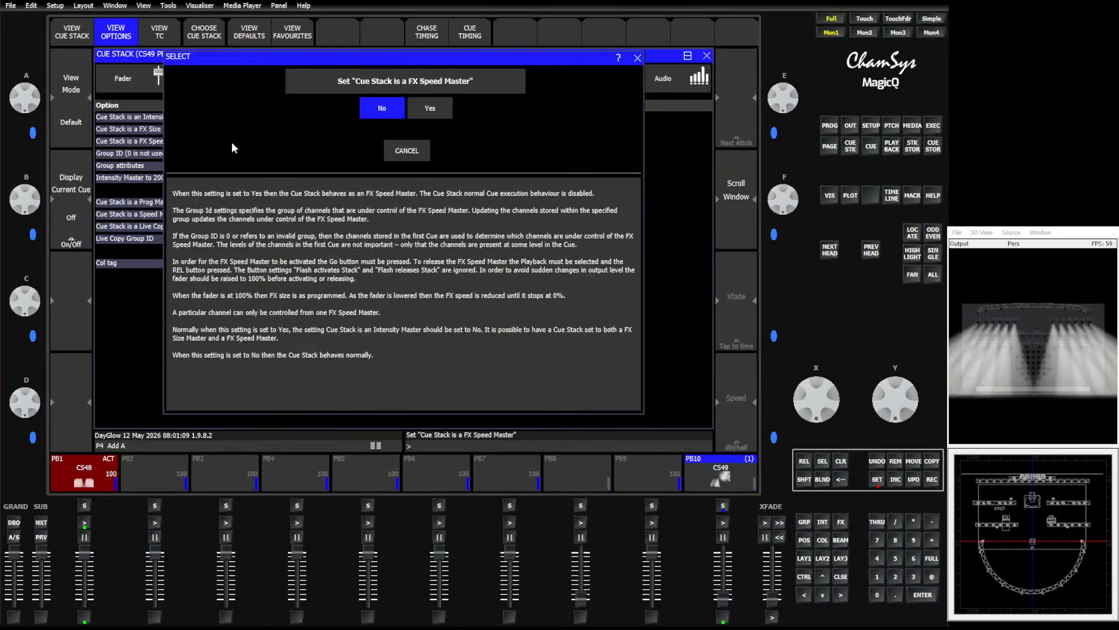
{"action": "left_click", "coordinate": [433, 102]}
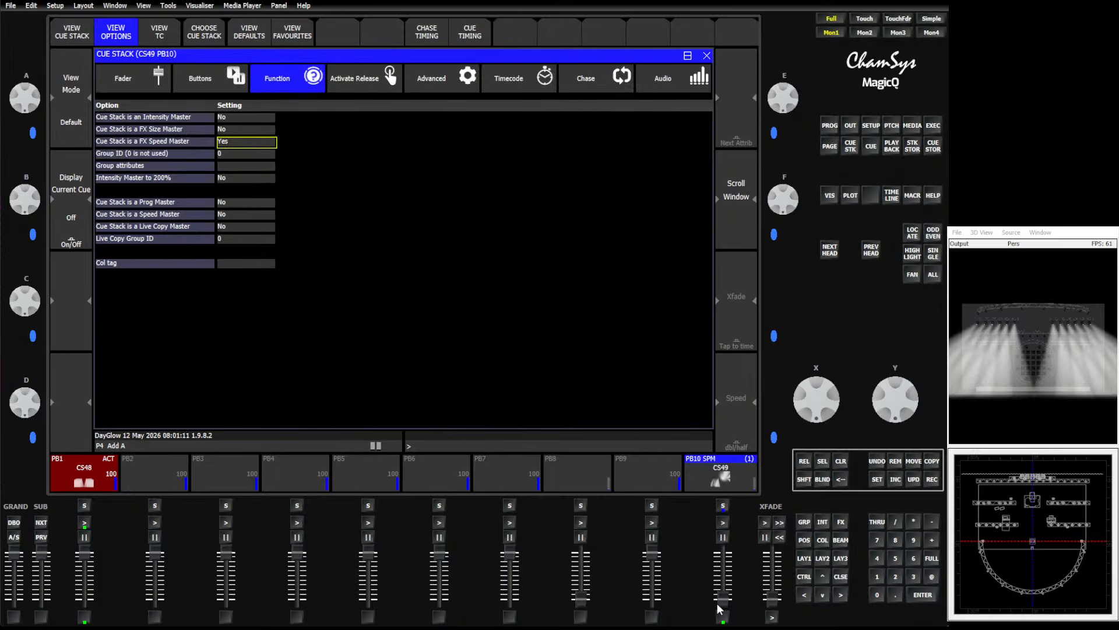
Raise the PB10 fader to 100% and release all playbacks
{"action": "left_click_drag", "start_coordinate": [718, 605], "coordinate": [721, 544]}
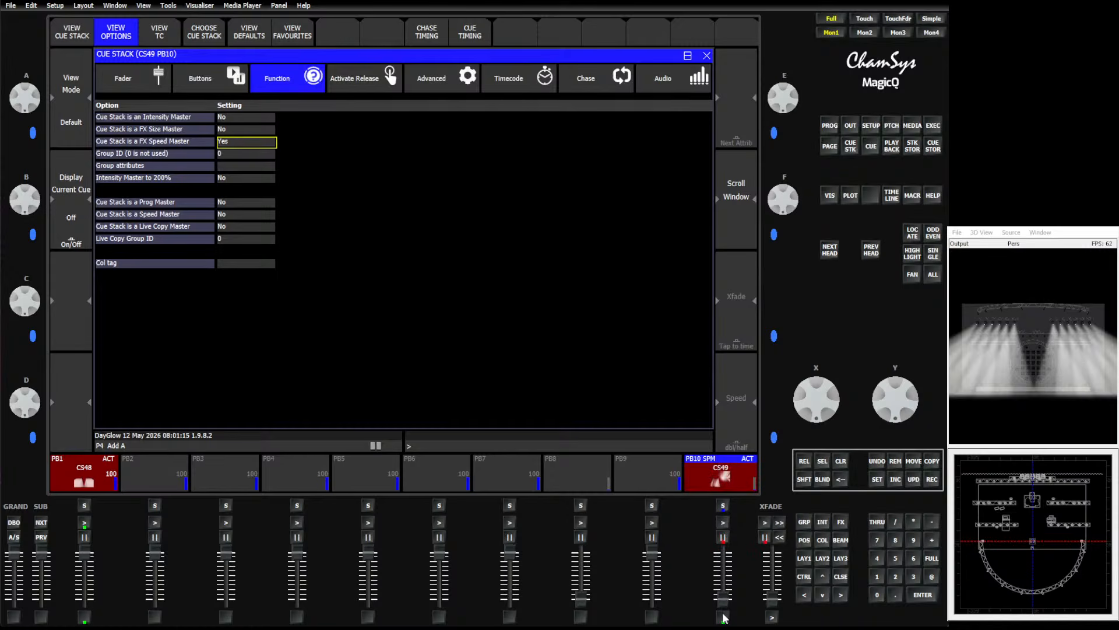
{"action": "left_click", "coordinate": [841, 460]}
{"action": "left_click", "coordinate": [804, 460]}
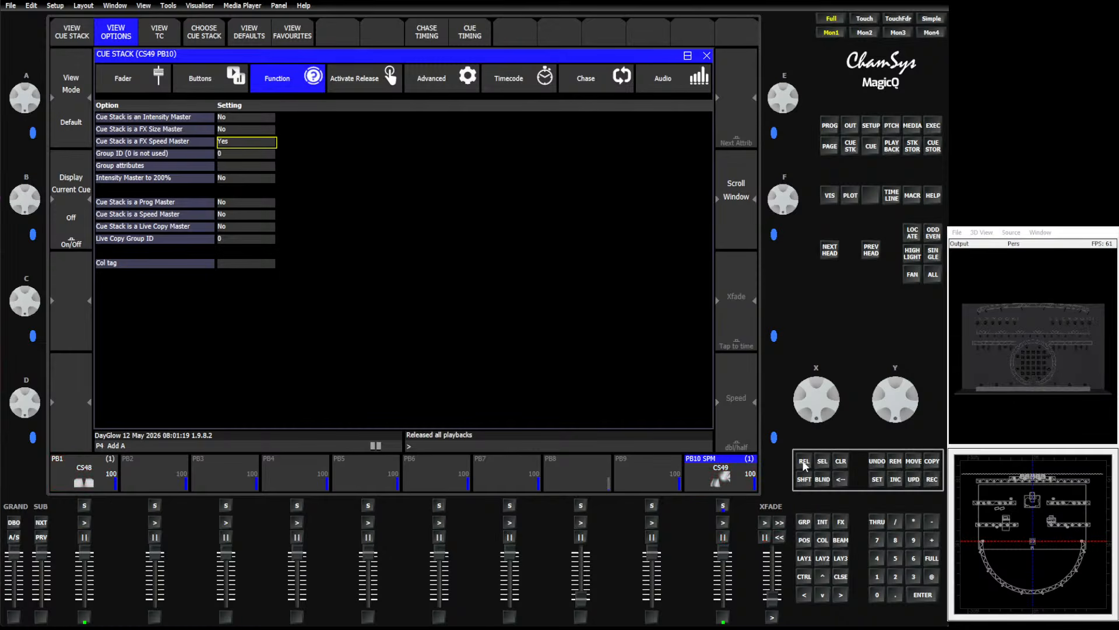
Start PB1 and apply the circle position FX to the All Spots group
{"action": "left_click", "coordinate": [804, 521]}
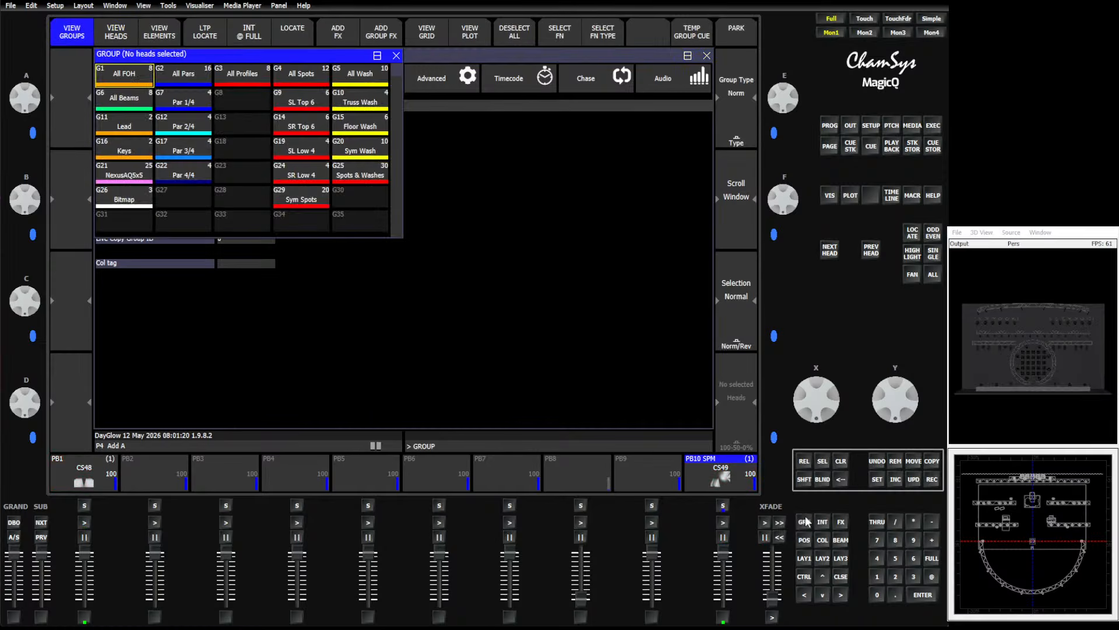
{"action": "left_click", "coordinate": [285, 72]}
{"action": "left_click", "coordinate": [342, 34]}
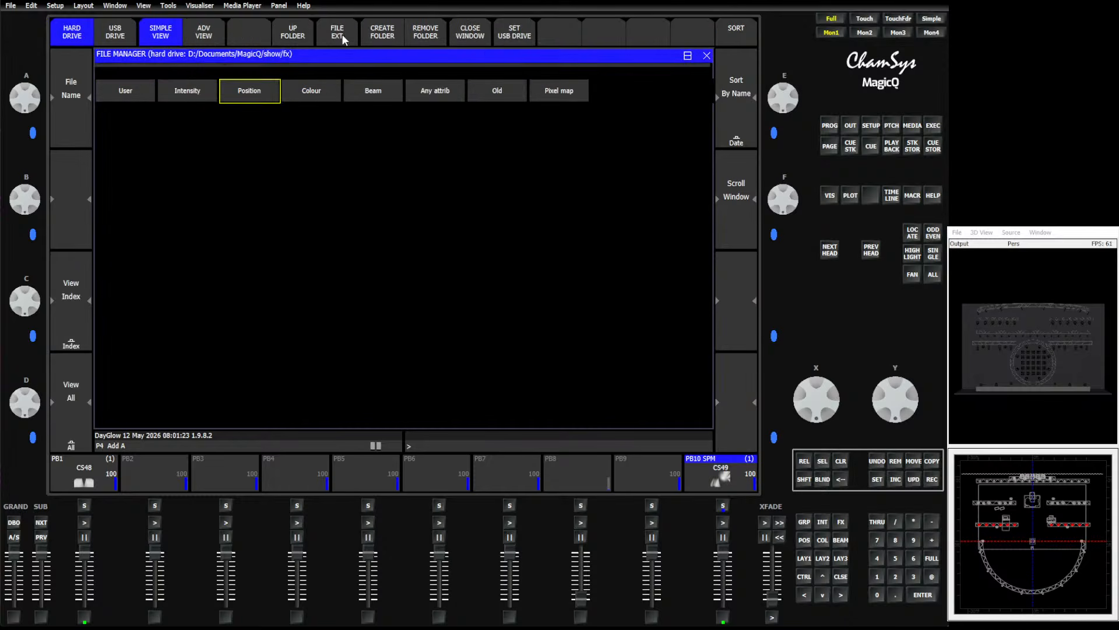
{"action": "left_click", "coordinate": [247, 90]}
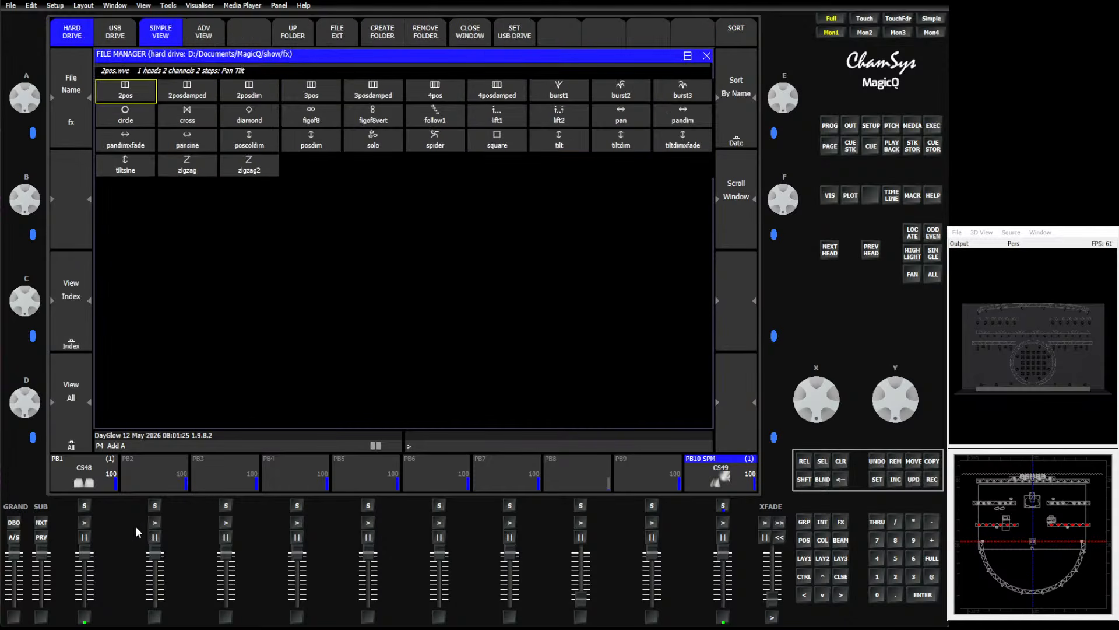
{"action": "left_click", "coordinate": [85, 523]}
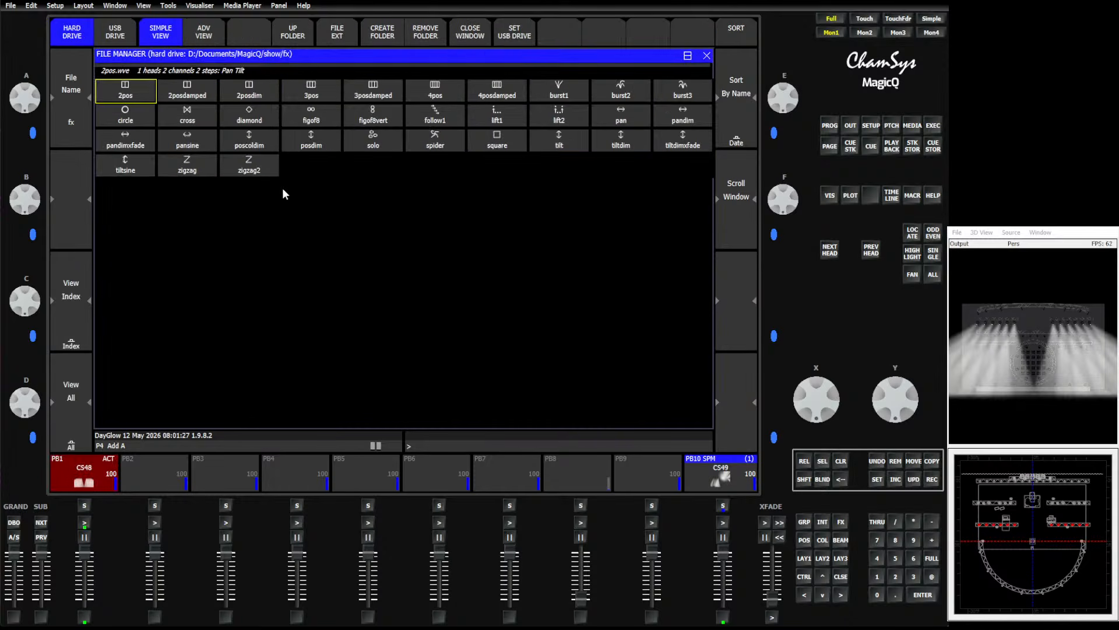
{"action": "left_click", "coordinate": [126, 116]}
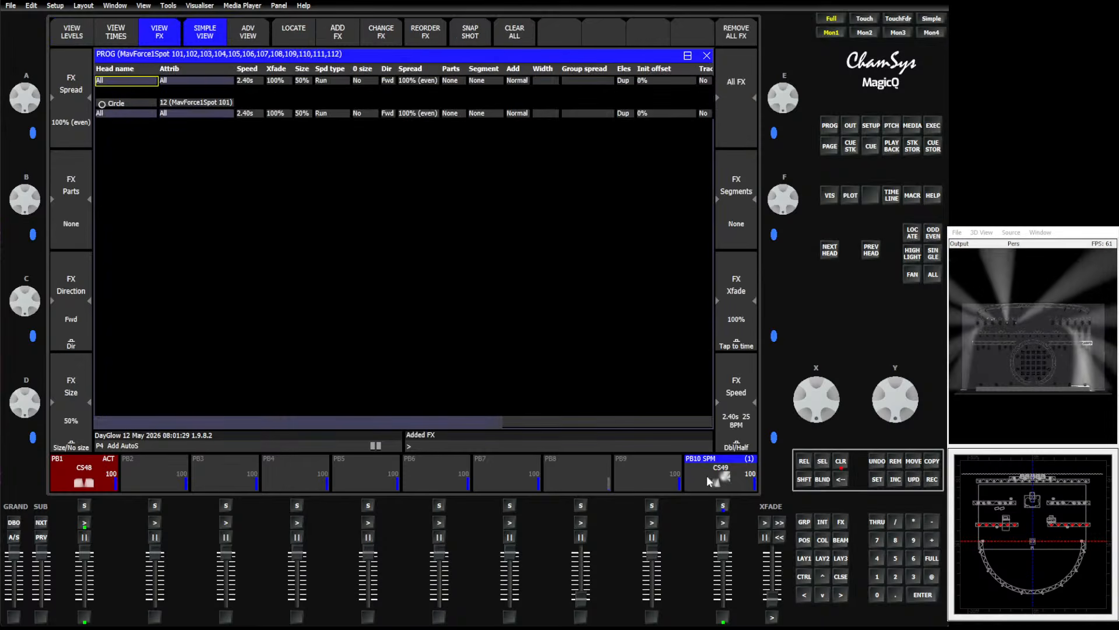
Record the programmed circle FX on PB9 and make its cue stack an FX Speed Master
{"action": "left_click", "coordinate": [927, 478]}
{"action": "left_click", "coordinate": [645, 473]}
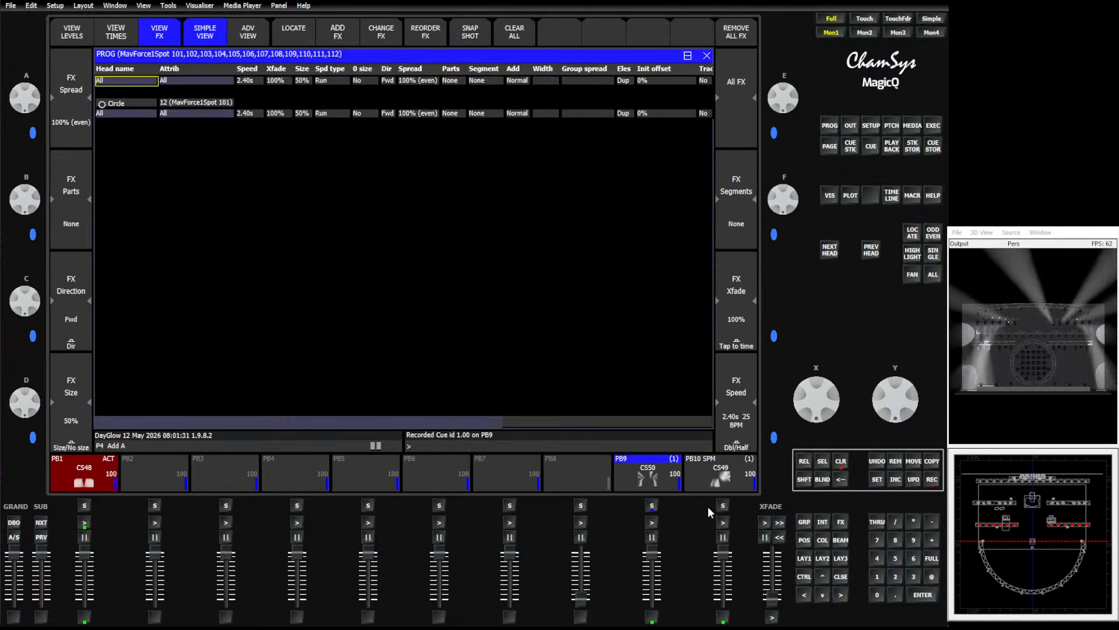
{"action": "left_click", "coordinate": [116, 32]}
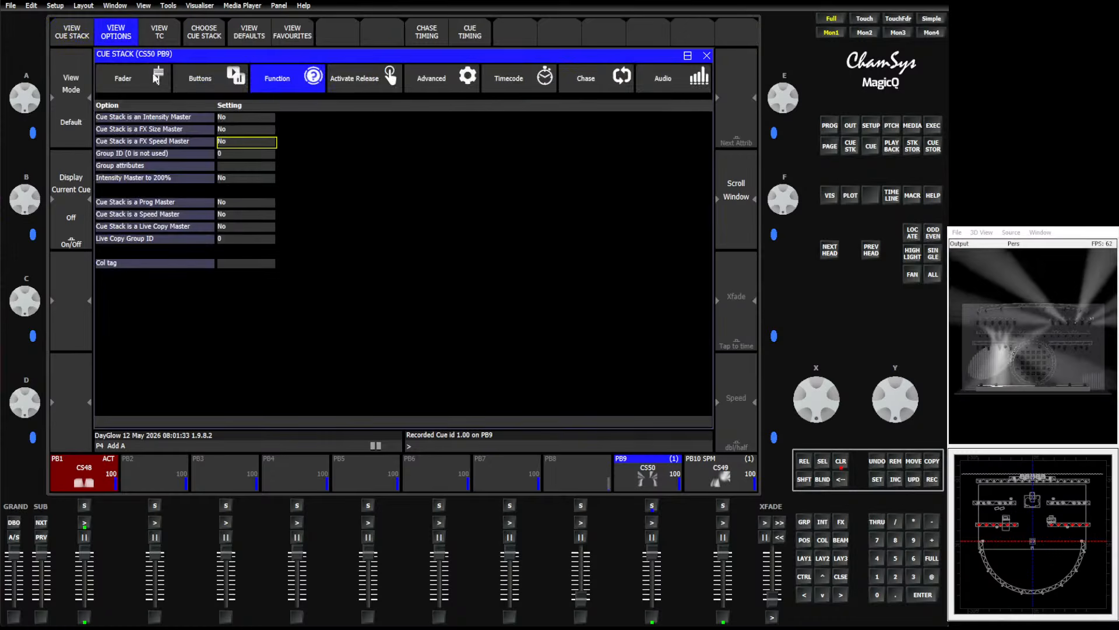
{"action": "left_click", "coordinate": [243, 143]}
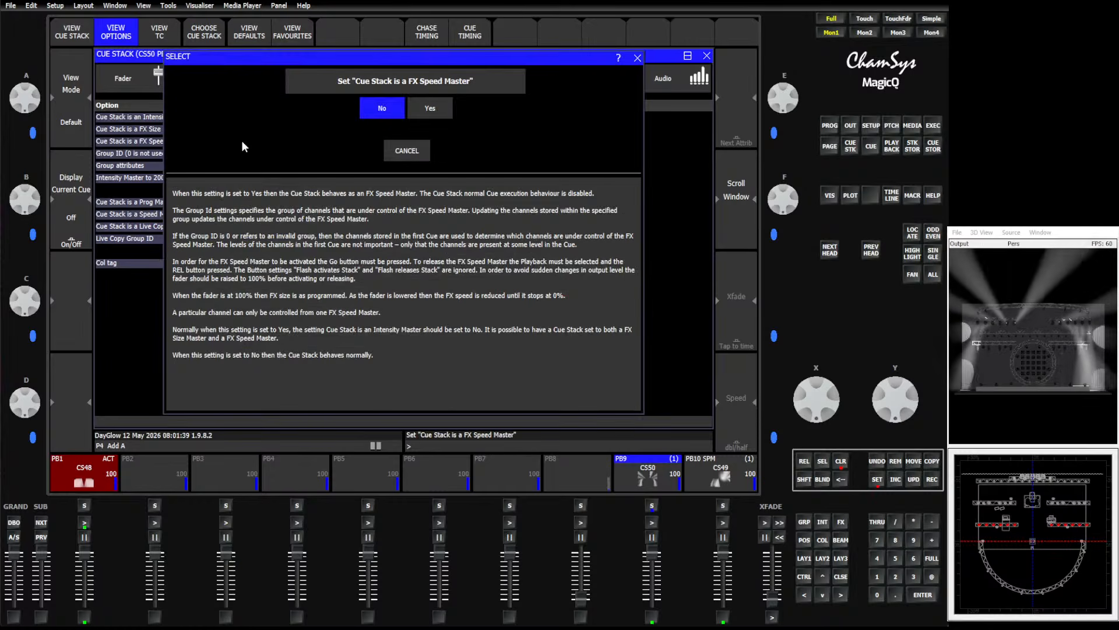
{"action": "left_click", "coordinate": [430, 108]}
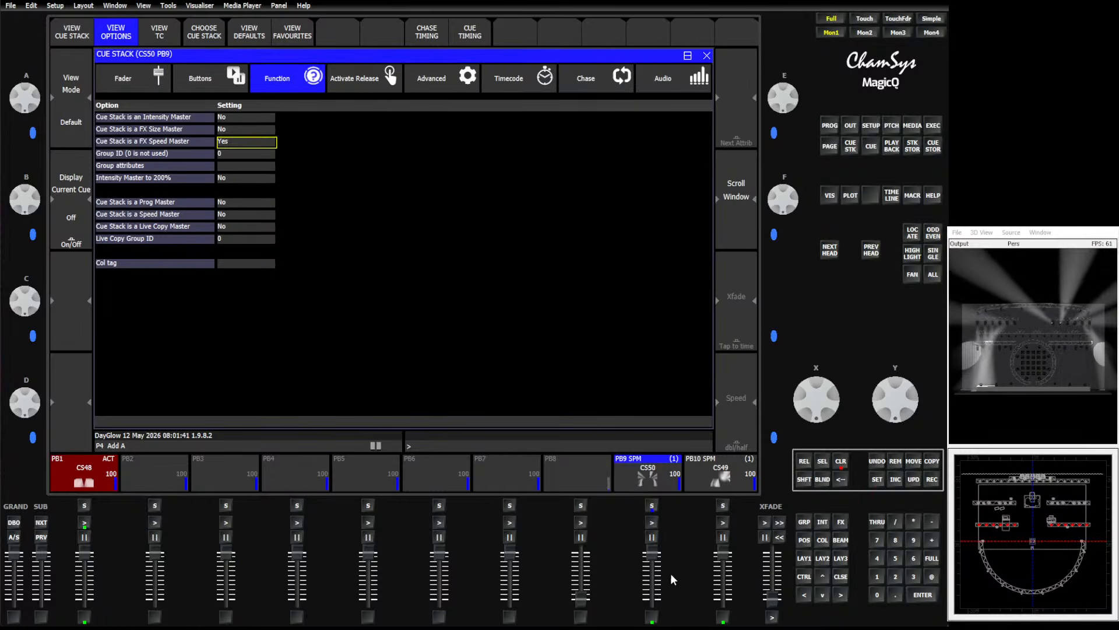
Activate the speed masters on PB10 and PB9 and clear the programmer
{"action": "left_click", "coordinate": [721, 522]}
{"action": "left_click", "coordinate": [652, 522]}
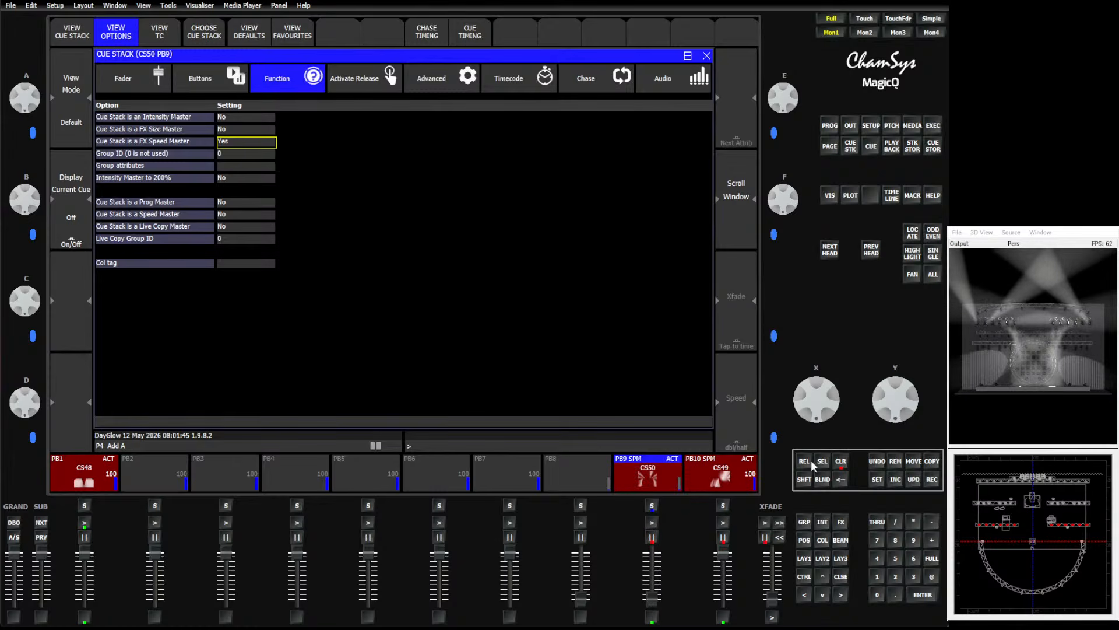
{"action": "left_click", "coordinate": [841, 461]}
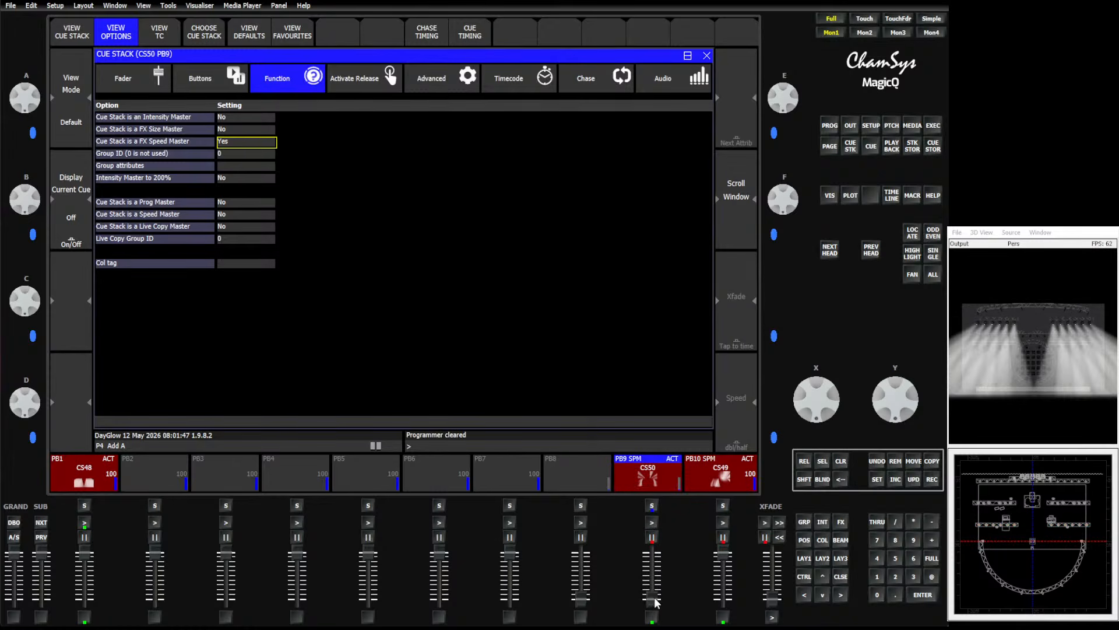
Bring the PB9 speed master fader up to 100% and release all playbacks
{"action": "left_click_drag", "start_coordinate": [656, 600], "coordinate": [656, 554]}
{"action": "left_click", "coordinate": [656, 486]}
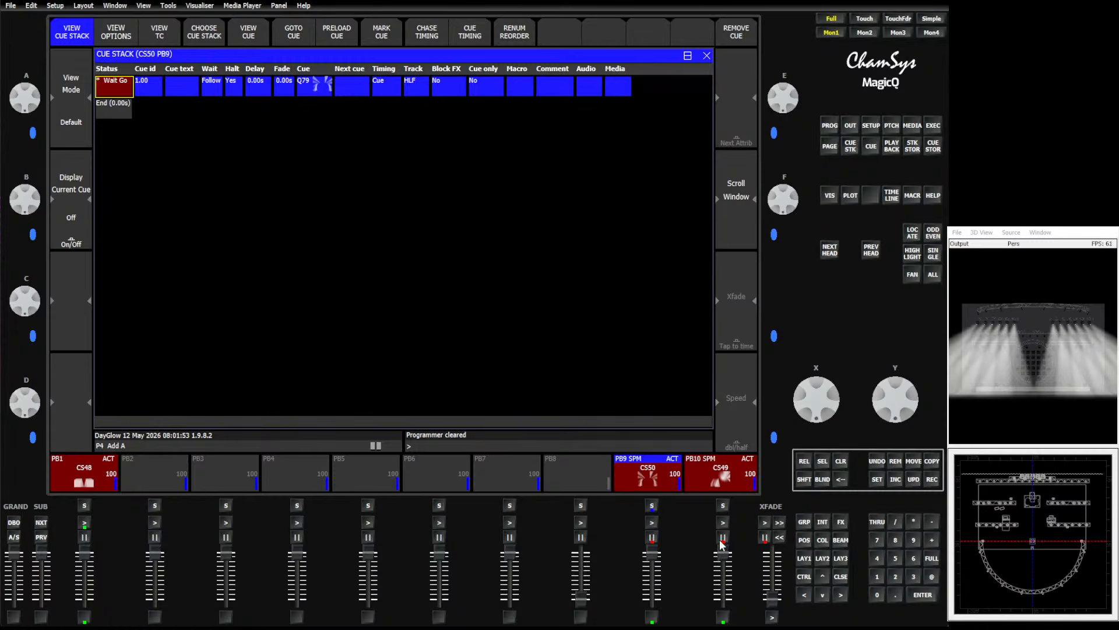
{"action": "left_click", "coordinate": [806, 479]}
{"action": "left_click", "coordinate": [804, 462]}
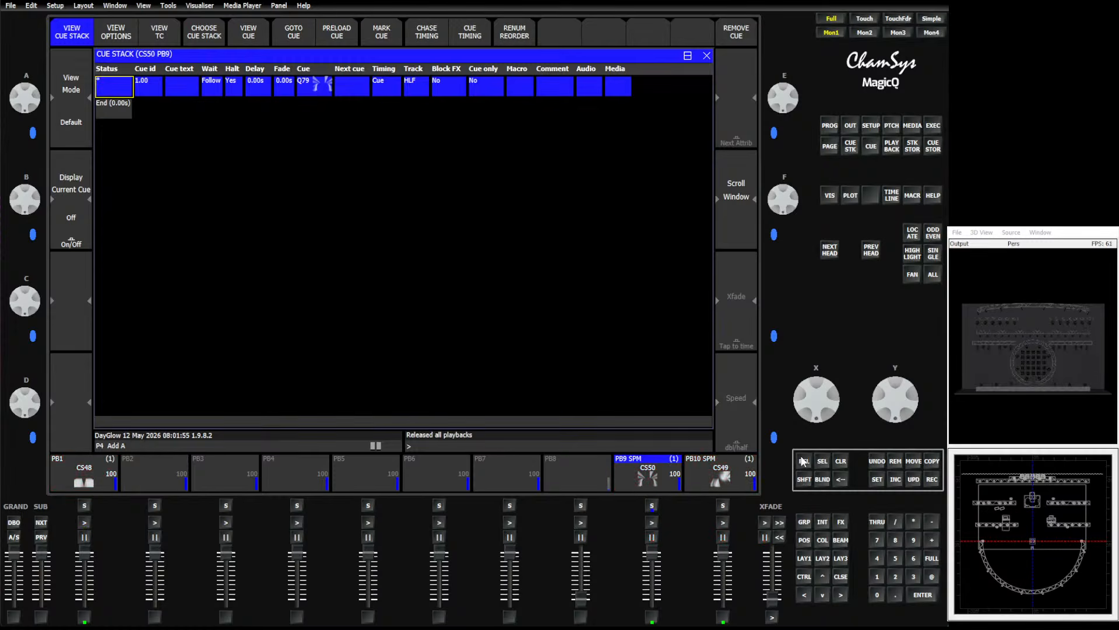
Start PB1 and remove the cue stacks from PB9 and PB10
{"action": "left_click", "coordinate": [82, 522]}
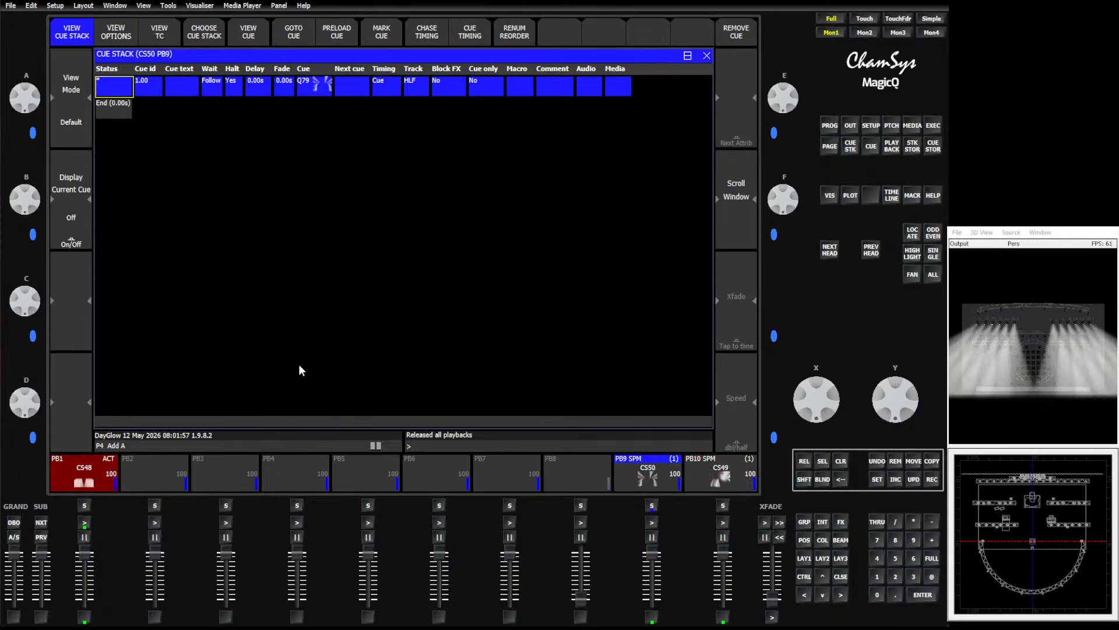
{"action": "left_click", "coordinate": [898, 460]}
{"action": "left_click", "coordinate": [320, 175]}
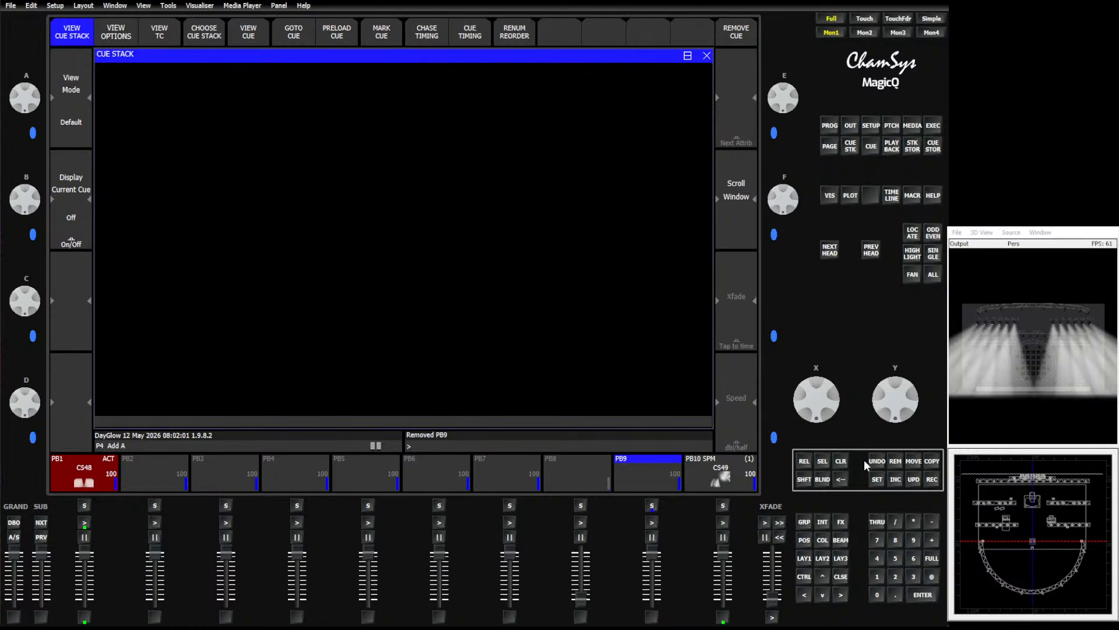
{"action": "left_click", "coordinate": [895, 461]}
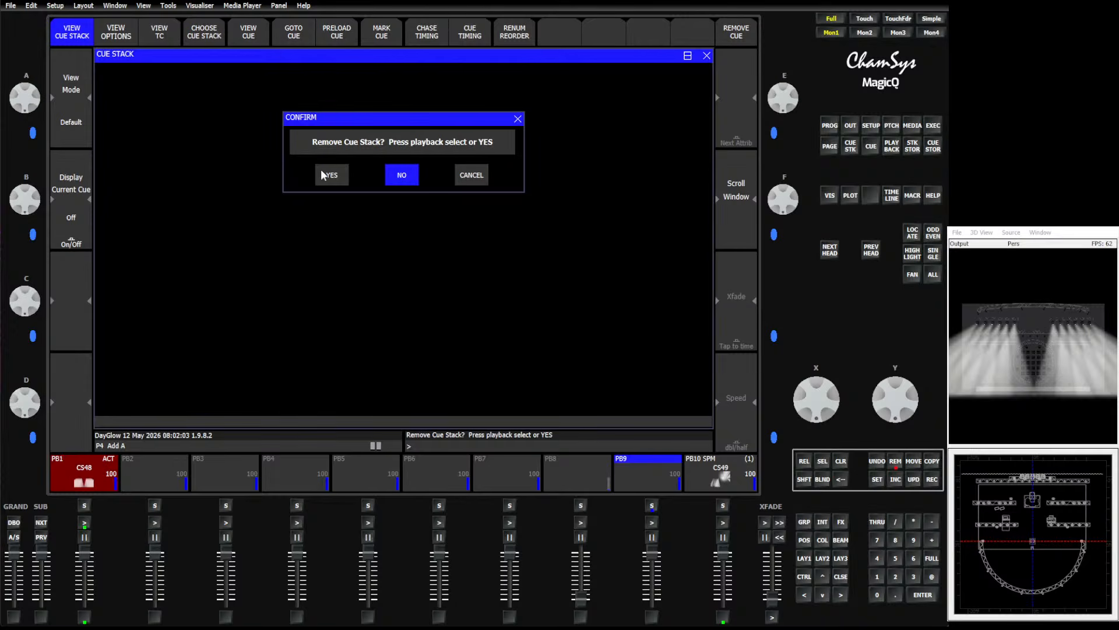
{"action": "left_click", "coordinate": [322, 174]}
Select the All Spots group and add the circle position FX to it
{"action": "left_click", "coordinate": [804, 525]}
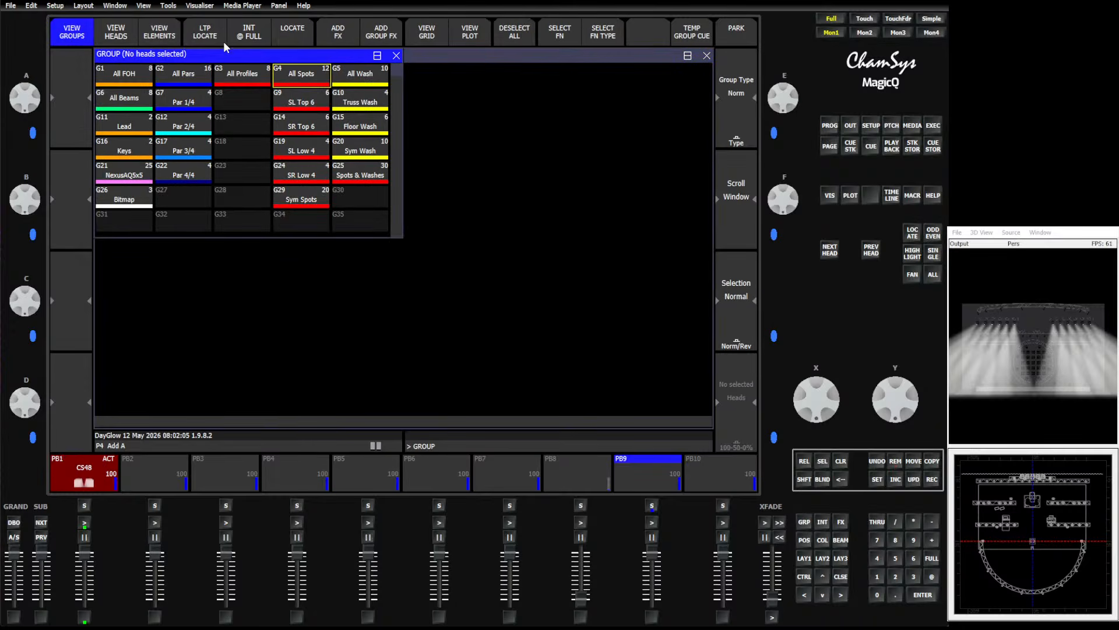
{"action": "left_click", "coordinate": [291, 79]}
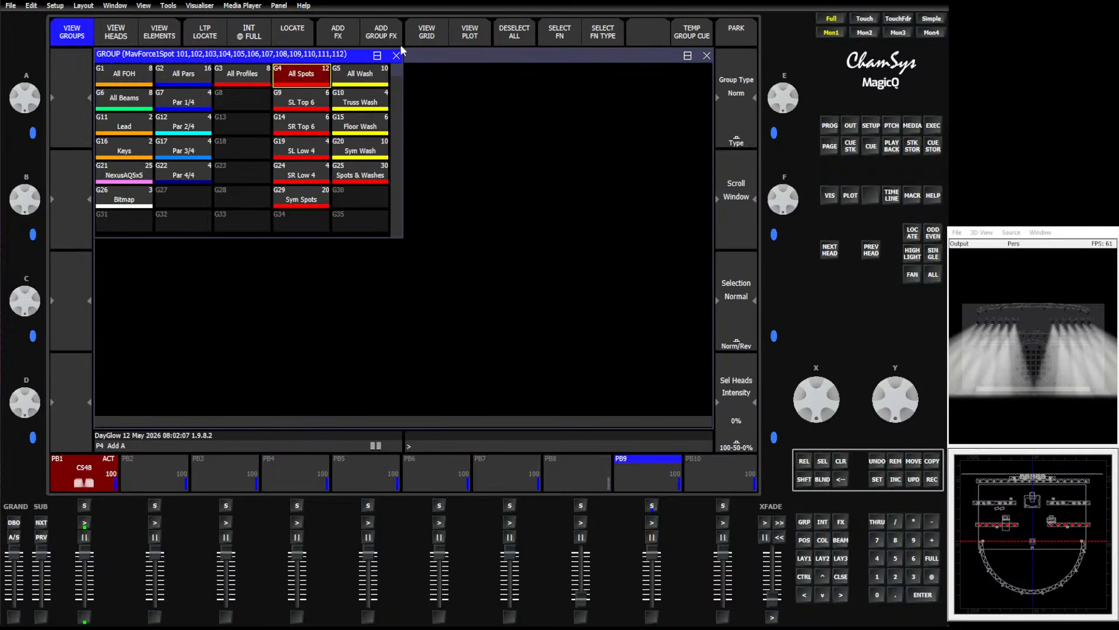
{"action": "left_click", "coordinate": [344, 32]}
{"action": "left_click", "coordinate": [254, 92]}
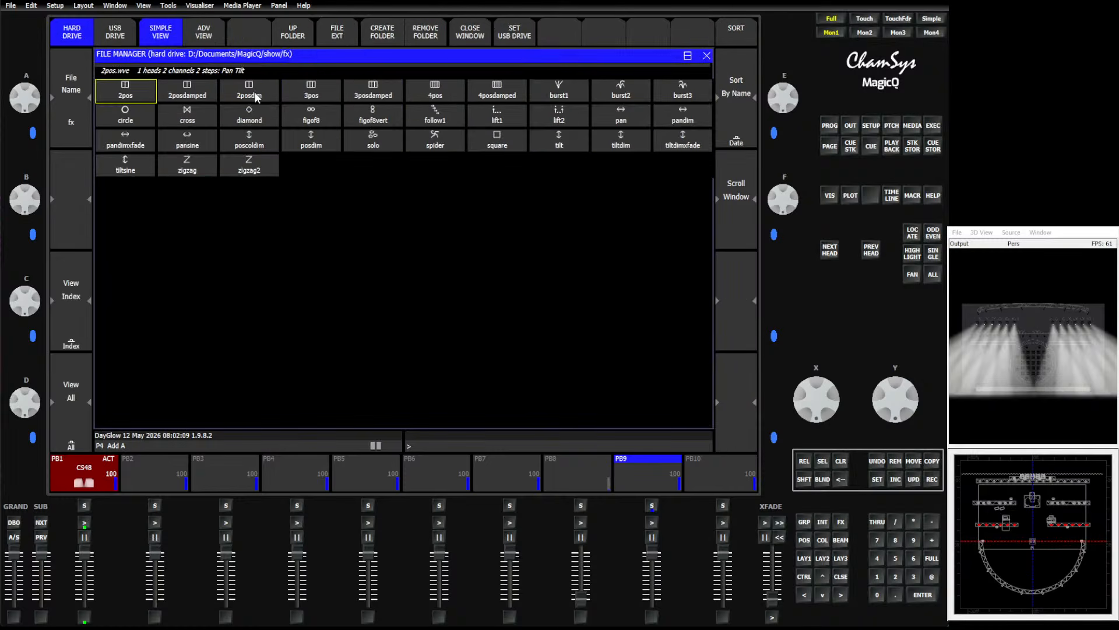
{"action": "left_click", "coordinate": [138, 112]}
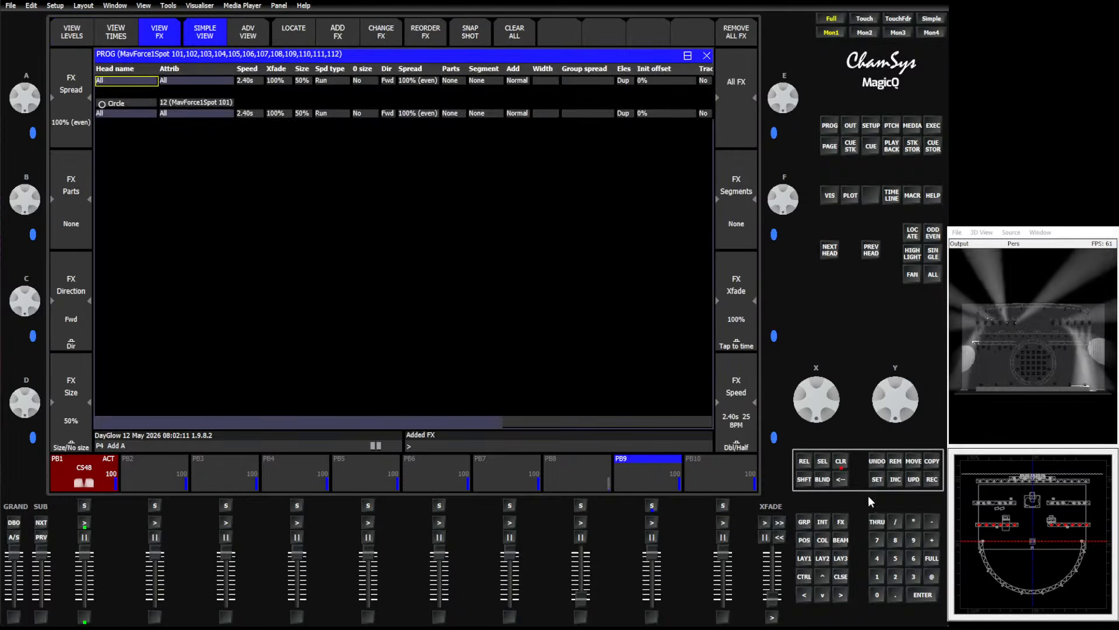
Record the circle FX on PB2, activate that playback and clear the programmer
{"action": "left_click", "coordinate": [932, 479]}
{"action": "left_click", "coordinate": [175, 466]}
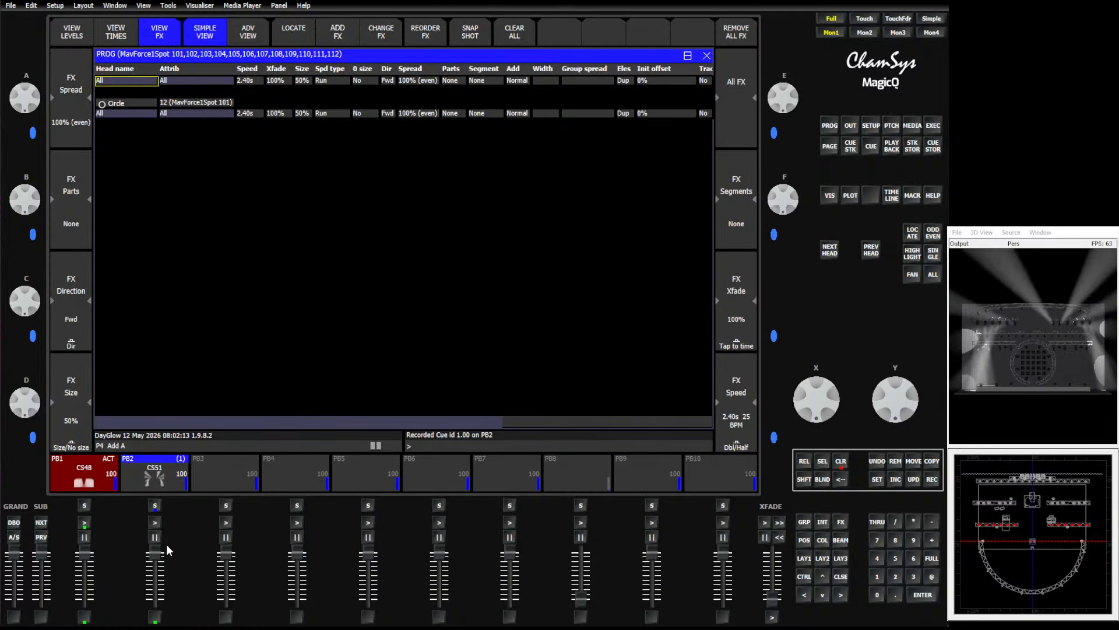
{"action": "left_click", "coordinate": [155, 523]}
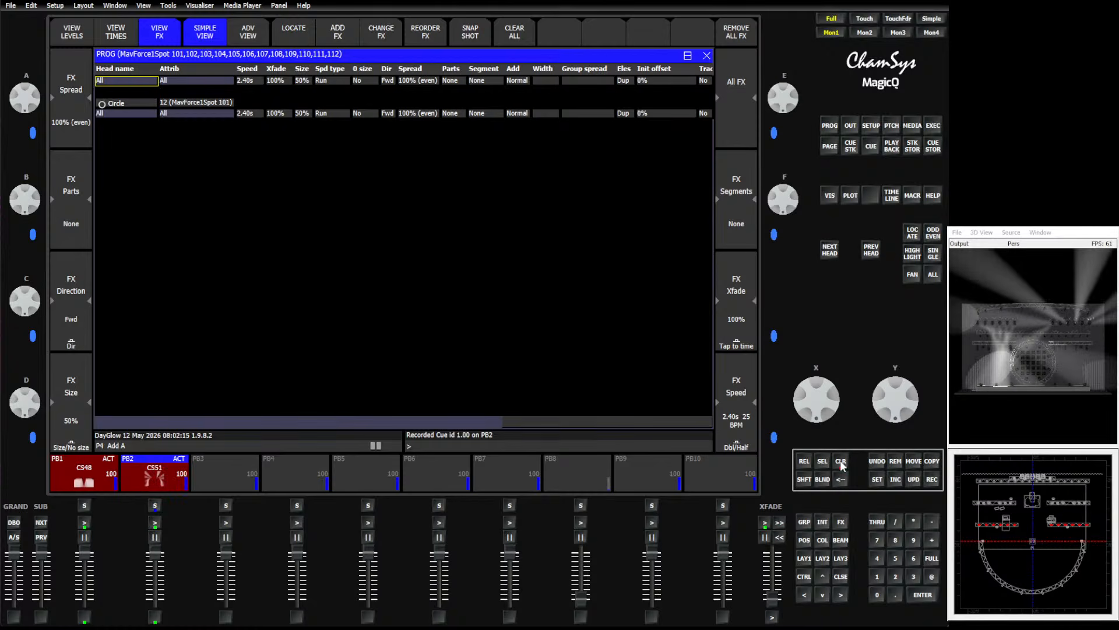
{"action": "left_click", "coordinate": [840, 462]}
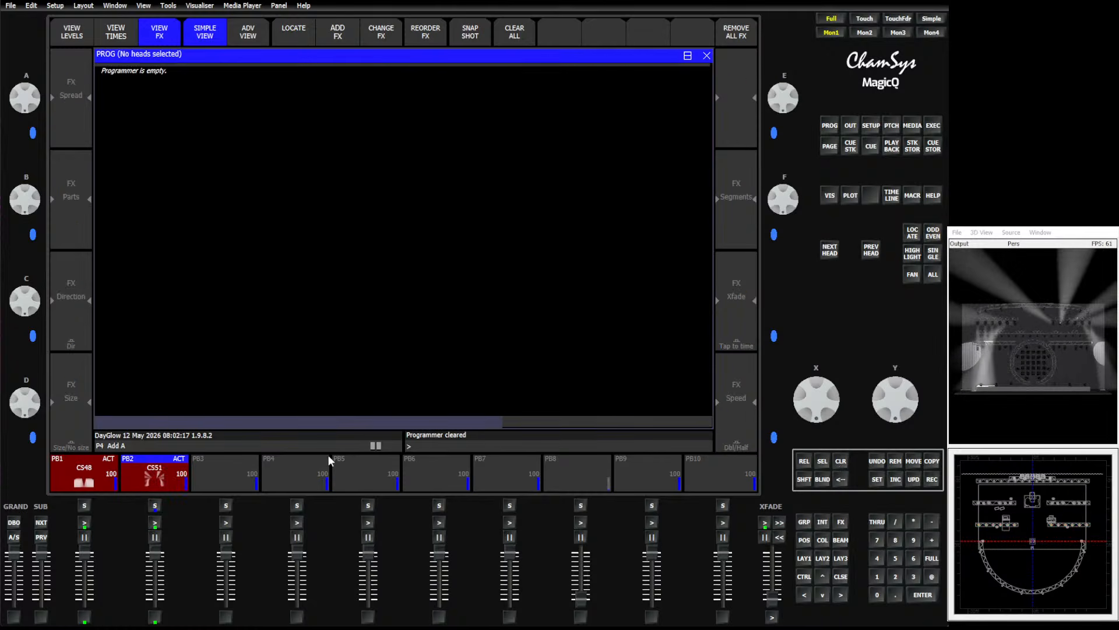
Select the All Spots group and record it as a group master on PB10
{"action": "left_click", "coordinate": [804, 521]}
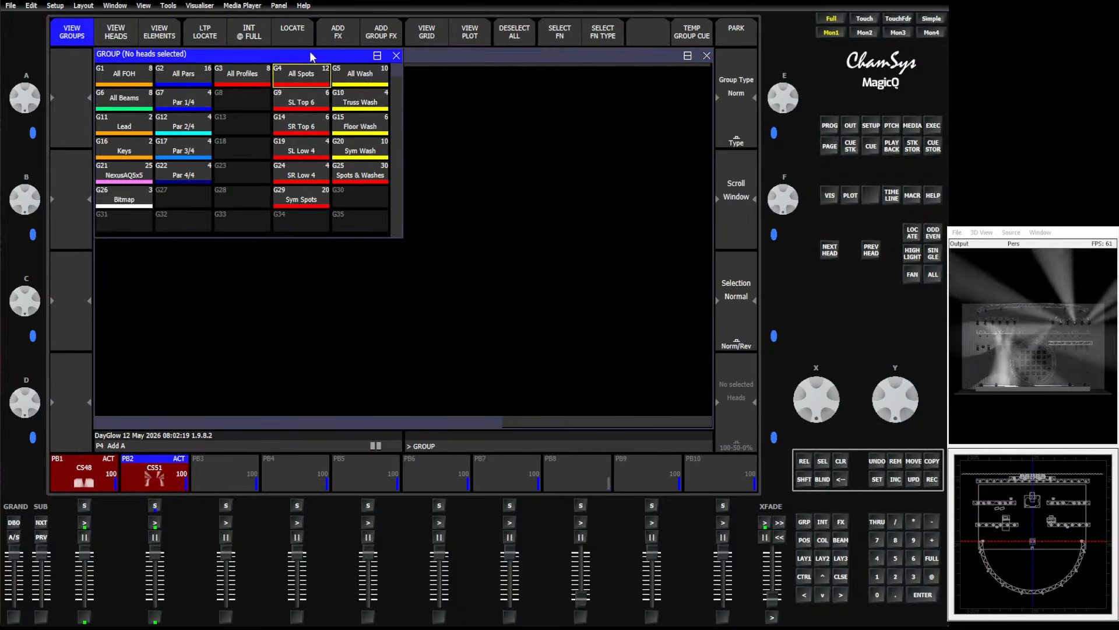
{"action": "left_click", "coordinate": [308, 73]}
{"action": "left_click", "coordinate": [932, 480]}
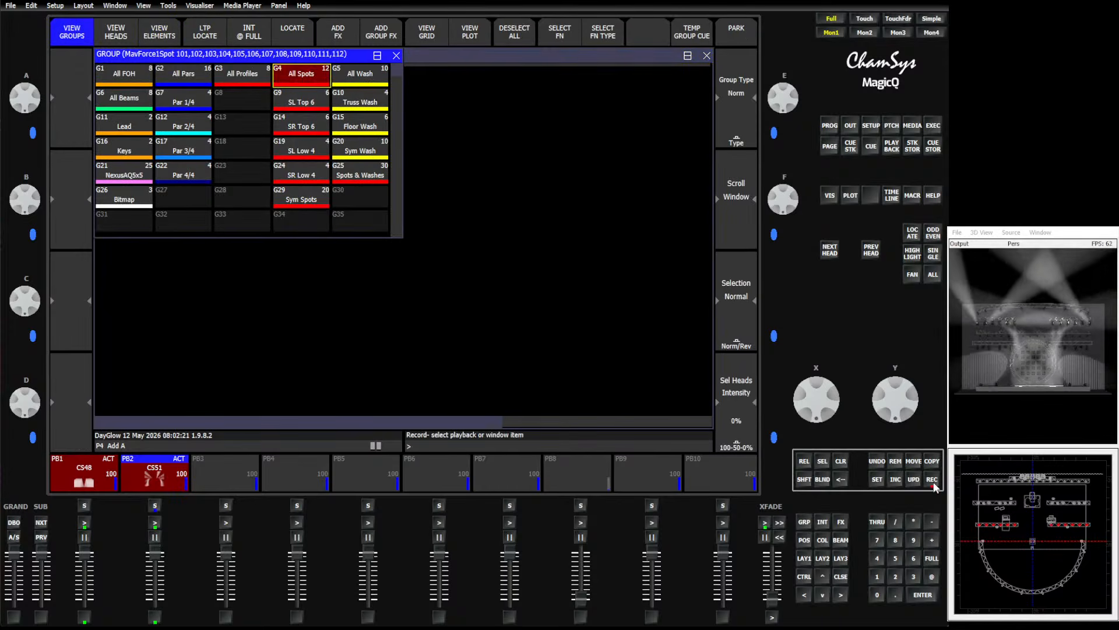
{"action": "left_click", "coordinate": [736, 468]}
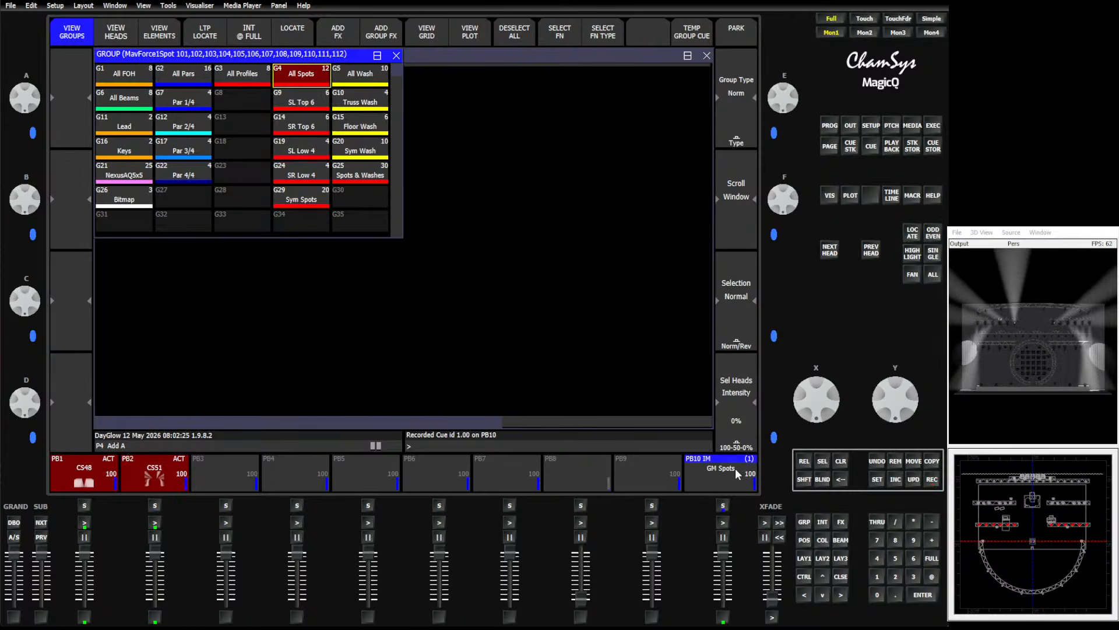
In PB10's cue stack options, set FX Speed Master to Yes and Intensity Master to No
{"action": "left_click", "coordinate": [736, 479]}
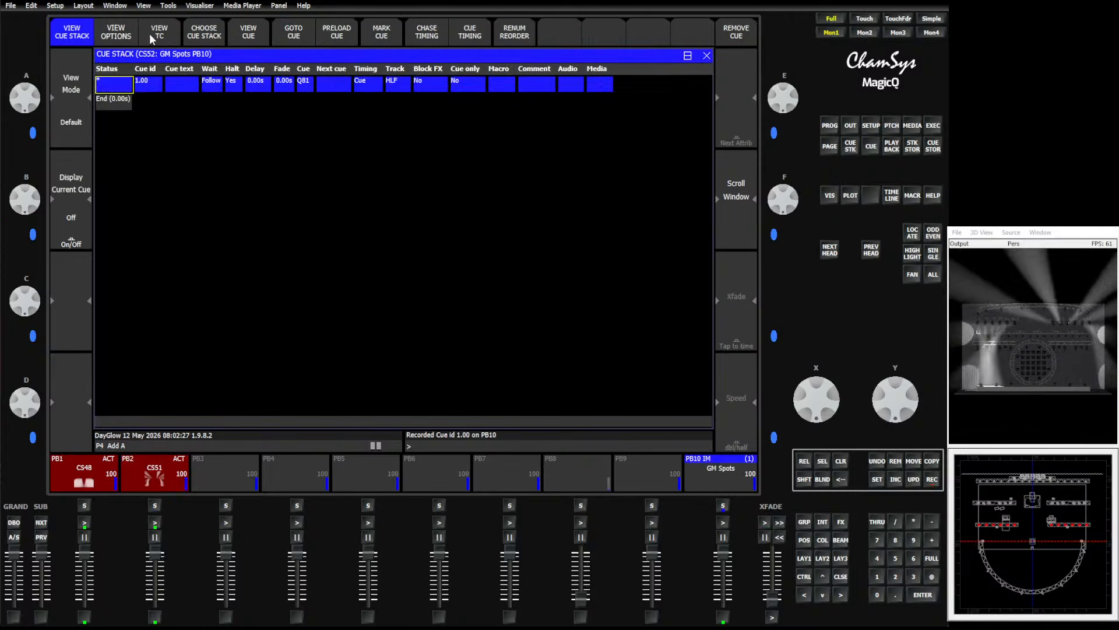
{"action": "left_click", "coordinate": [120, 32]}
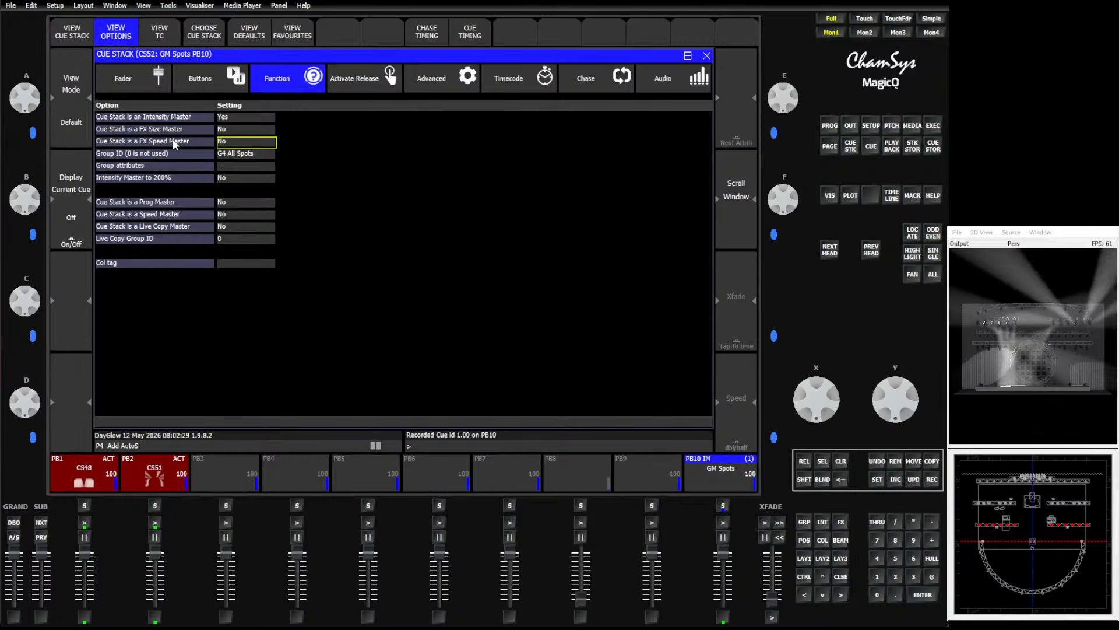
{"action": "left_click", "coordinate": [232, 141]}
{"action": "left_click", "coordinate": [411, 109]}
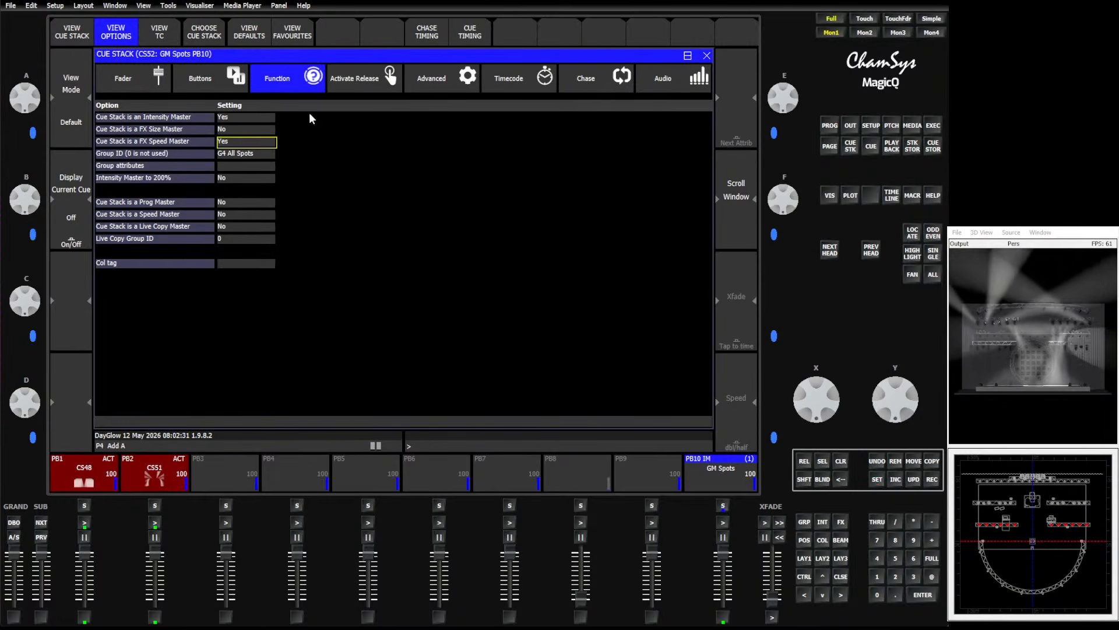
{"action": "left_click", "coordinate": [232, 117]}
{"action": "left_click", "coordinate": [382, 109]}
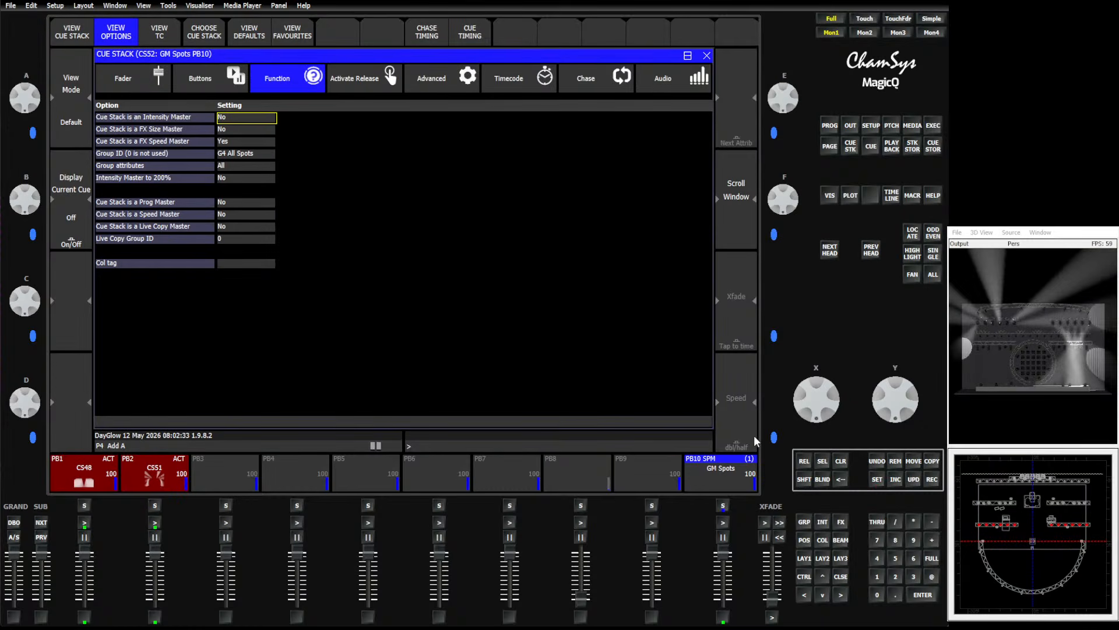
Activate PB10, test its fader as the FX speed master, and lower PB2's fader to zero and back to full
{"action": "left_click", "coordinate": [723, 523]}
{"action": "mouse_move", "coordinate": [724, 555]}
{"action": "left_mouse_down"}
{"action": "mouse_move", "coordinate": [724, 619]}
{"action": "mouse_move", "coordinate": [726, 555]}
{"action": "left_mouse_up"}
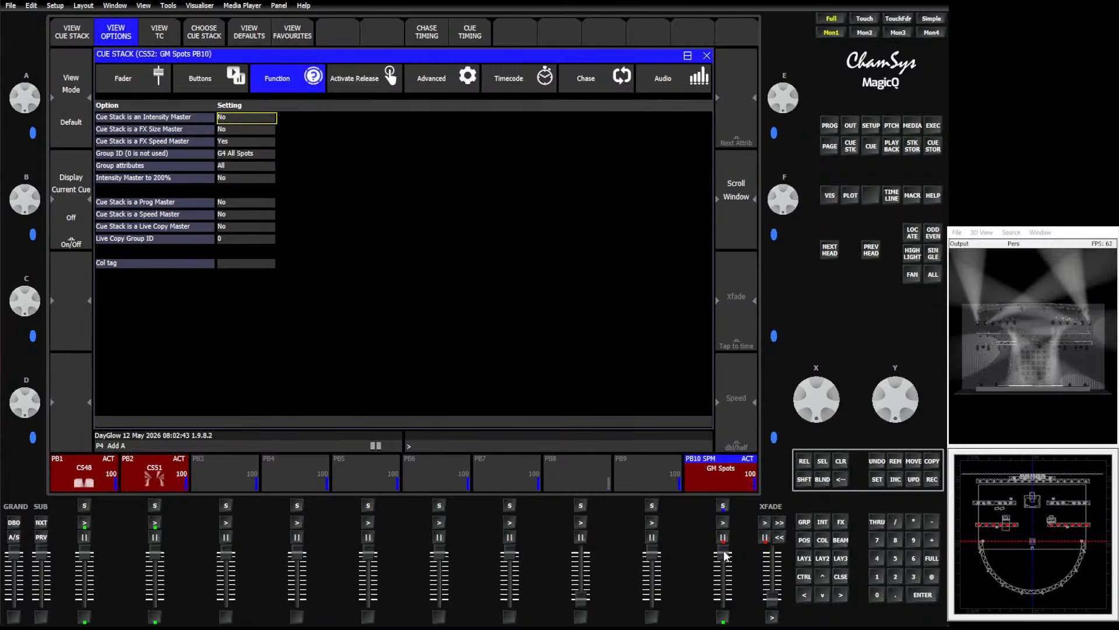
{"action": "left_click", "coordinate": [723, 479]}
{"action": "left_click", "coordinate": [133, 38]}
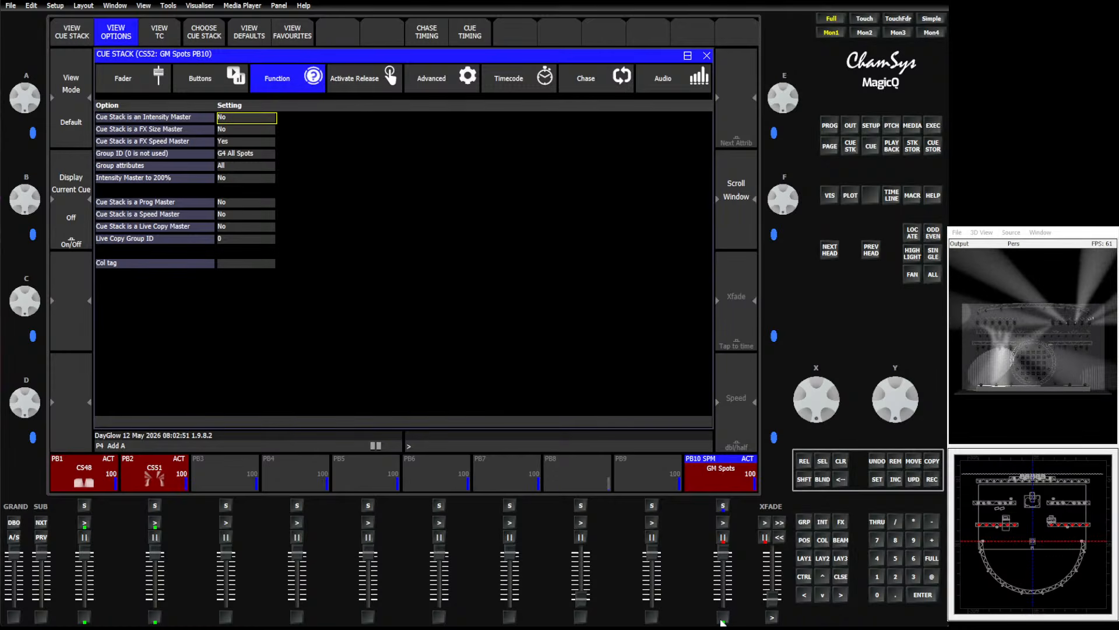
{"action": "mouse_move", "coordinate": [723, 551]}
{"action": "left_mouse_down"}
{"action": "mouse_move", "coordinate": [730, 584]}
{"action": "mouse_move", "coordinate": [728, 541]}
{"action": "left_mouse_up"}
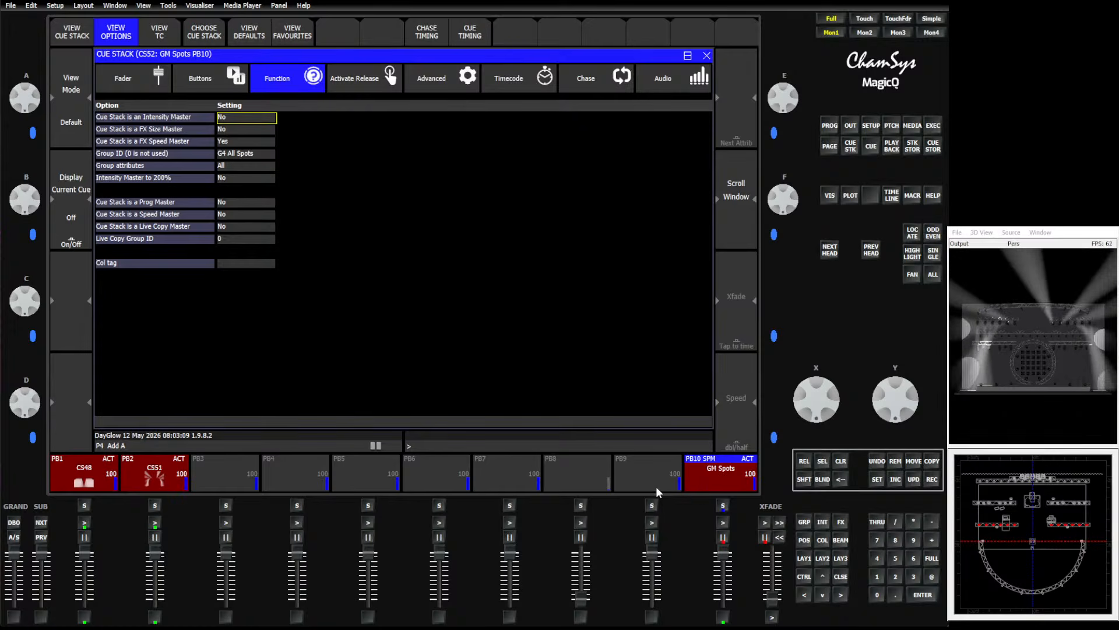
{"action": "left_click_drag", "start_coordinate": [156, 560], "coordinate": [155, 595]}
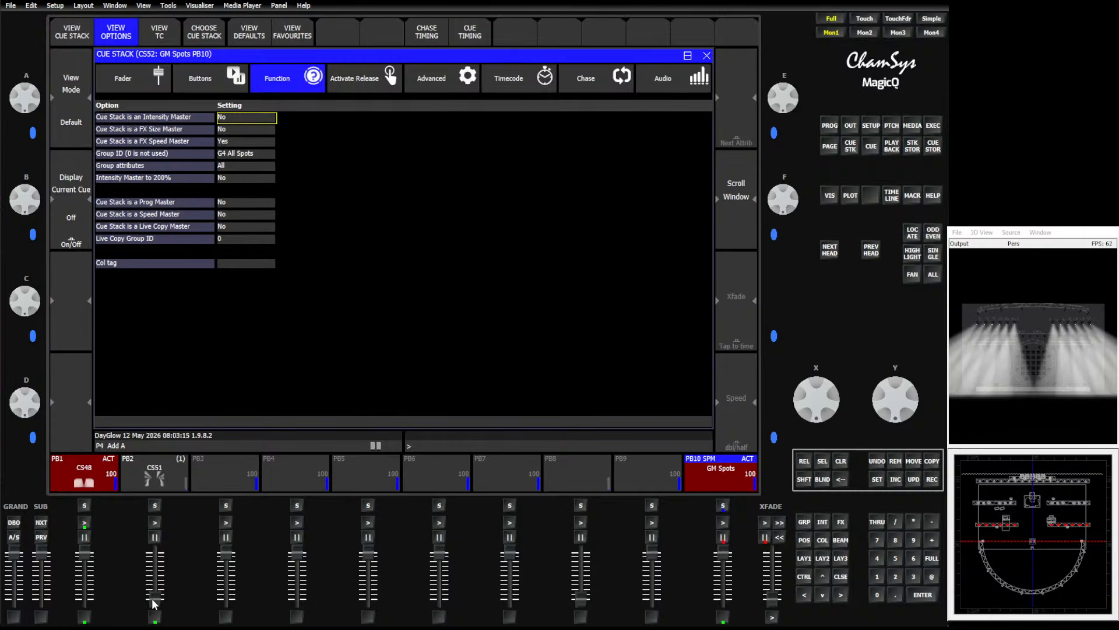
{"action": "left_click_drag", "start_coordinate": [154, 597], "coordinate": [147, 507]}
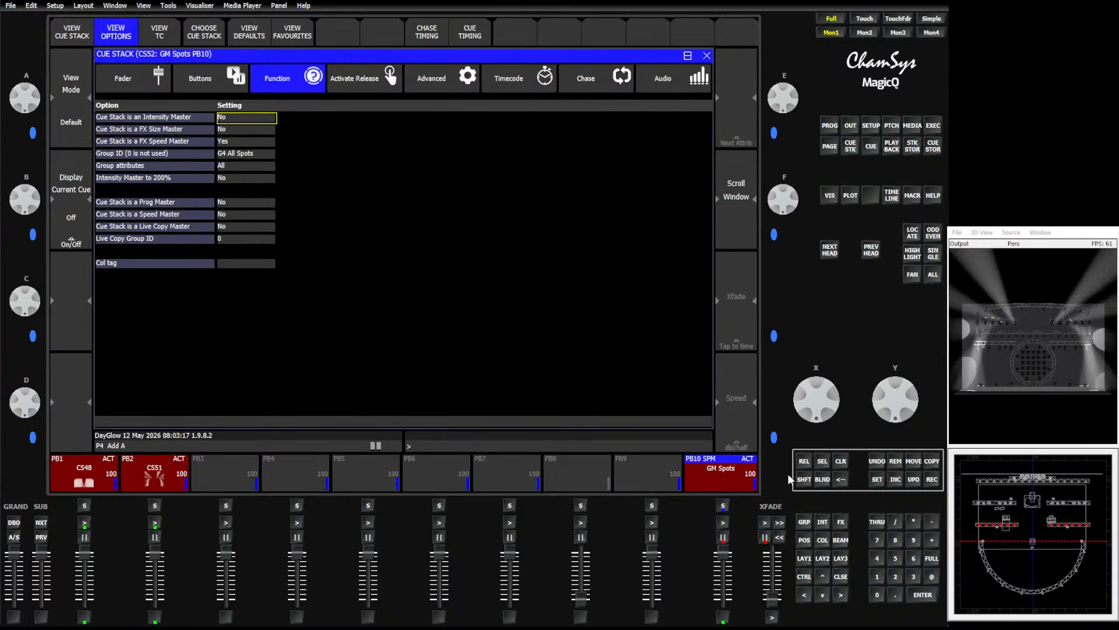
Release PB10 and remove its GM Spots cue stack
{"action": "left_click", "coordinate": [801, 461]}
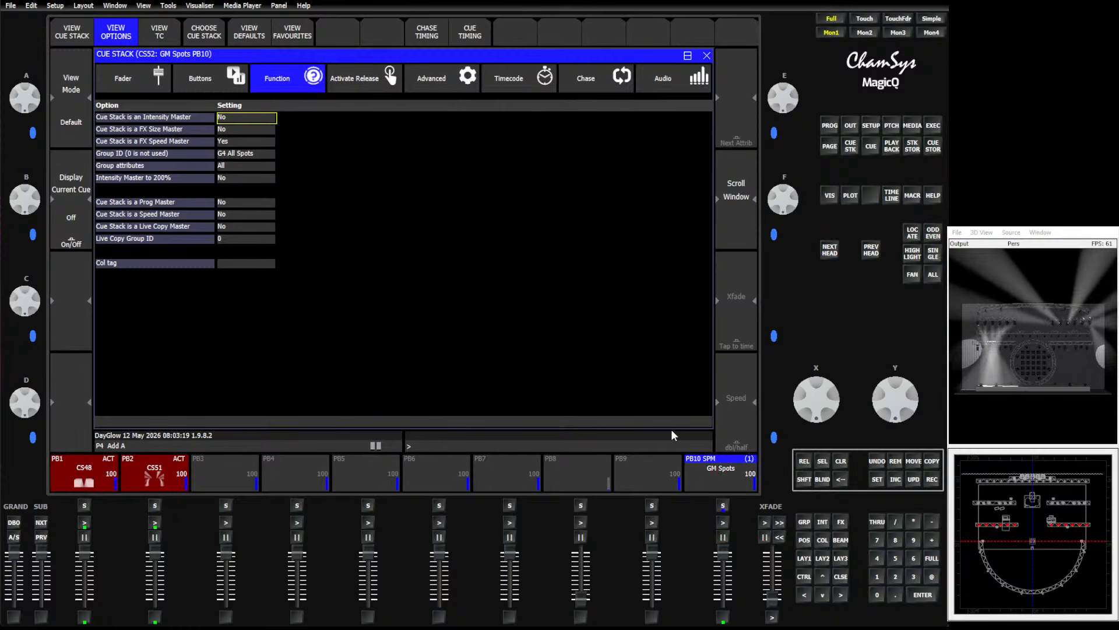
{"action": "left_click", "coordinate": [896, 460]}
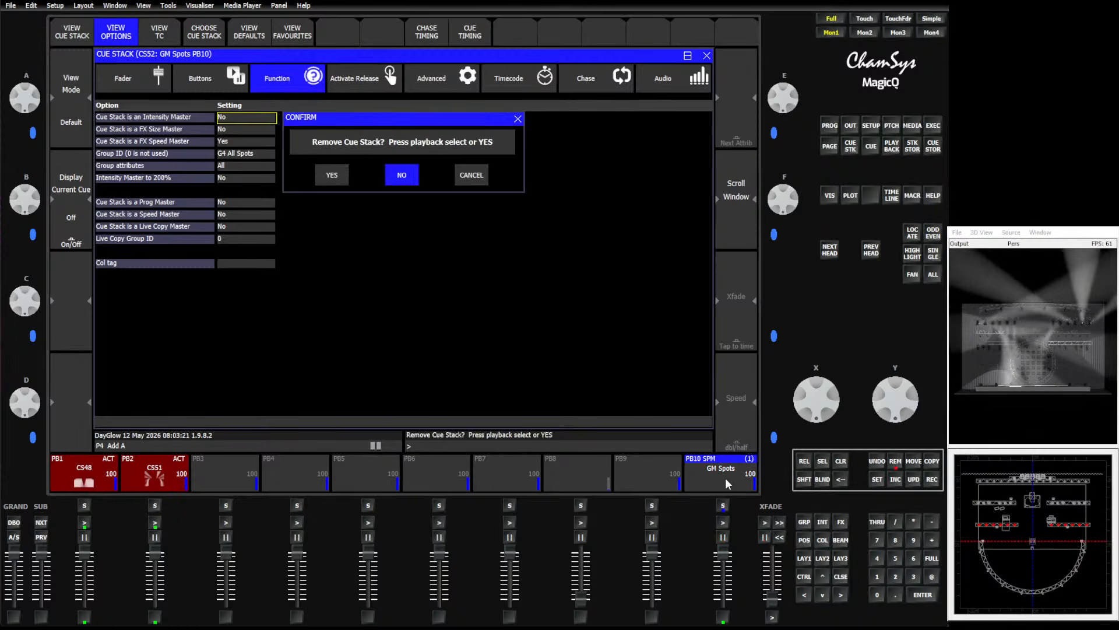
{"action": "left_click", "coordinate": [332, 176]}
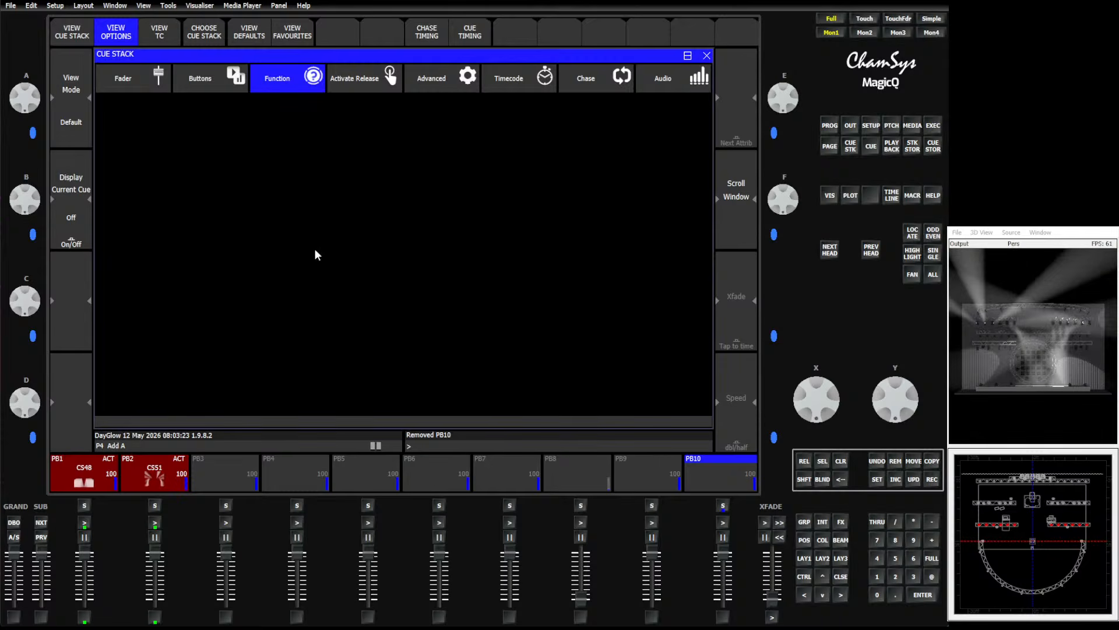
Open the Speed Master setting for editing in the advanced options of PB2's cue stack
{"action": "left_click", "coordinate": [162, 479]}
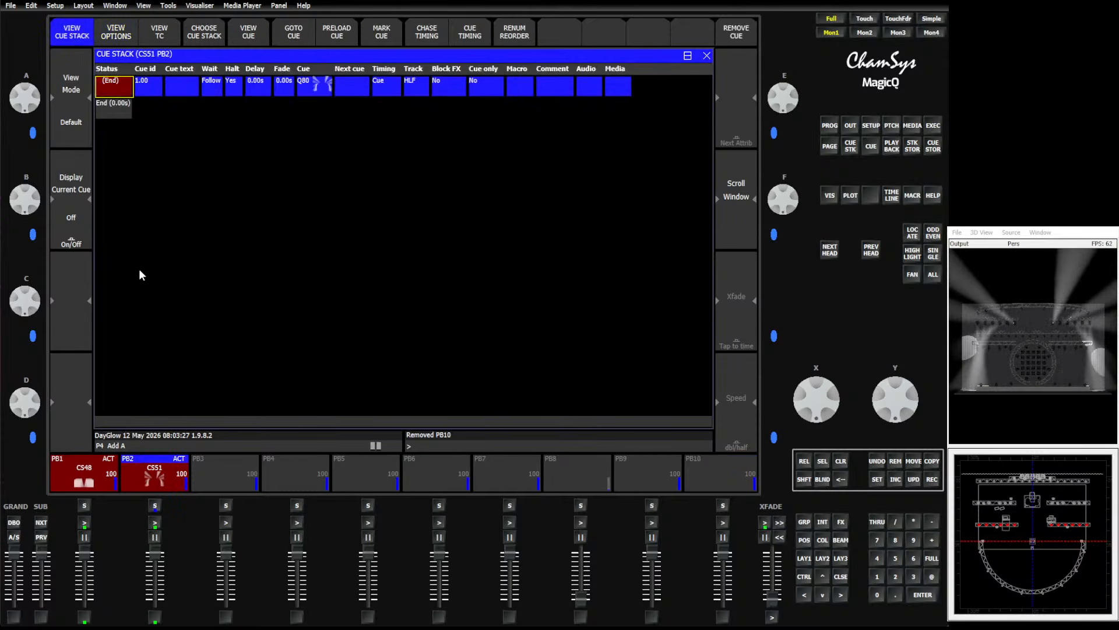
{"action": "left_click", "coordinate": [123, 36]}
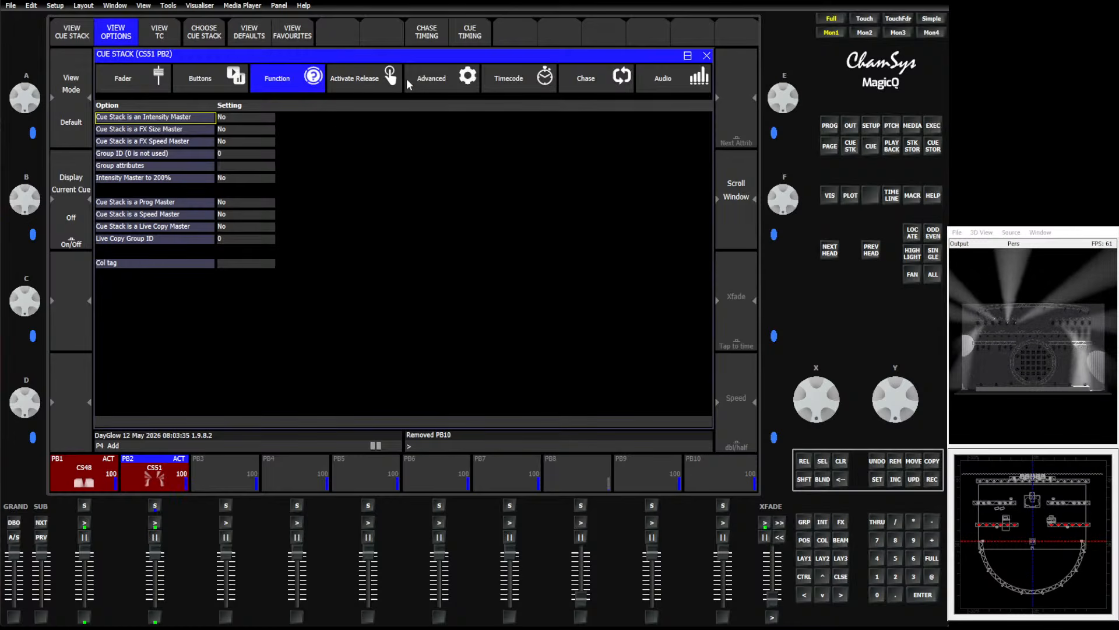
{"action": "left_click", "coordinate": [426, 78]}
{"action": "left_click", "coordinate": [191, 299]}
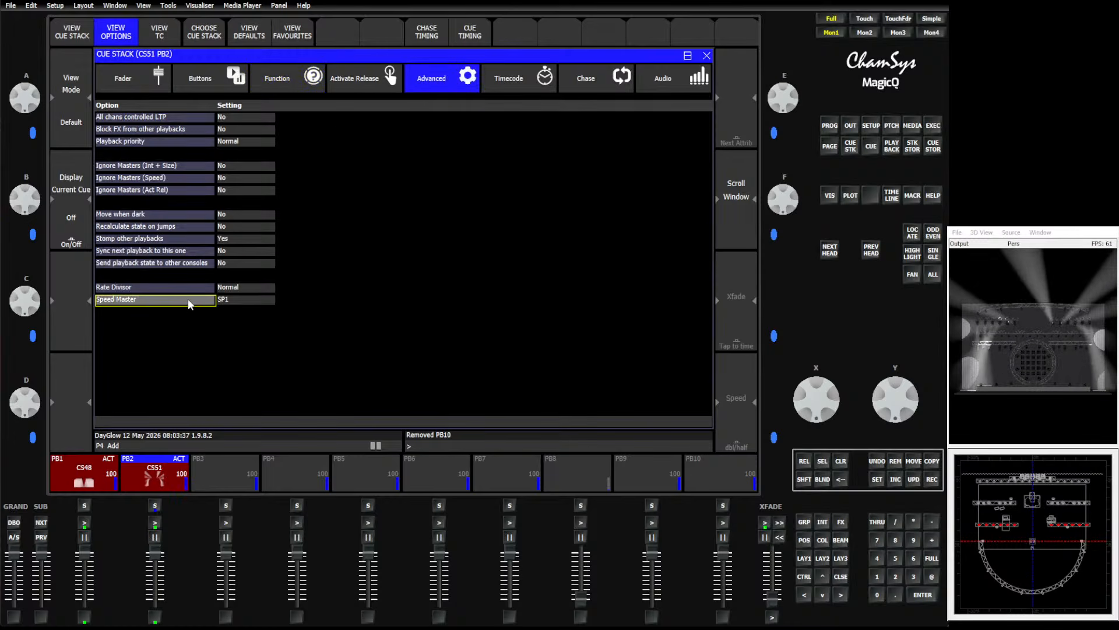
{"action": "left_click", "coordinate": [259, 300]}
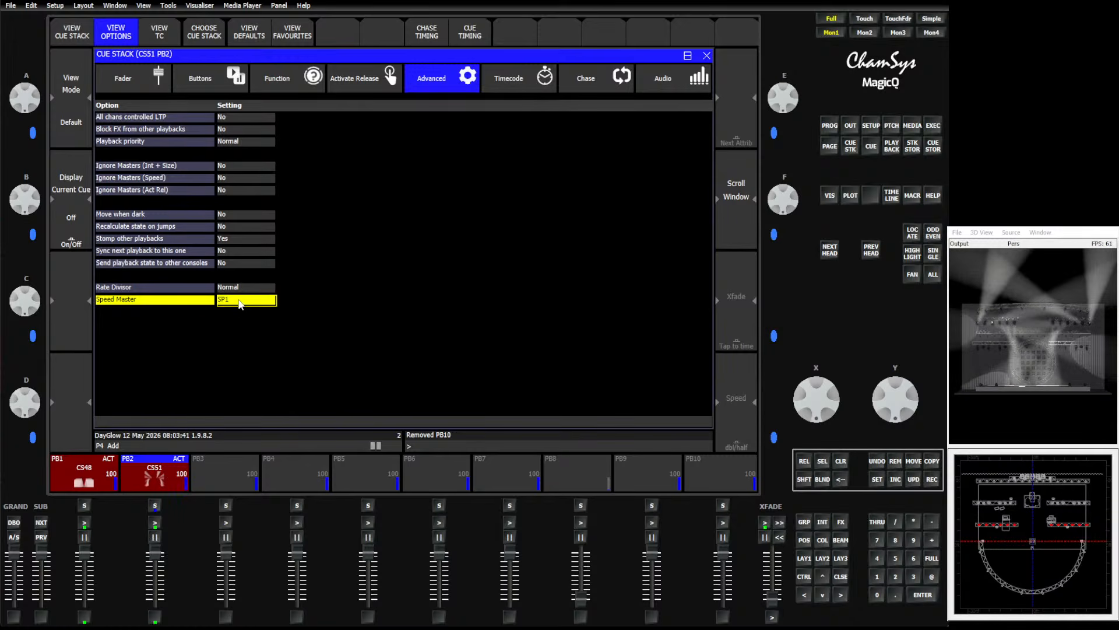
{"action": "left_click", "coordinate": [239, 303]}
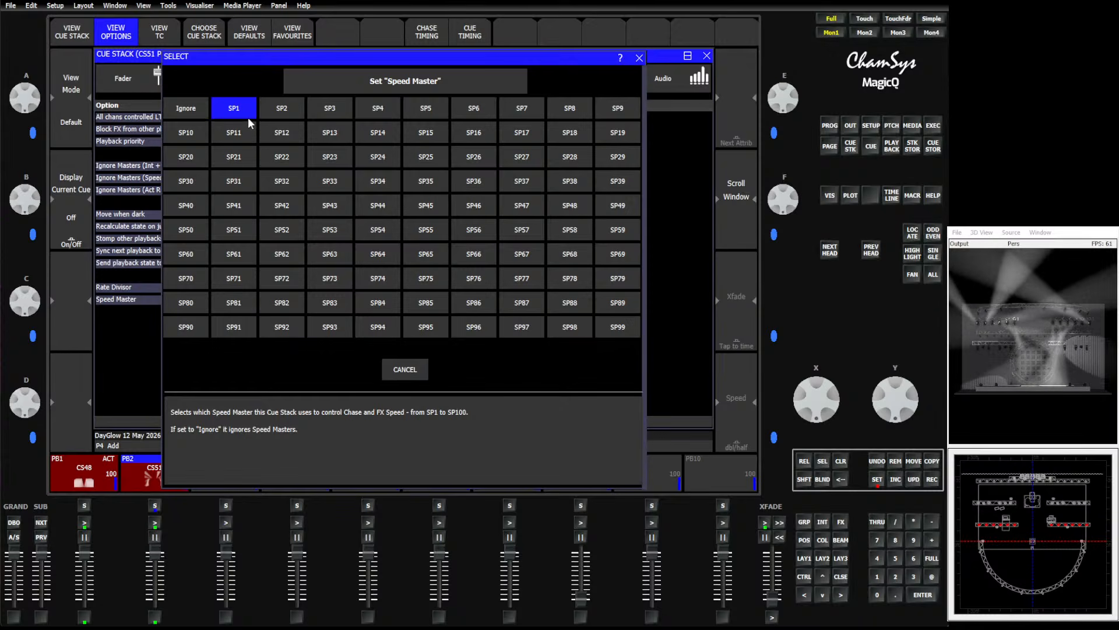
Look through the available speed masters up to SP100 and assign SP2 to PB2's cue stack
{"action": "key", "text": "Down"}
{"action": "key", "text": "Down"}
{"action": "key", "text": "Down"}
{"action": "key", "text": "Down"}
{"action": "key", "text": "Down"}
{"action": "key", "text": "Down"}
{"action": "key", "text": "Down"}
{"action": "key", "text": "Down"}
{"action": "key", "text": "Down"}
{"action": "key", "text": "Down"}
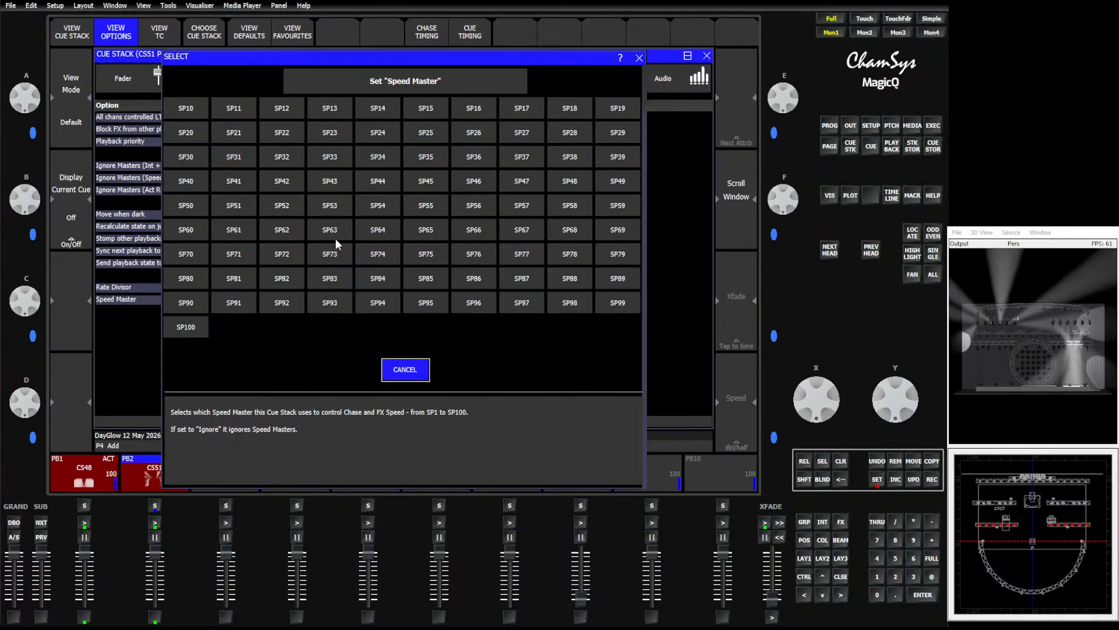
{"action": "key", "text": "Up"}
{"action": "key", "text": "Left"}
{"action": "key", "text": "Down"}
{"action": "key", "text": "Down"}
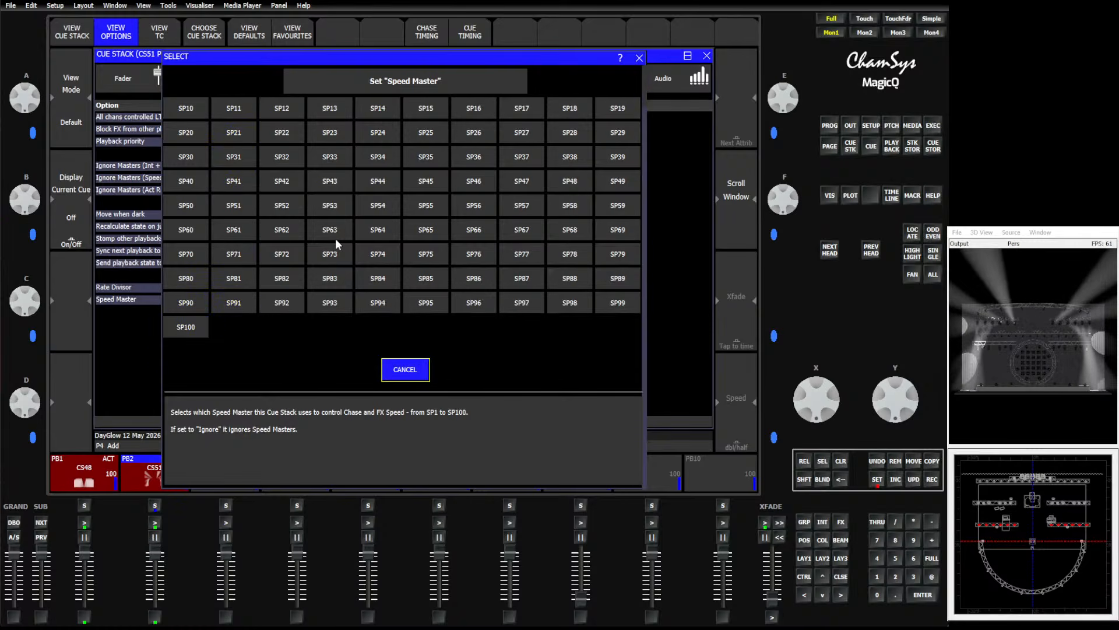
{"action": "key", "text": "Up"}
{"action": "key", "text": "Up"}
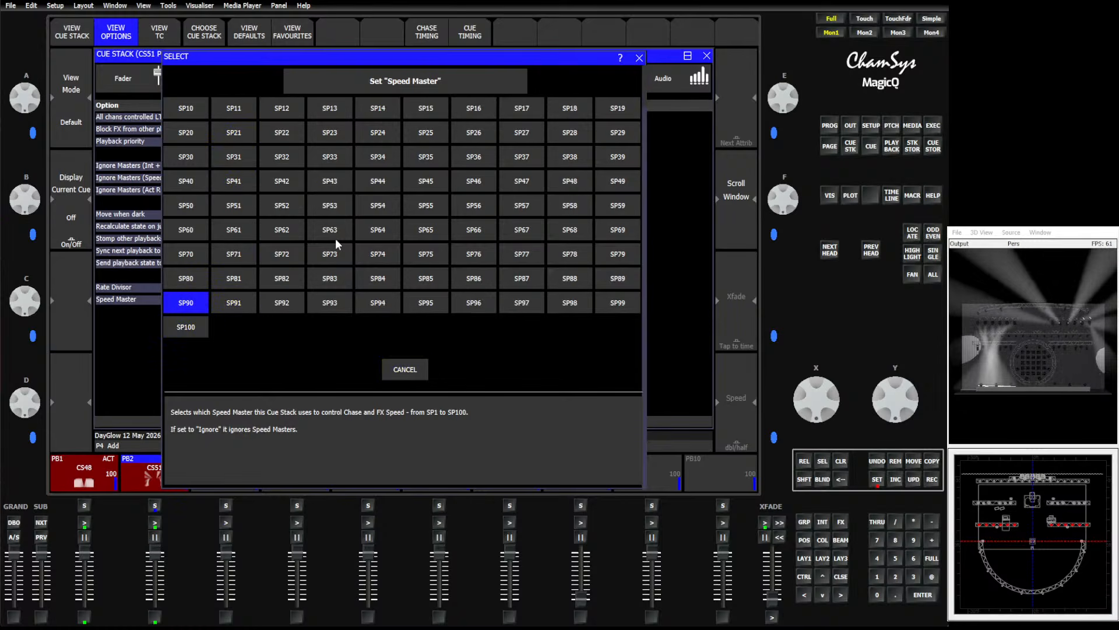
{"action": "key", "text": "Up"}
{"action": "key", "text": "Up"}
{"action": "key", "text": "Up"}
{"action": "key", "text": "Up"}
{"action": "key", "text": "Up"}
{"action": "key", "text": "Up"}
{"action": "key", "text": "Up"}
{"action": "key", "text": "Up"}
{"action": "key", "text": "Up"}
{"action": "key", "text": "Right"}
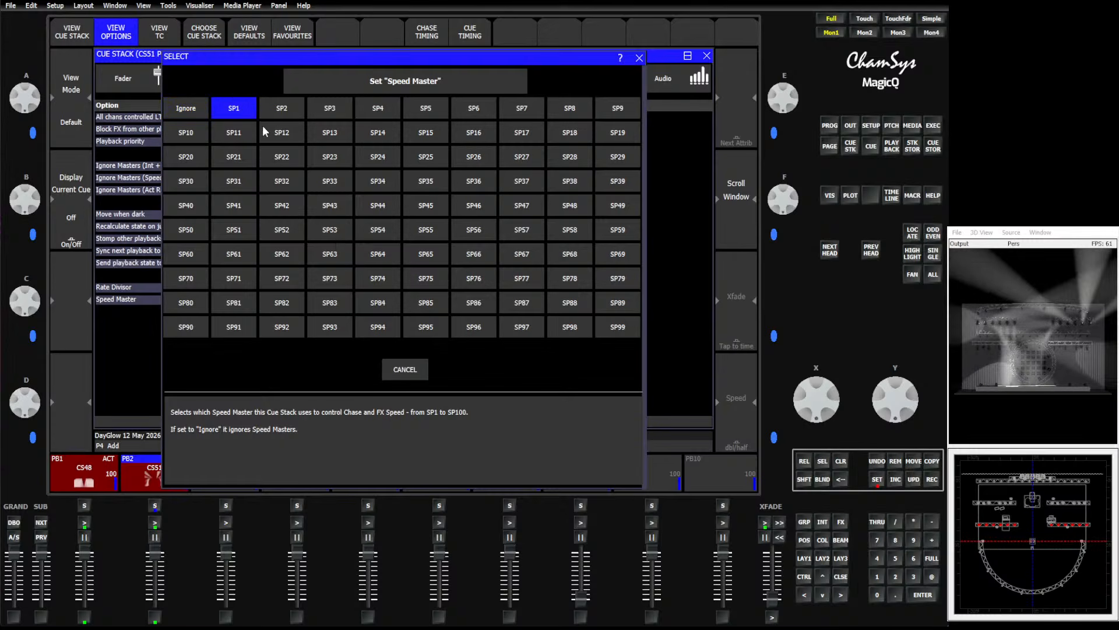
{"action": "left_click", "coordinate": [289, 108]}
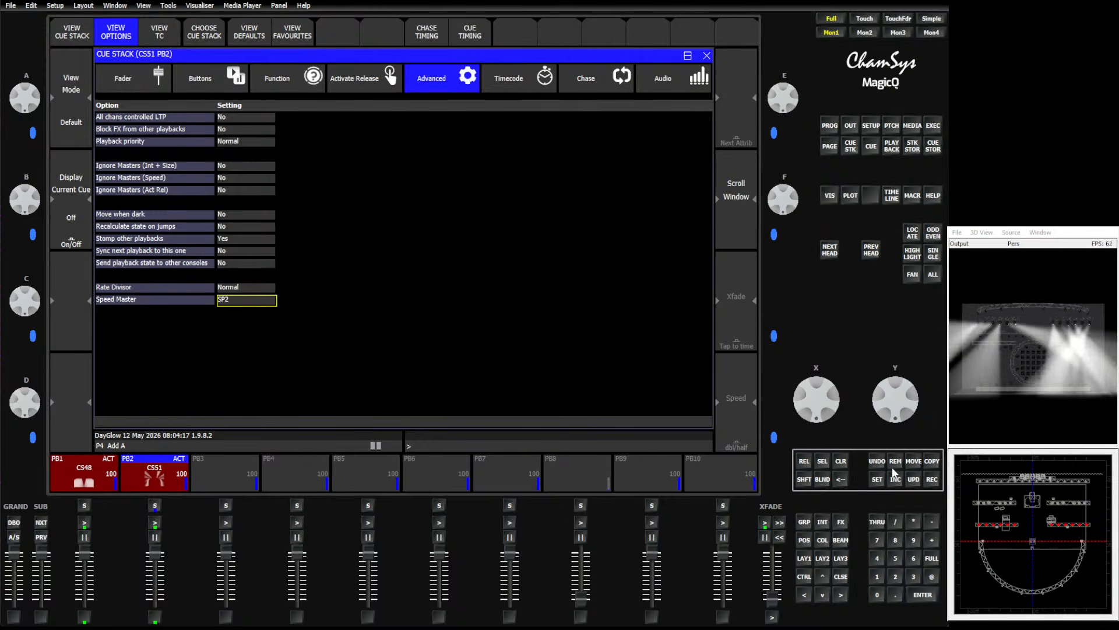
Try to record a new cue stack onto the empty PB10
{"action": "left_click", "coordinate": [932, 479]}
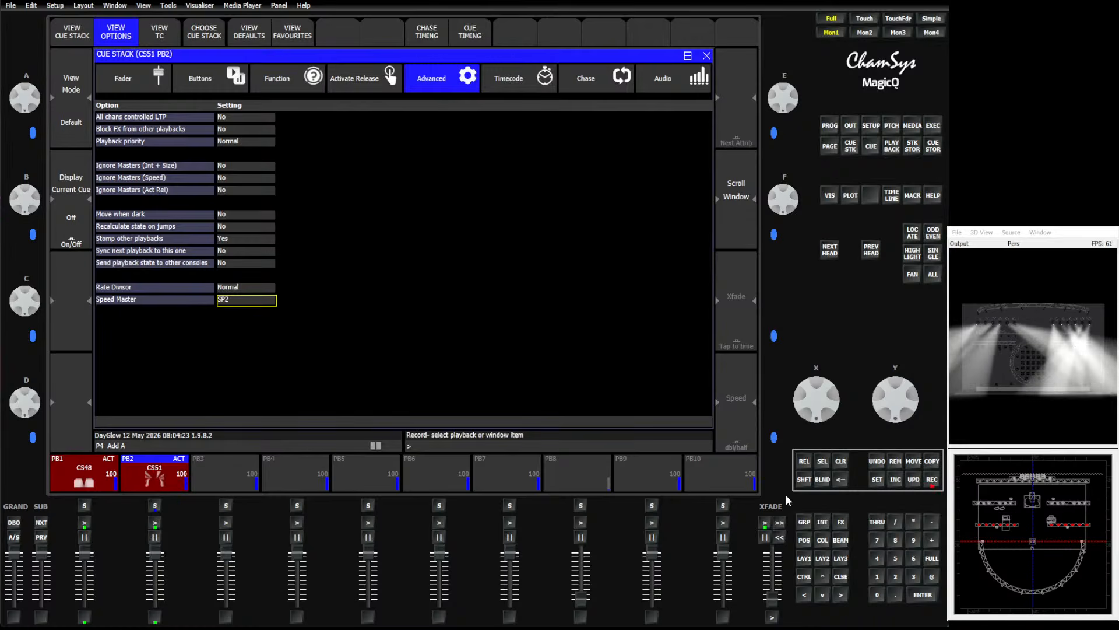
{"action": "left_click", "coordinate": [716, 477]}
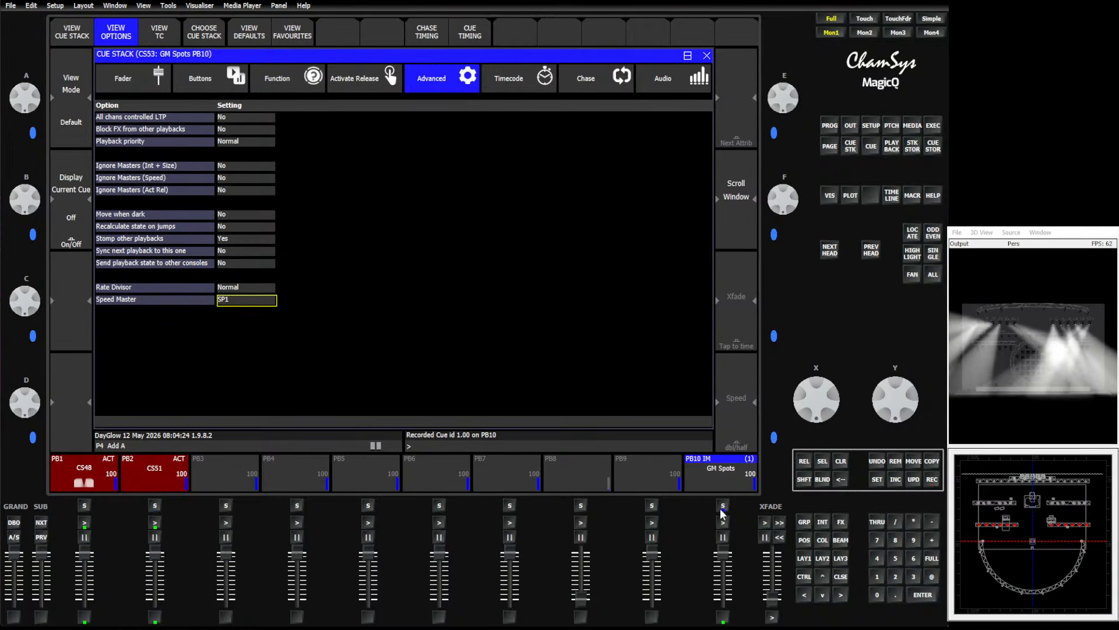
Clear the programmer and remove the newly recorded GM Spots cue stack from PB10
{"action": "left_click", "coordinate": [841, 460]}
{"action": "left_click", "coordinate": [897, 461]}
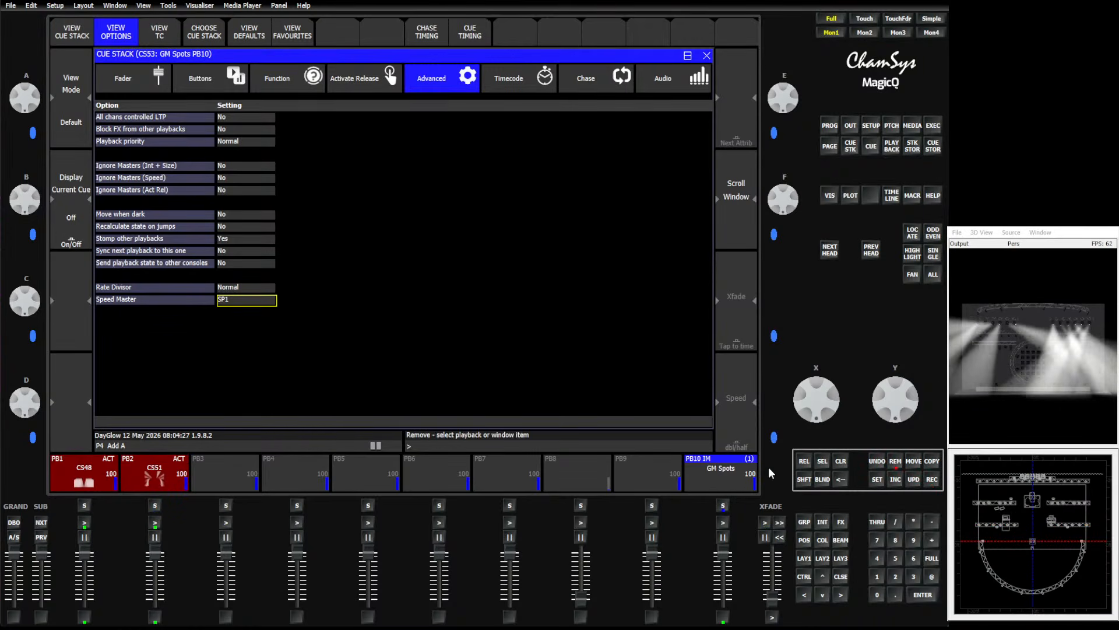
{"action": "left_click", "coordinate": [342, 177]}
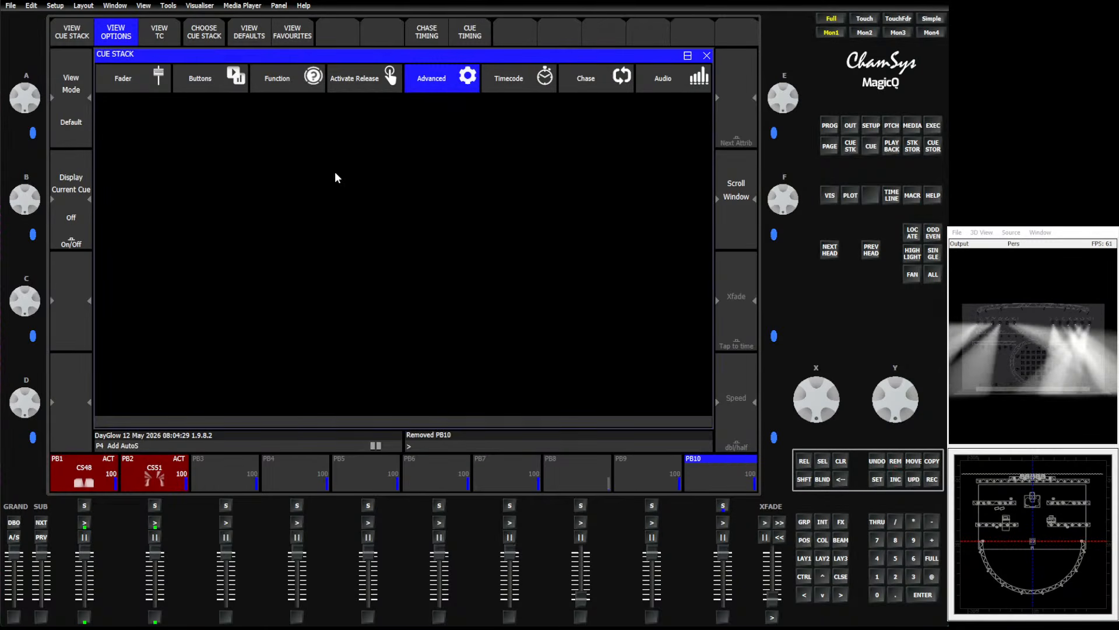
Record an empty cue stack on PB10 and set its function to Speed Master SP2
{"action": "left_click", "coordinate": [933, 481]}
{"action": "left_click", "coordinate": [732, 480]}
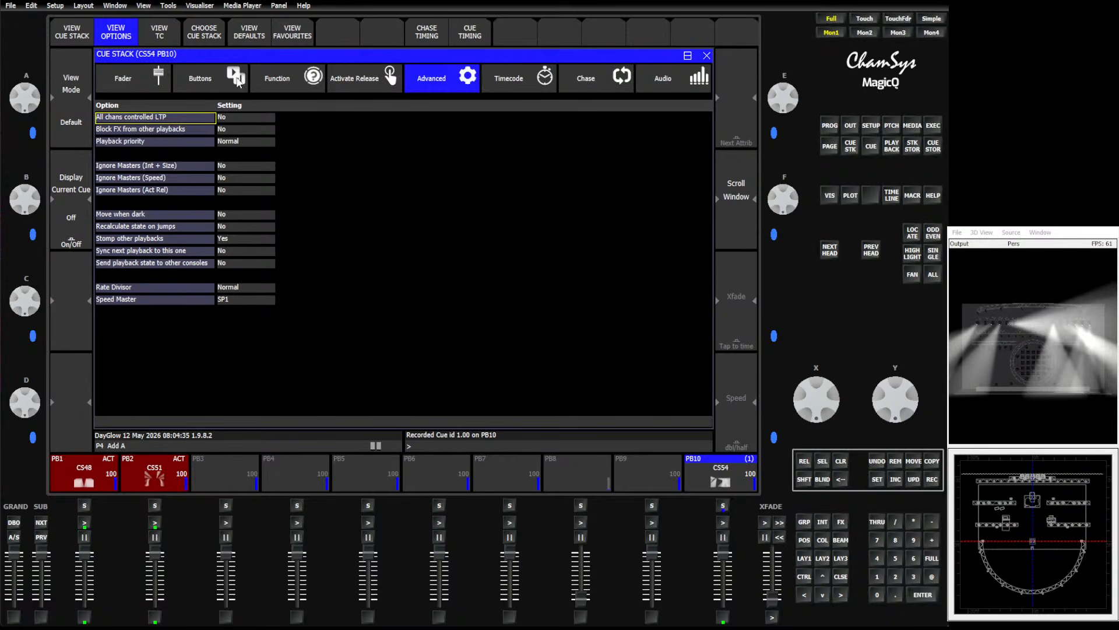
{"action": "left_click", "coordinate": [286, 82]}
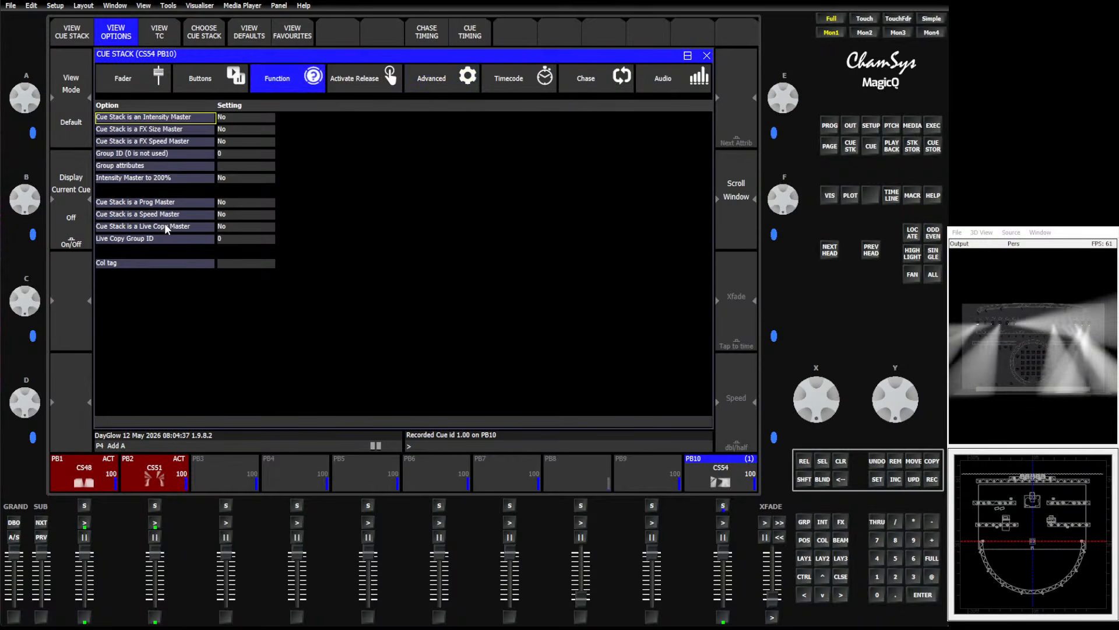
{"action": "left_click", "coordinate": [226, 215]}
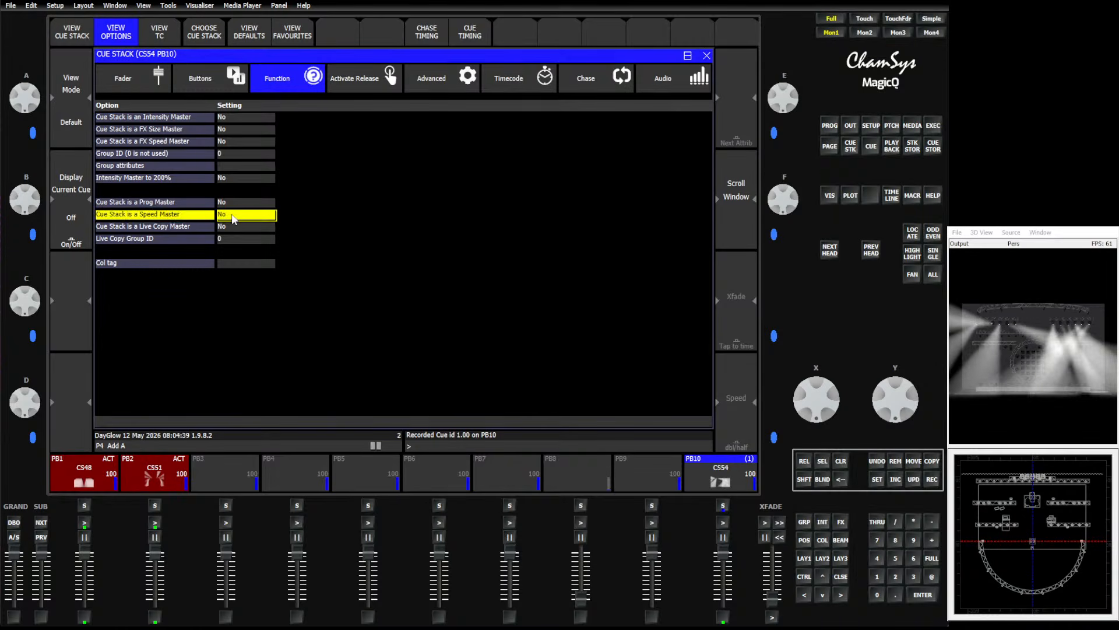
{"action": "left_click", "coordinate": [231, 142]}
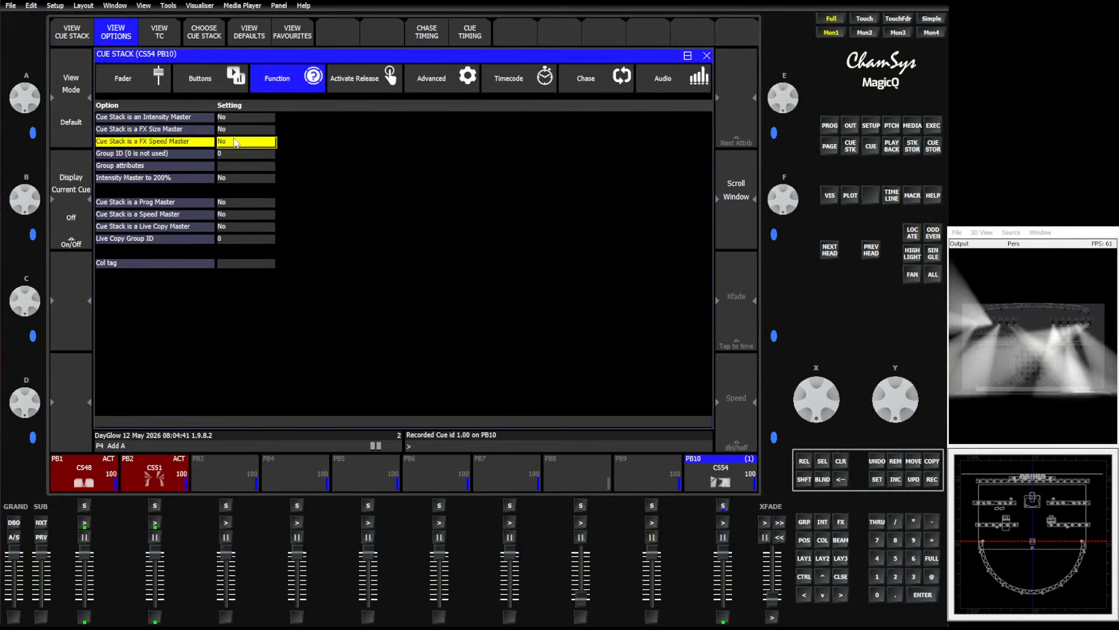
{"action": "left_click", "coordinate": [138, 214]}
{"action": "left_click", "coordinate": [201, 214]}
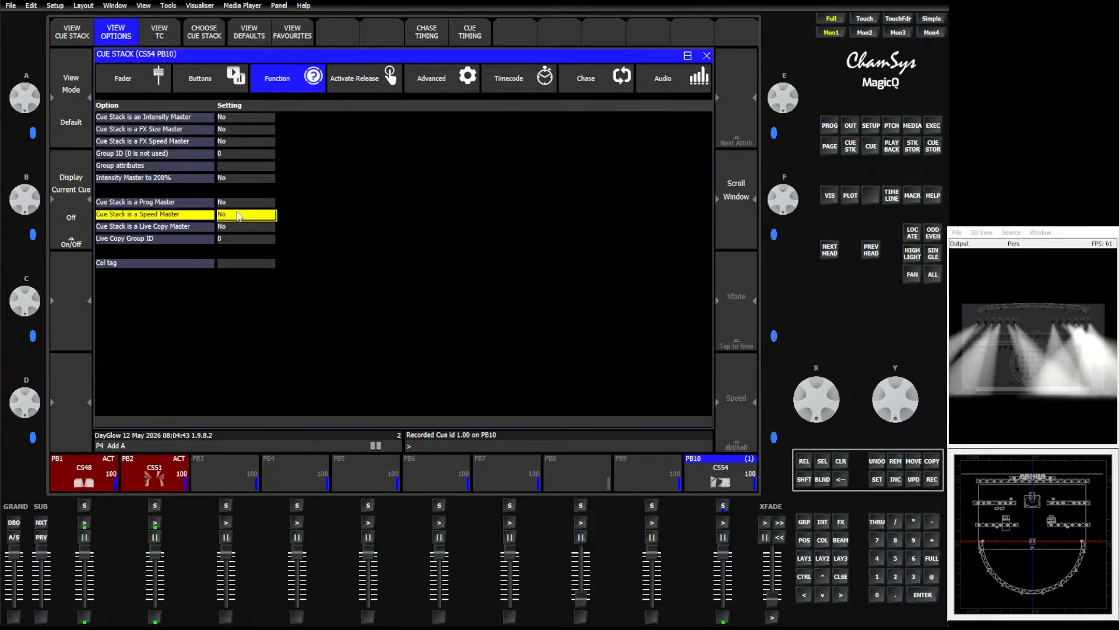
{"action": "left_click", "coordinate": [239, 216]}
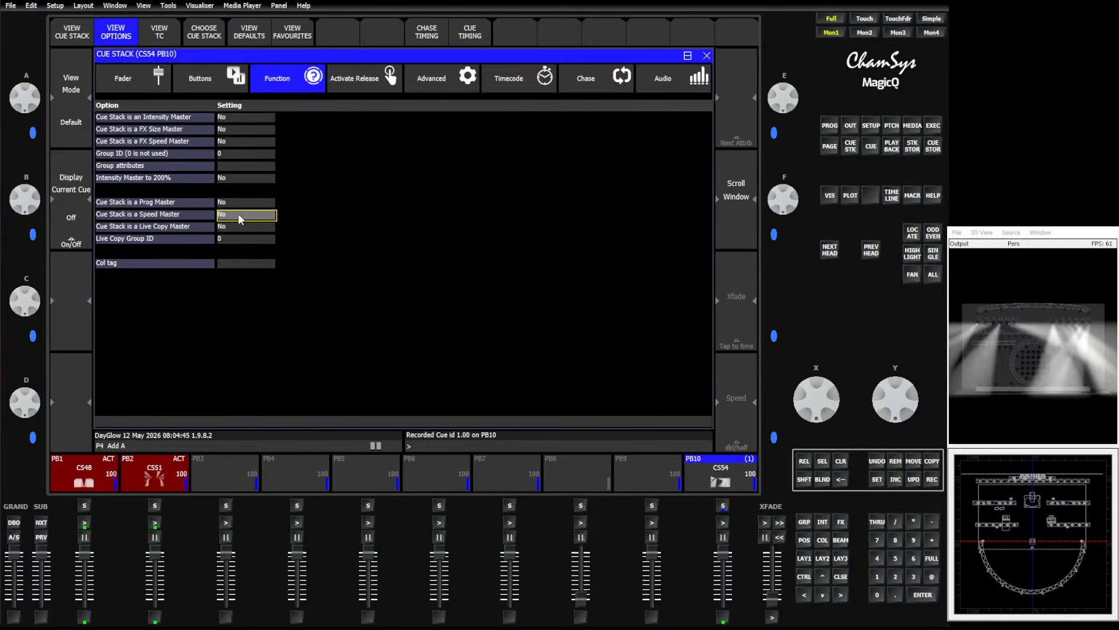
{"action": "left_click", "coordinate": [287, 104]}
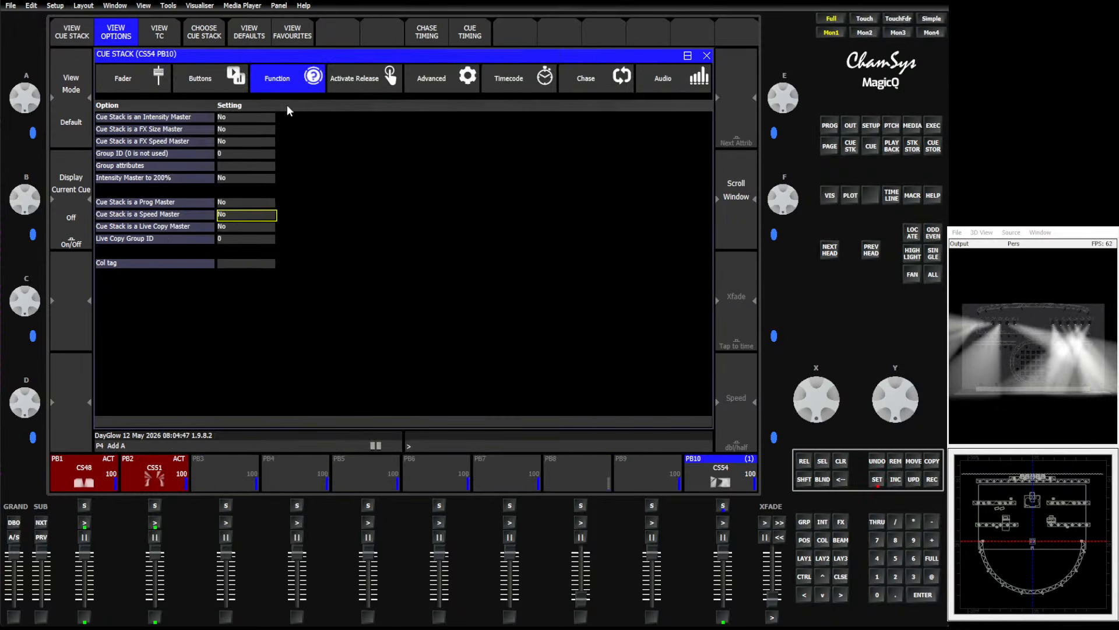
Activate the SP2 speed master on PB10, lower its fader to 20 and return it to 100
{"action": "left_click", "coordinate": [723, 522]}
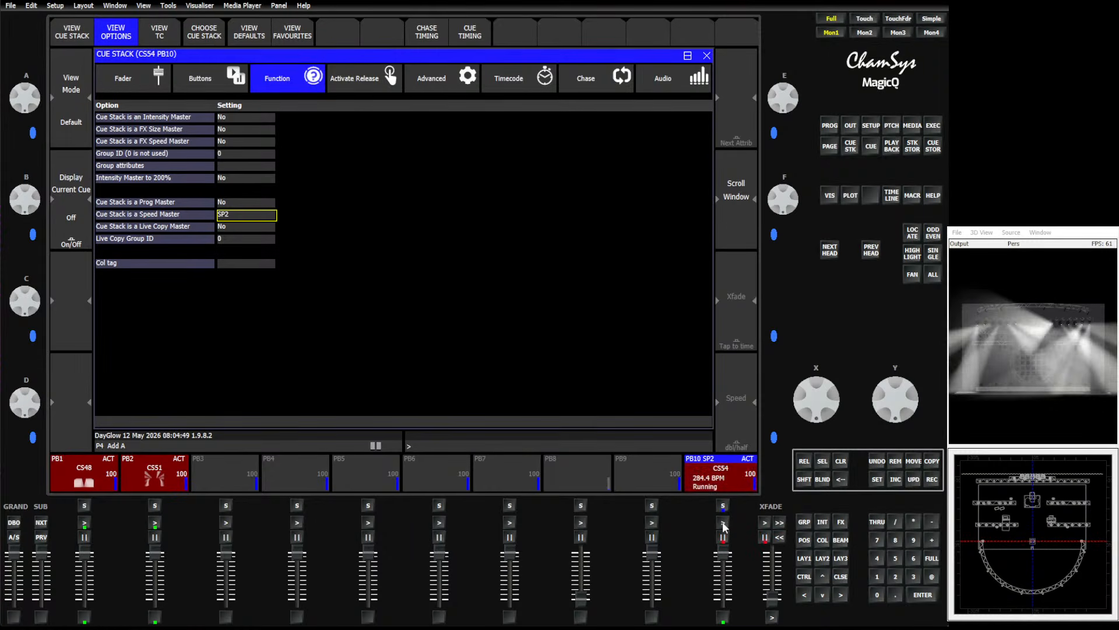
{"action": "left_click_drag", "start_coordinate": [729, 554], "coordinate": [718, 588]}
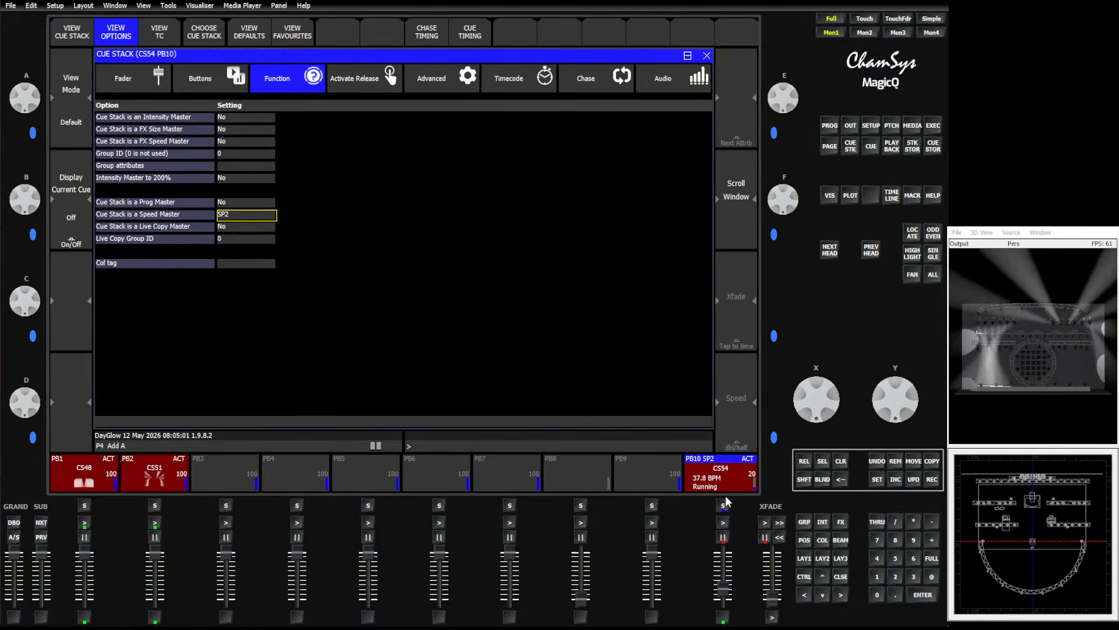
{"action": "left_click", "coordinate": [722, 524]}
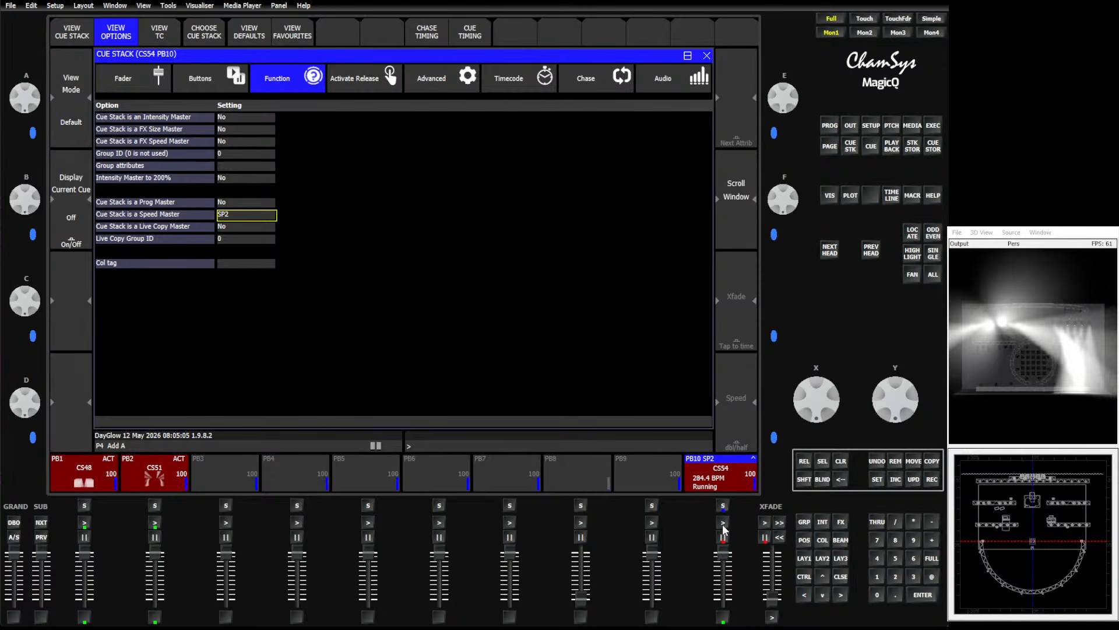
Halt and resume the speed master on PB10, and tap in a tempo of about 51 BPM
{"action": "left_click", "coordinate": [723, 539]}
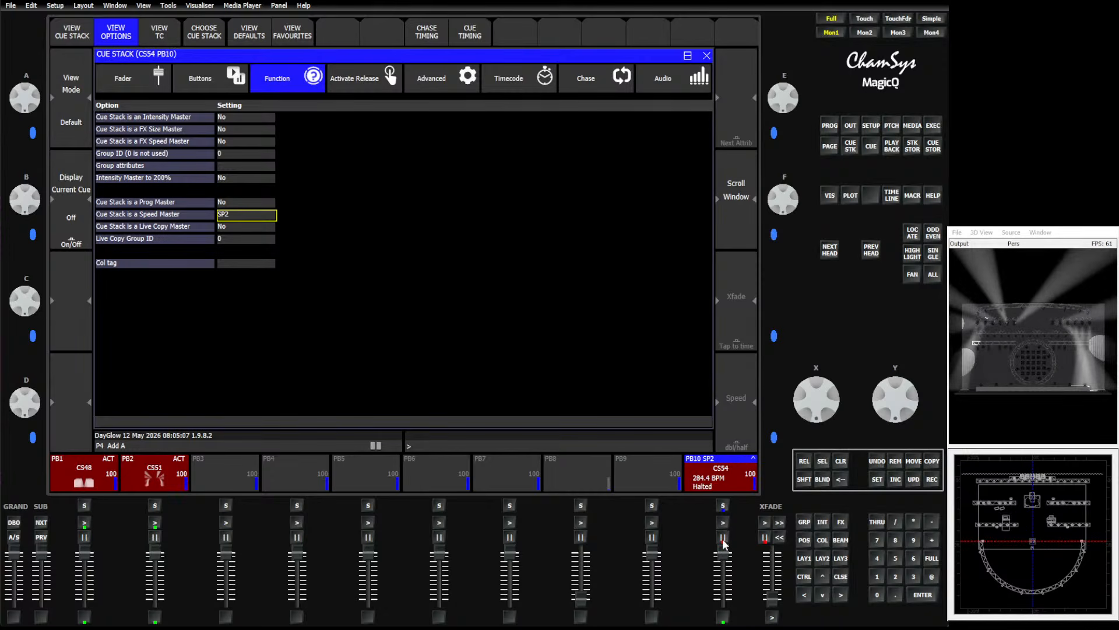
{"action": "left_click", "coordinate": [723, 522]}
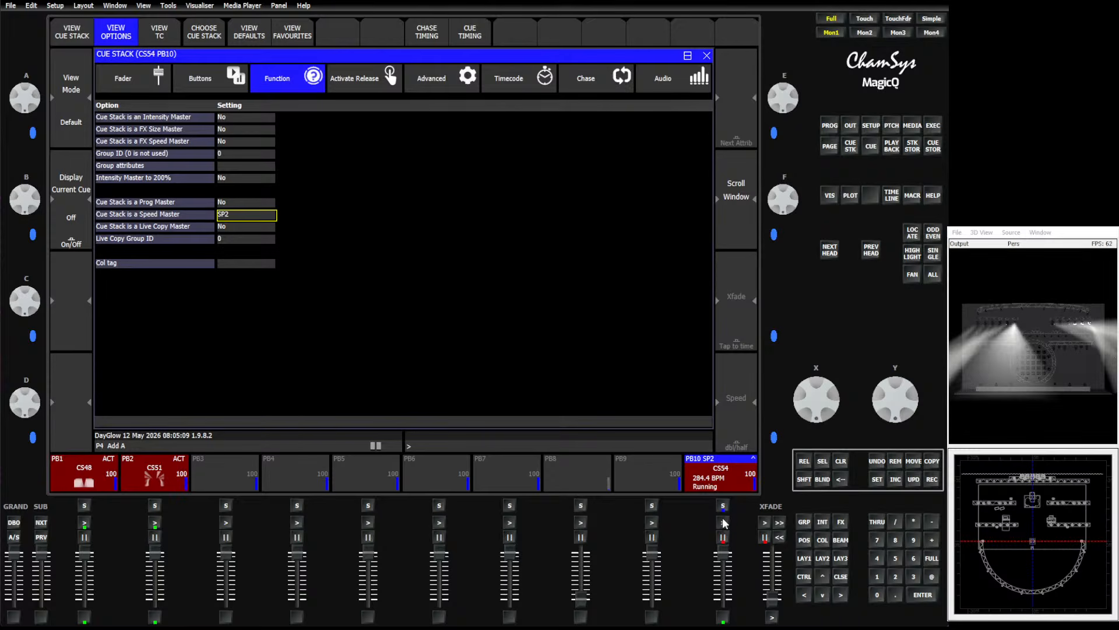
{"action": "left_click", "coordinate": [723, 620]}
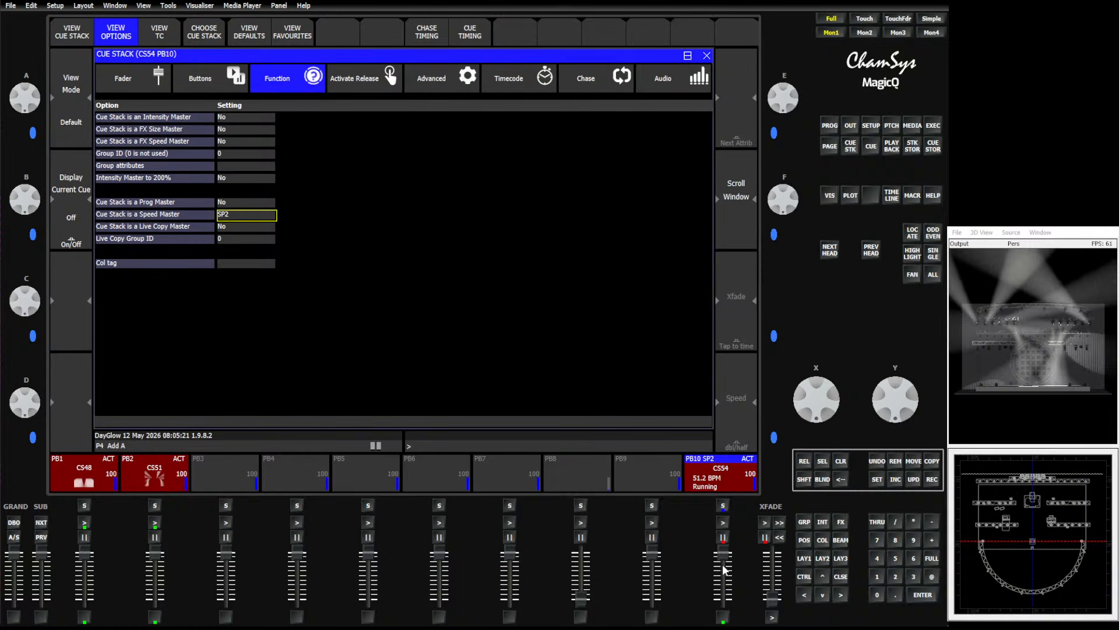
Tap in a tempo of about 136 BPM and one of about 51 BPM on PB10, and lower its fader
{"action": "mouse_move", "coordinate": [724, 556]}
{"action": "left_mouse_down"}
{"action": "mouse_move", "coordinate": [724, 590]}
{"action": "mouse_move", "coordinate": [723, 561]}
{"action": "left_mouse_up"}
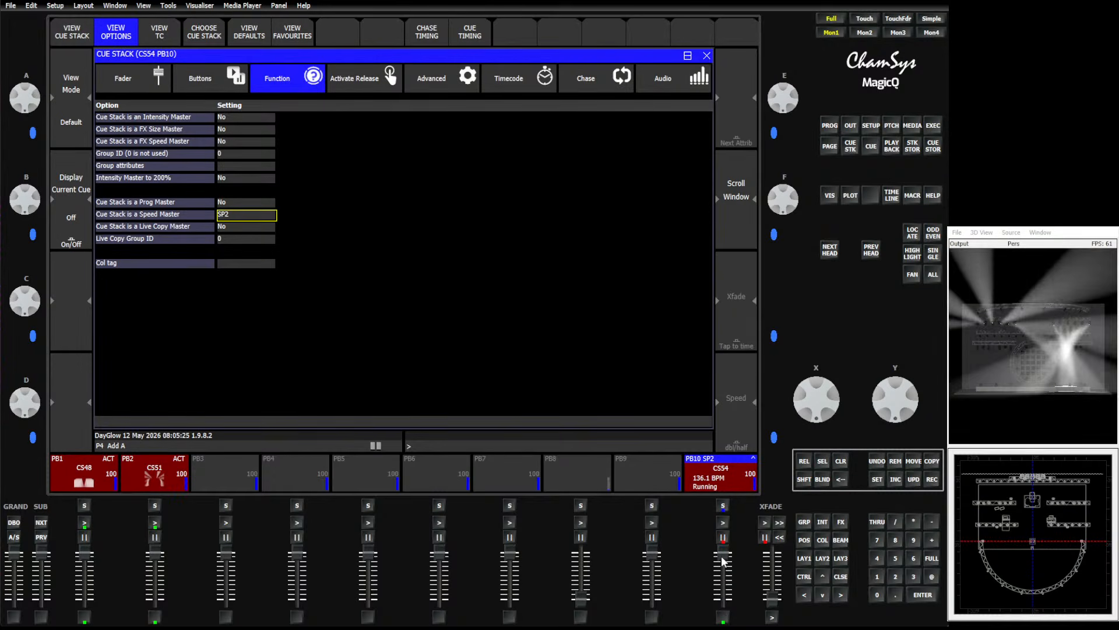
{"action": "left_click", "coordinate": [723, 618]}
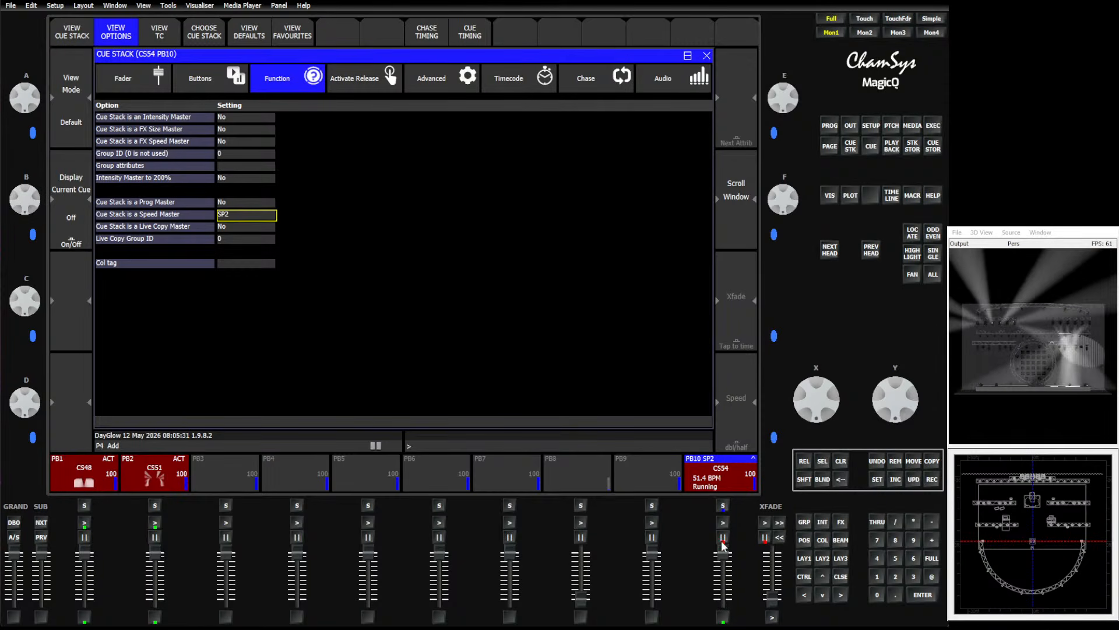
{"action": "left_click_drag", "start_coordinate": [727, 555], "coordinate": [725, 581]}
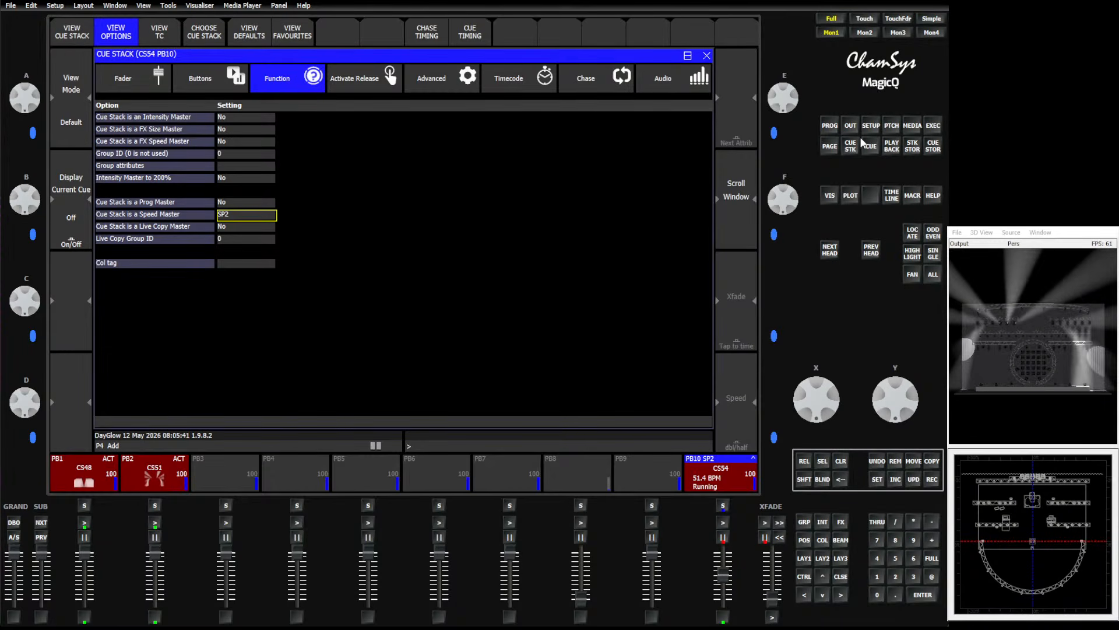
Open the speed masters list in the Playbacks window and name speed master SP2 Pos
{"action": "left_click", "coordinate": [885, 149]}
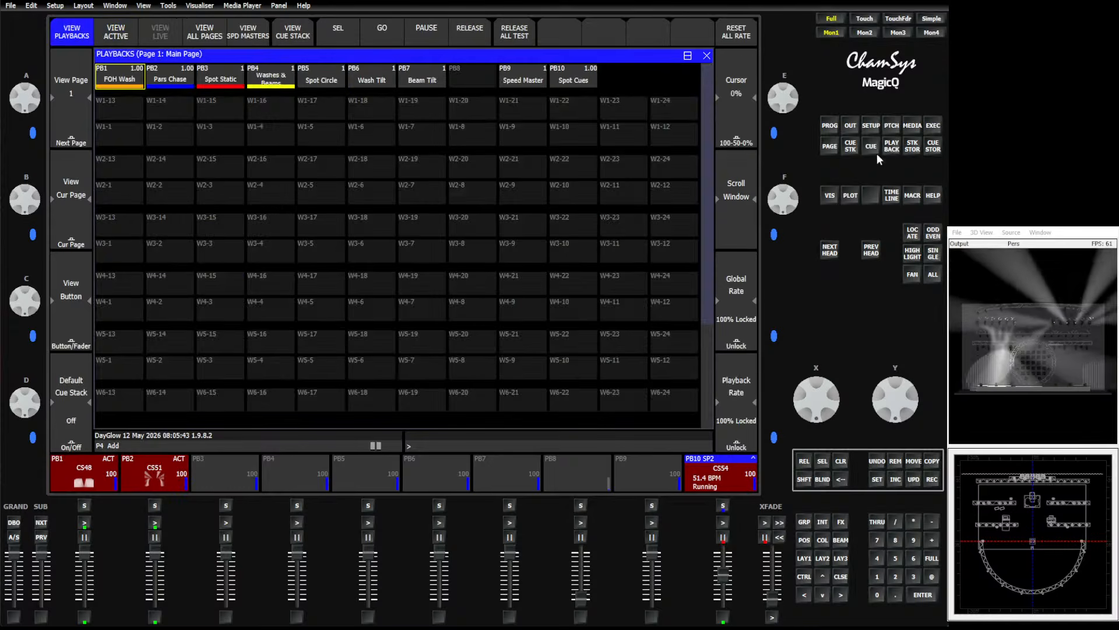
{"action": "left_click", "coordinate": [255, 36]}
{"action": "scroll", "coordinate": [194, 110], "scroll_direction": "down", "scroll_amount": 14}
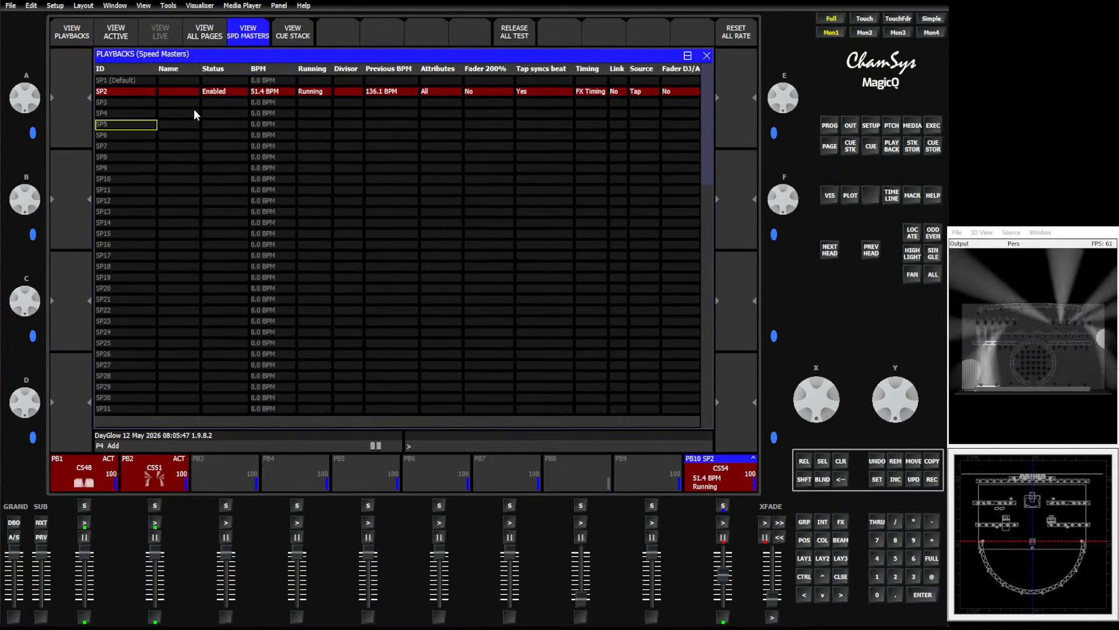
{"action": "scroll", "coordinate": [193, 109], "scroll_direction": "up", "scroll_amount": 14}
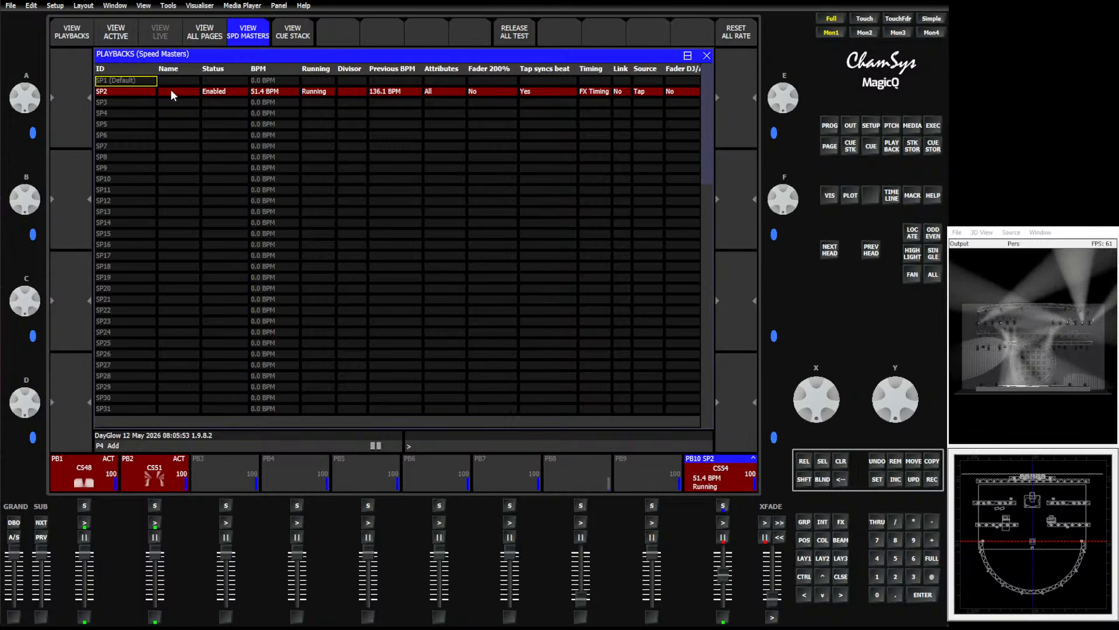
{"action": "left_click", "coordinate": [171, 92]}
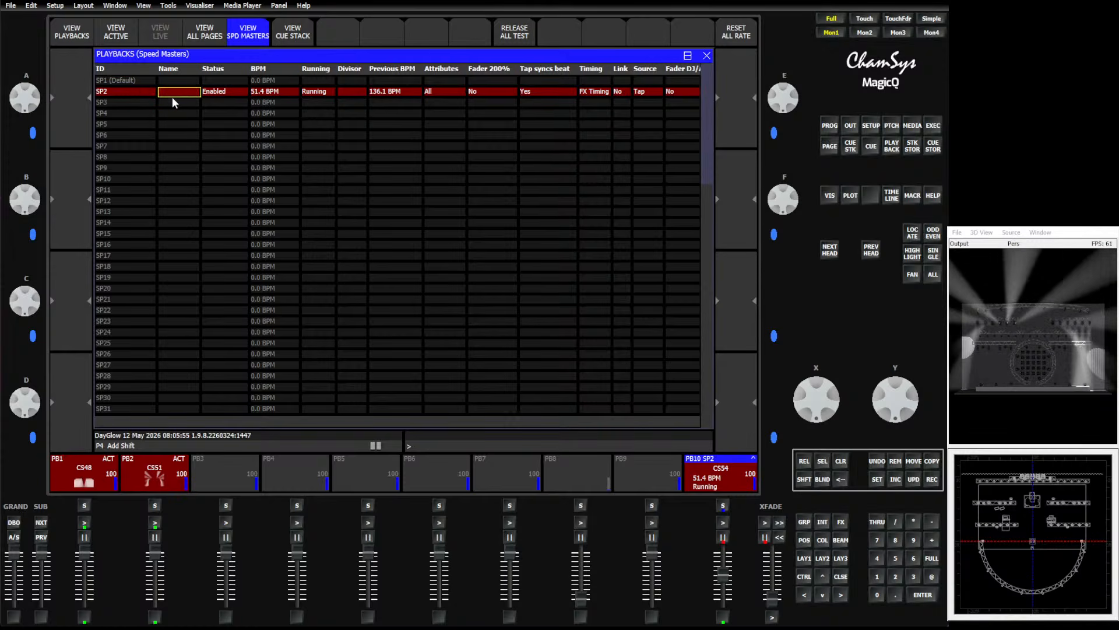
{"action": "type", "text": "Pos"}
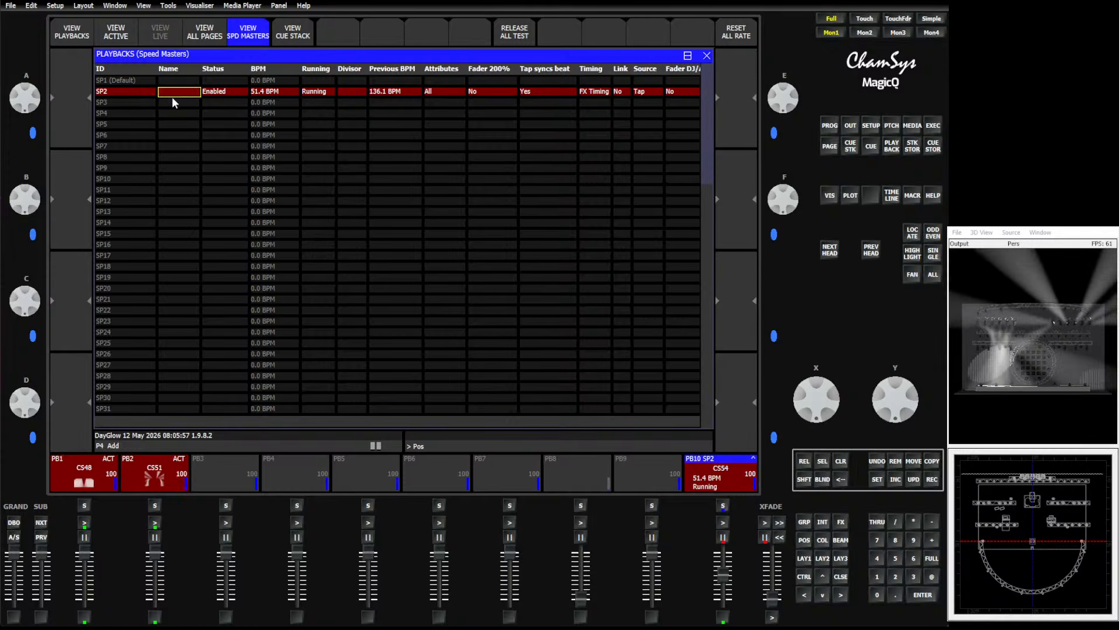
{"action": "key", "text": "Return"}
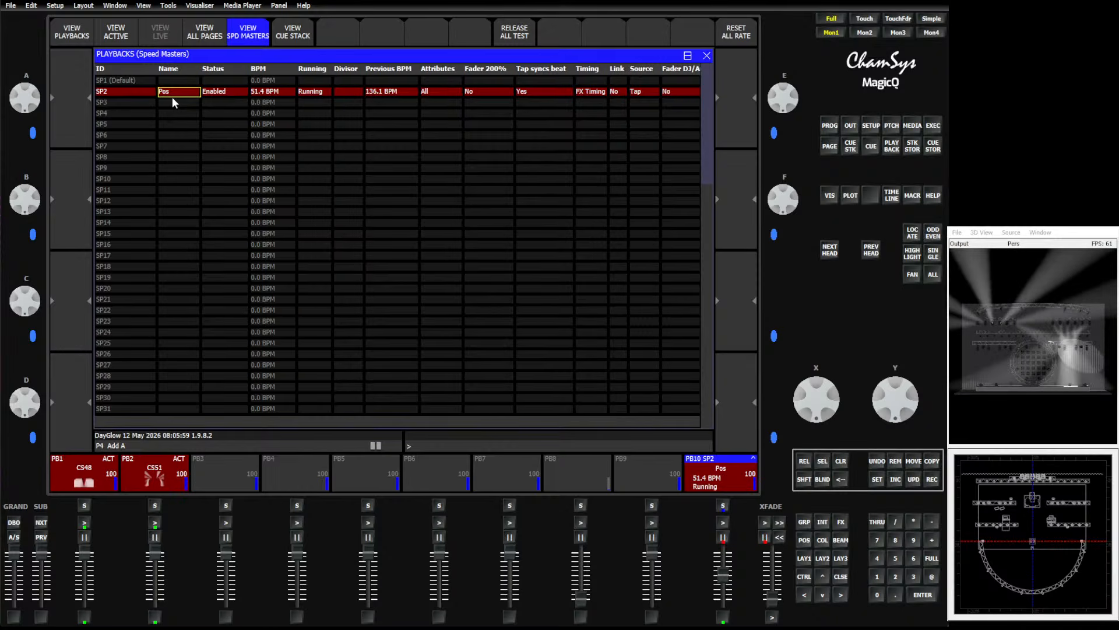
Set SP2's BPM to 99, and view its status and running options
{"action": "left_click", "coordinate": [230, 91]}
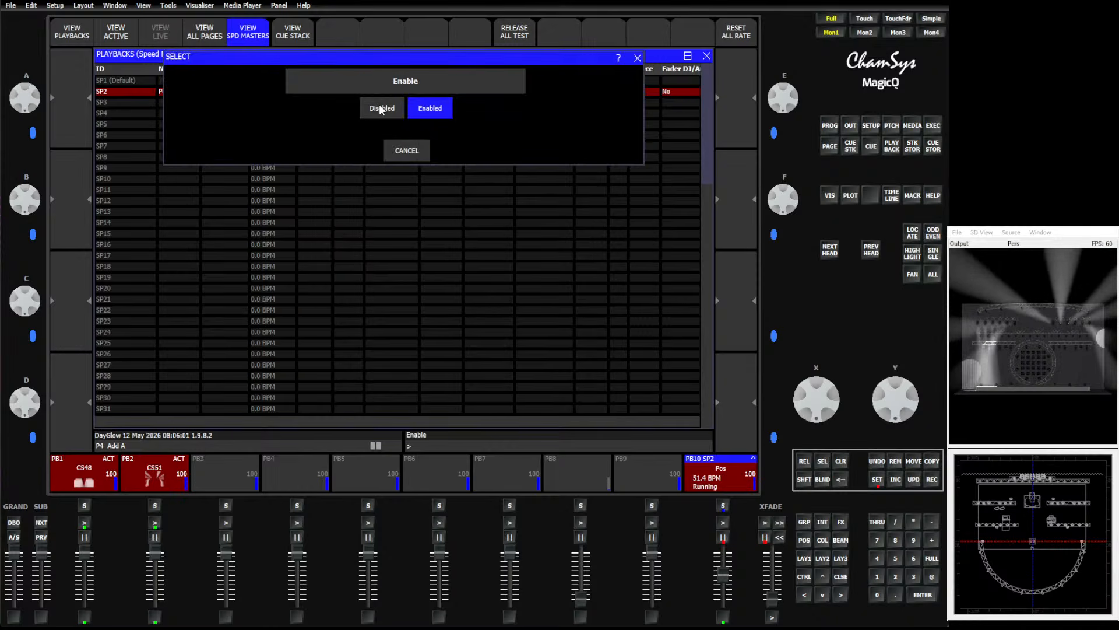
{"action": "left_click", "coordinate": [418, 148]}
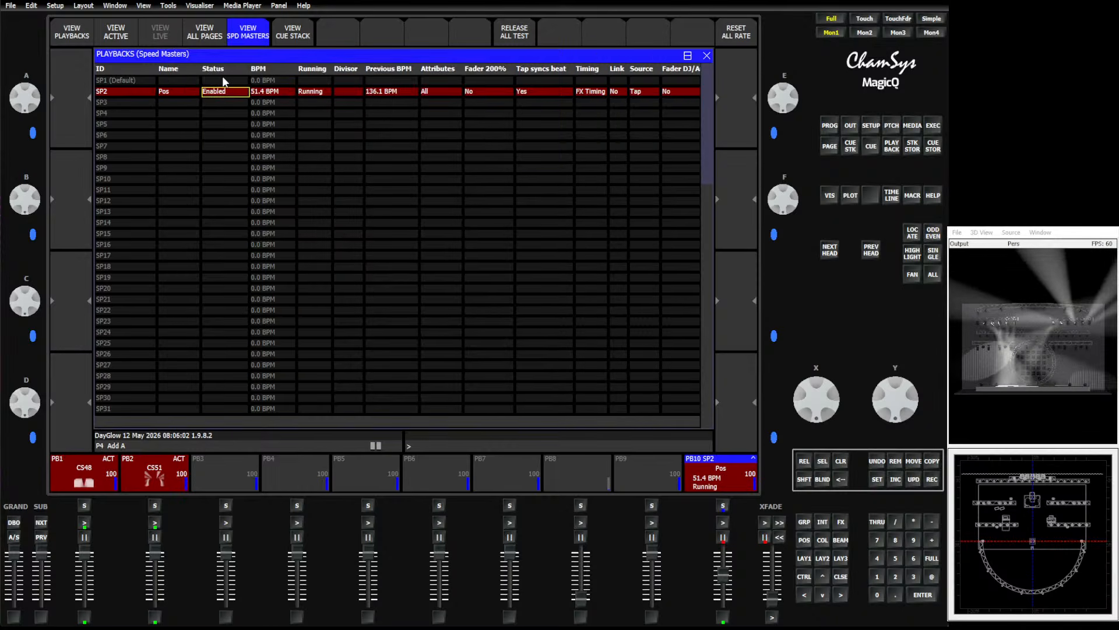
{"action": "left_click", "coordinate": [269, 92]}
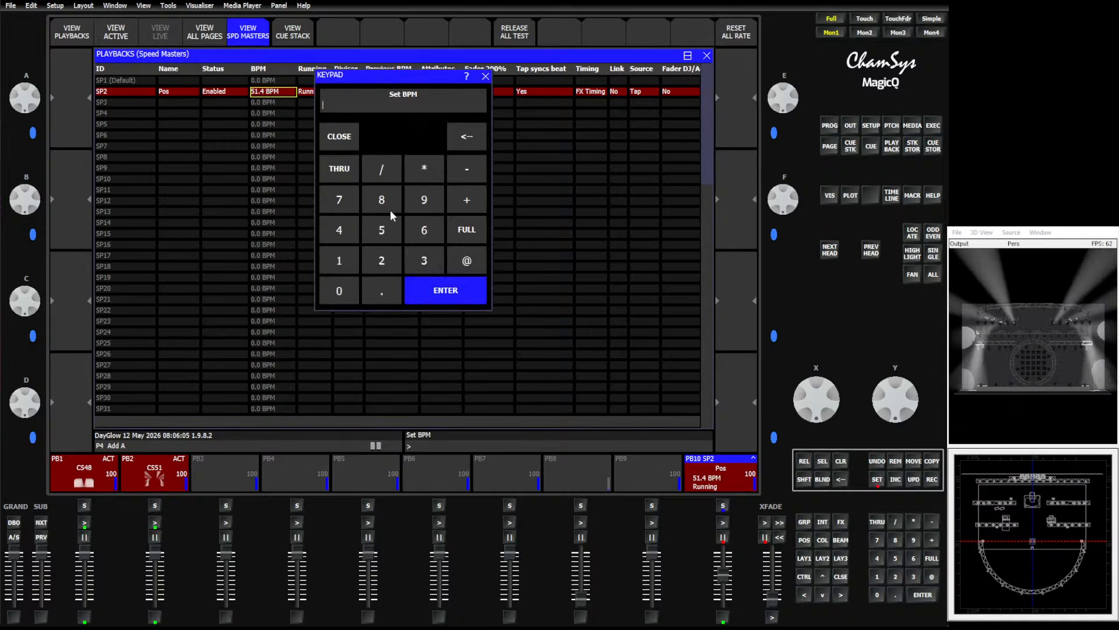
{"action": "type", "text": "99"}
{"action": "key", "text": "Return"}
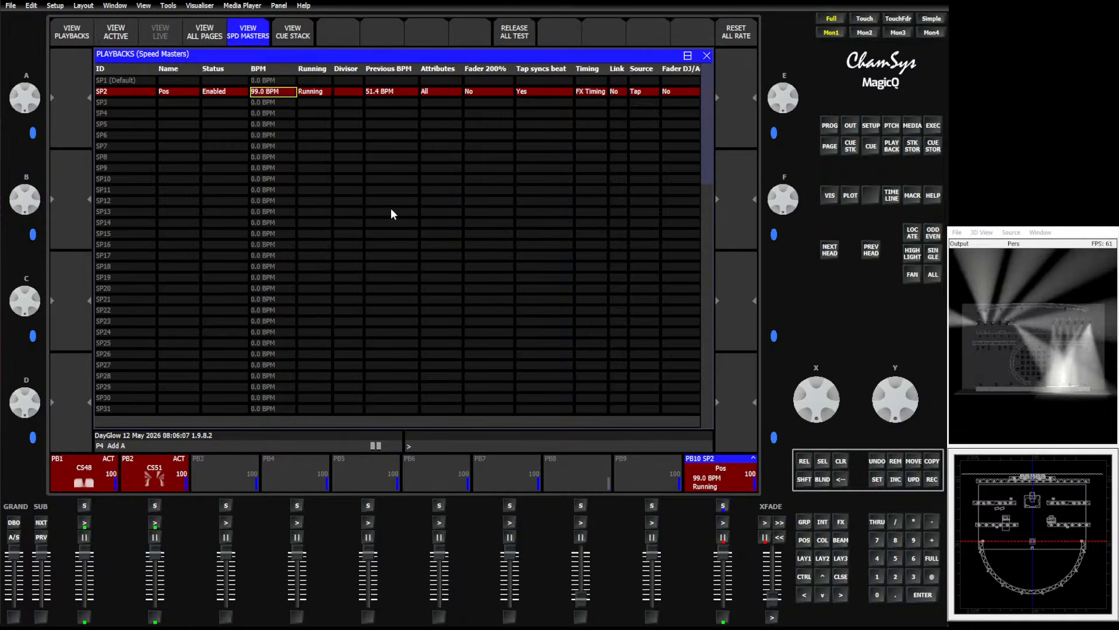
{"action": "left_click", "coordinate": [315, 94]}
{"action": "left_click", "coordinate": [396, 149]}
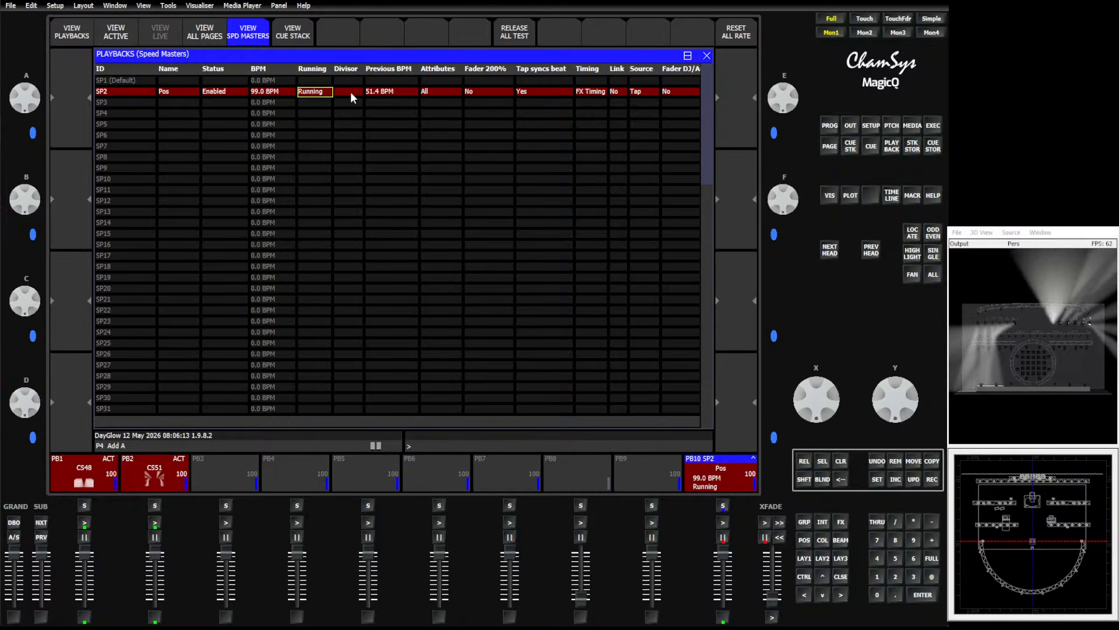
Tap in a faster tempo of about 142.5 BPM for speed master SP2 on PB10
{"action": "left_click", "coordinate": [723, 617]}
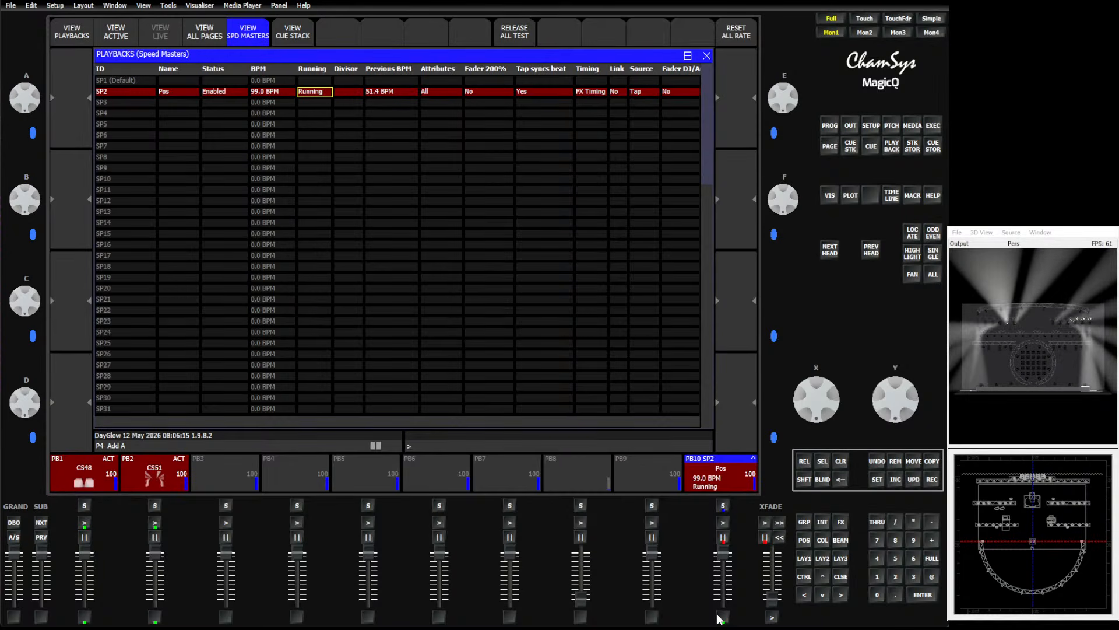
{"action": "left_click", "coordinate": [723, 617]}
{"action": "left_click", "coordinate": [723, 617]}
{"action": "left_click", "coordinate": [718, 616]}
{"action": "left_click", "coordinate": [718, 617]}
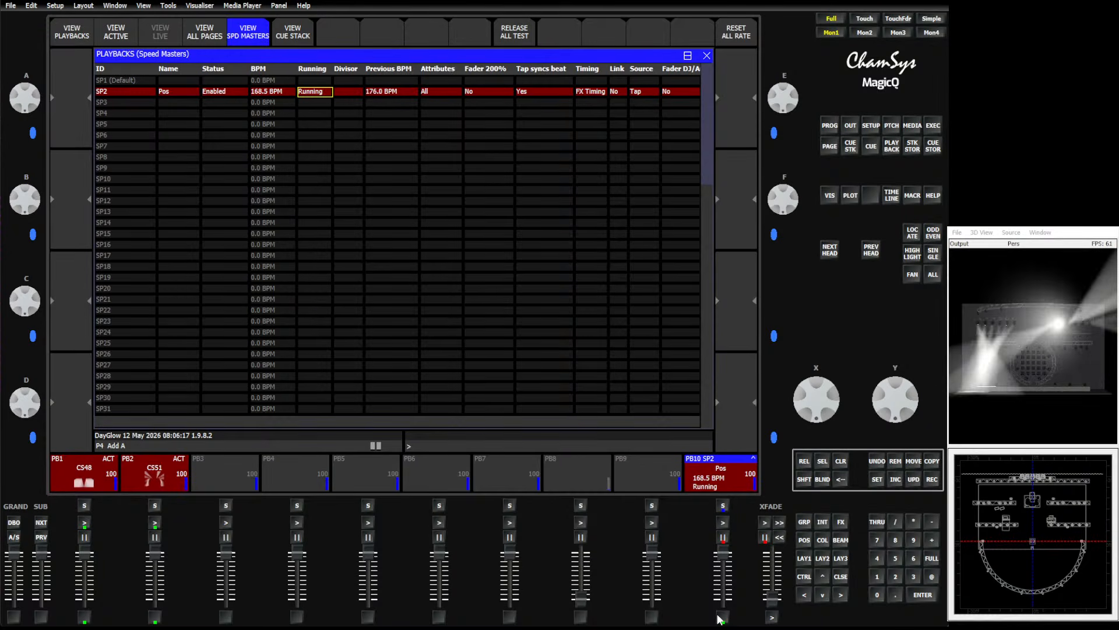
{"action": "left_click", "coordinate": [718, 616]}
{"action": "left_click", "coordinate": [718, 616]}
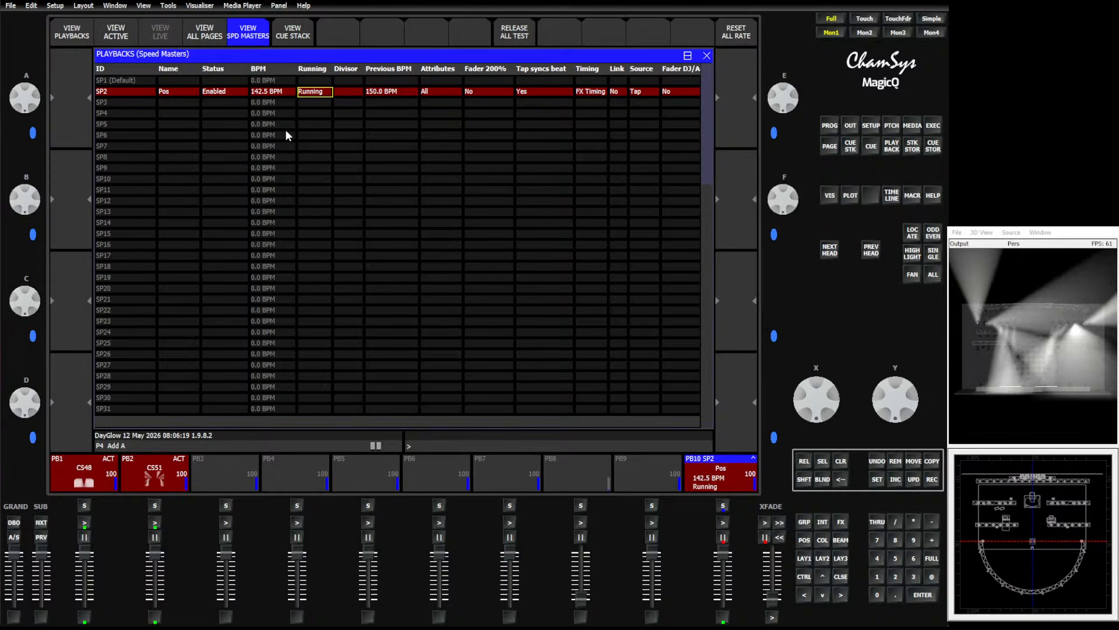
Set SP2's rate divisor to /2, and change it to x2
{"action": "left_click", "coordinate": [338, 92]}
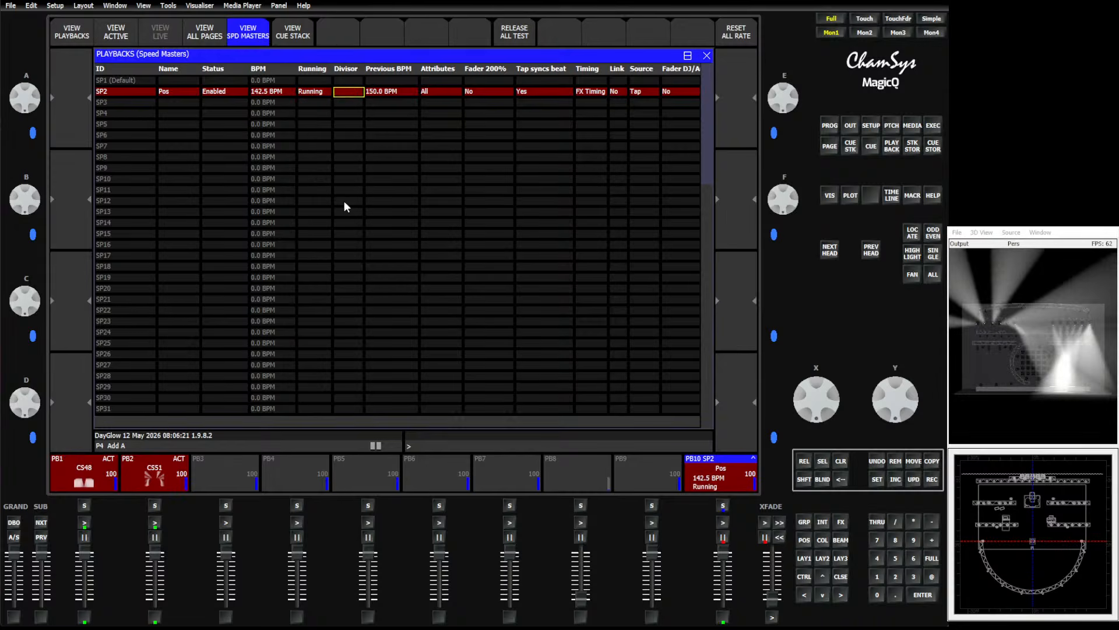
{"action": "type", "text": "/2"}
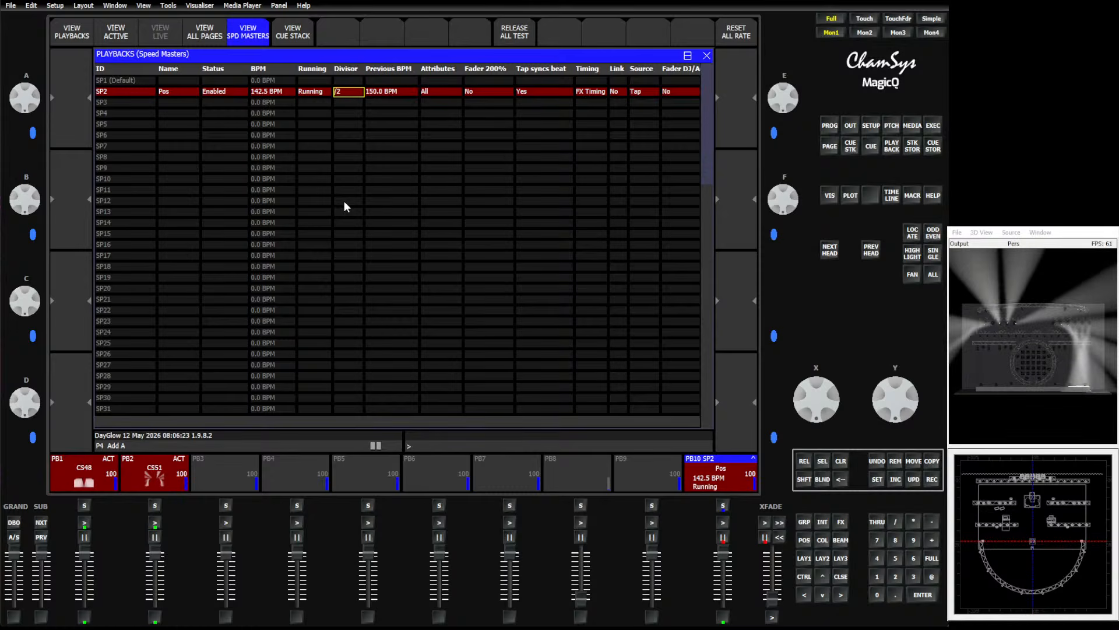
{"action": "key", "text": "Return"}
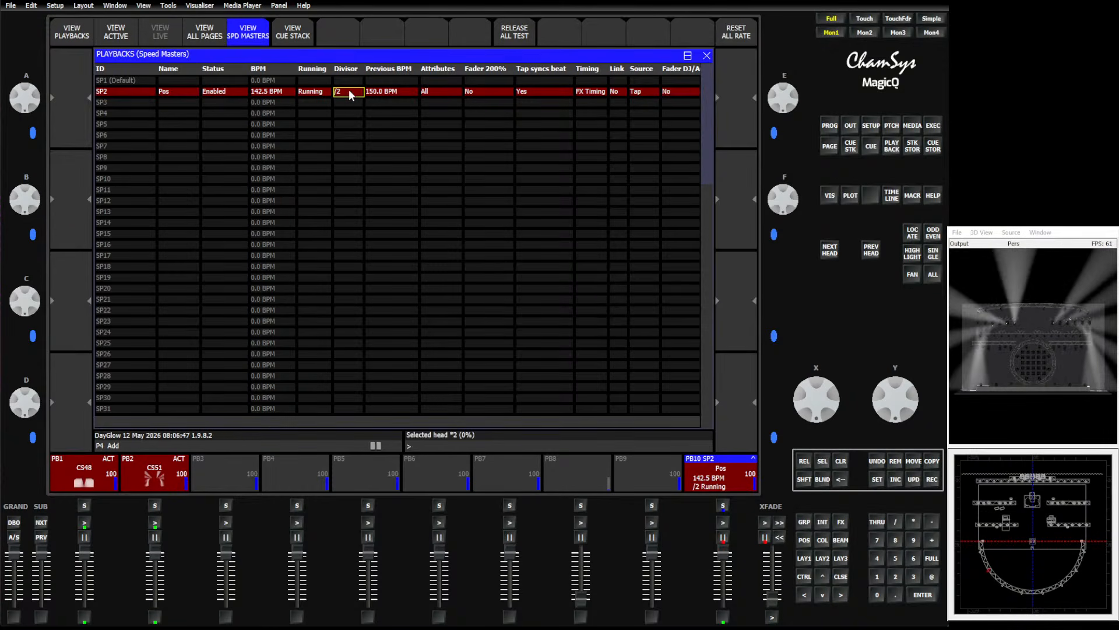
{"action": "left_click", "coordinate": [350, 92]}
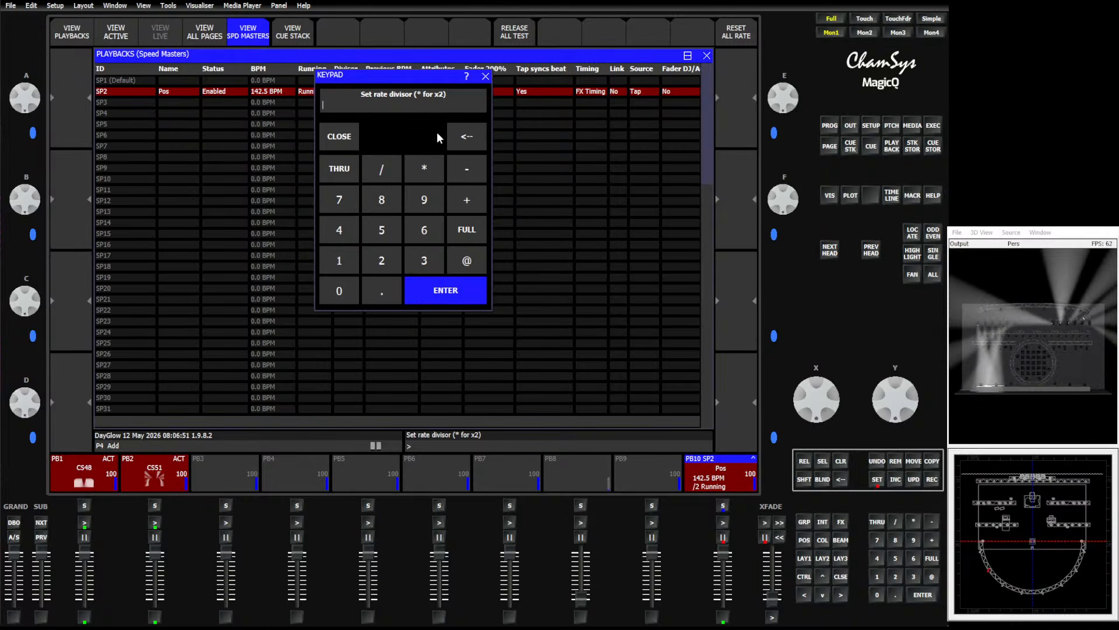
{"action": "type", "text": "*"}
{"action": "key", "text": "Return"}
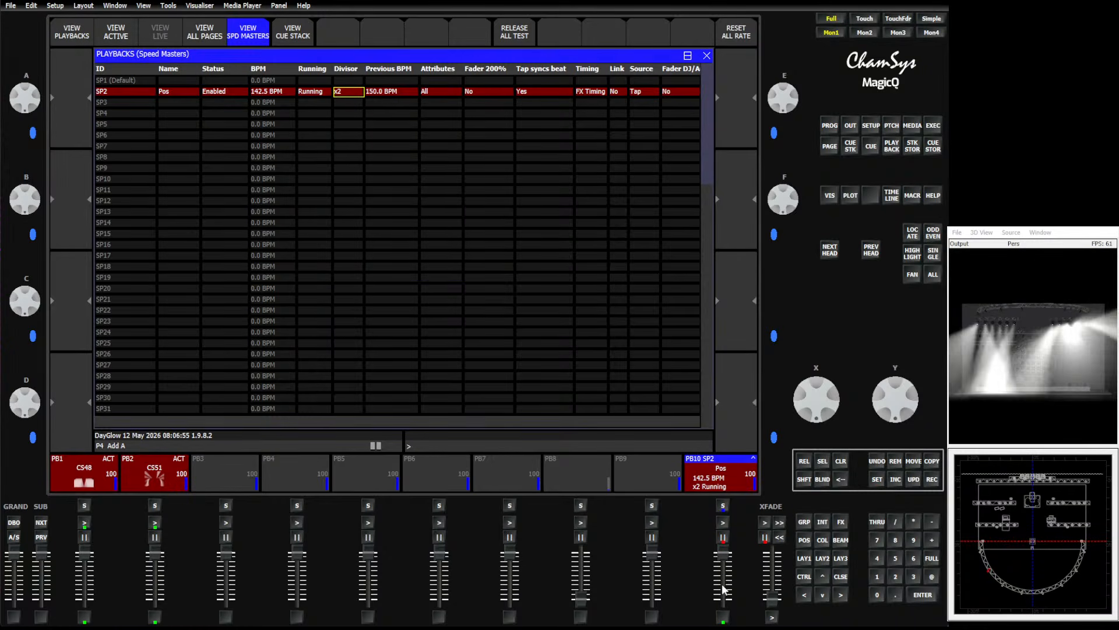
Try out the PB10 fader and clear SP2's x2 divisor from the playback controls
{"action": "left_click_drag", "start_coordinate": [723, 554], "coordinate": [722, 619]}
{"action": "left_click", "coordinate": [723, 618]}
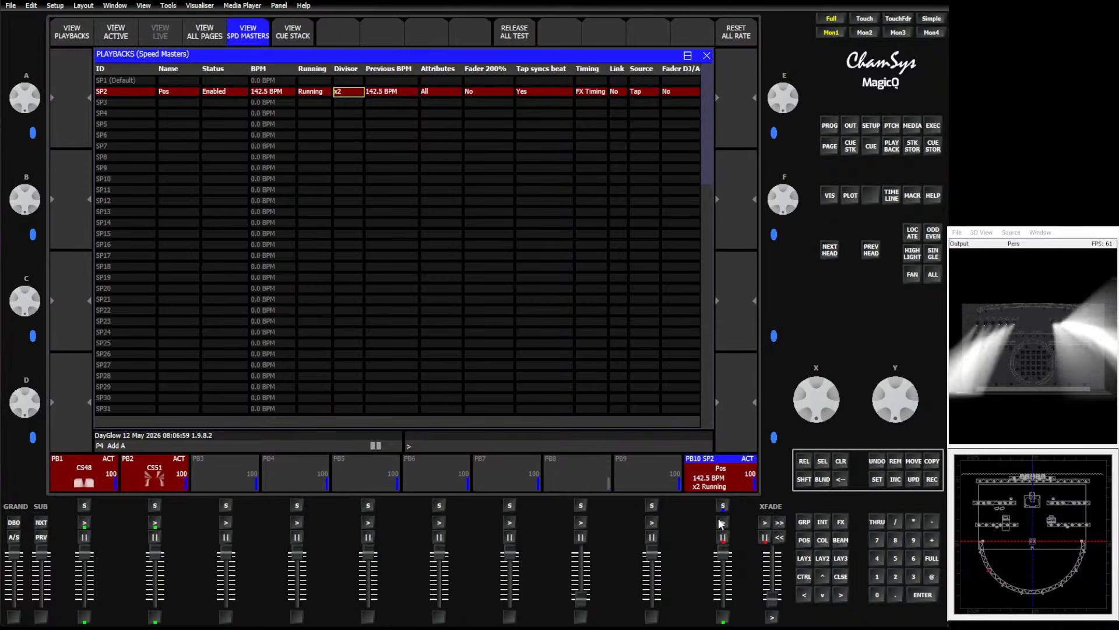
{"action": "left_click", "coordinate": [718, 521]}
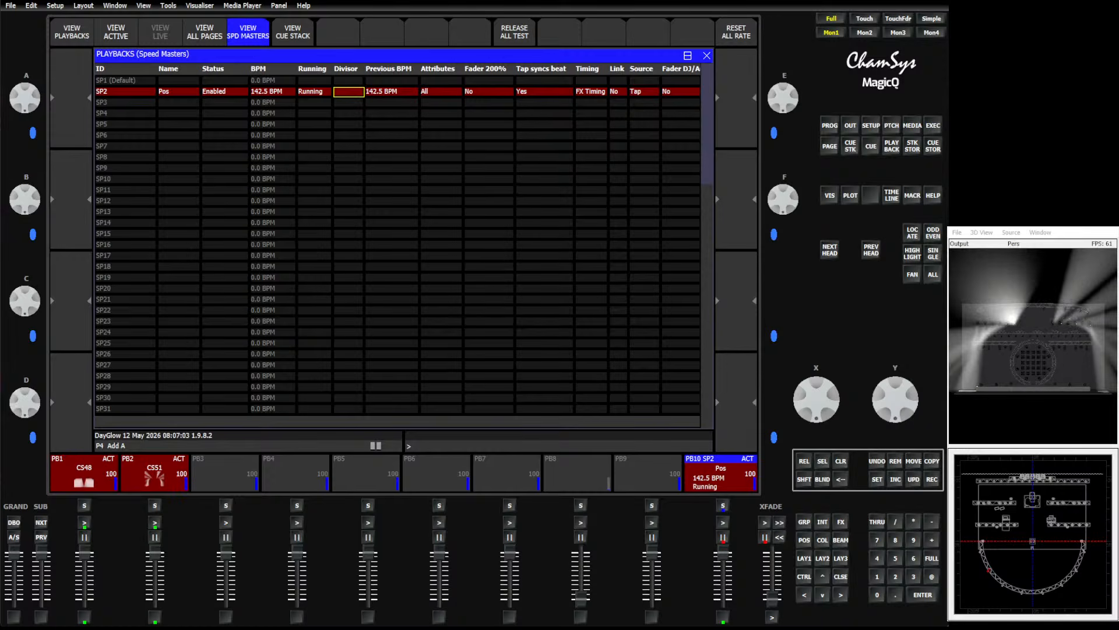
Tap in a tempo of about 50.5 BPM on PB10 and set SP2's rate divisor to /2
{"action": "left_click", "coordinate": [723, 620]}
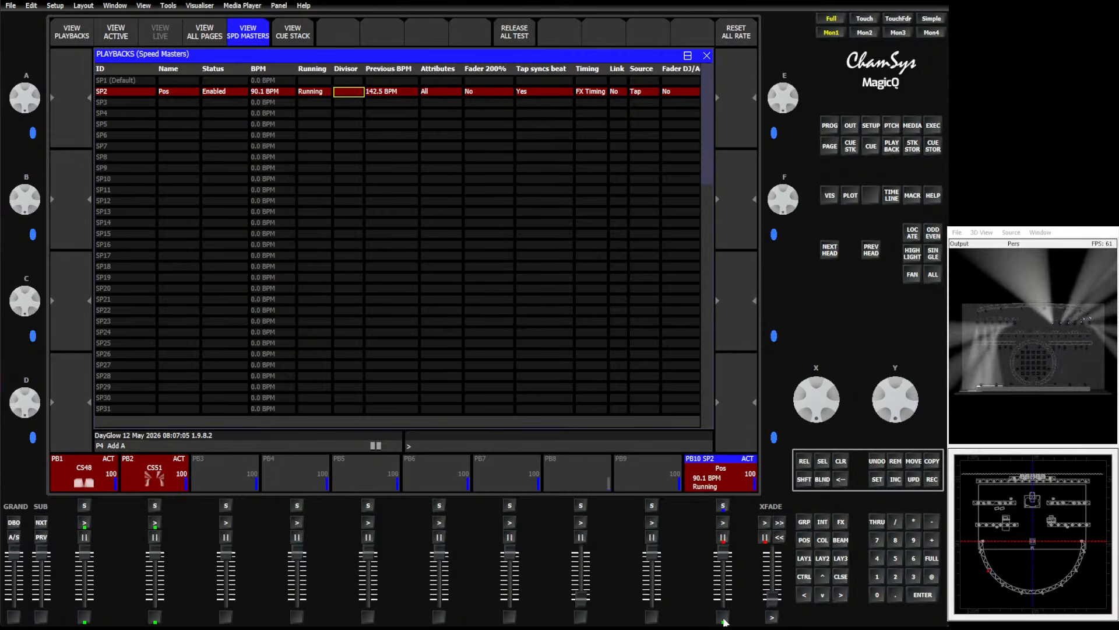
{"action": "left_click", "coordinate": [723, 621]}
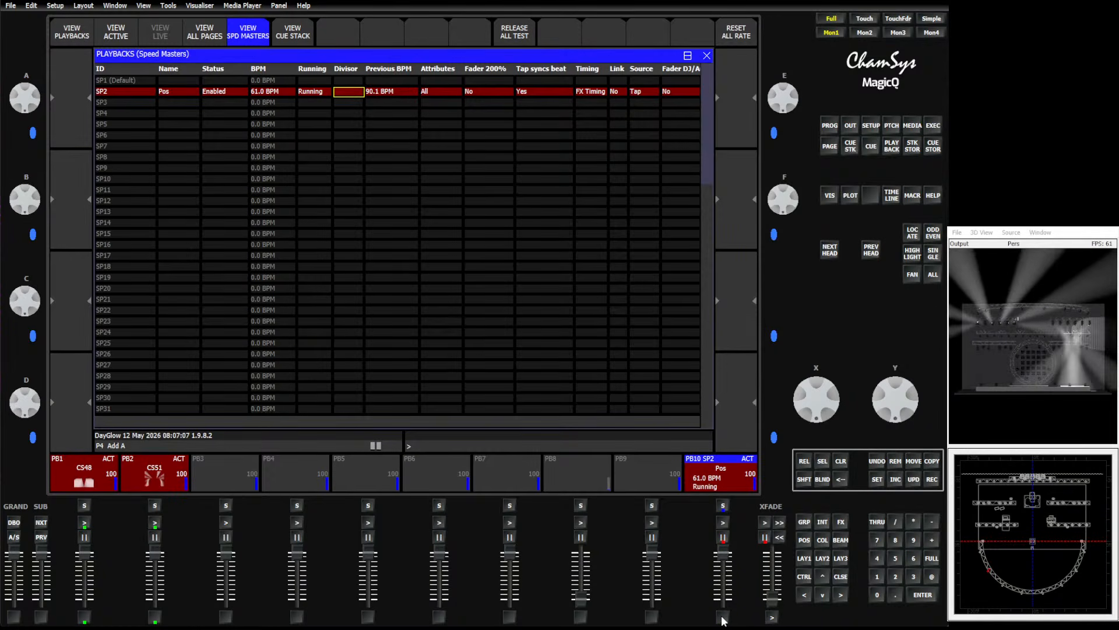
{"action": "left_click", "coordinate": [723, 620]}
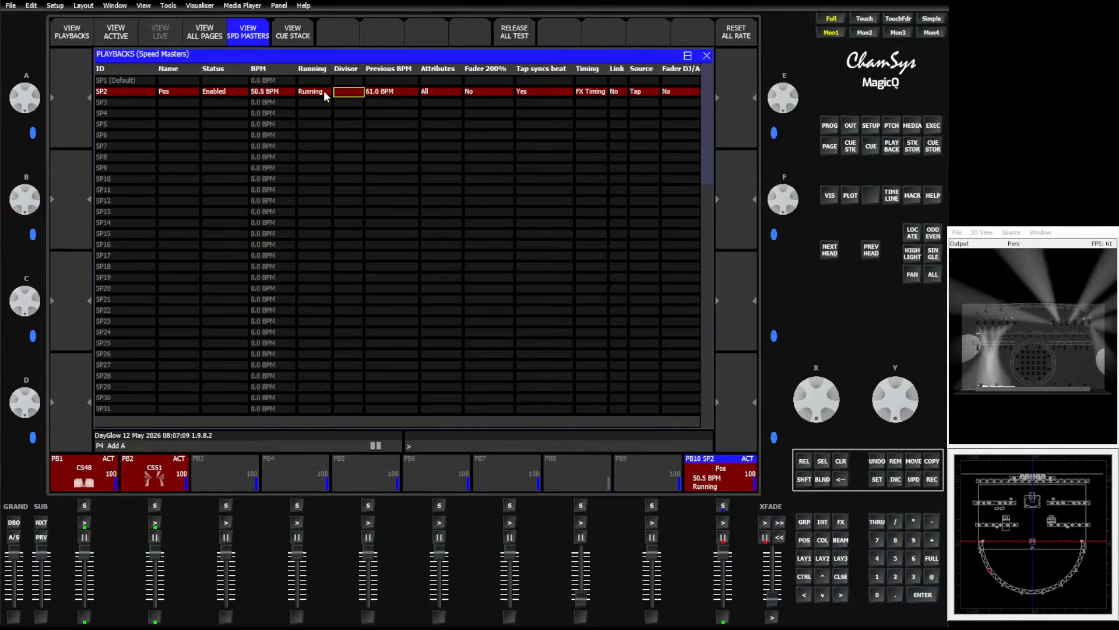
{"action": "type", "text": "/2"}
{"action": "key", "text": "Return"}
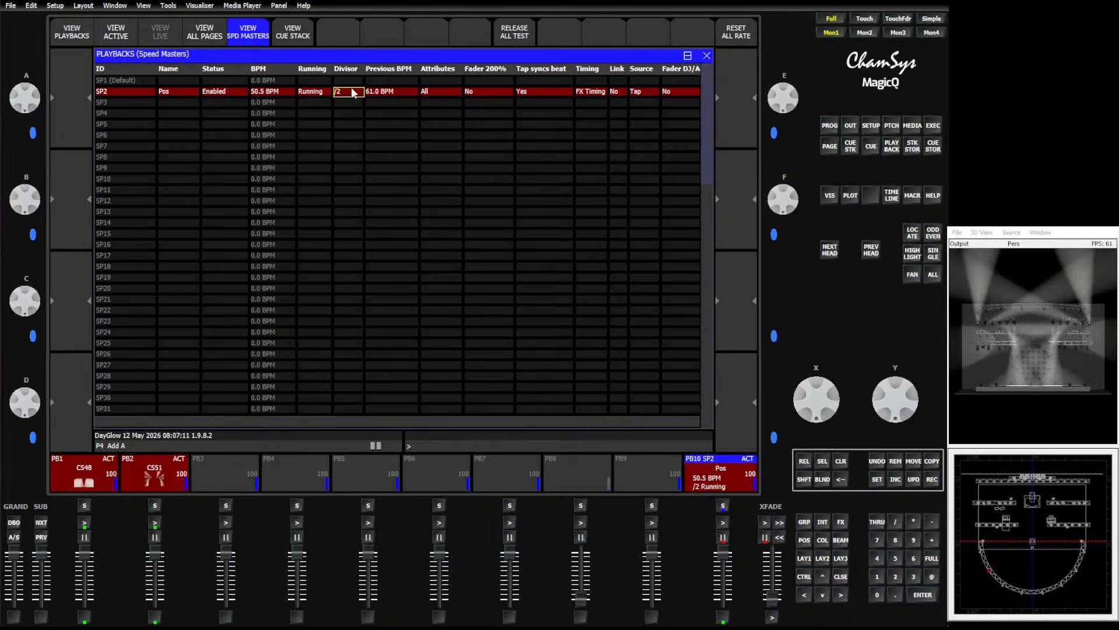
Limit speed master SP2 to position by setting its attributes to Pos
{"action": "left_click", "coordinate": [388, 91]}
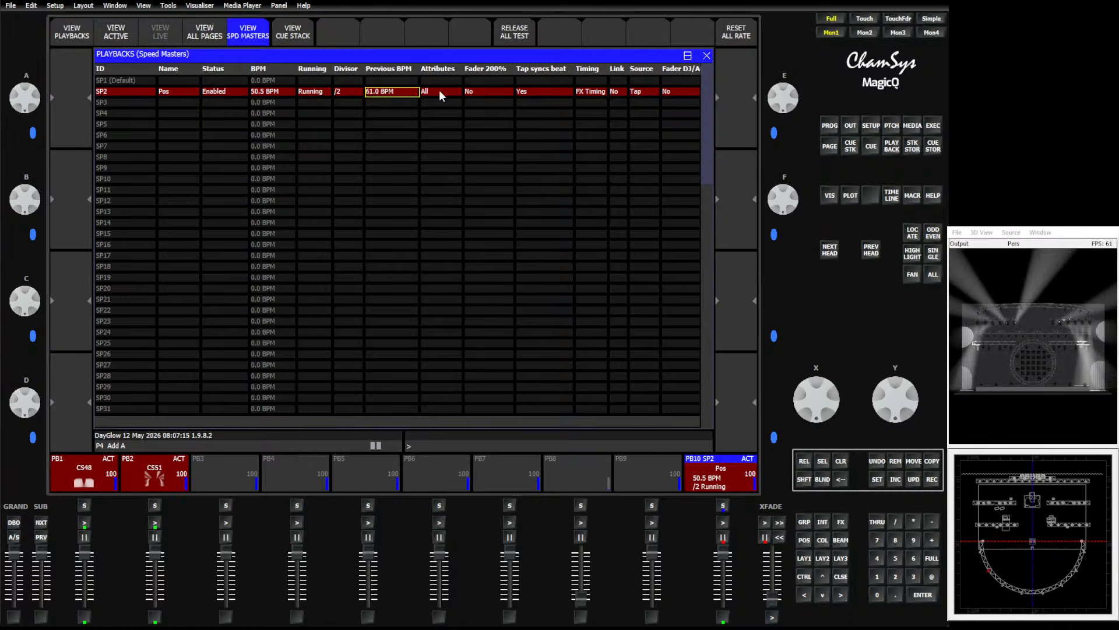
{"action": "left_click", "coordinate": [439, 90]}
{"action": "left_click", "coordinate": [404, 90]}
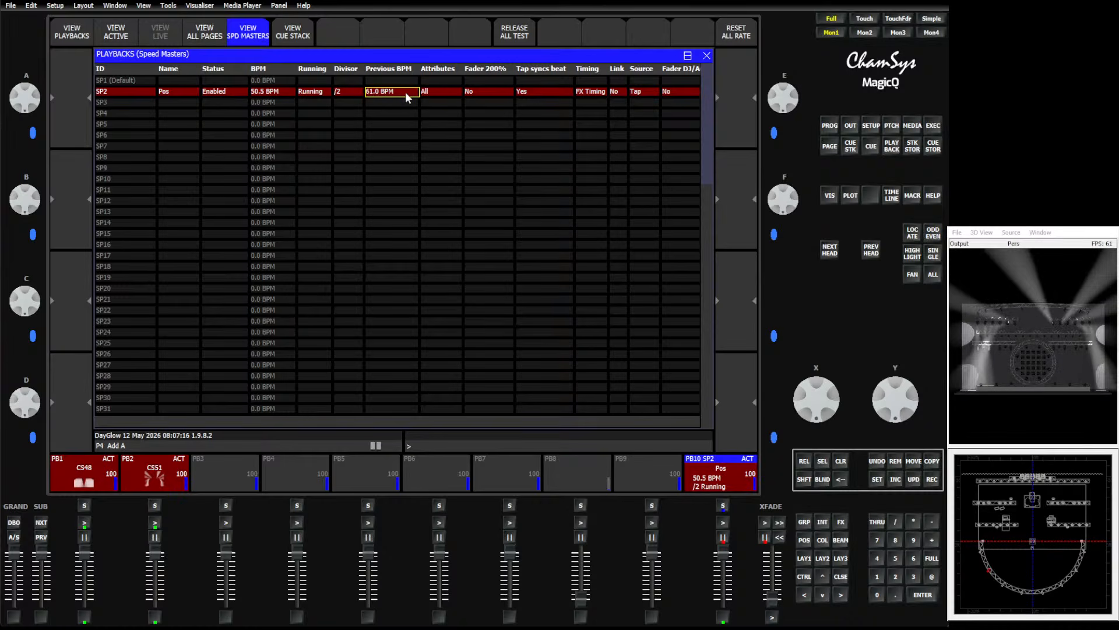
{"action": "double_click", "coordinate": [437, 91]}
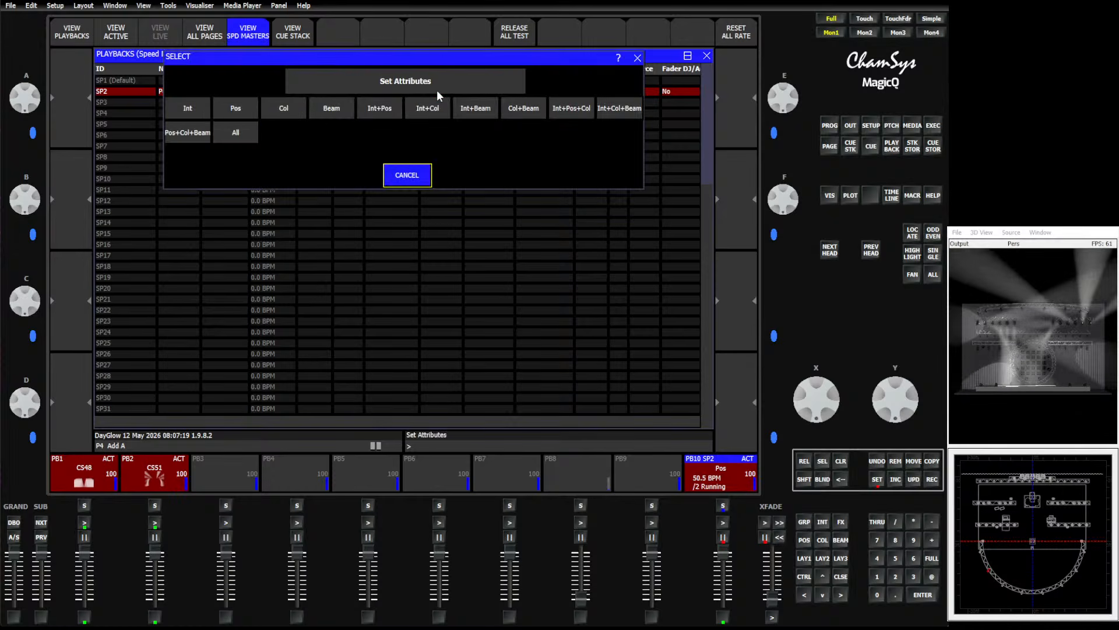
{"action": "left_click", "coordinate": [400, 179]}
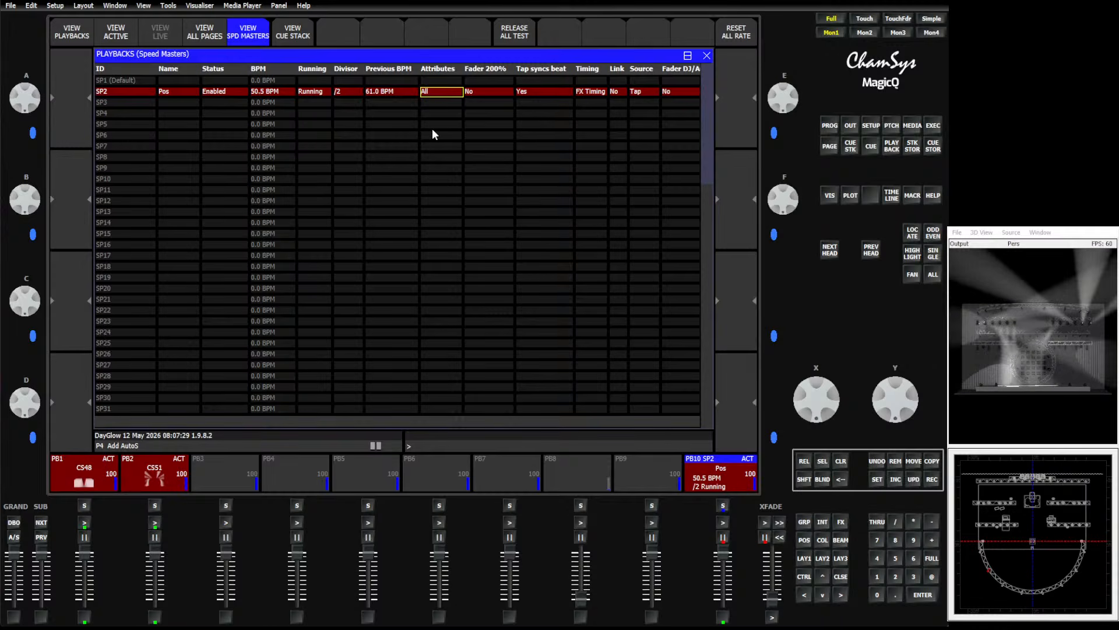
{"action": "left_click", "coordinate": [432, 92]}
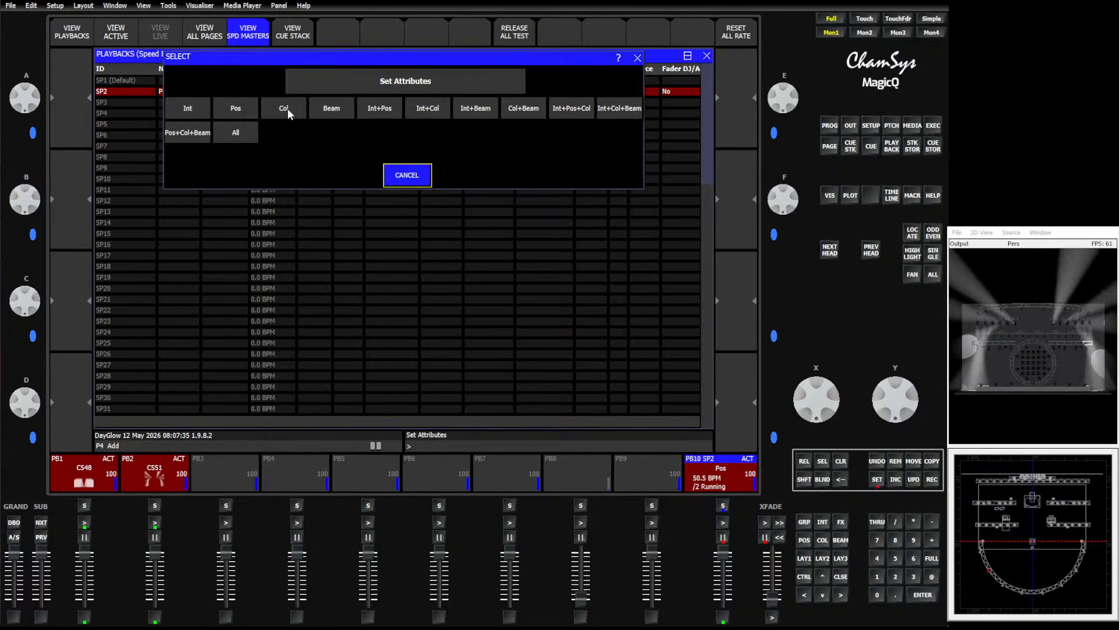
{"action": "left_click", "coordinate": [240, 106]}
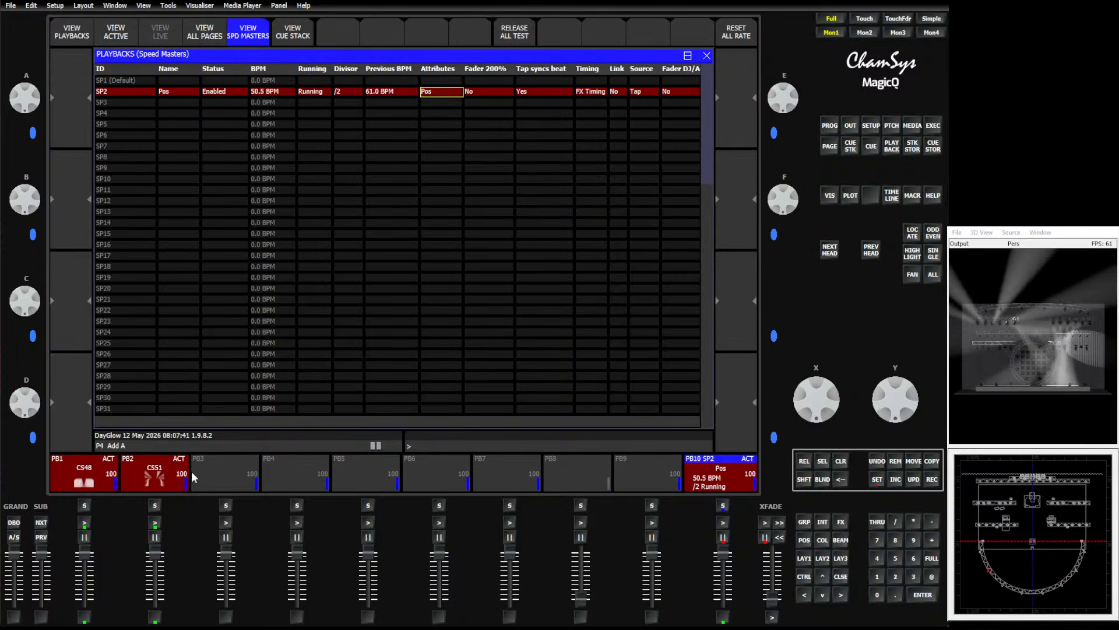
Set speed master SP2's Fader 200% option to Yes
{"action": "left_click", "coordinate": [498, 92]}
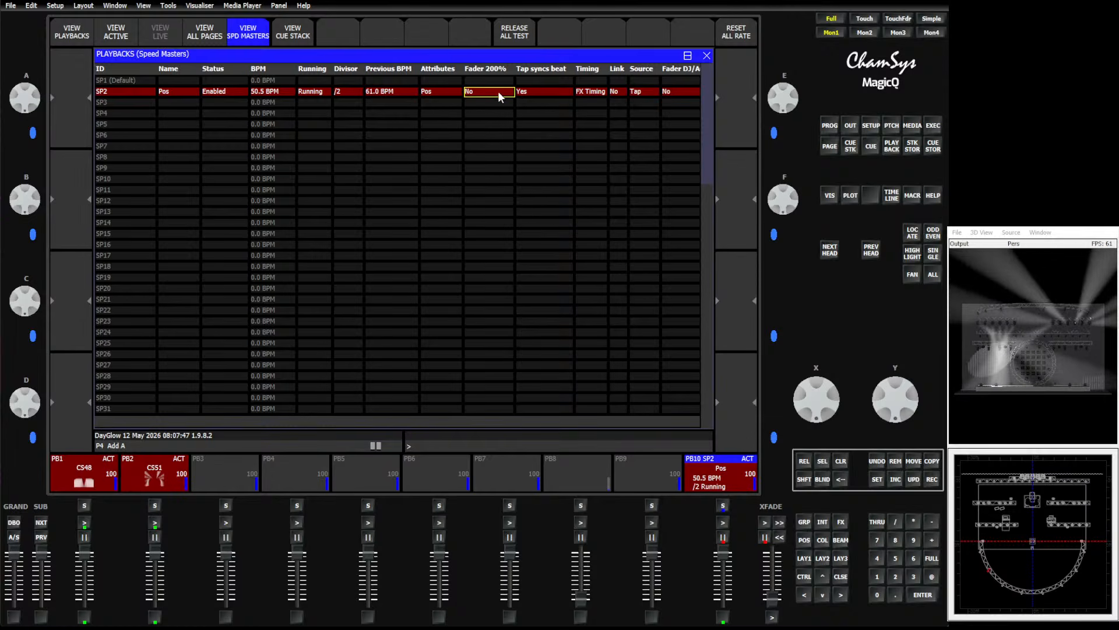
{"action": "left_click", "coordinate": [498, 90]}
{"action": "left_click", "coordinate": [435, 109]}
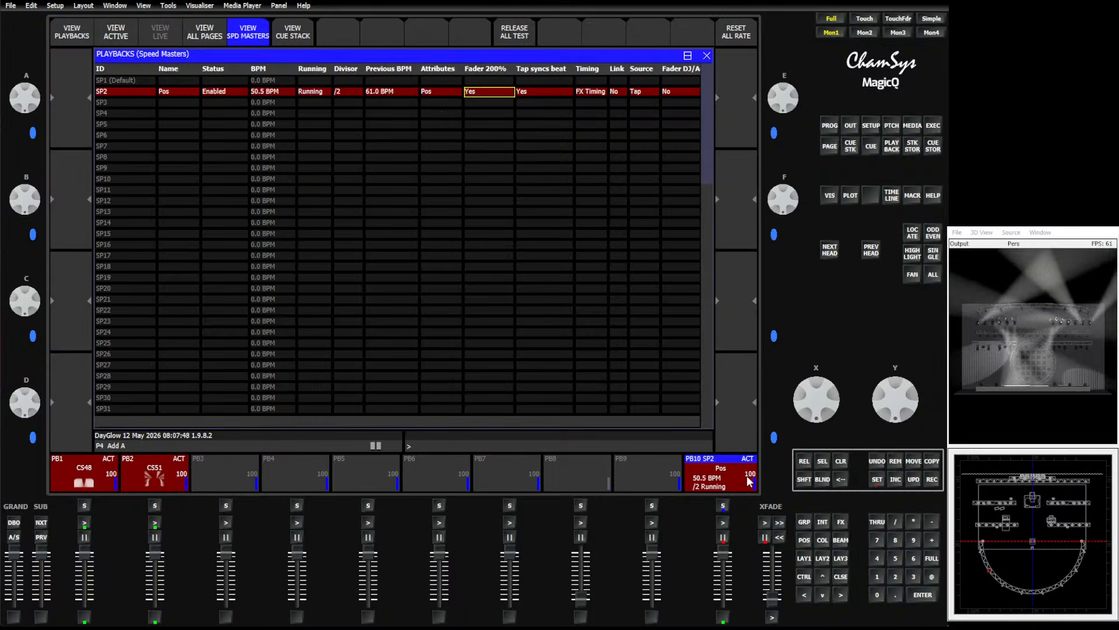
Tap in a tempo on PB10, try its fader down to about 30%, and tap in about 109.3 BPM
{"action": "left_click", "coordinate": [723, 618]}
{"action": "left_click", "coordinate": [723, 618]}
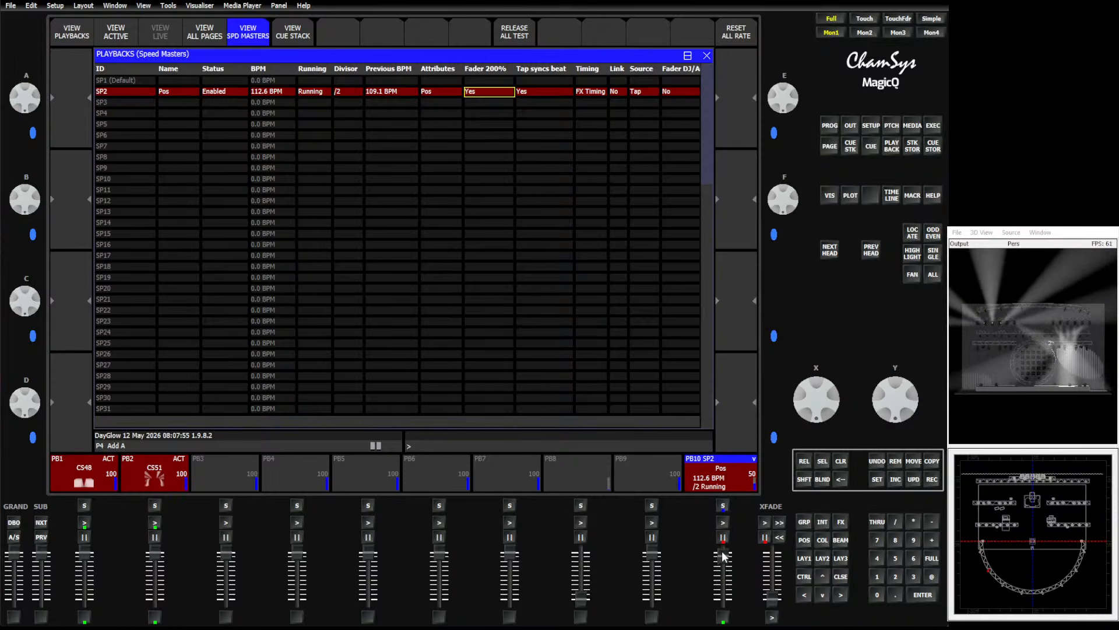
{"action": "left_click_drag", "start_coordinate": [723, 554], "coordinate": [727, 584]}
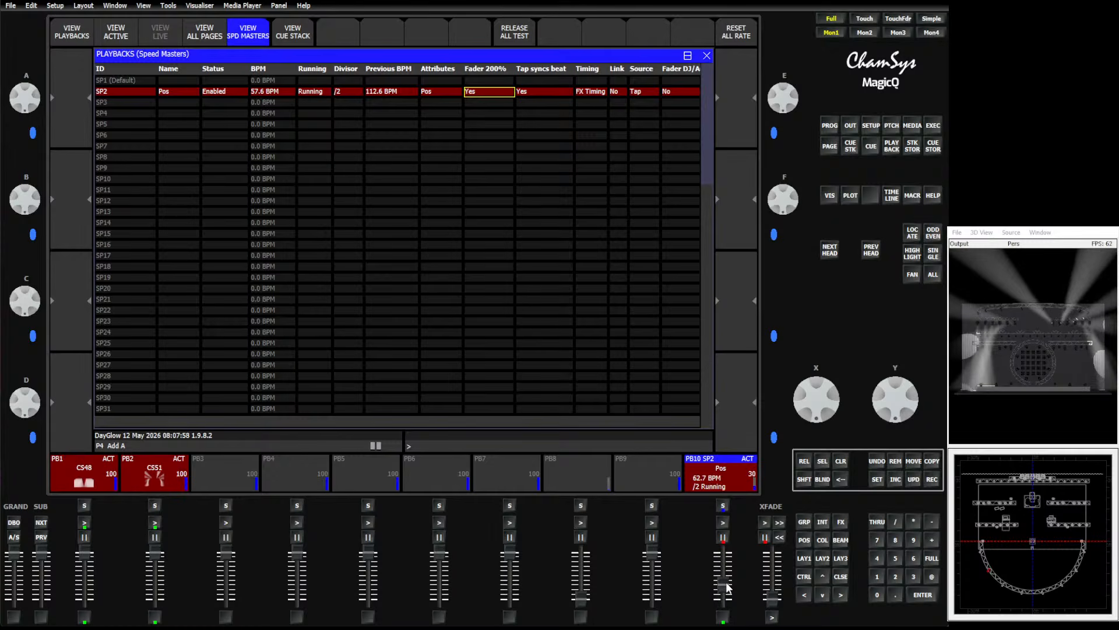
{"action": "left_click", "coordinate": [725, 617]}
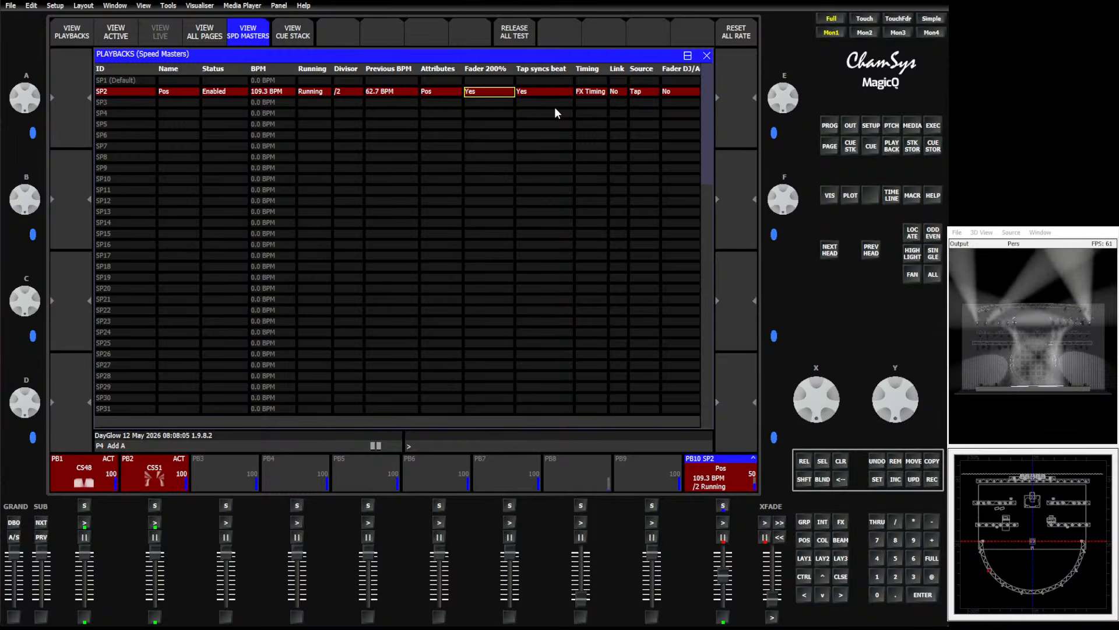
Tap in several tempos on PB10, ending at about 56.7 BPM, and set SP2's Tap syncs beat option to No
{"action": "left_click", "coordinate": [544, 93]}
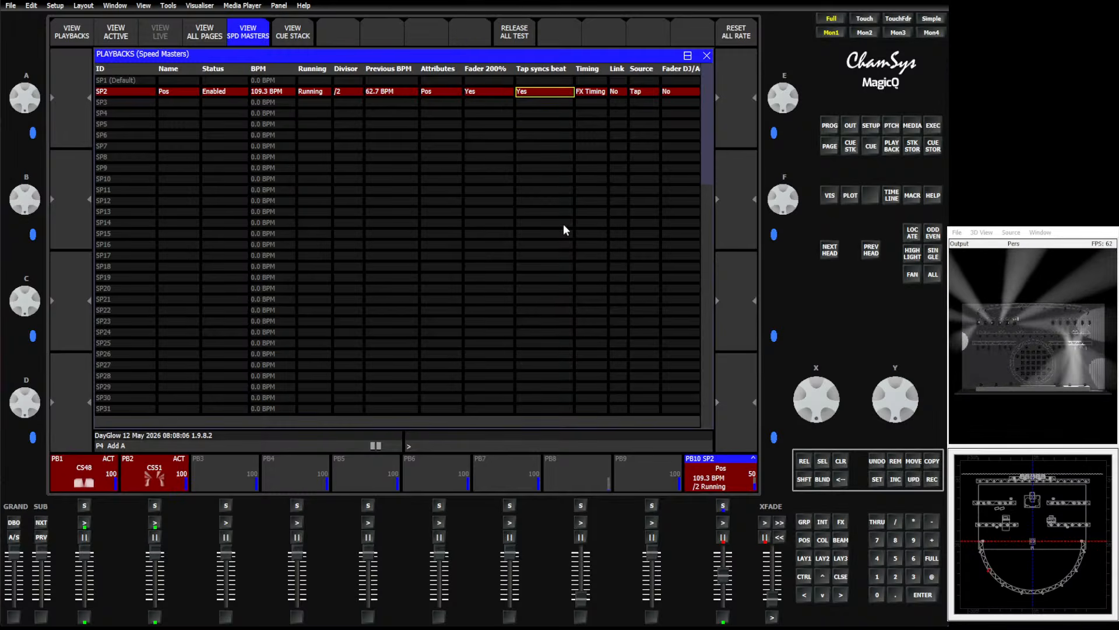
{"action": "left_click", "coordinate": [723, 618]}
{"action": "left_click", "coordinate": [722, 618]}
{"action": "left_click", "coordinate": [723, 618]}
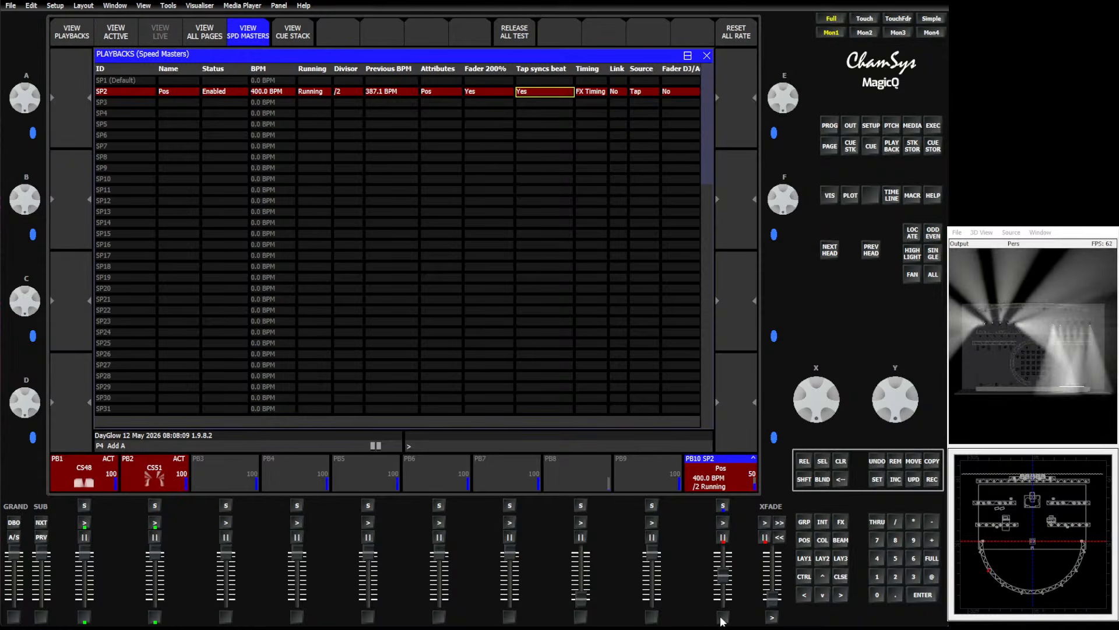
{"action": "left_click", "coordinate": [723, 618]}
{"action": "left_click", "coordinate": [723, 618]}
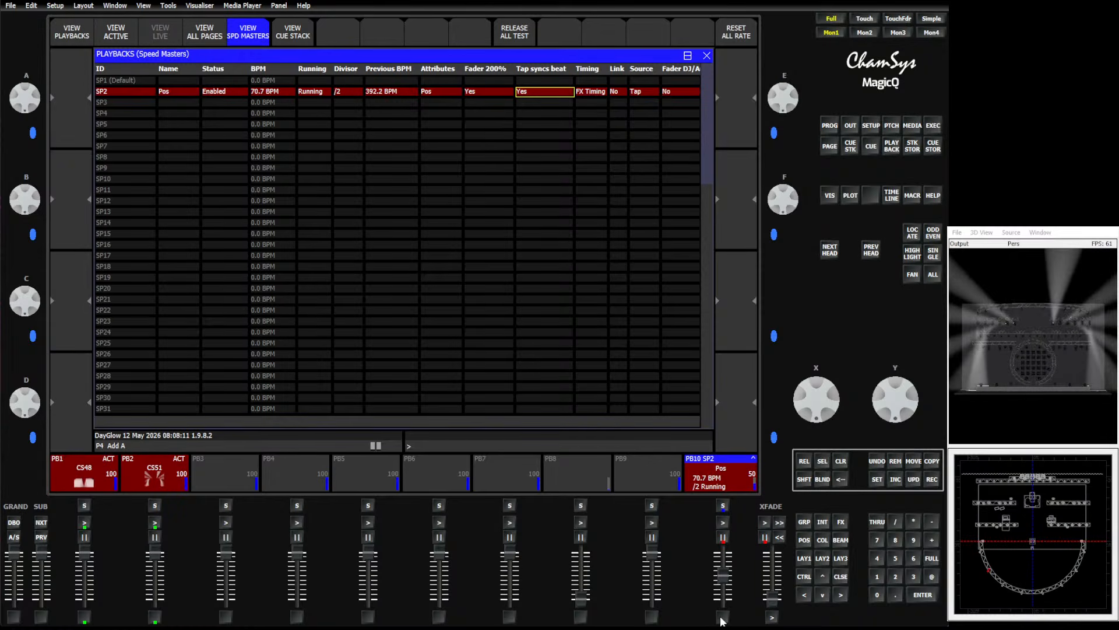
{"action": "left_click", "coordinate": [723, 618]}
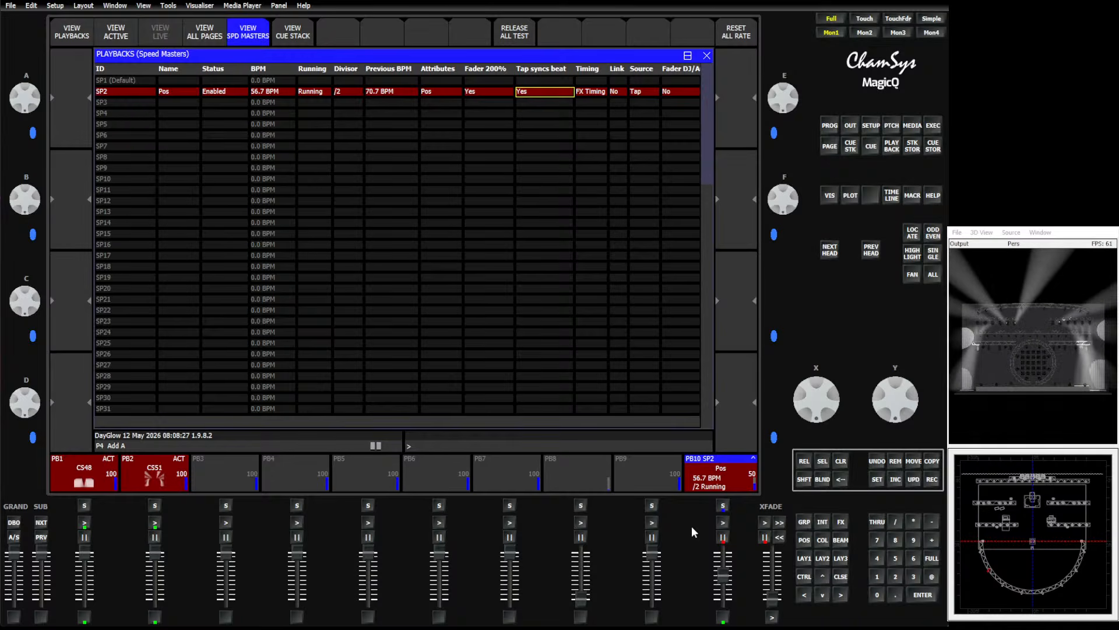
{"action": "left_click", "coordinate": [530, 91]}
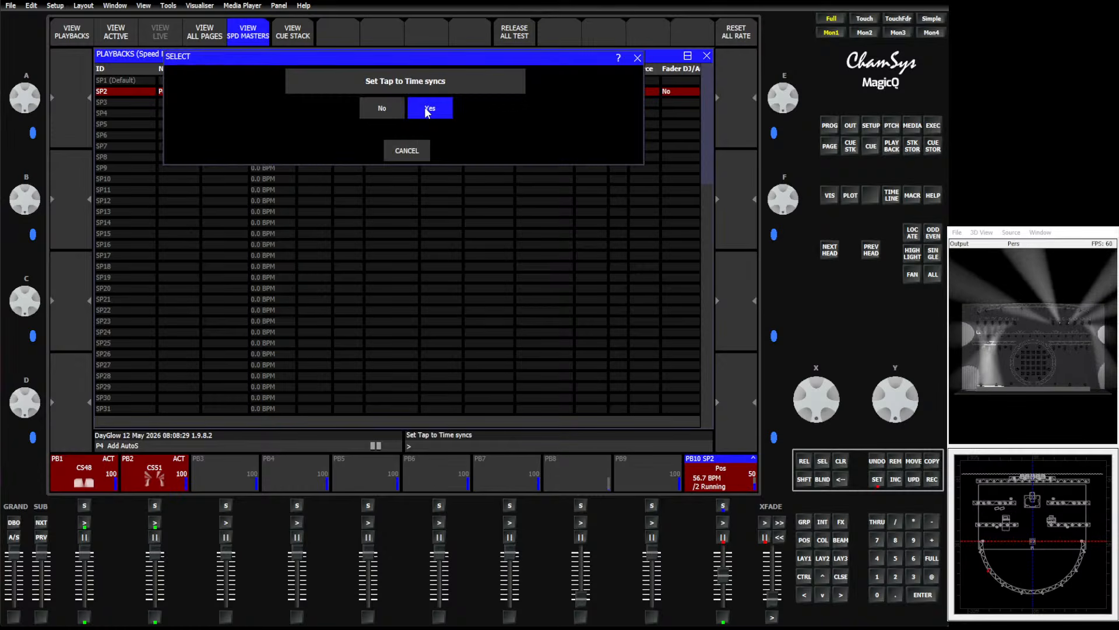
{"action": "left_click", "coordinate": [383, 109]}
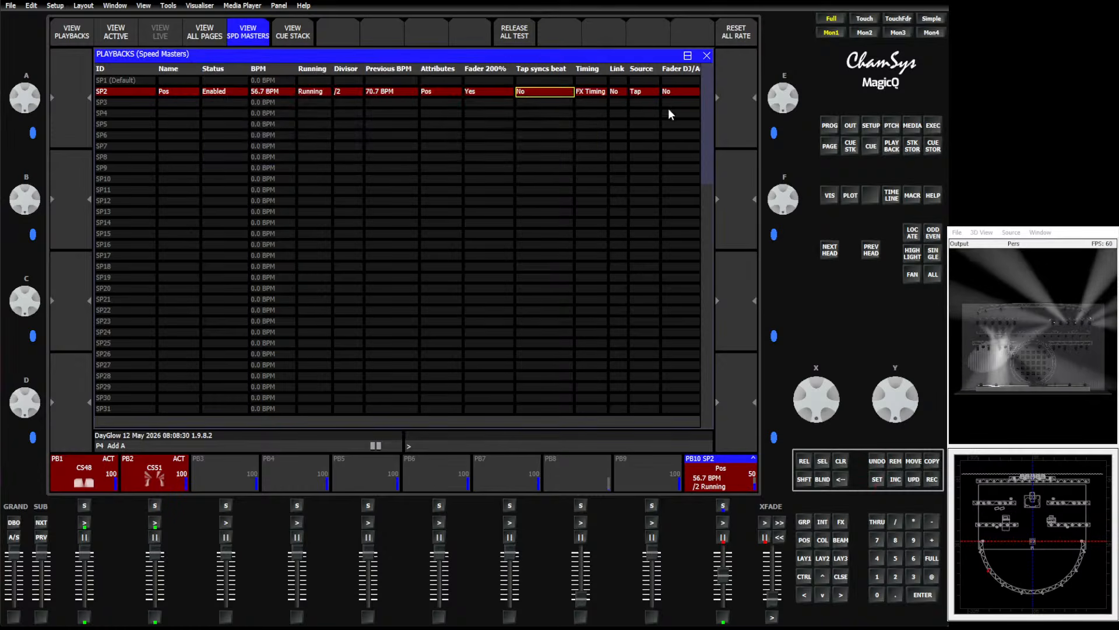
Select playback PB2 and open the effects view of its cue
{"action": "left_click", "coordinate": [590, 90]}
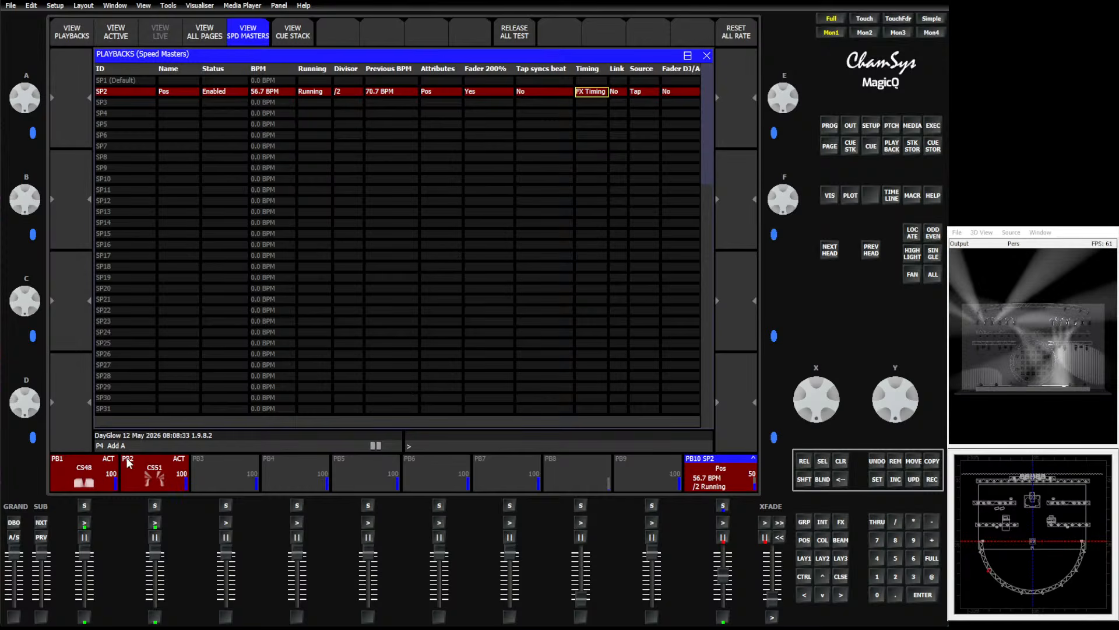
{"action": "left_click", "coordinate": [146, 480]}
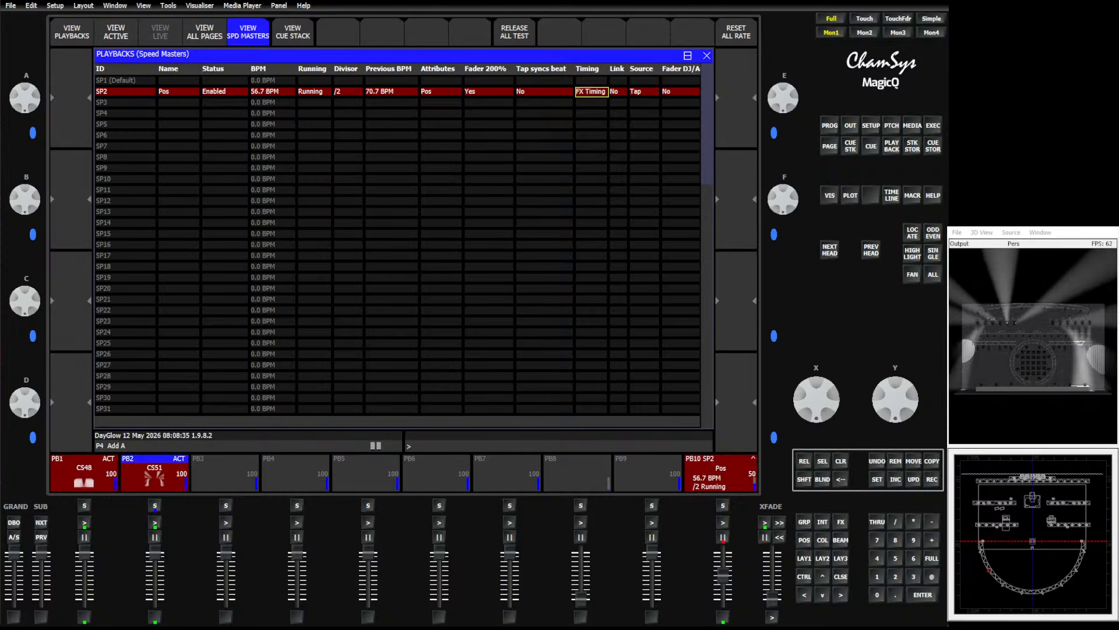
{"action": "left_click", "coordinate": [870, 149]}
{"action": "left_click", "coordinate": [161, 37]}
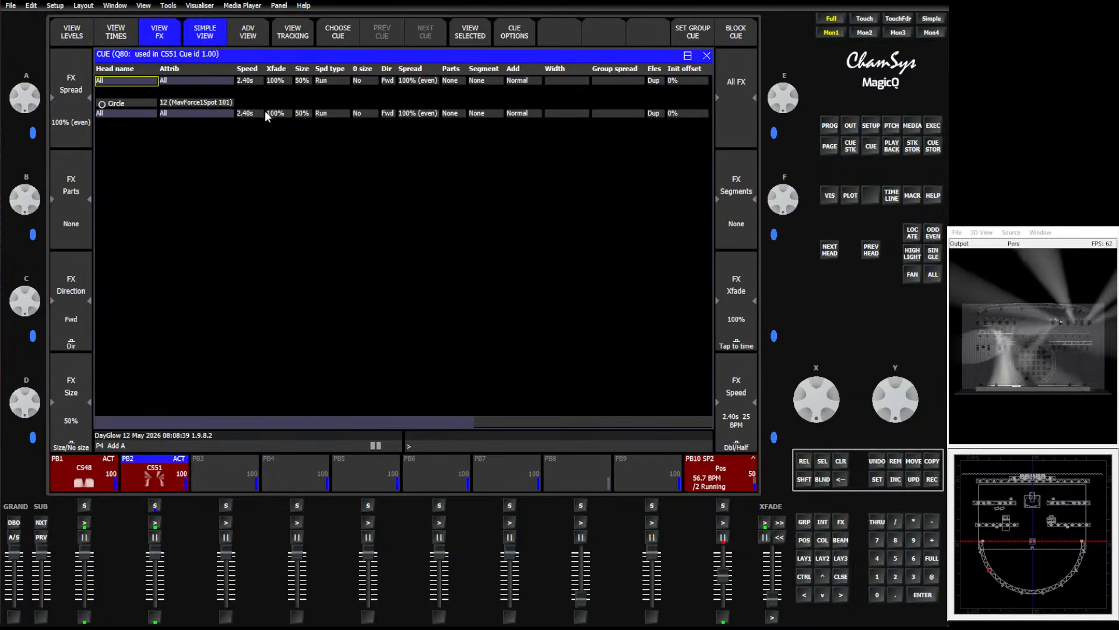
Set the Circle effect's timing to Per Head in PB2's cue
{"action": "left_click", "coordinate": [268, 115]}
{"action": "key", "text": "Right"}
{"action": "key", "text": "Right"}
{"action": "key", "text": "Right"}
{"action": "key", "text": "Right"}
{"action": "key", "text": "Right"}
{"action": "key", "text": "Right"}
{"action": "key", "text": "Right"}
{"action": "key", "text": "Right"}
{"action": "key", "text": "Right"}
{"action": "key", "text": "Right"}
{"action": "key", "text": "Right"}
{"action": "key", "text": "Right"}
{"action": "key", "text": "Right"}
{"action": "key", "text": "Right"}
{"action": "key", "text": "Right"}
{"action": "key", "text": "Right"}
{"action": "key", "text": "Right"}
{"action": "key", "text": "Right"}
{"action": "key", "text": "Right"}
{"action": "key", "text": "Right"}
{"action": "key", "text": "Right"}
{"action": "key", "text": "Right"}
{"action": "key", "text": "Right"}
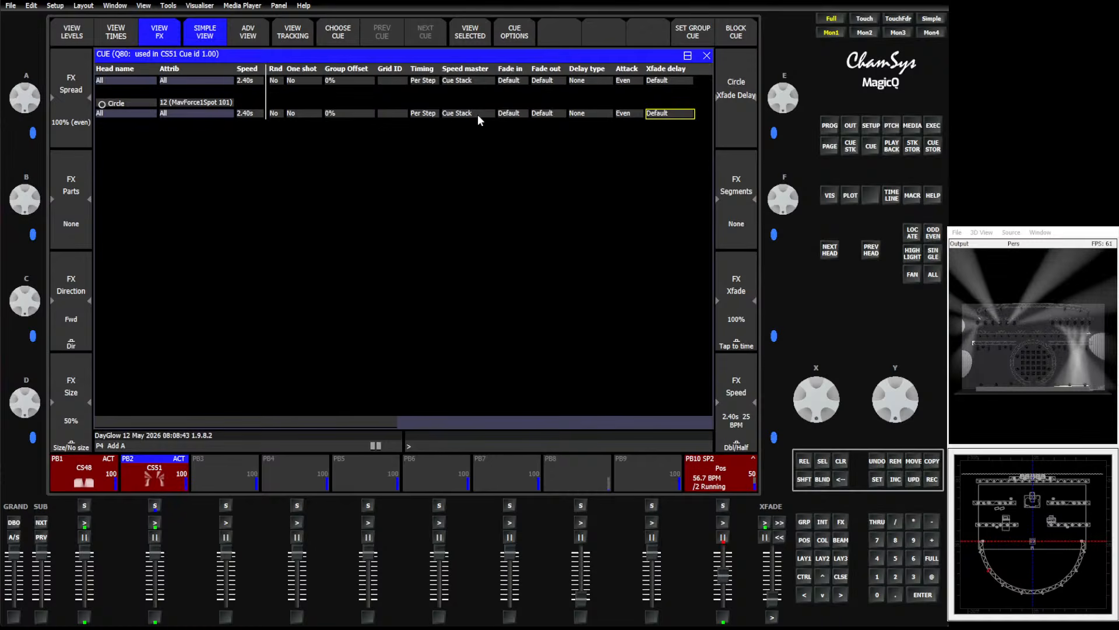
{"action": "left_click", "coordinate": [426, 113]}
{"action": "left_click", "coordinate": [414, 114]}
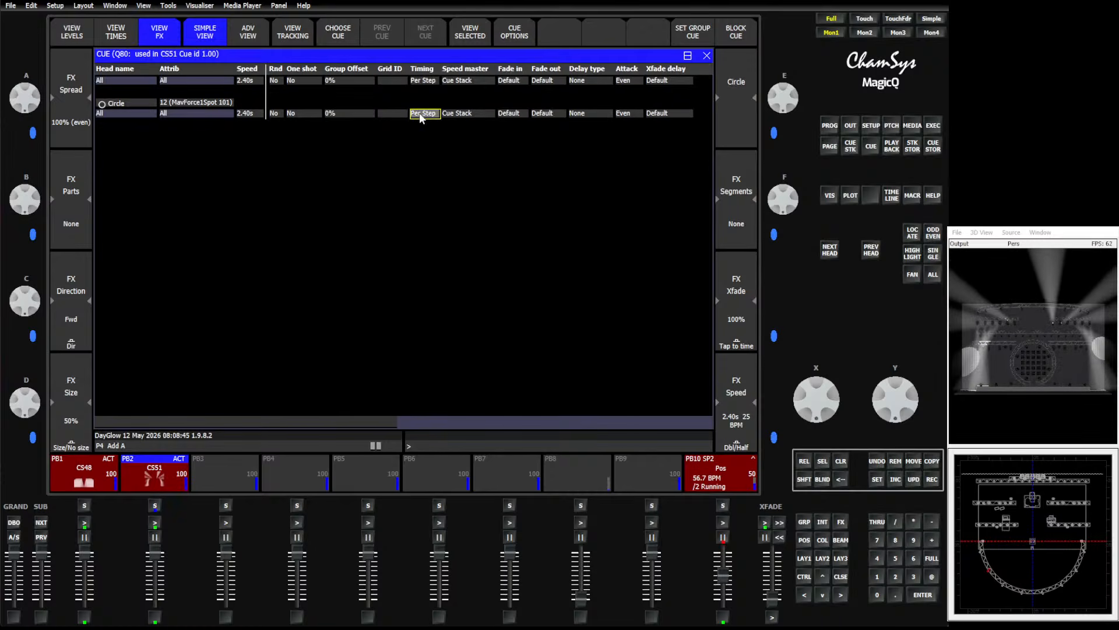
{"action": "left_click", "coordinate": [431, 114]}
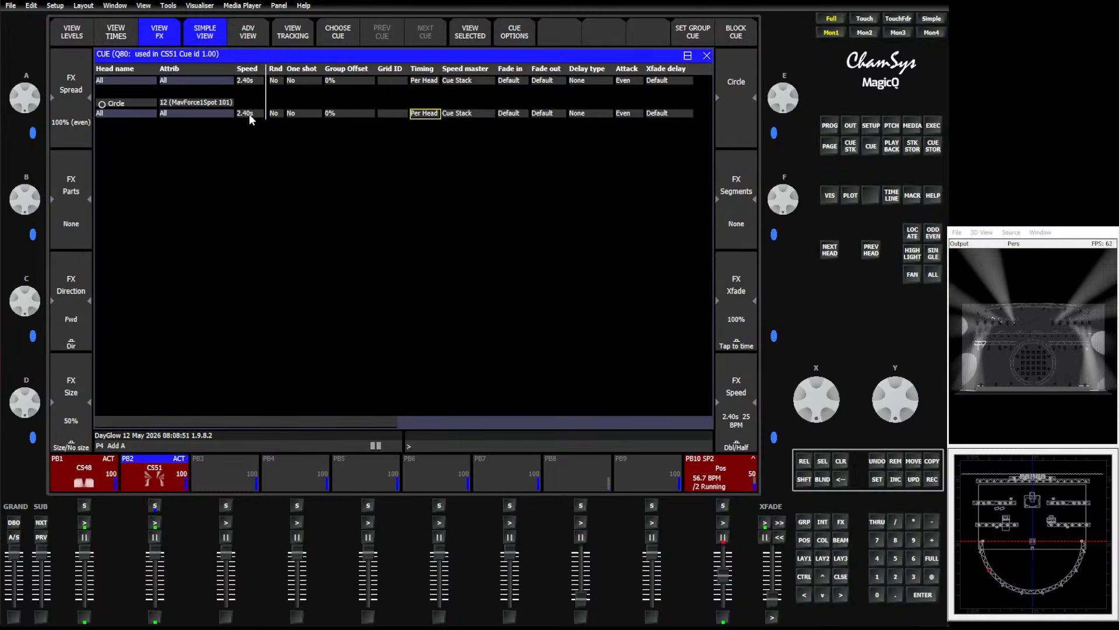
Return the Circle effect's timing to Per Step and close the cue window
{"action": "left_click", "coordinate": [416, 115]}
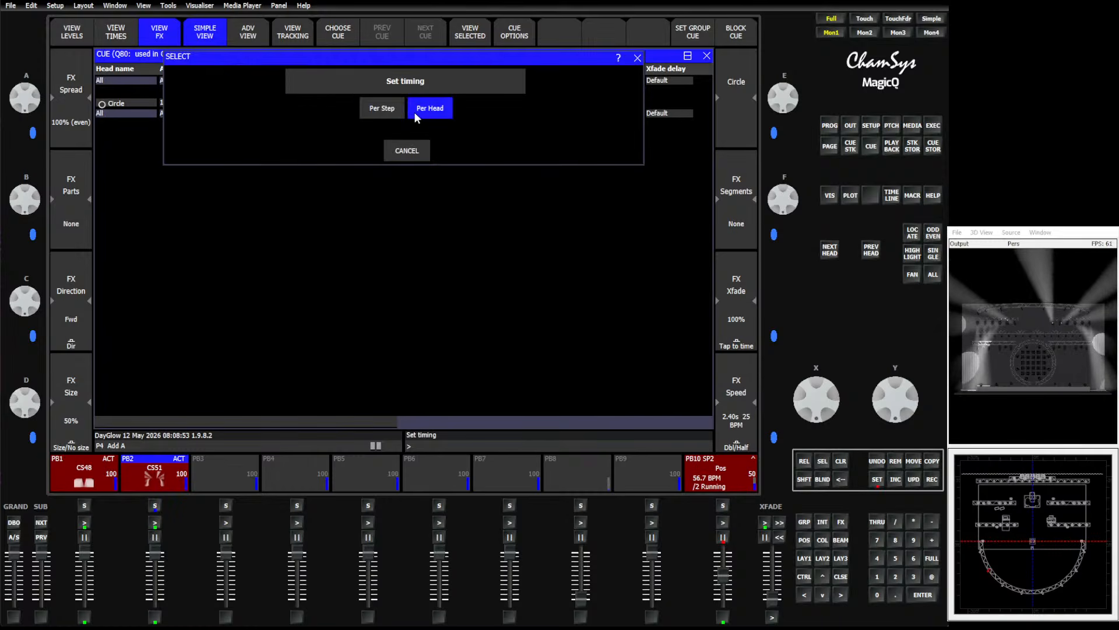
{"action": "left_click", "coordinate": [383, 109]}
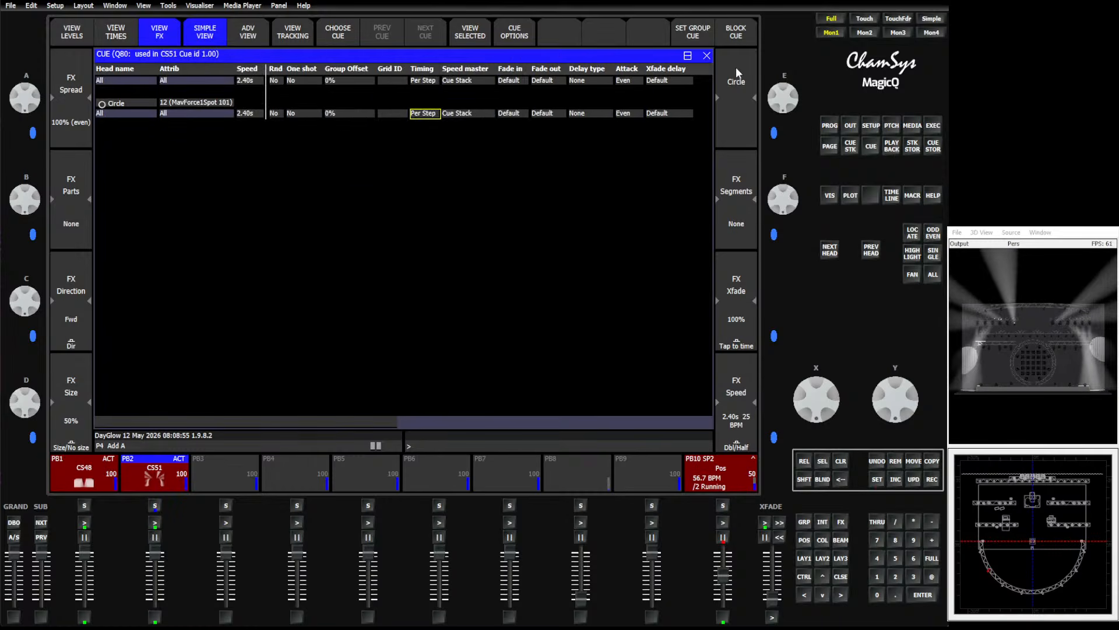
{"action": "left_click", "coordinate": [705, 56]}
Set SP2's timing to Per Head and tap in a tempo of about 66.1 BPM on PB10
{"action": "left_click", "coordinate": [590, 92]}
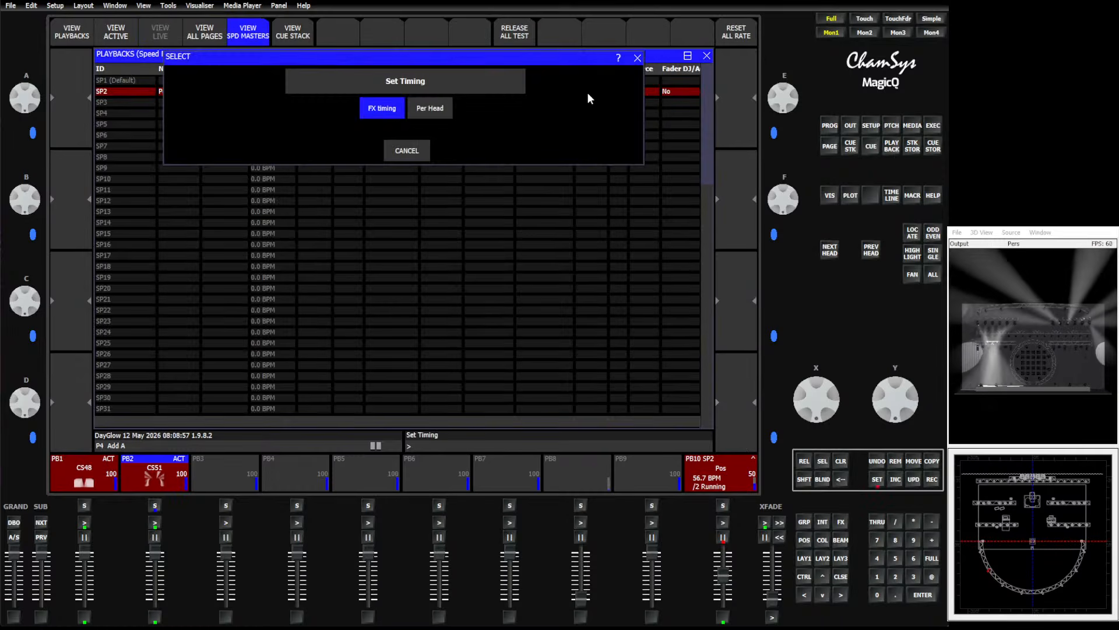
{"action": "left_click", "coordinate": [435, 109]}
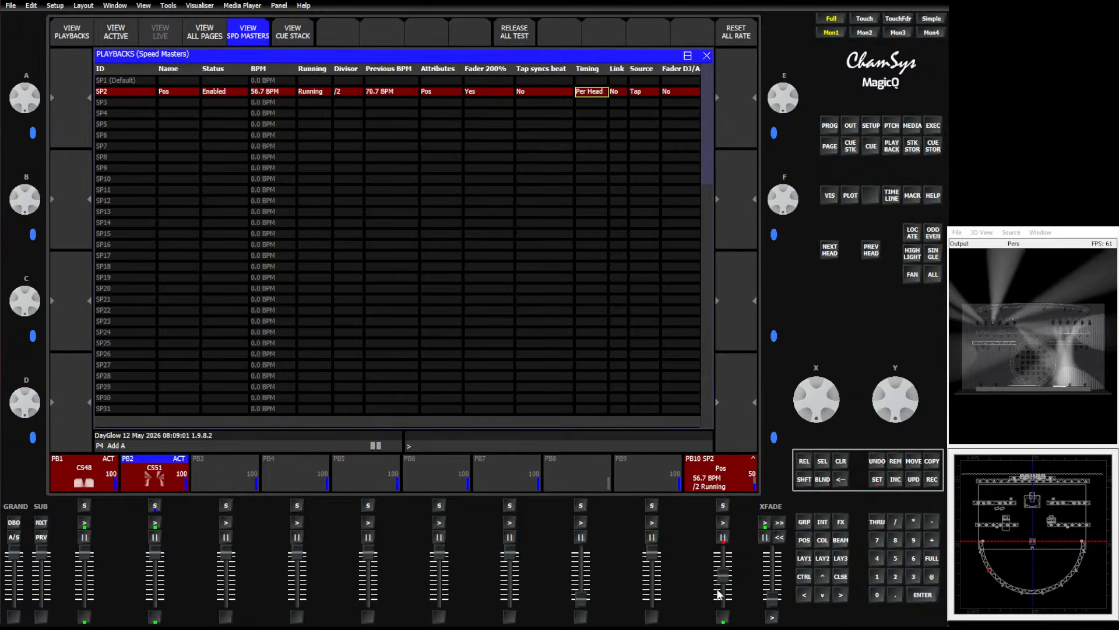
{"action": "left_click", "coordinate": [723, 617]}
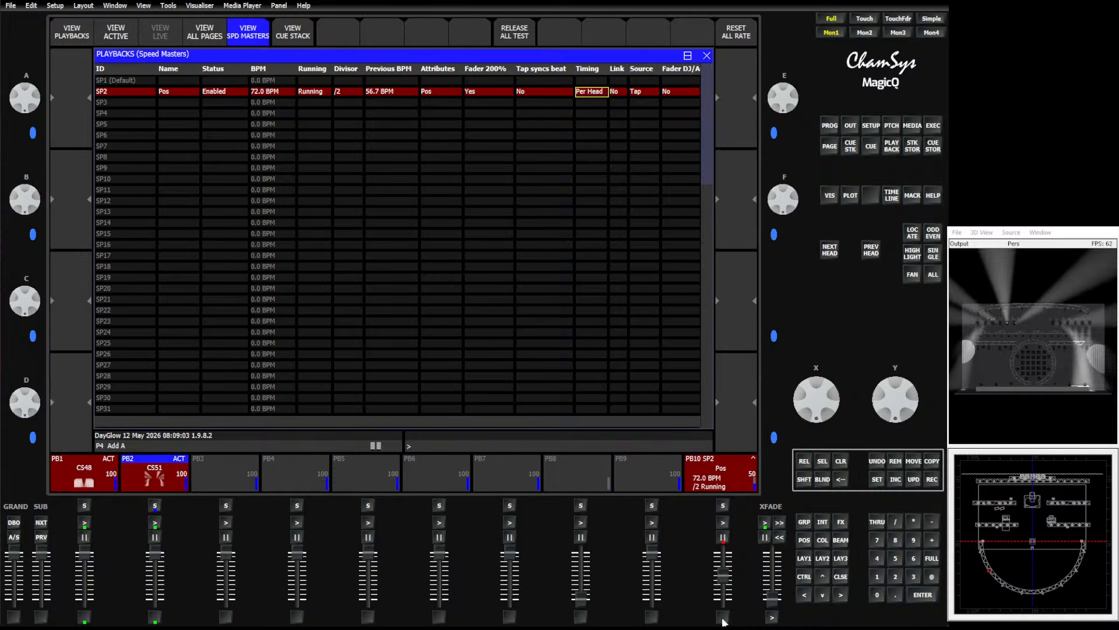
{"action": "left_click", "coordinate": [723, 617]}
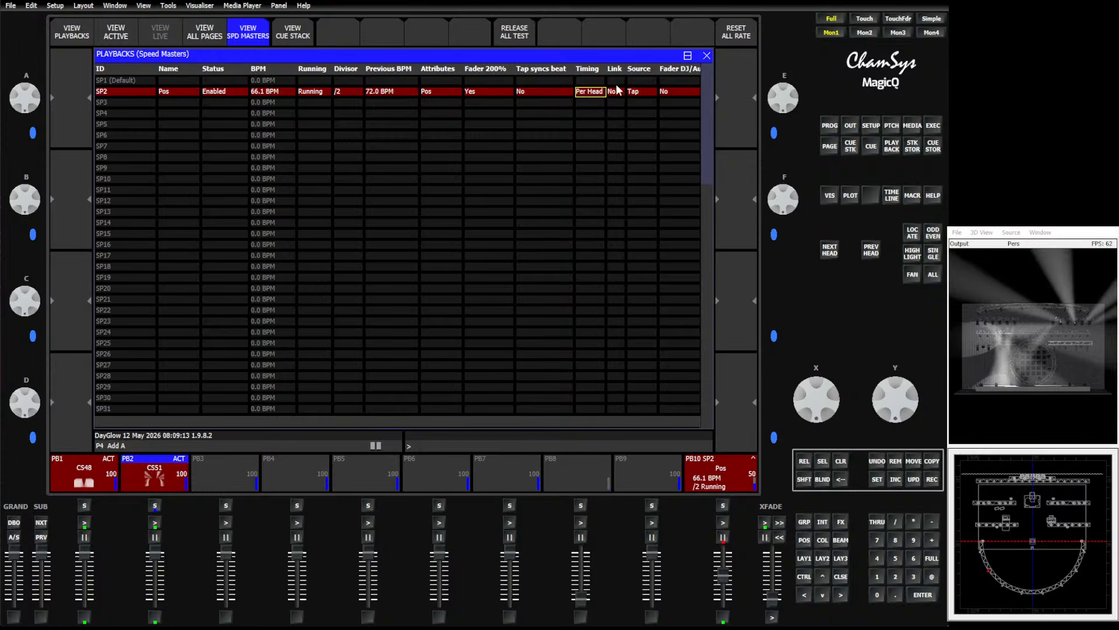
Set SP2's timing to FX timing and tap in a tempo of about 80.1 BPM on PB10
{"action": "left_click", "coordinate": [590, 91]}
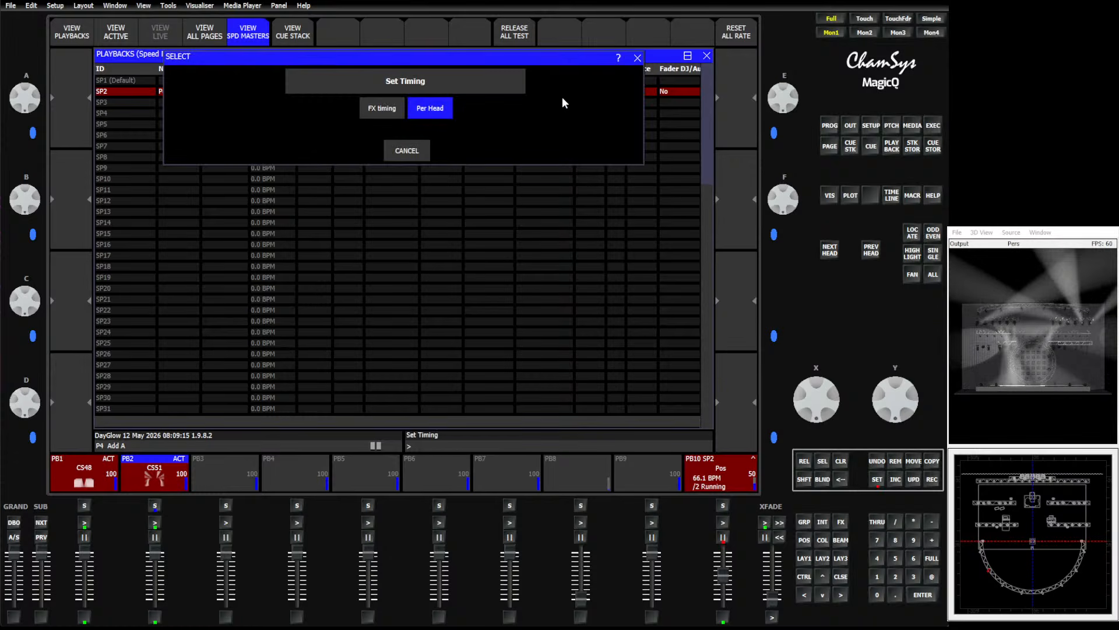
{"action": "left_click", "coordinate": [389, 111]}
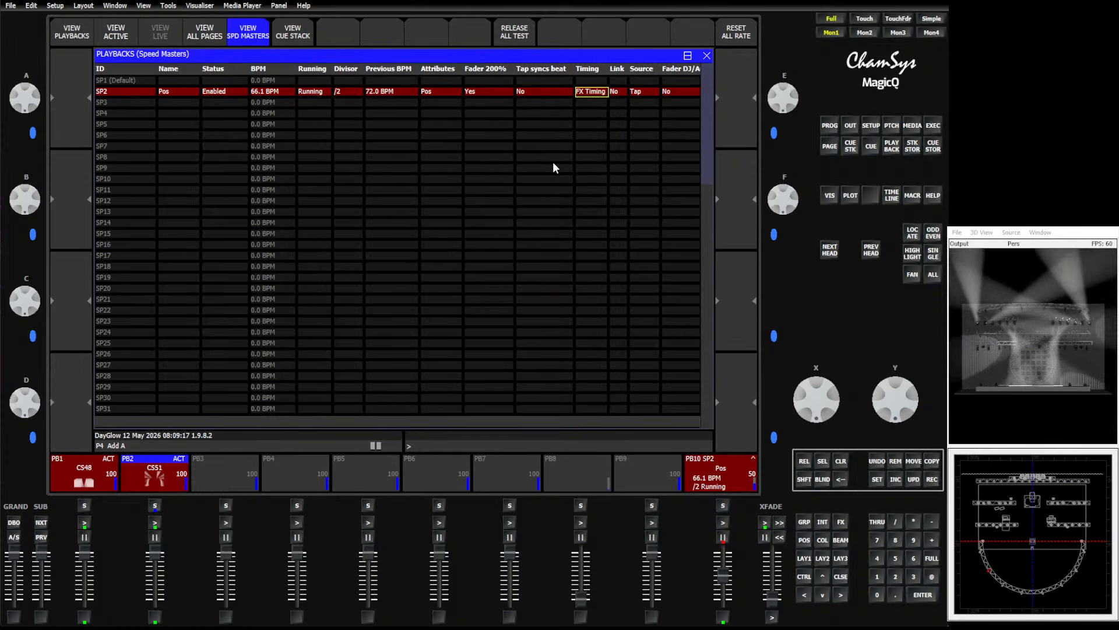
{"action": "left_click", "coordinate": [723, 617]}
{"action": "left_click", "coordinate": [723, 616]}
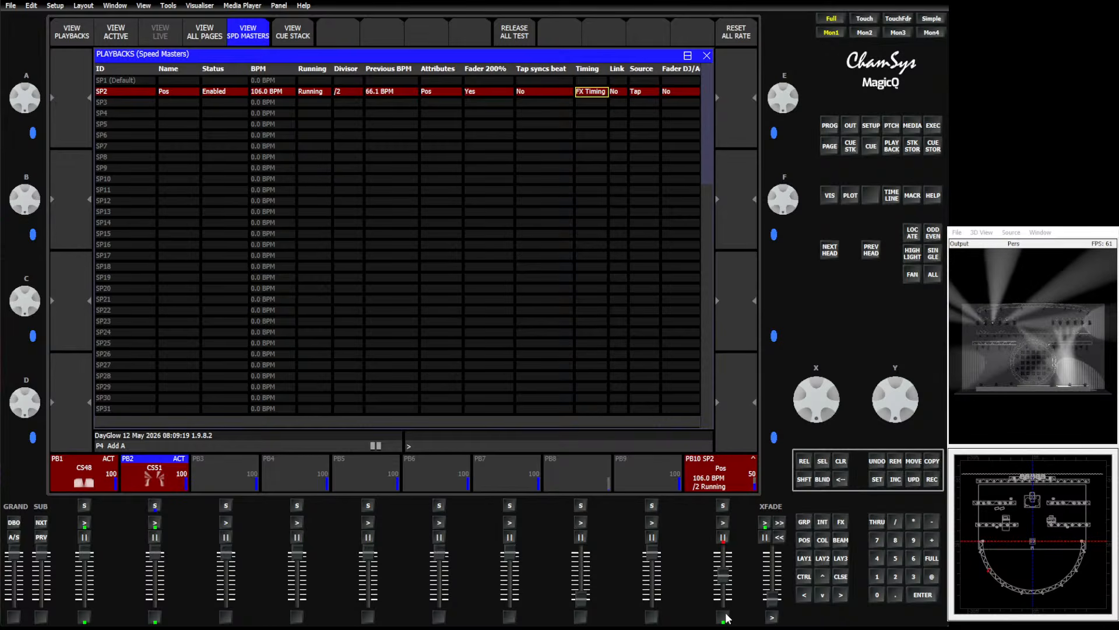
{"action": "left_click", "coordinate": [723, 617]}
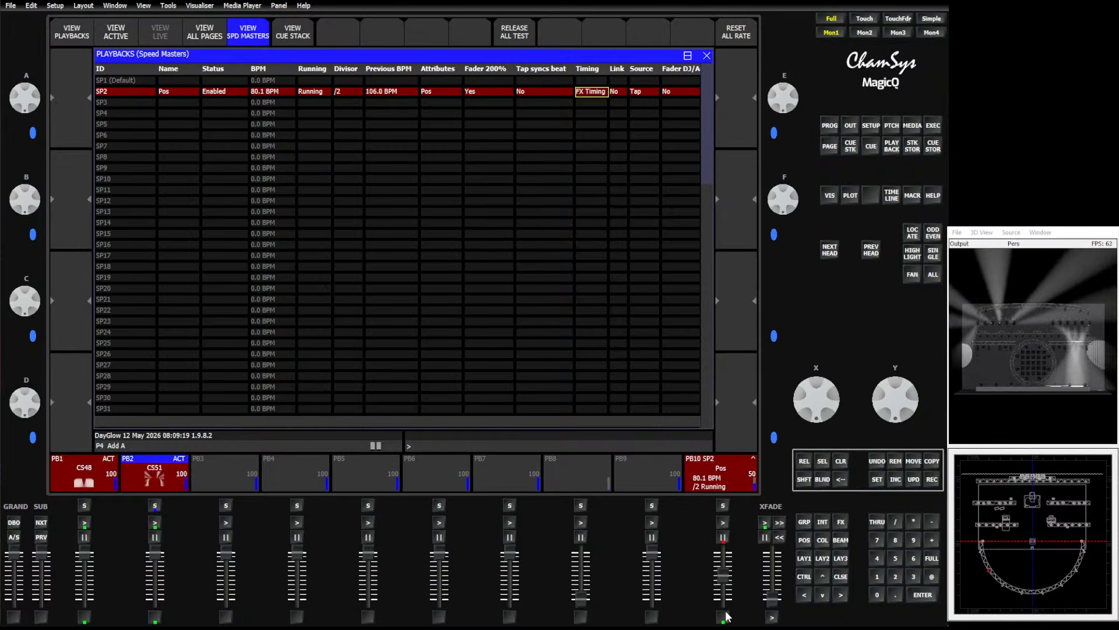
Review SP2's choices for linking to the previous speed master and for its speed source, changing neither
{"action": "left_click", "coordinate": [618, 91]}
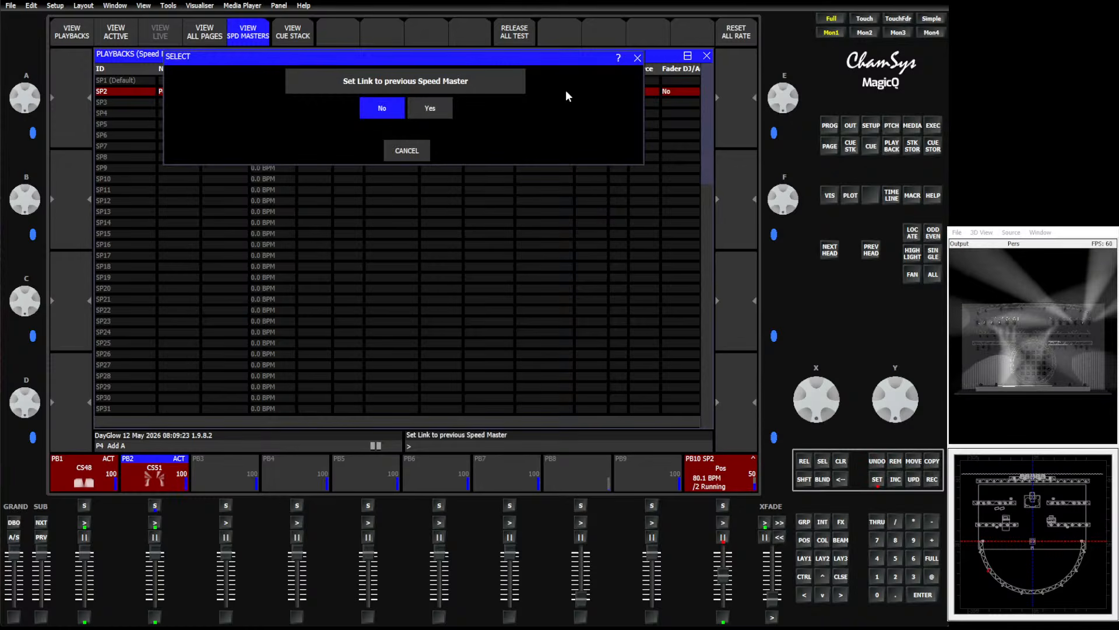
{"action": "left_click", "coordinate": [415, 153]}
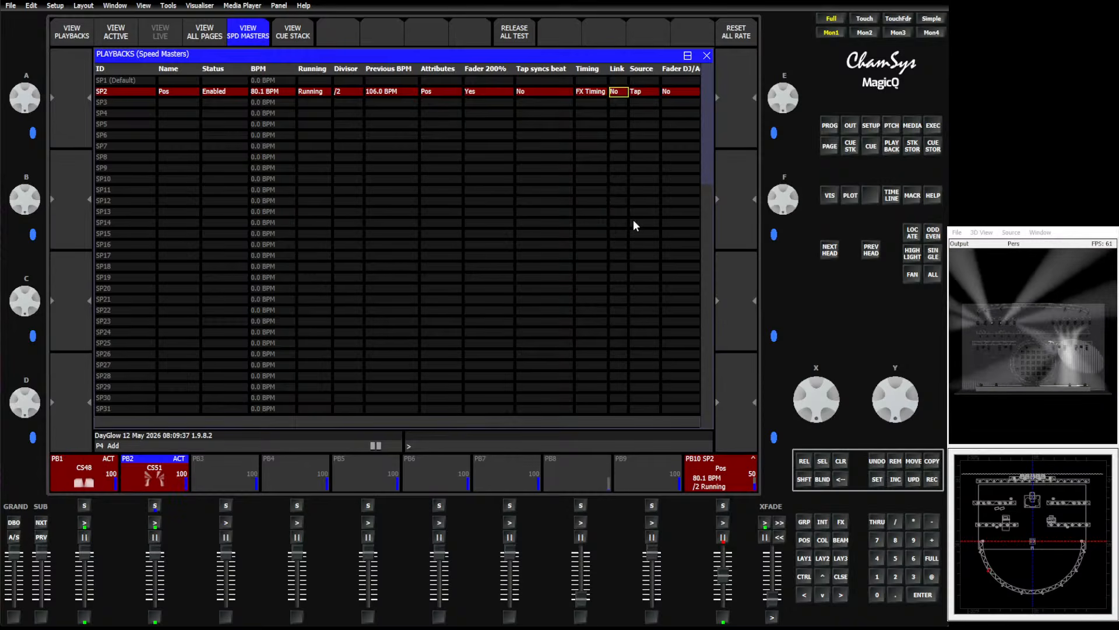
{"action": "key", "text": "Right"}
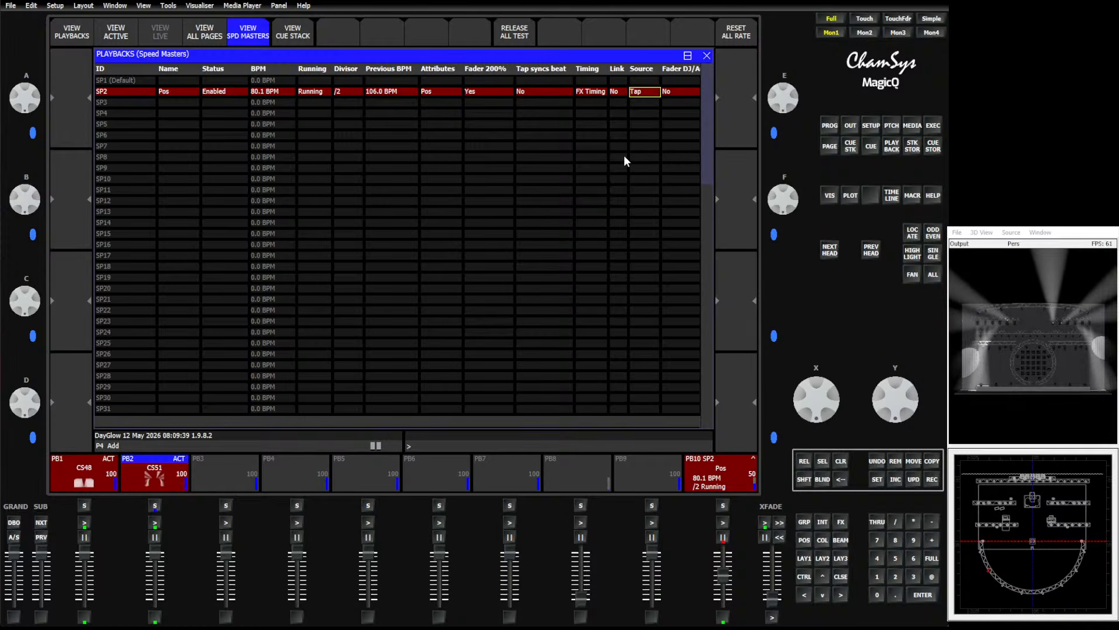
{"action": "key", "text": "Right"}
{"action": "key", "text": "Left"}
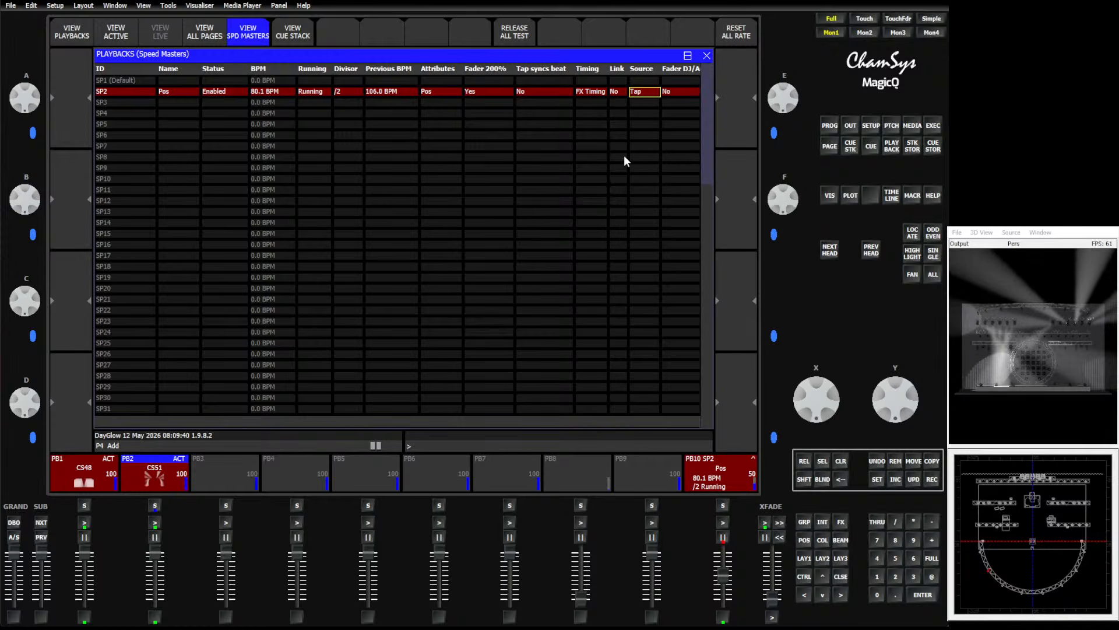
{"action": "left_click", "coordinate": [644, 92]}
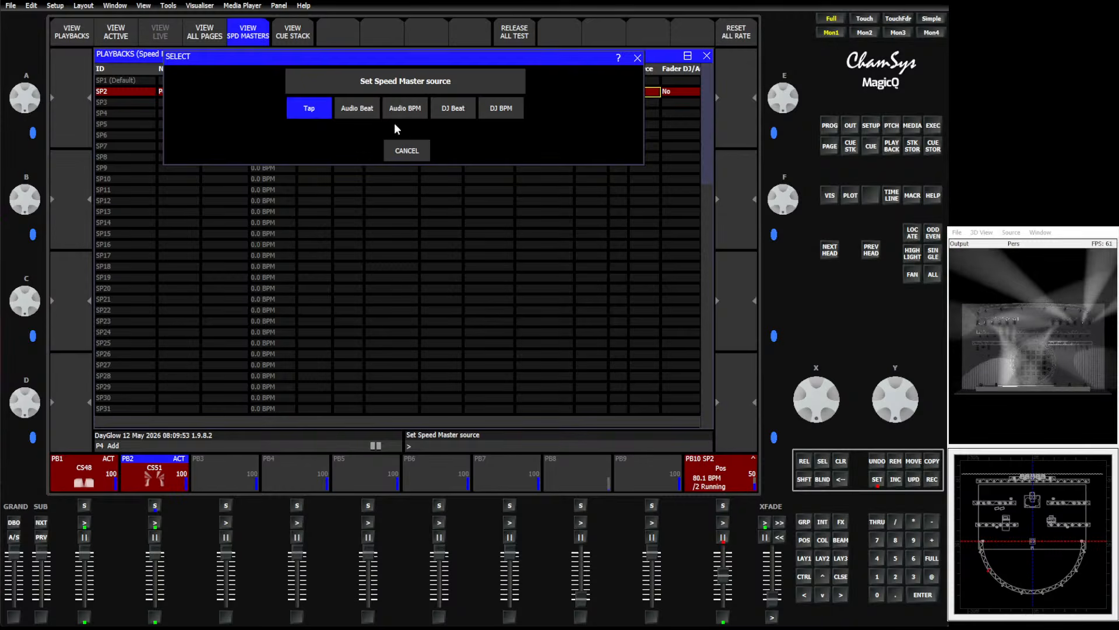
{"action": "left_click", "coordinate": [407, 151]}
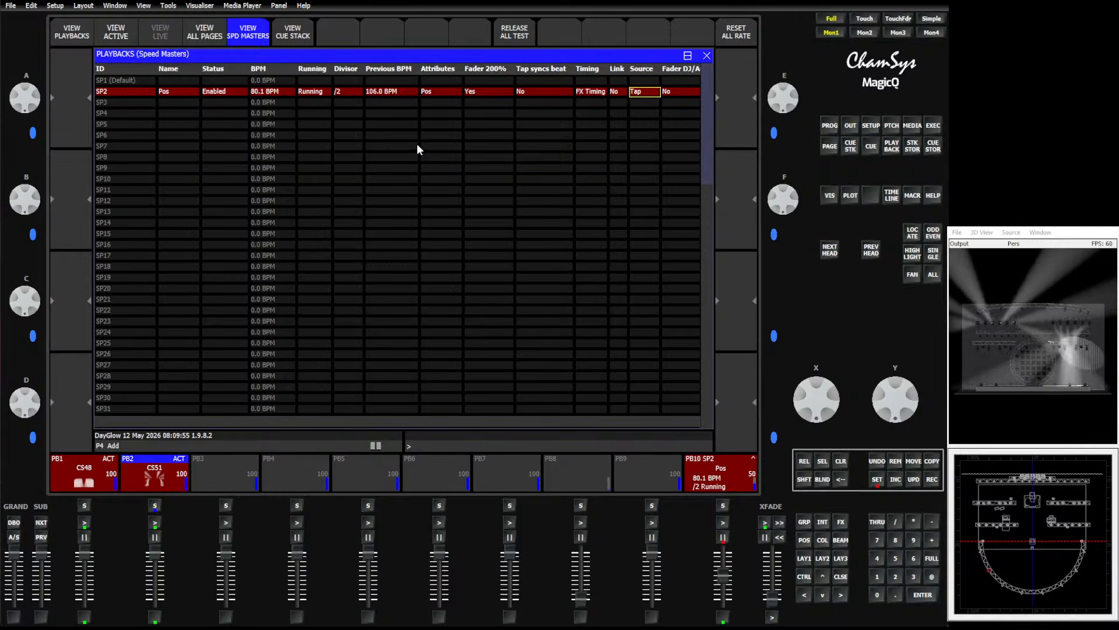
Review SP2's choices for letting the fader control DJ/Audio BPM, and nudge the PB10 fader to 52
{"action": "left_click", "coordinate": [667, 93]}
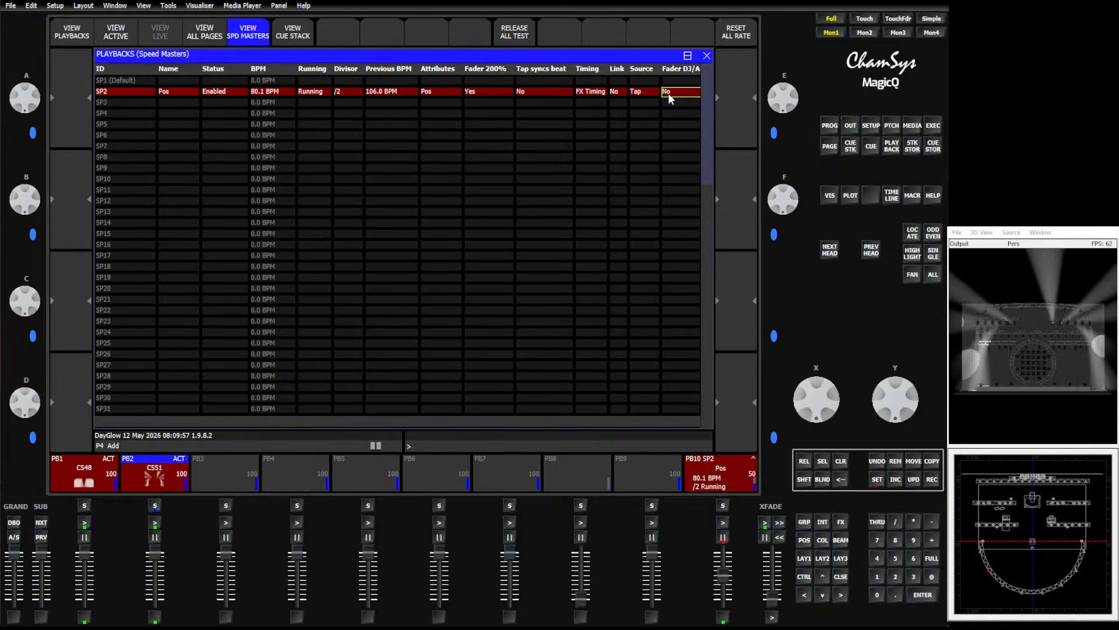
{"action": "left_click", "coordinate": [689, 90]}
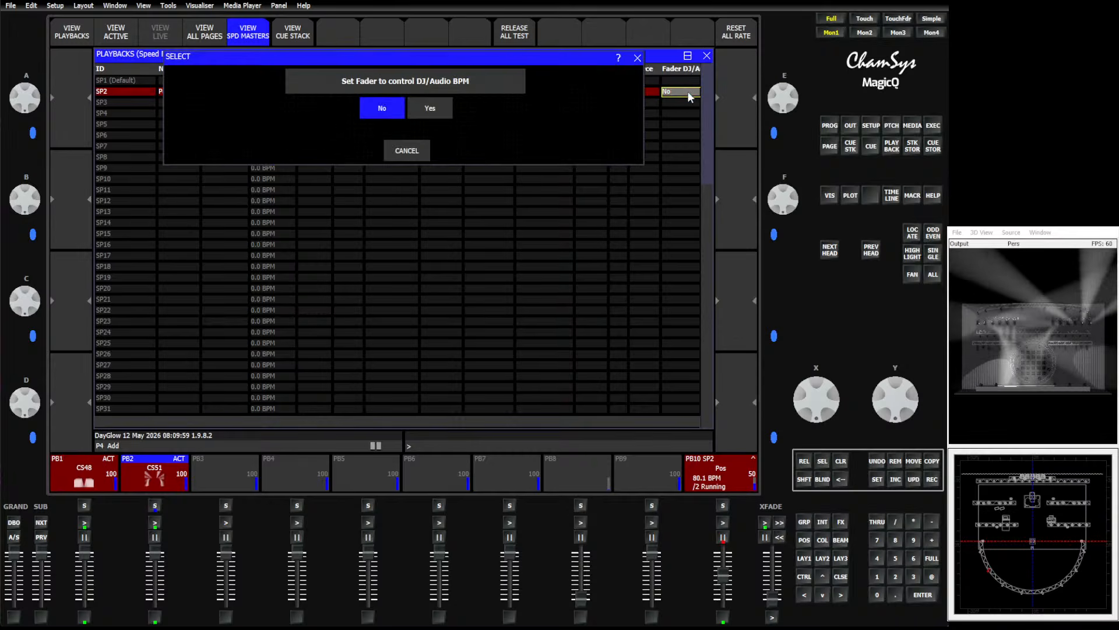
{"action": "left_click", "coordinate": [407, 150]}
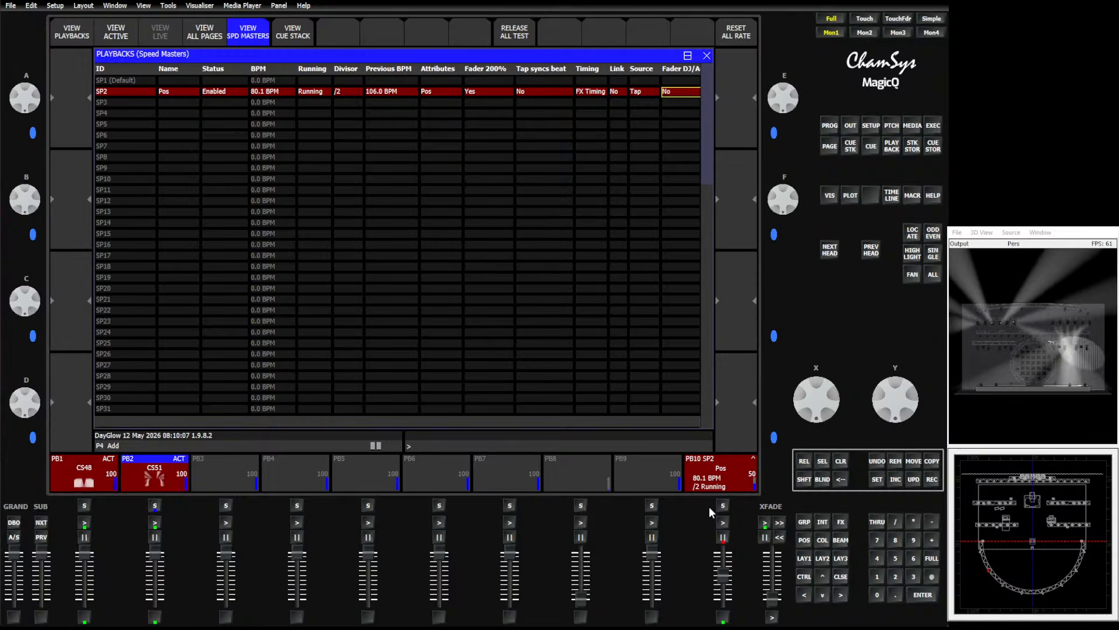
{"action": "mouse_move", "coordinate": [724, 577]}
{"action": "left_mouse_down"}
{"action": "mouse_move", "coordinate": [724, 555]}
{"action": "mouse_move", "coordinate": [725, 606]}
{"action": "mouse_move", "coordinate": [727, 578]}
{"action": "left_mouse_up"}
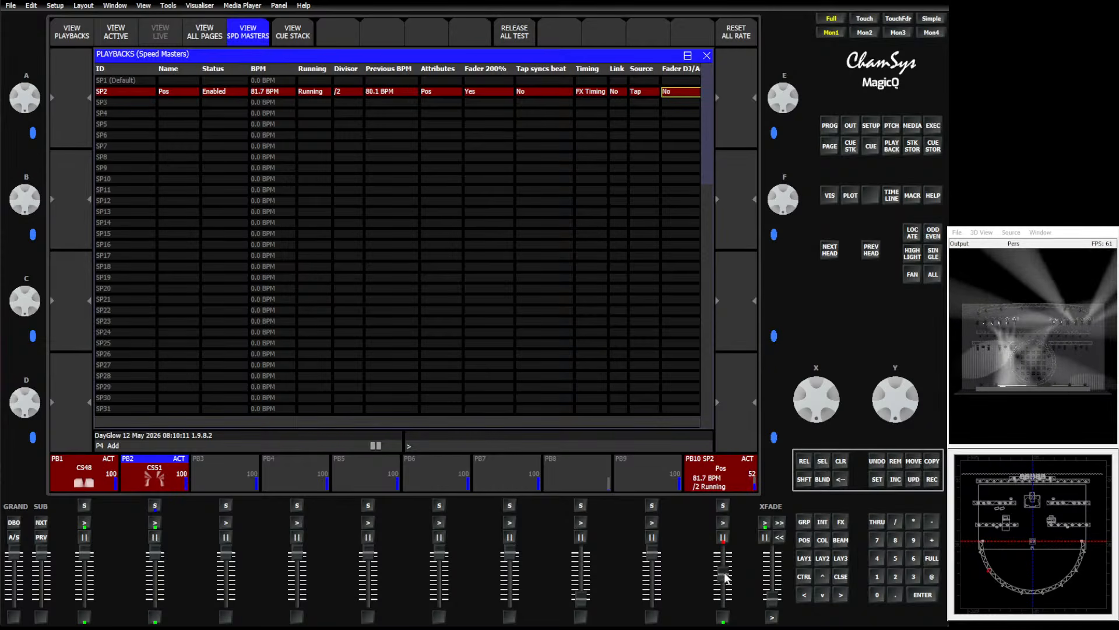
Clear the programmer and add the 3col colour FX to the All Spots group with the Red, White and Blue palettes
{"action": "left_click", "coordinate": [841, 461]}
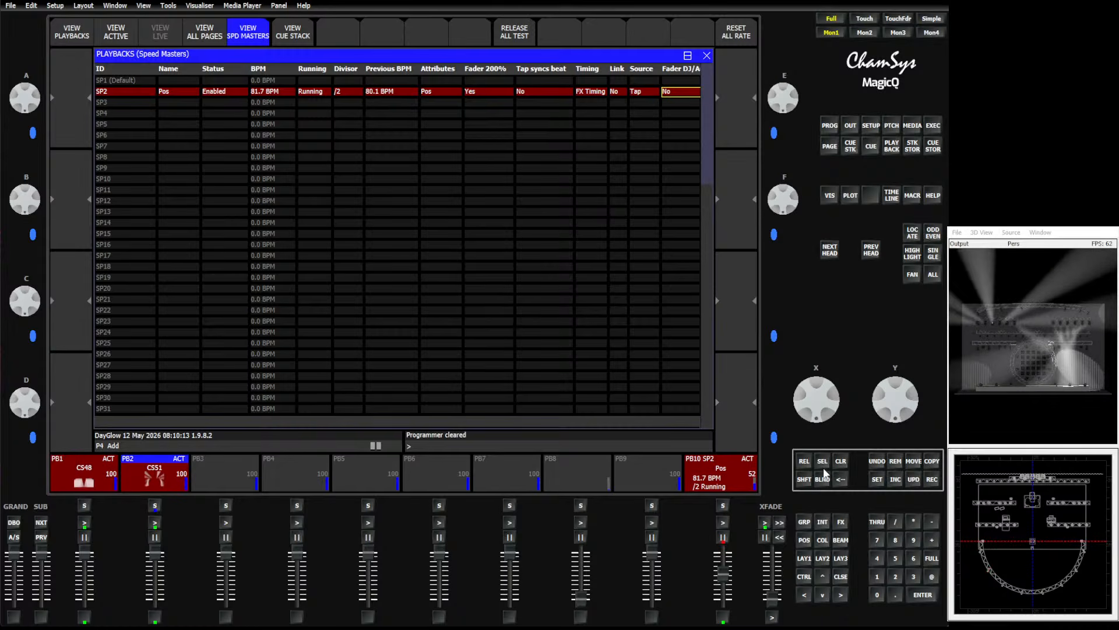
{"action": "left_click", "coordinate": [807, 526]}
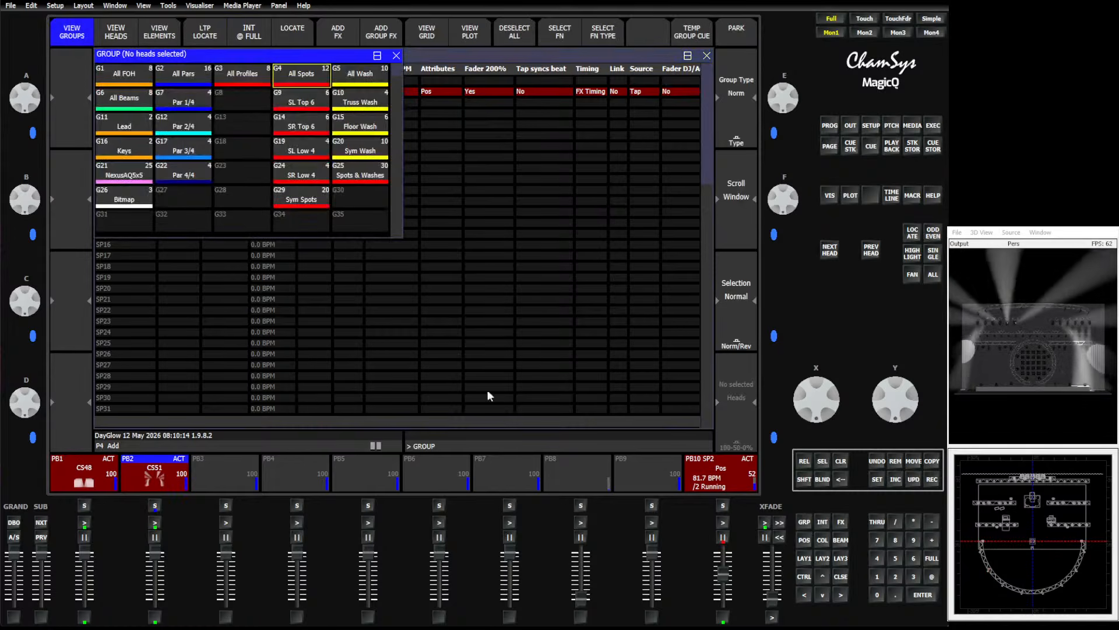
{"action": "left_click", "coordinate": [301, 73]}
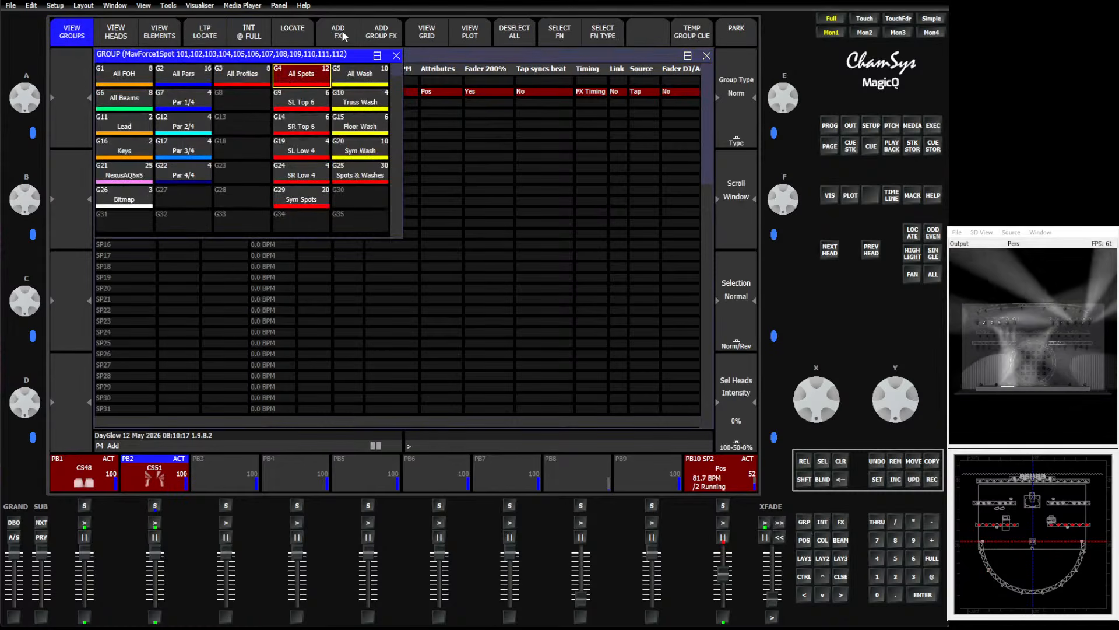
{"action": "left_click", "coordinate": [368, 33]}
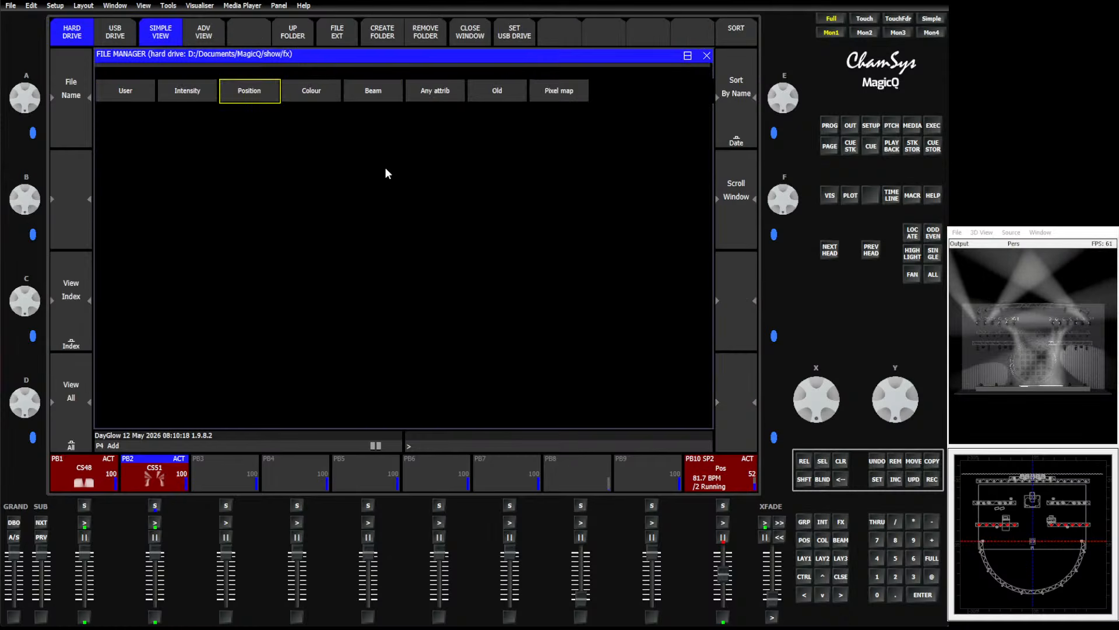
{"action": "left_click", "coordinate": [307, 96]}
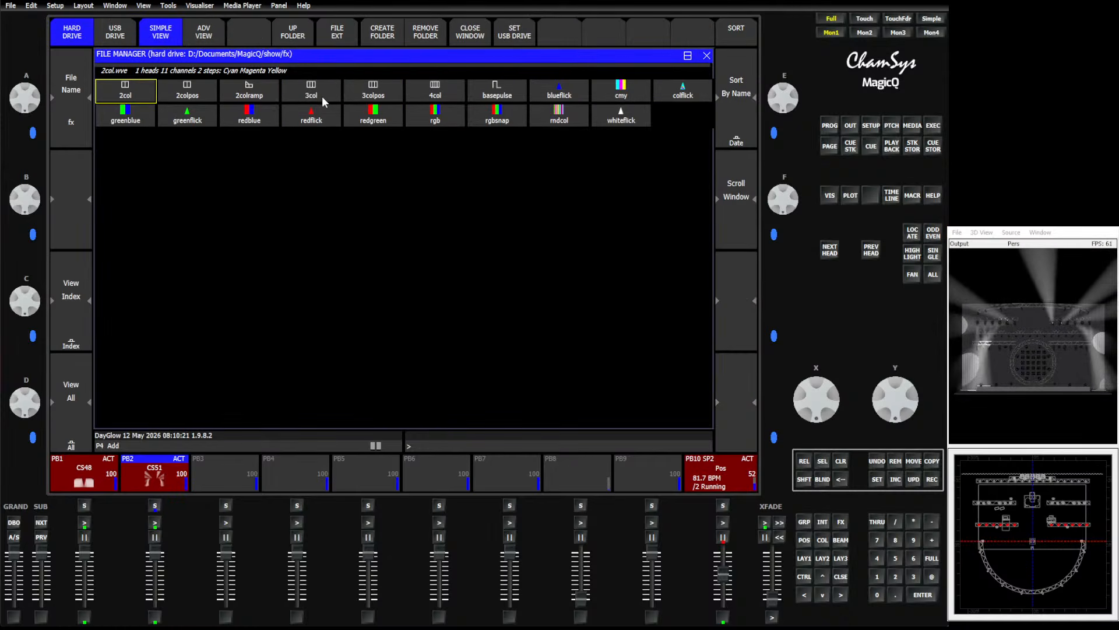
{"action": "left_click", "coordinate": [311, 92]}
{"action": "left_click", "coordinate": [205, 107]}
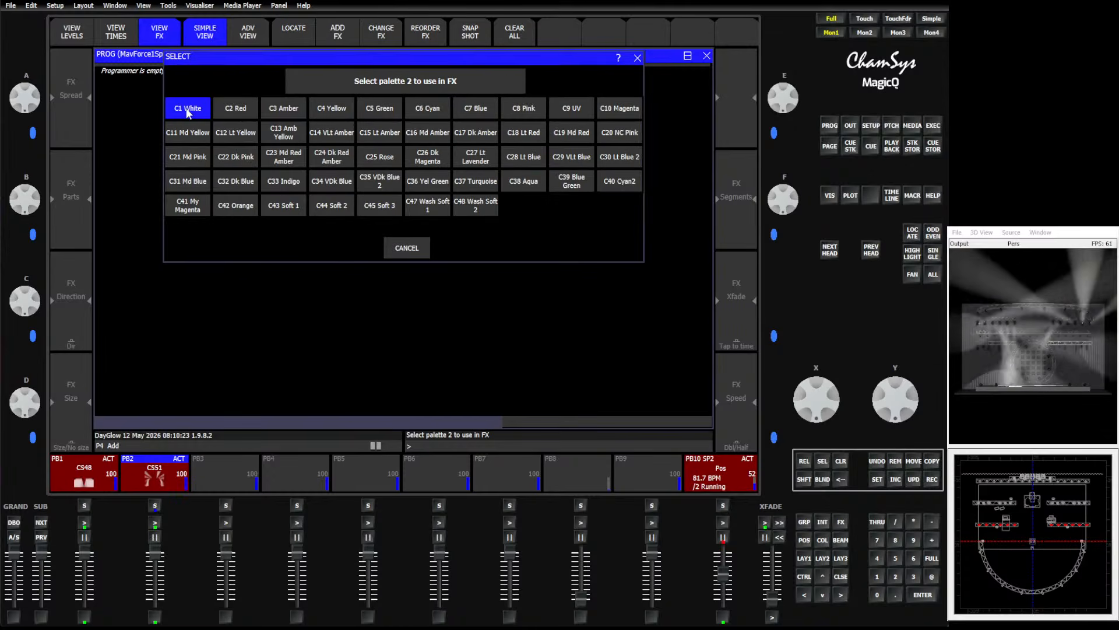
{"action": "left_click", "coordinate": [197, 106]}
{"action": "left_click", "coordinate": [481, 110]}
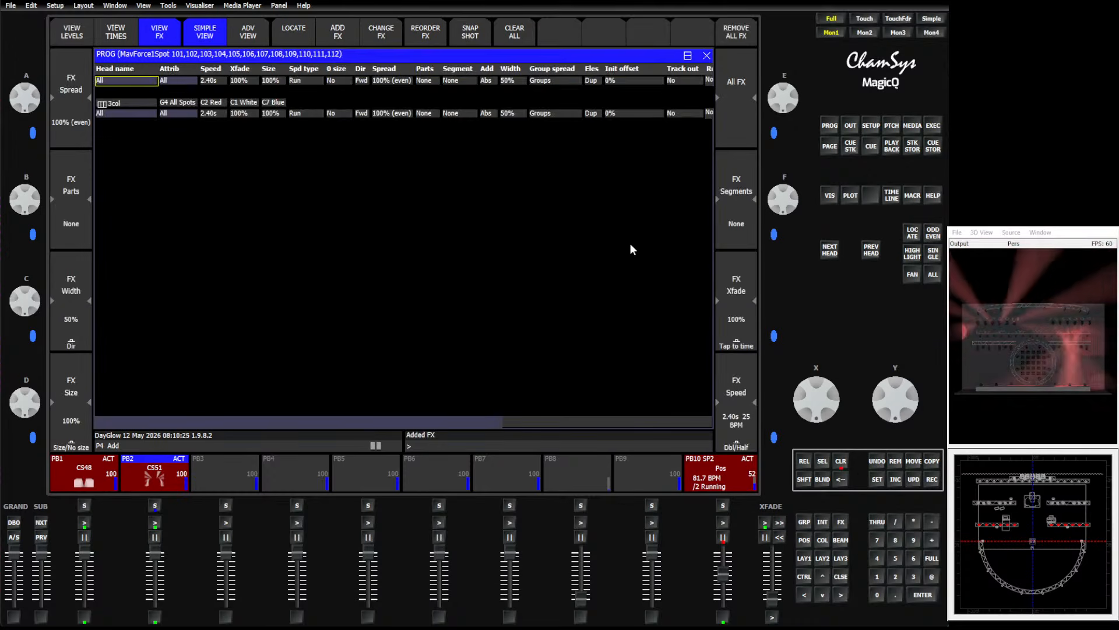
Set the 3col effect's crossfade to 20% and its group spread to Within groups
{"action": "type", "text": "20"}
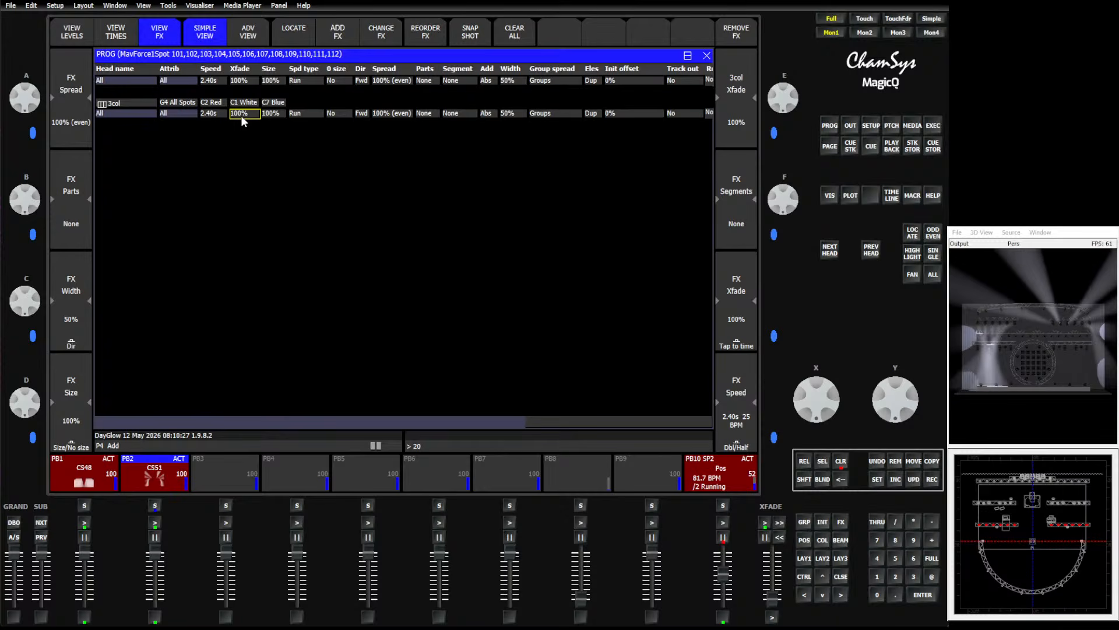
{"action": "left_click", "coordinate": [243, 115]}
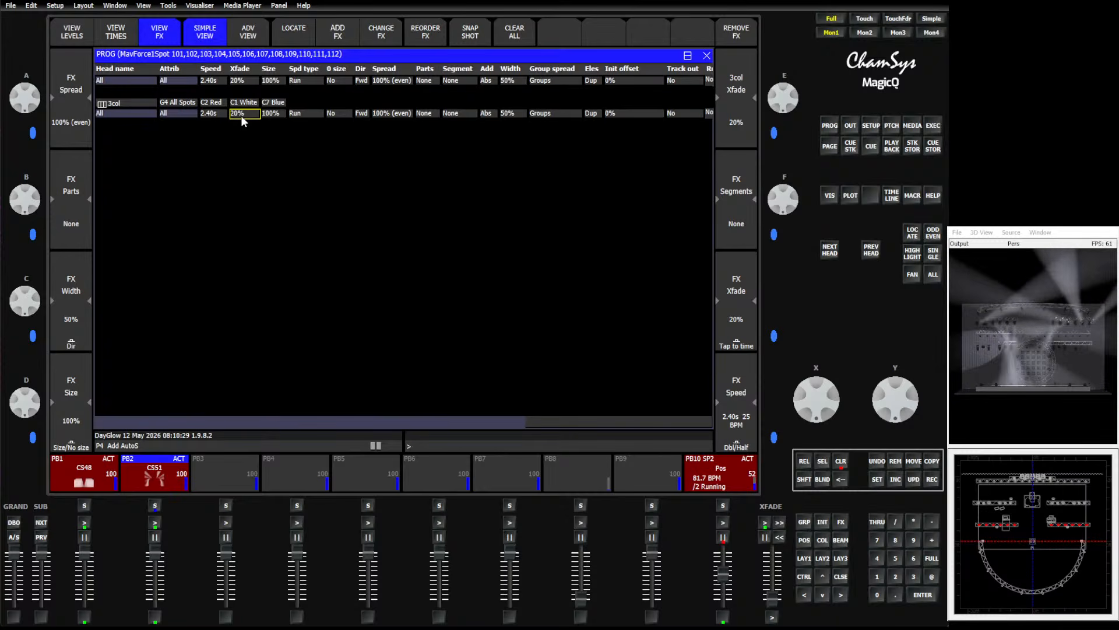
{"action": "left_click", "coordinate": [545, 114]}
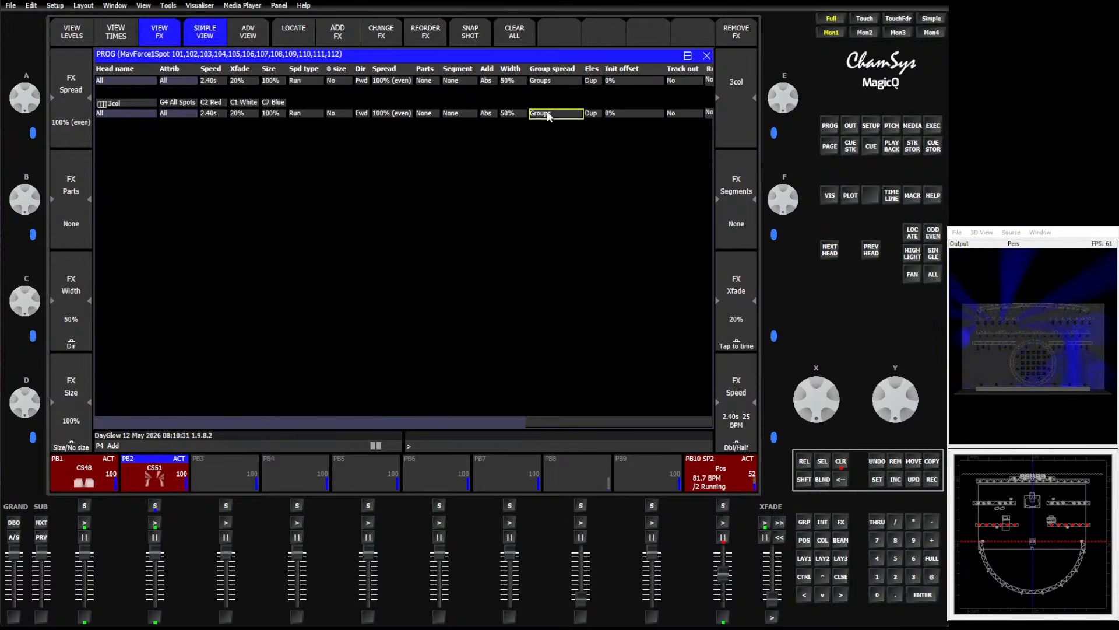
{"action": "left_click", "coordinate": [546, 113]}
{"action": "left_click", "coordinate": [373, 114]}
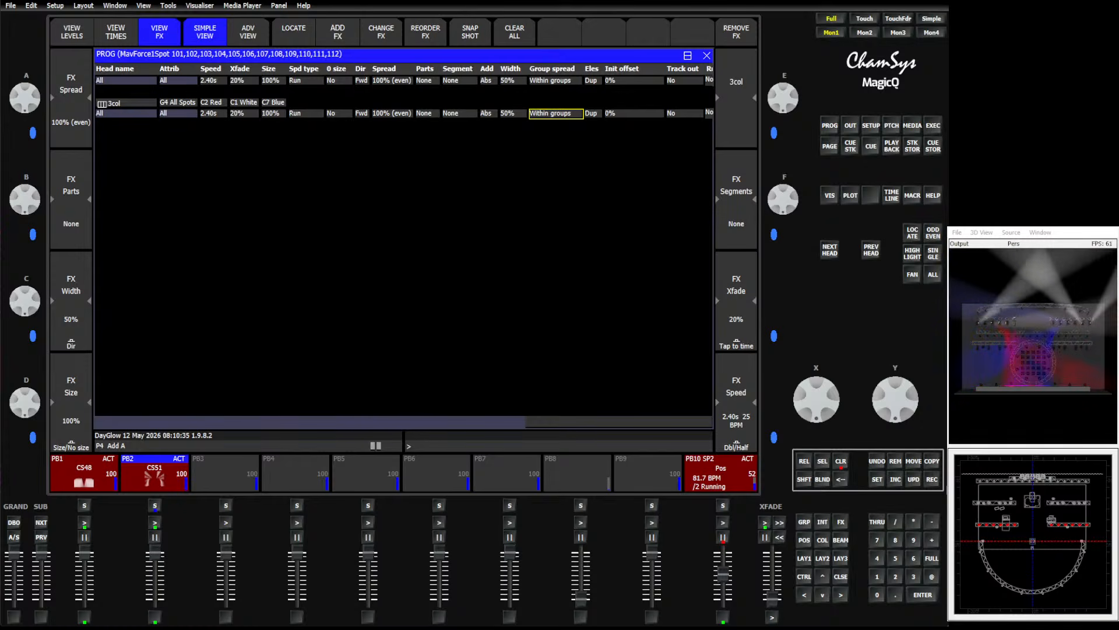
Record the 3col effect to PB3, activate it from a cleared programmer, and lower the PB10 fader to 48
{"action": "left_click", "coordinate": [933, 479]}
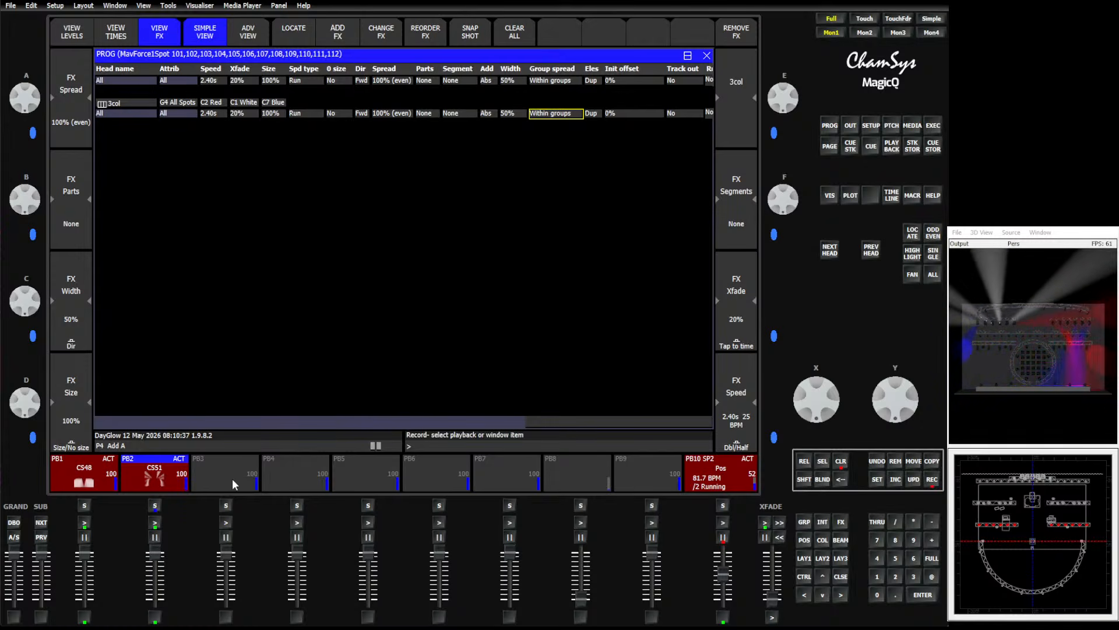
{"action": "left_click", "coordinate": [215, 483]}
{"action": "left_click", "coordinate": [841, 462]}
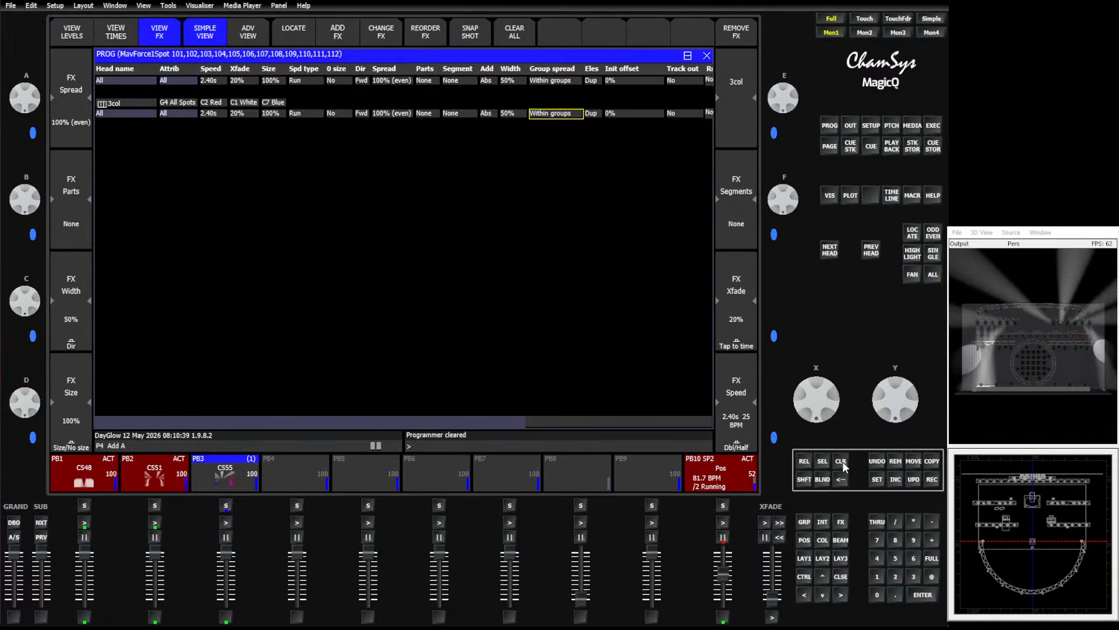
{"action": "left_click", "coordinate": [226, 522]}
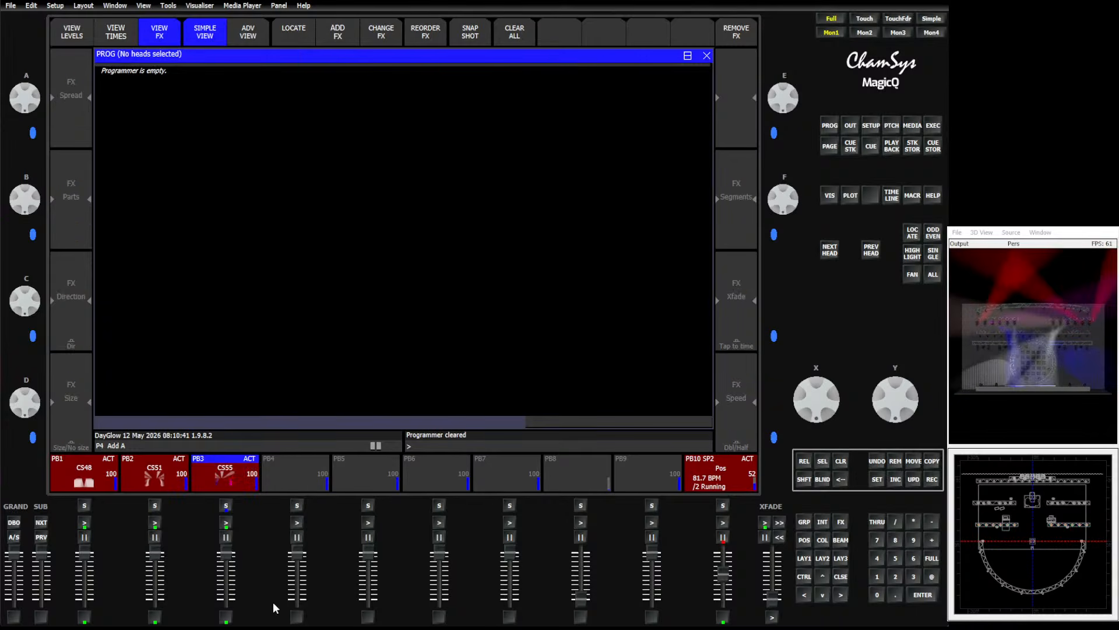
{"action": "mouse_move", "coordinate": [720, 570]}
{"action": "left_mouse_down"}
{"action": "mouse_move", "coordinate": [723, 614]}
{"action": "mouse_move", "coordinate": [722, 551]}
{"action": "mouse_move", "coordinate": [722, 607]}
{"action": "mouse_move", "coordinate": [723, 579]}
{"action": "left_mouse_up"}
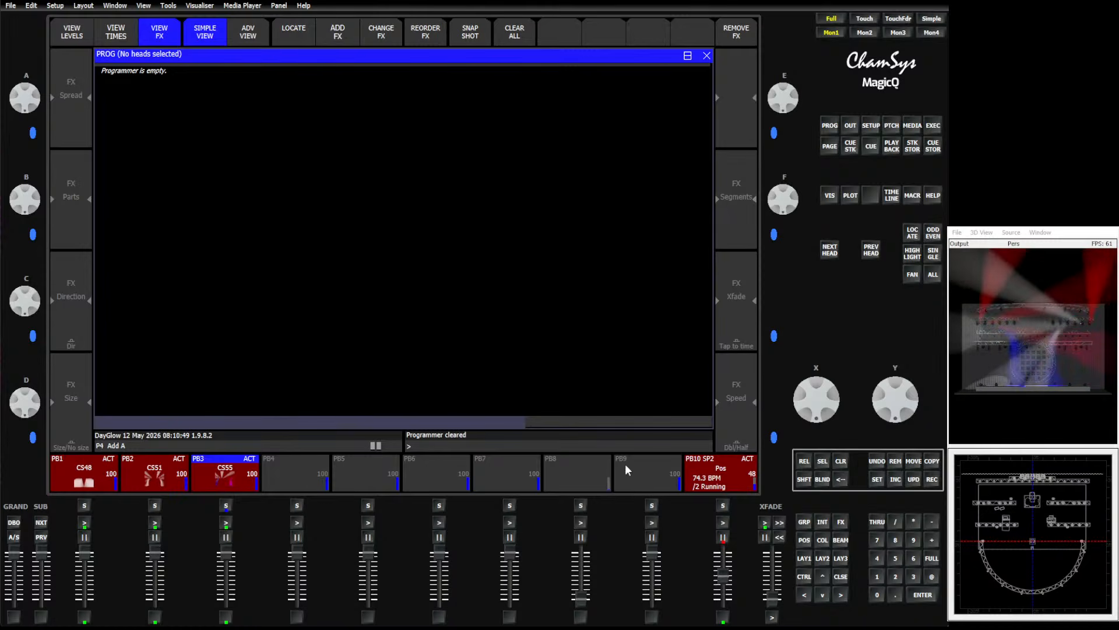
Set the Speed Master option of PB3's cue stack to SP2 Pos
{"action": "left_click", "coordinate": [221, 478]}
{"action": "left_click", "coordinate": [117, 33]}
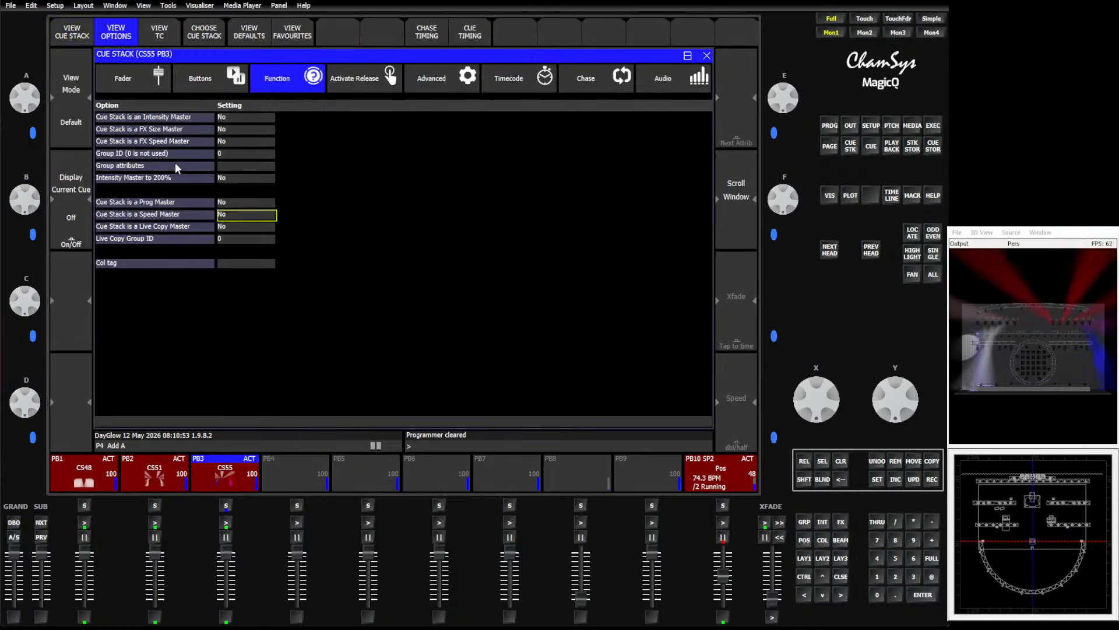
{"action": "left_click", "coordinate": [431, 78]}
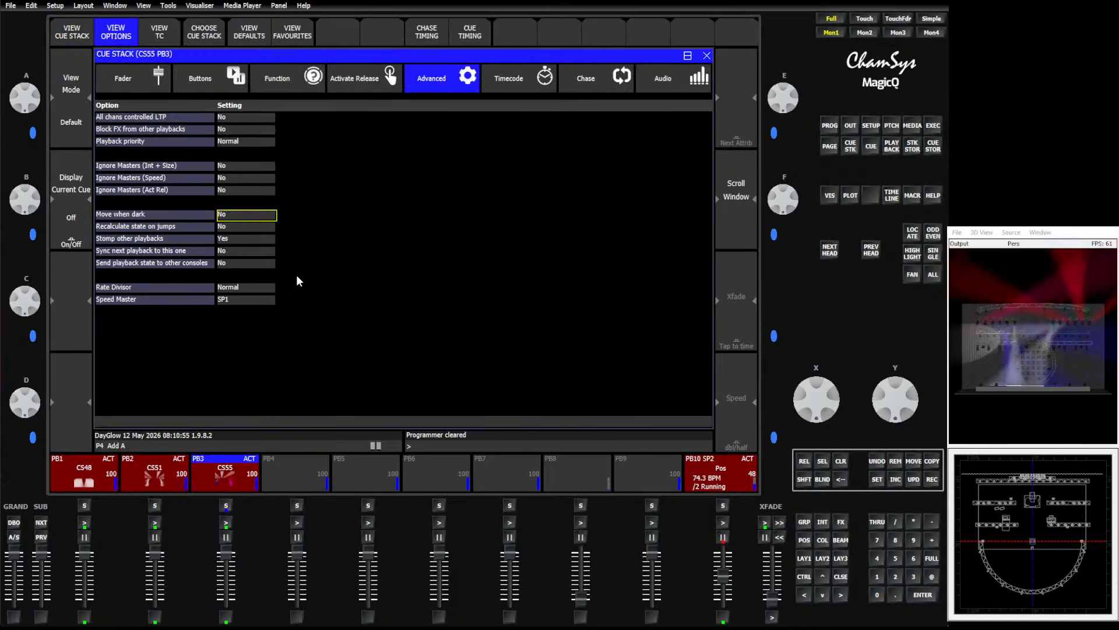
{"action": "left_click", "coordinate": [255, 300]}
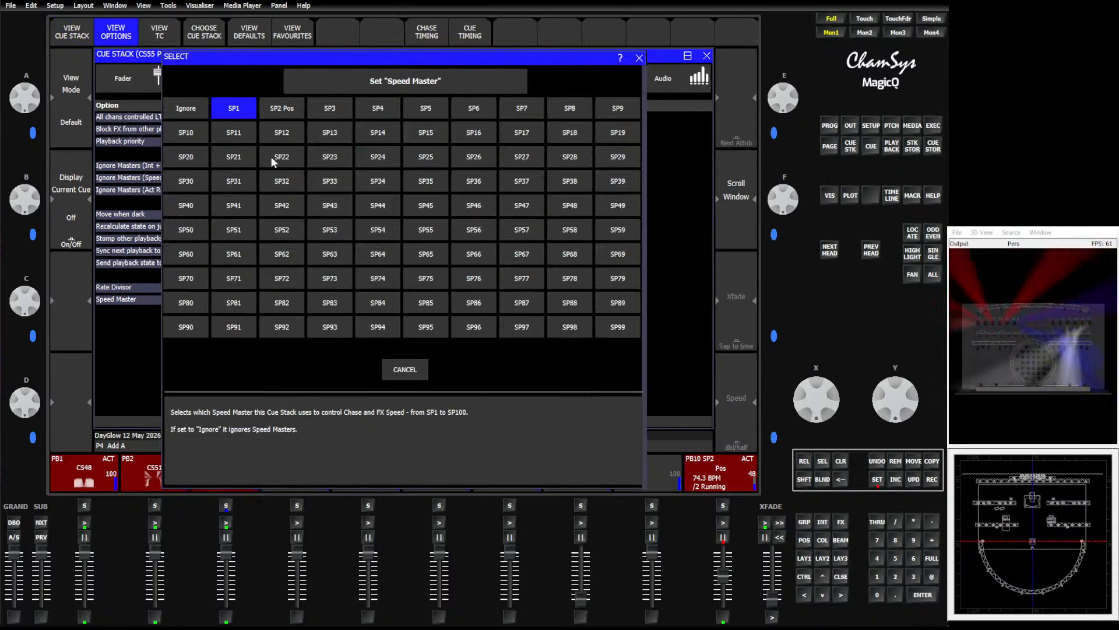
{"action": "left_click", "coordinate": [286, 108]}
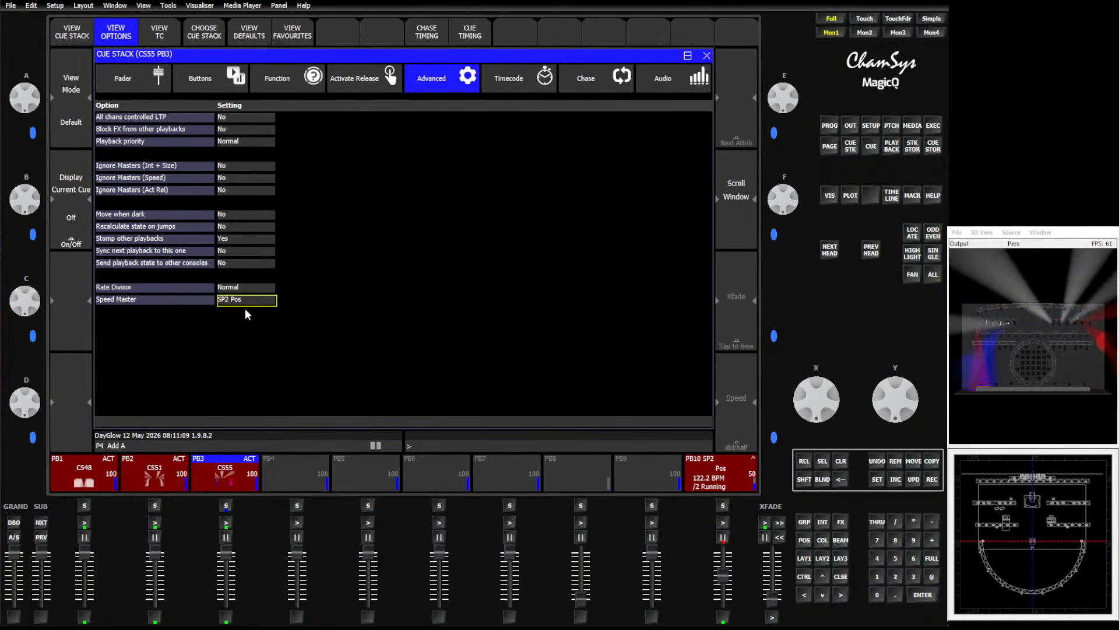
Open PB3's cue and assign speed master SP3 to its 3col effect
{"action": "left_click", "coordinate": [205, 471]}
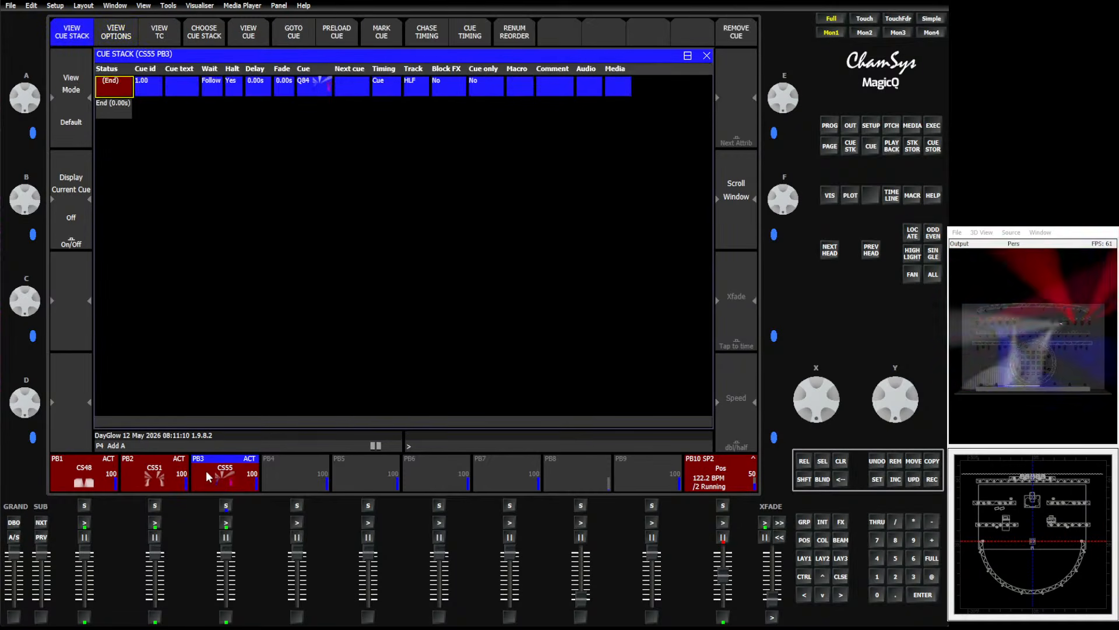
{"action": "left_click", "coordinate": [240, 32]}
{"action": "left_click", "coordinate": [159, 32]}
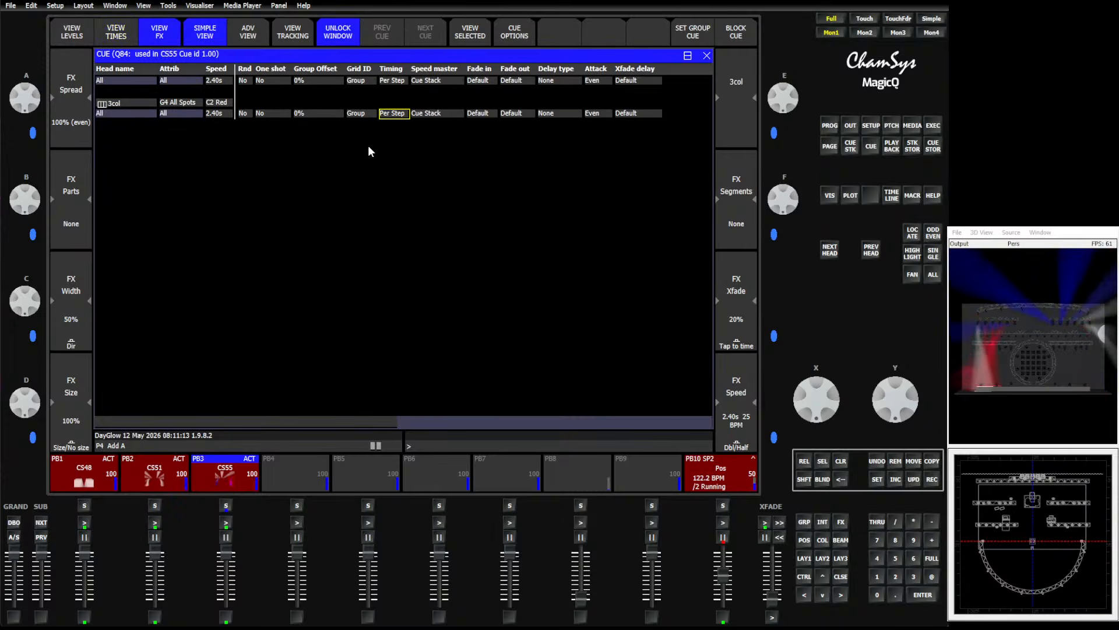
{"action": "double_click", "coordinate": [431, 114]}
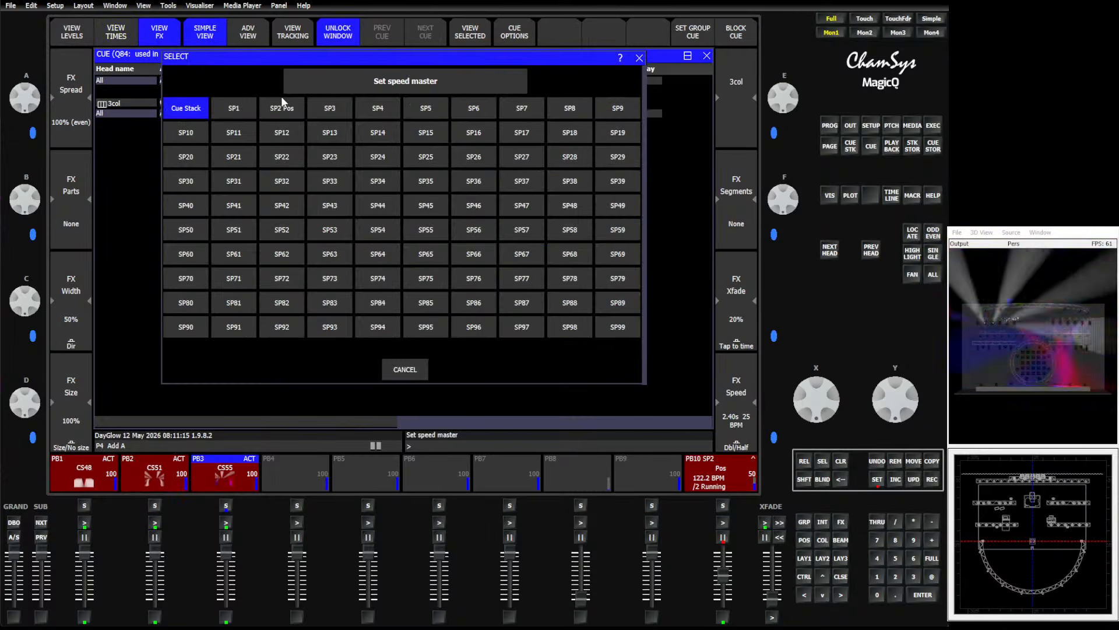
{"action": "left_click", "coordinate": [321, 108]}
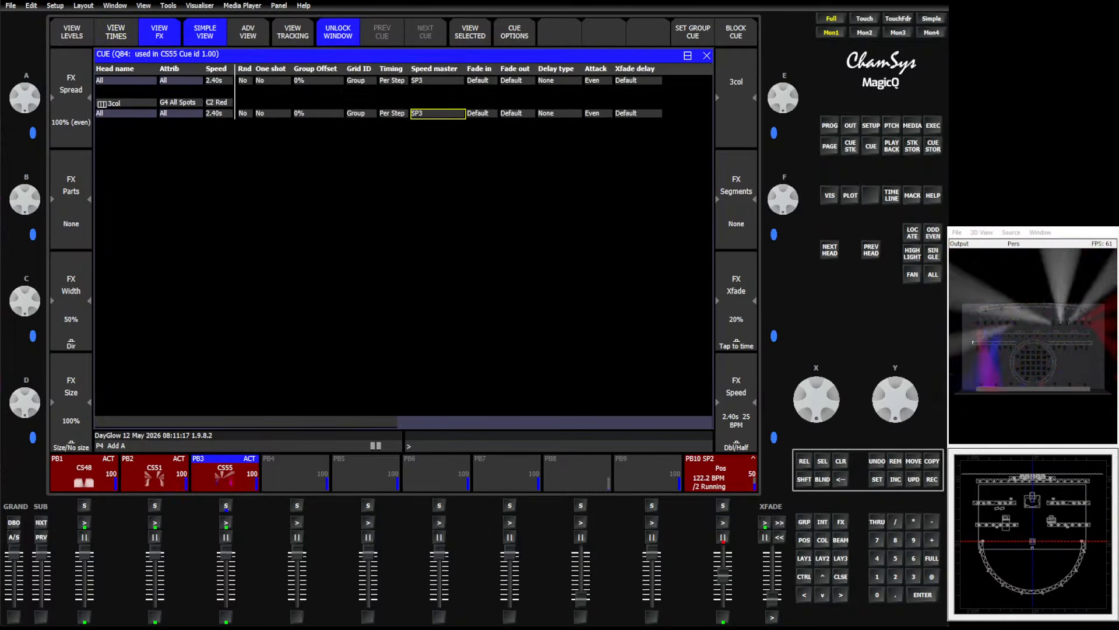
Record a cue to the empty playback PB9
{"action": "left_click", "coordinate": [930, 464]}
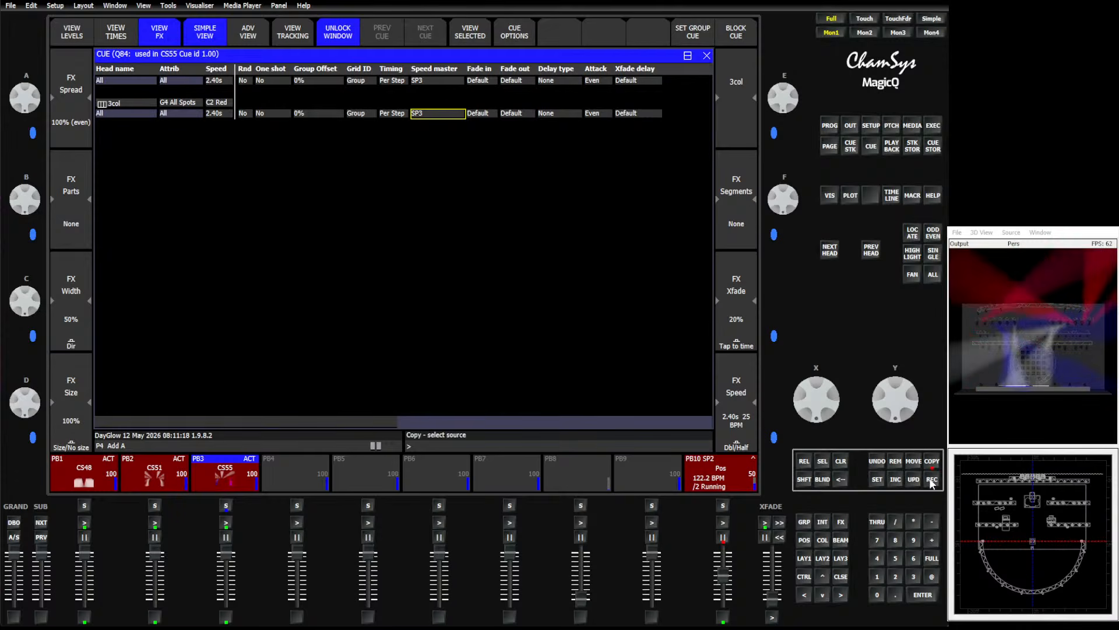
{"action": "left_click", "coordinate": [841, 479]}
{"action": "left_click", "coordinate": [931, 480]}
{"action": "left_click", "coordinate": [655, 479]}
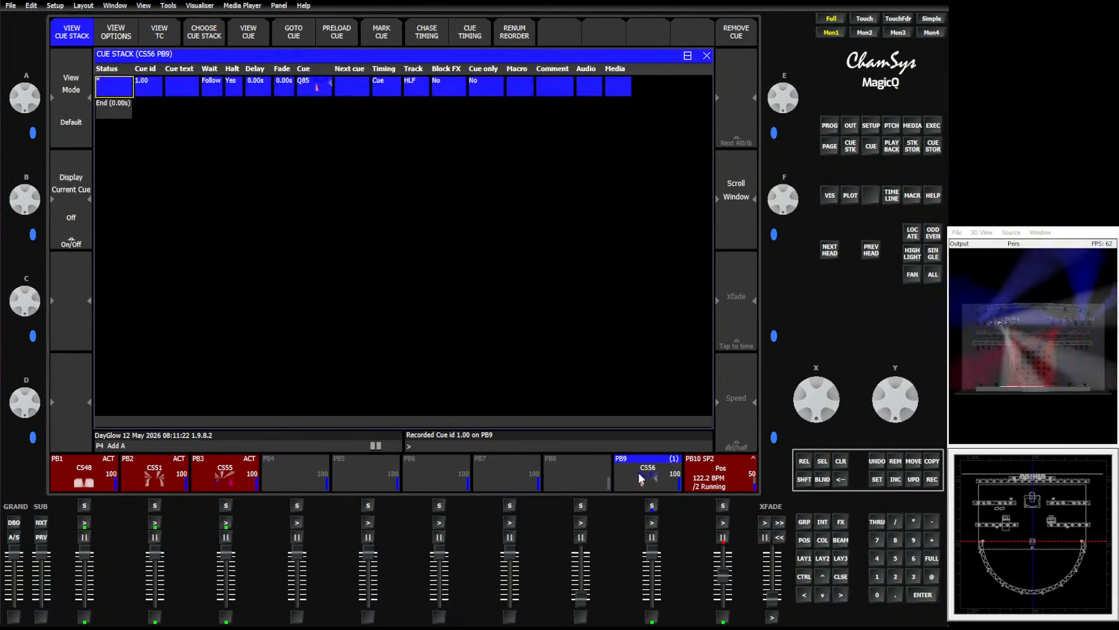
Make PB9's cue stack the speed master SP3 in its function options
{"action": "left_click", "coordinate": [115, 36]}
{"action": "left_click", "coordinate": [291, 84]}
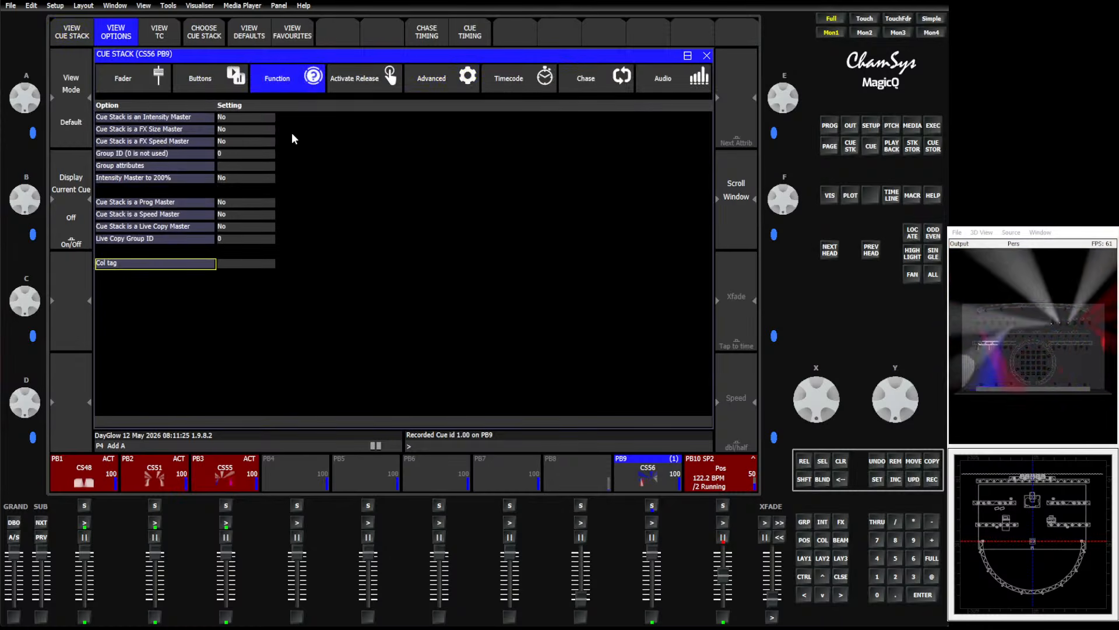
{"action": "left_click", "coordinate": [237, 217]}
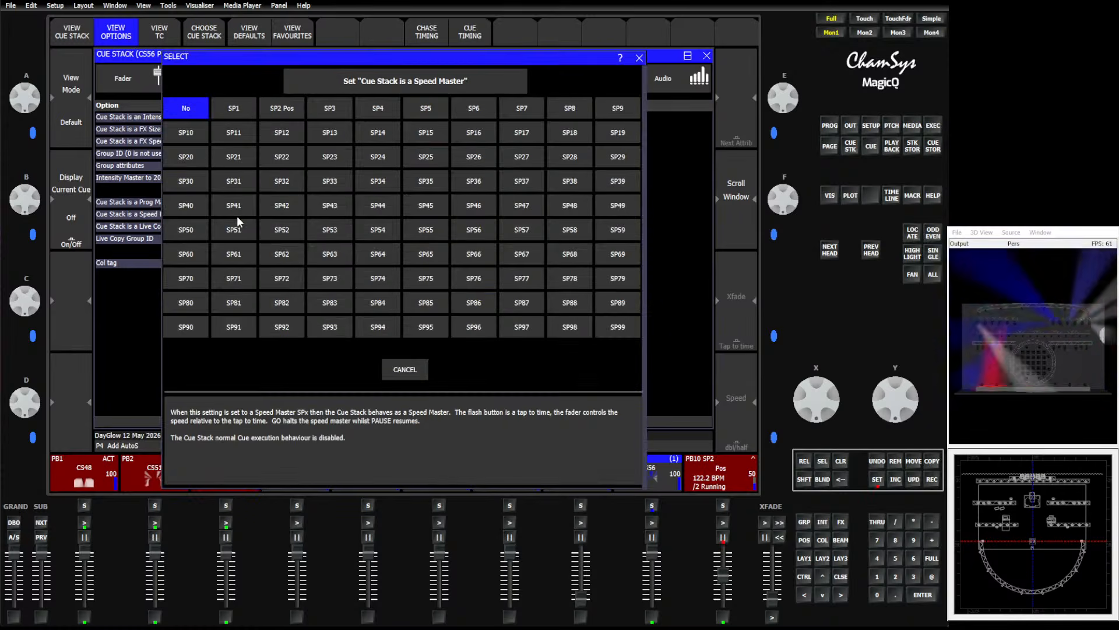
{"action": "left_click", "coordinate": [326, 110]}
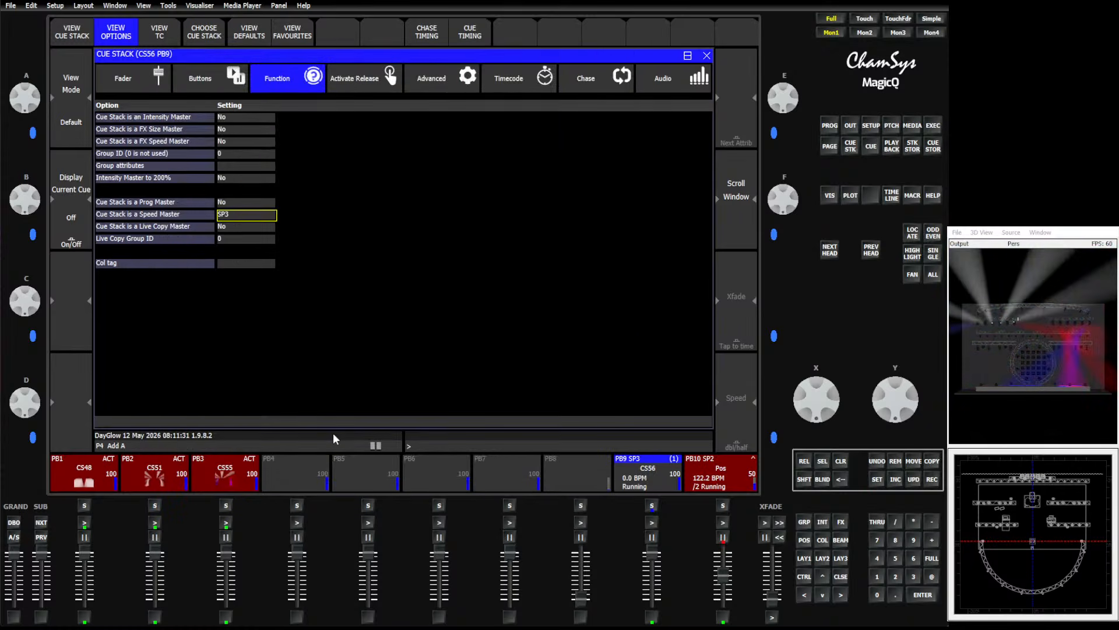
Activate speed master SP3 on PB9 and tap in a tempo of about 400 BPM
{"action": "left_click", "coordinate": [654, 523]}
{"action": "mouse_move", "coordinate": [653, 553]}
{"action": "left_mouse_down"}
{"action": "mouse_move", "coordinate": [651, 618]}
{"action": "mouse_move", "coordinate": [651, 560]}
{"action": "left_mouse_up"}
{"action": "left_click", "coordinate": [652, 618]}
{"action": "left_click", "coordinate": [652, 618]}
{"action": "left_click", "coordinate": [651, 618]}
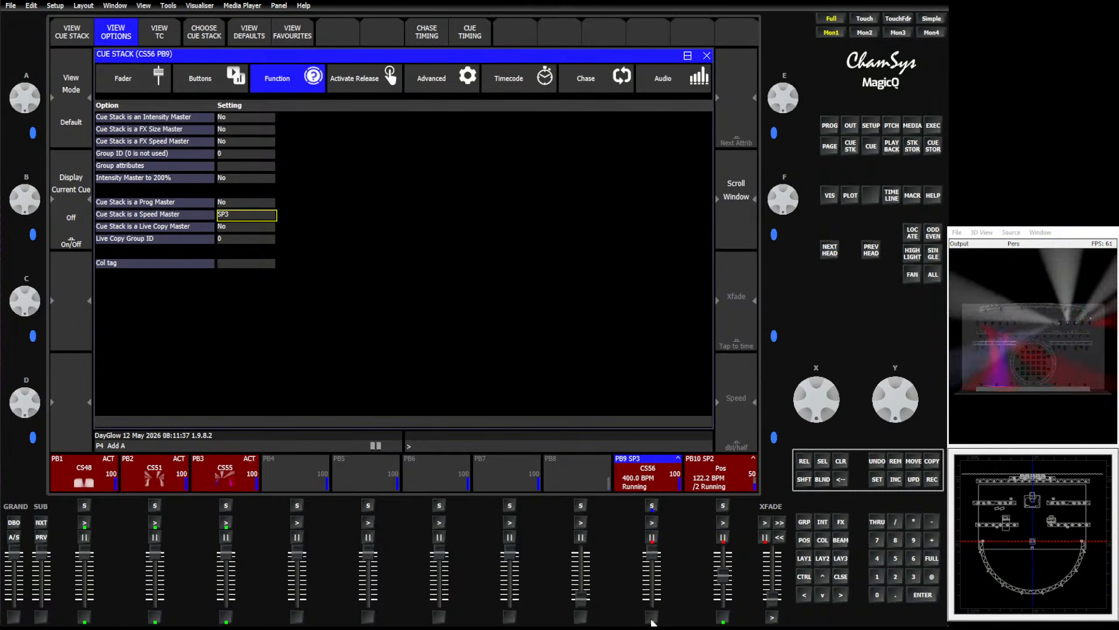
Tap in a tempo of about 53.7 BPM for SP2 on PB10
{"action": "left_click", "coordinate": [723, 618]}
{"action": "left_click", "coordinate": [724, 618]}
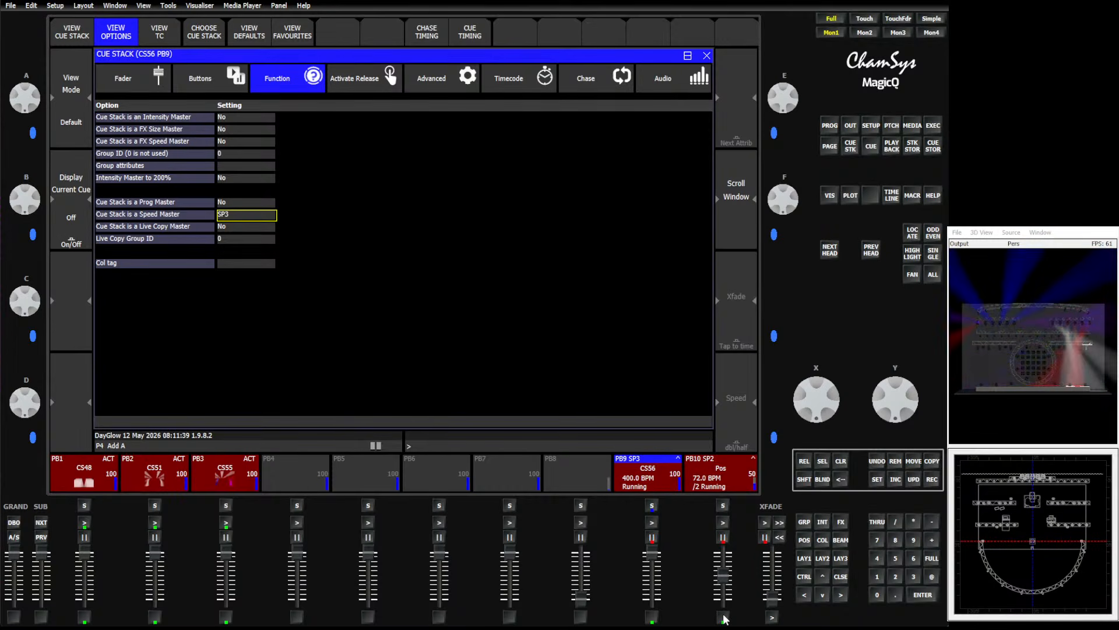
{"action": "left_click", "coordinate": [723, 617]}
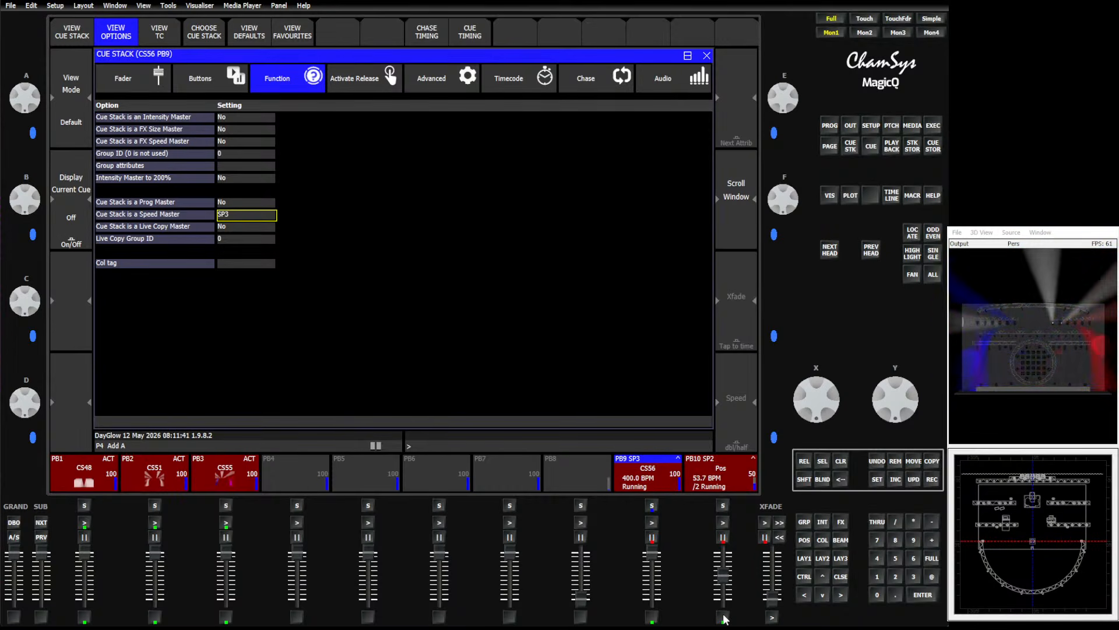
Tap in about 53.7 BPM for SP3, and set Fader 200% to Yes for SP2 and SP3 and Tap syncs beat to No for SP3
{"action": "left_click", "coordinate": [653, 619]}
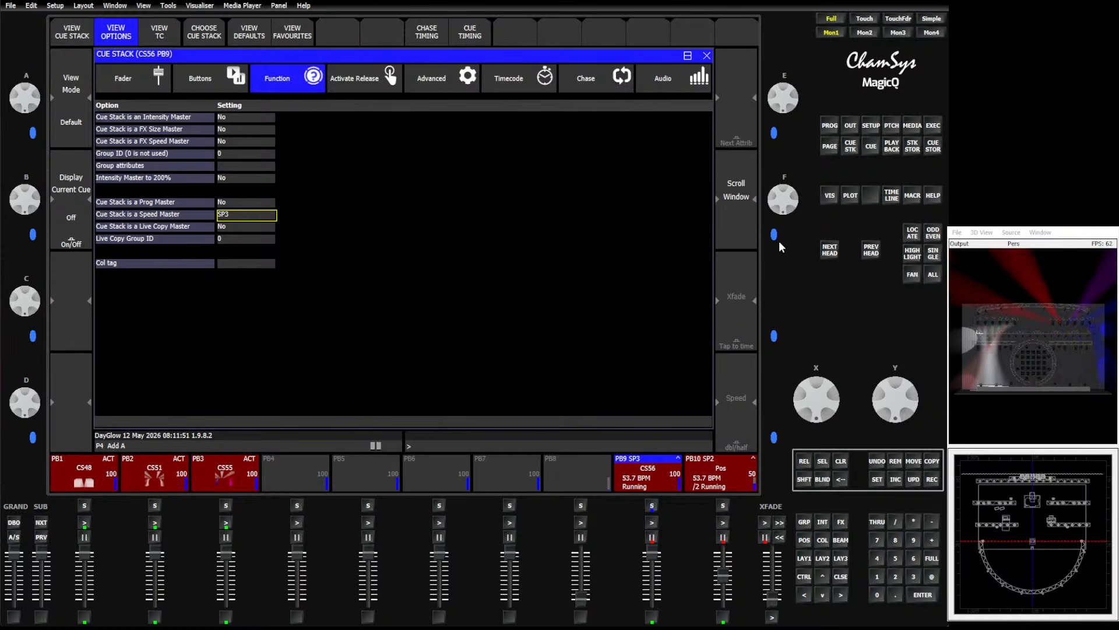
{"action": "left_click", "coordinate": [894, 148]}
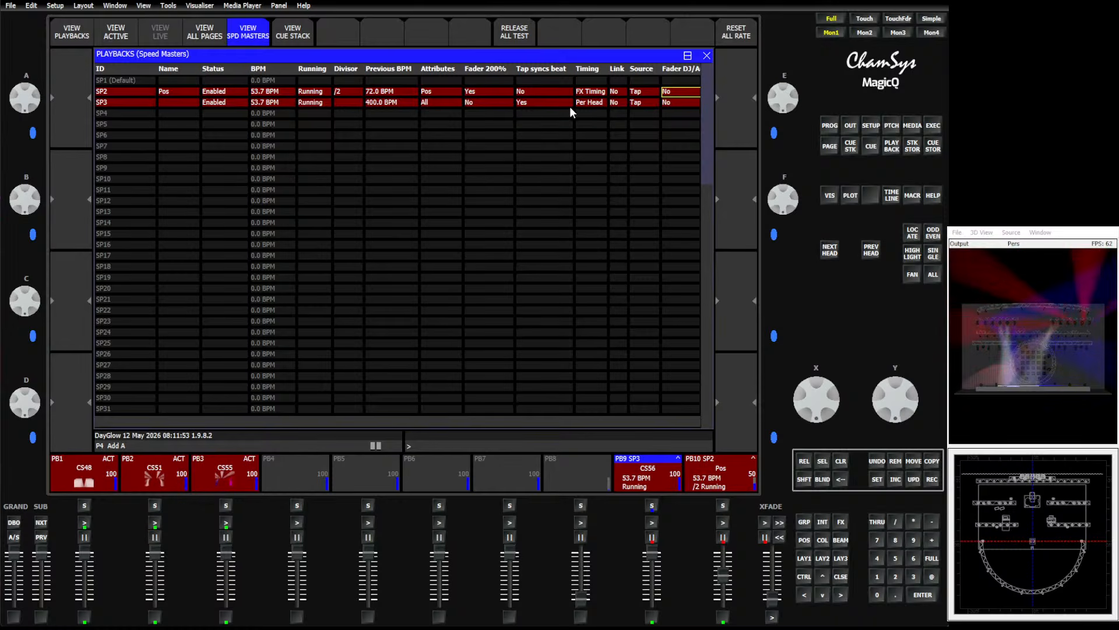
{"action": "left_click_drag", "start_coordinate": [482, 95], "coordinate": [531, 105]}
{"action": "key", "text": "Return"}
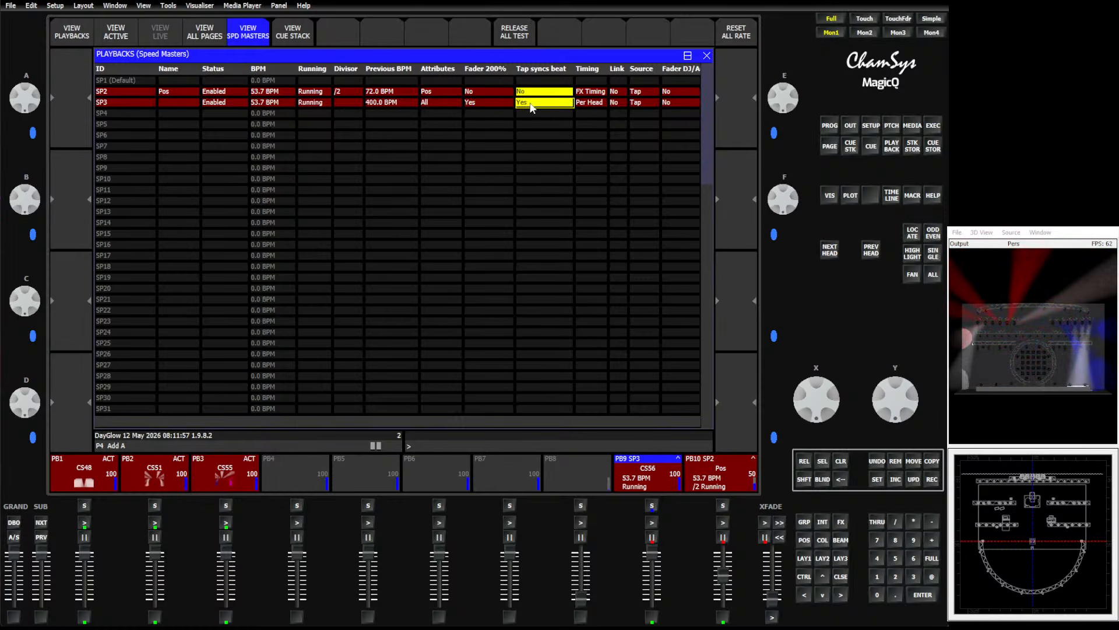
{"action": "key", "text": "Return"}
{"action": "left_click", "coordinate": [492, 92]}
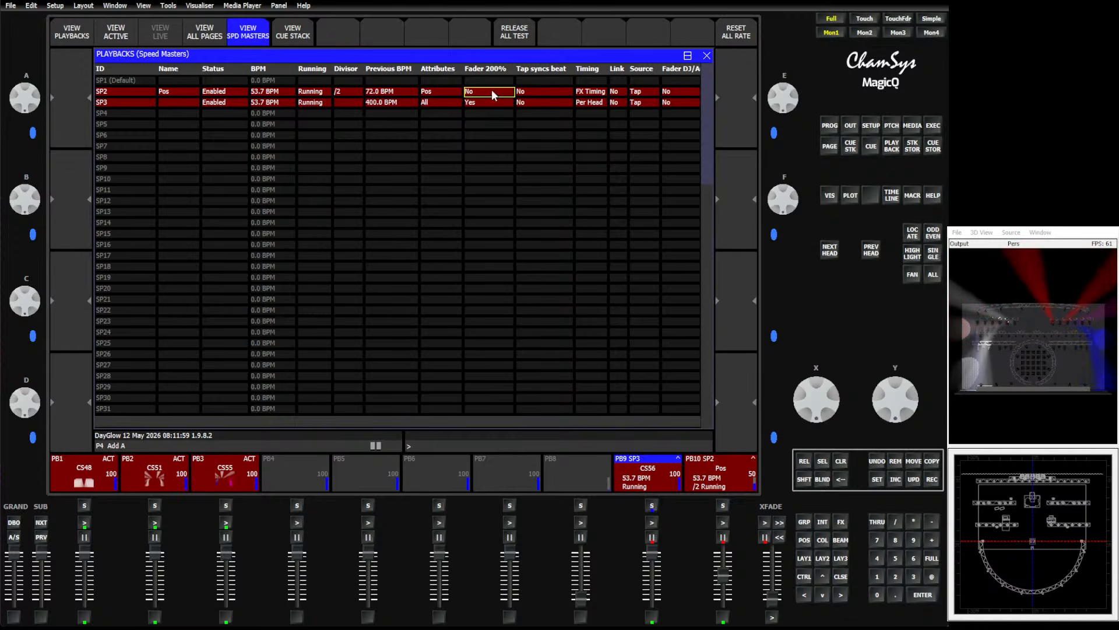
Restrict speed master SP3 to the Col attributes in the speed masters list
{"action": "double_click", "coordinate": [443, 102]}
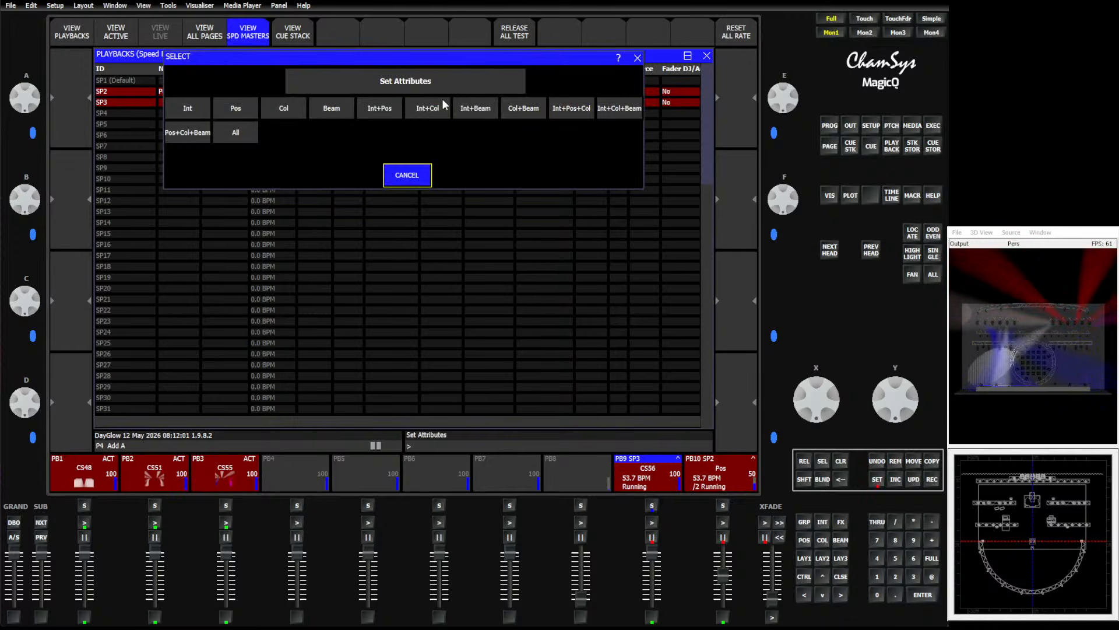
{"action": "left_click", "coordinate": [293, 107]}
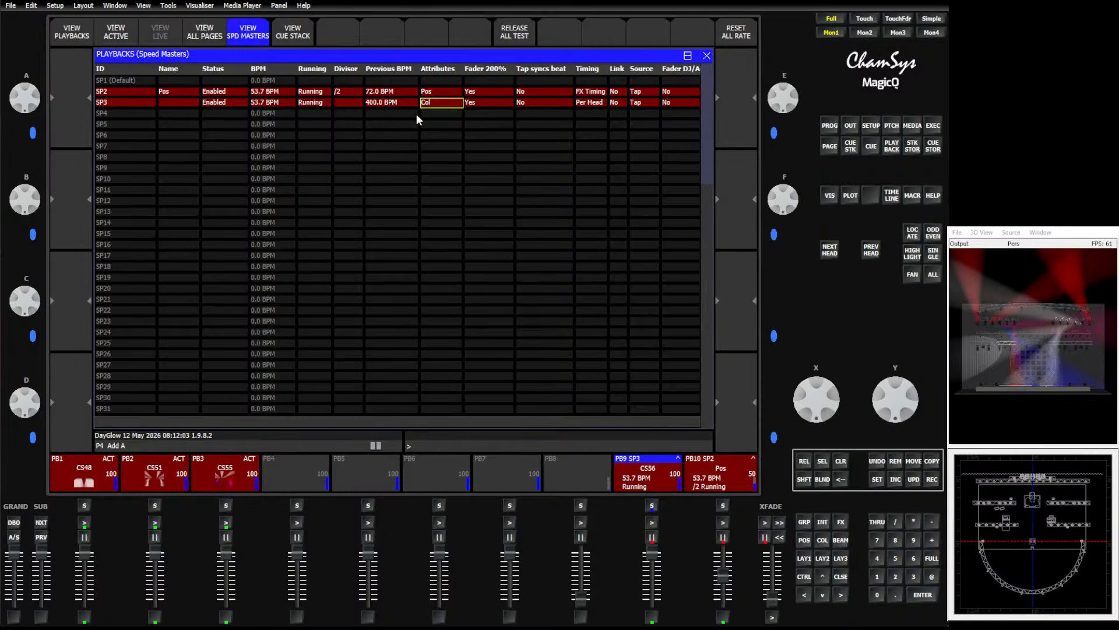
{"action": "left_click", "coordinate": [380, 102]}
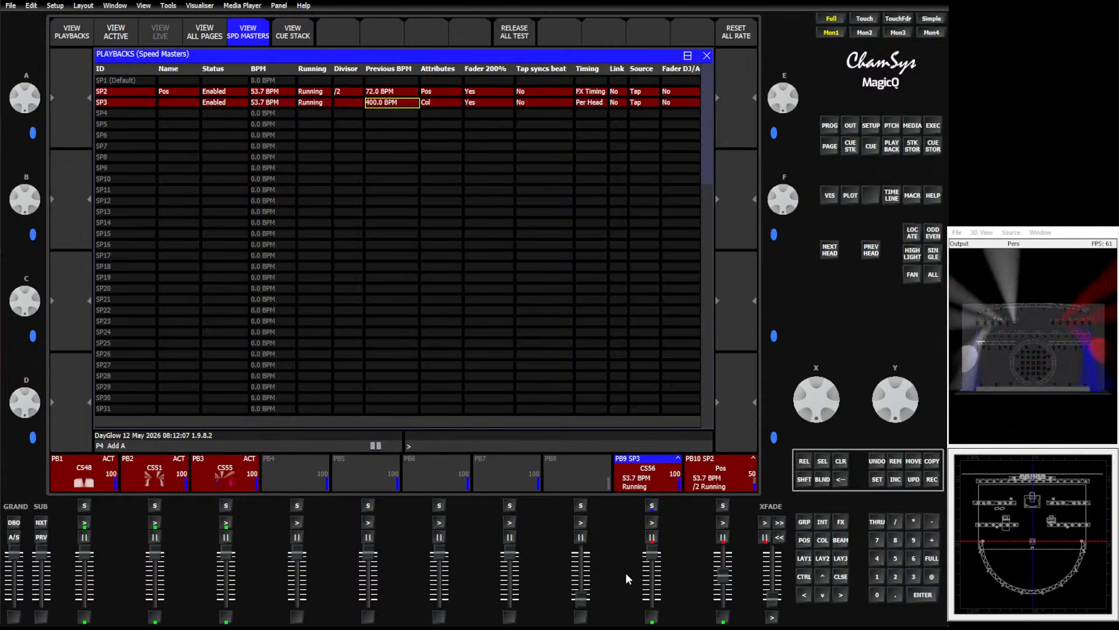
Tap in a tempo of about 124.2 BPM for SP3 on PB9 and ride its fader to about 53% for 128.2 BPM
{"action": "left_click", "coordinate": [652, 618]}
{"action": "left_click", "coordinate": [651, 618]}
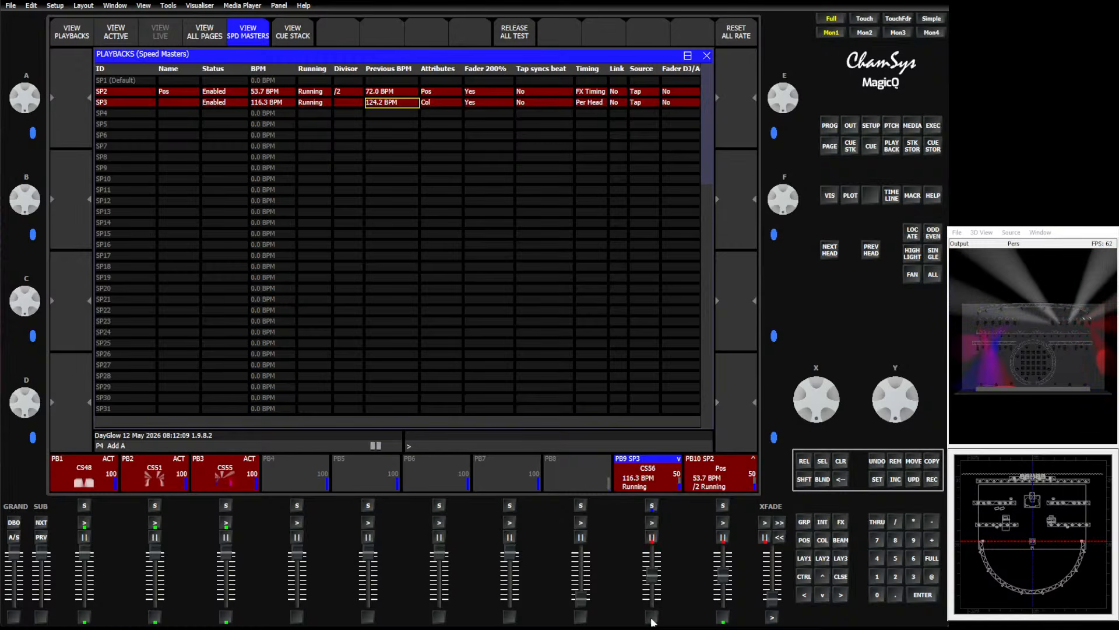
{"action": "left_click", "coordinate": [652, 618]}
{"action": "left_click", "coordinate": [652, 618]}
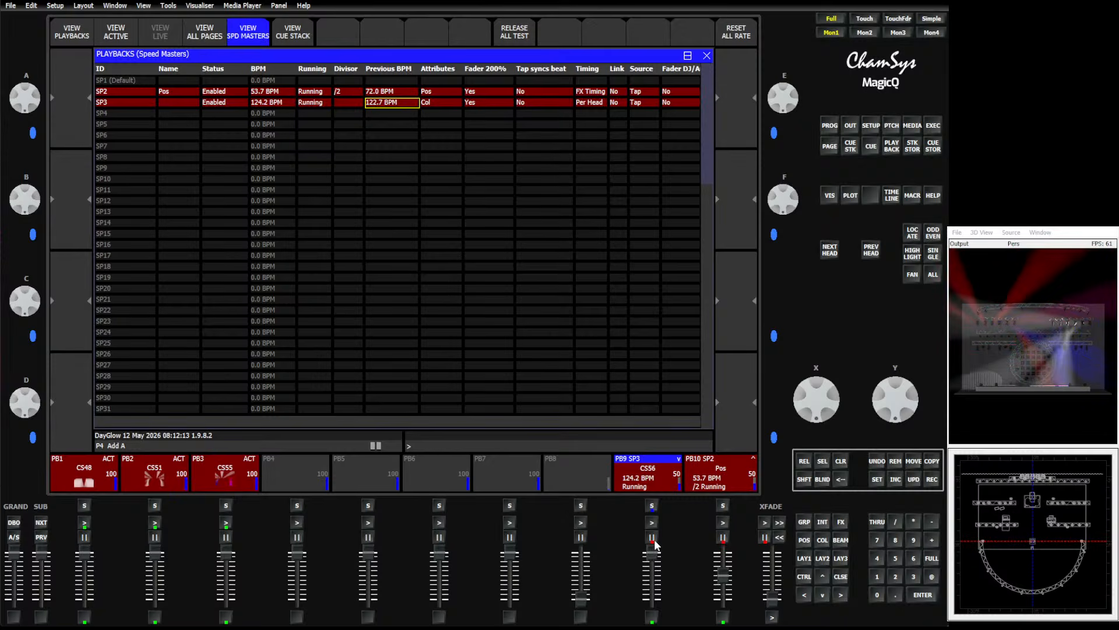
{"action": "left_click_drag", "start_coordinate": [653, 546], "coordinate": [654, 572]}
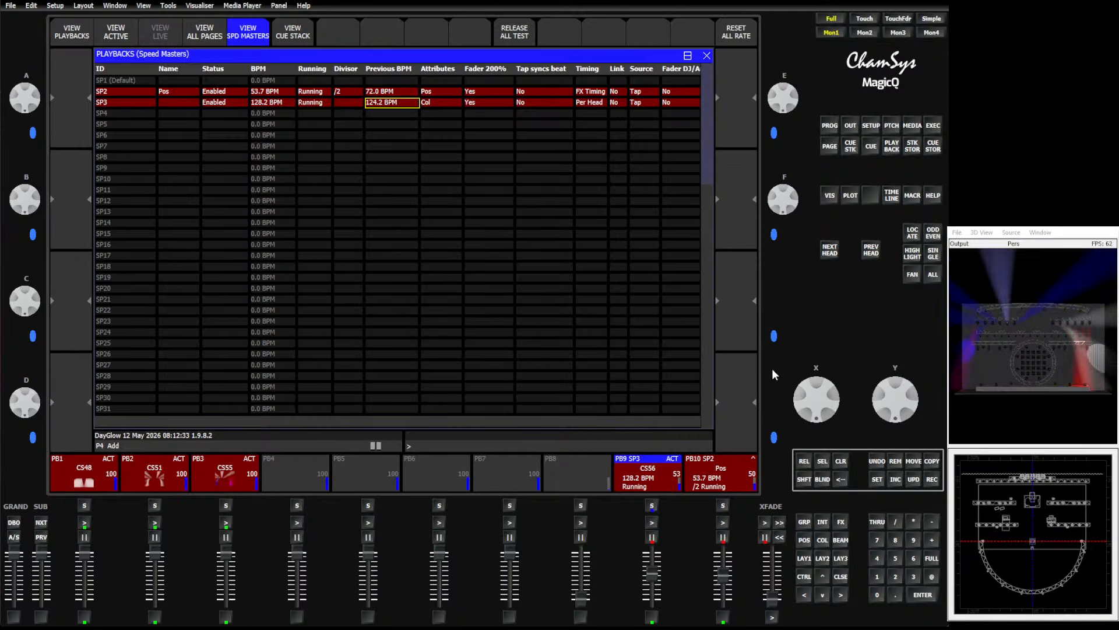
Bring up the group and palette layout and release playbacks PB2 and PB3
{"action": "left_click", "coordinate": [805, 558]}
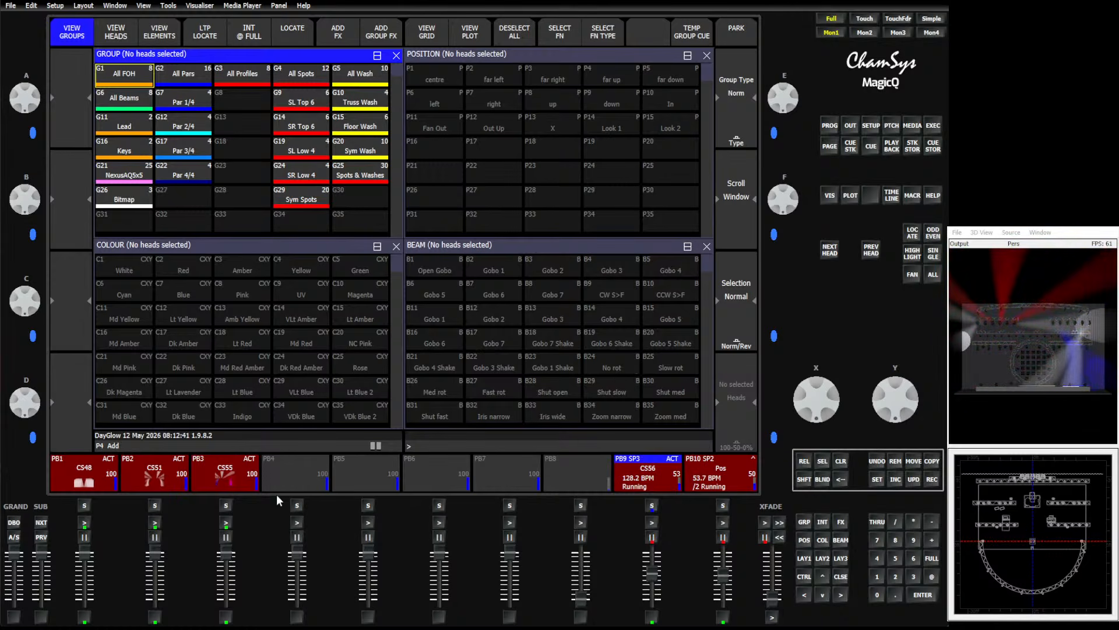
{"action": "left_click", "coordinate": [169, 479]}
{"action": "left_click", "coordinate": [804, 461]}
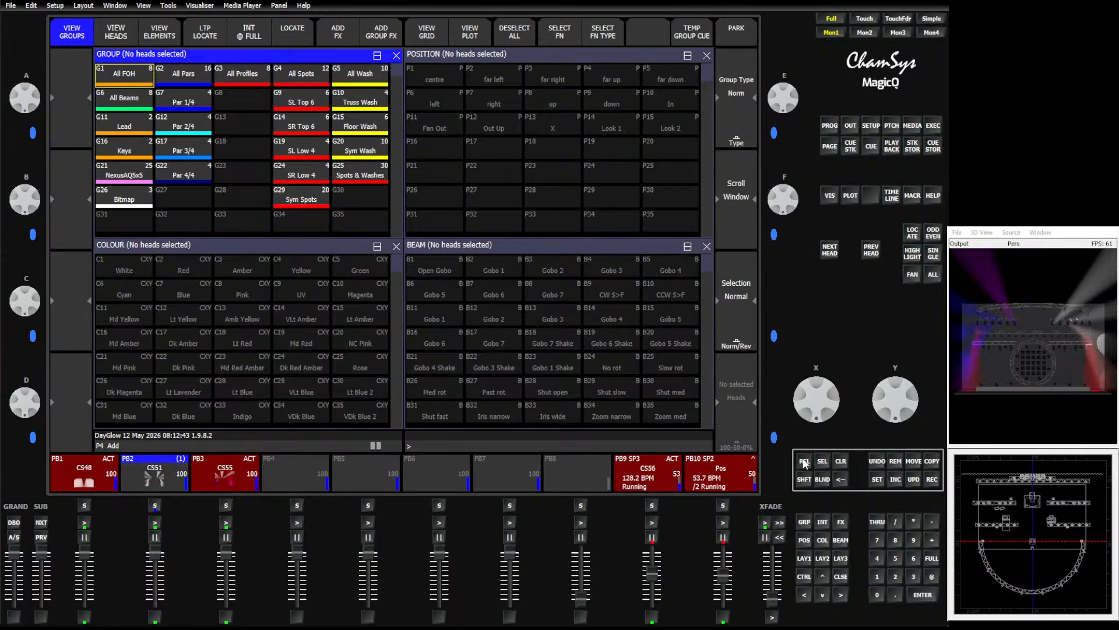
{"action": "left_click", "coordinate": [232, 475]}
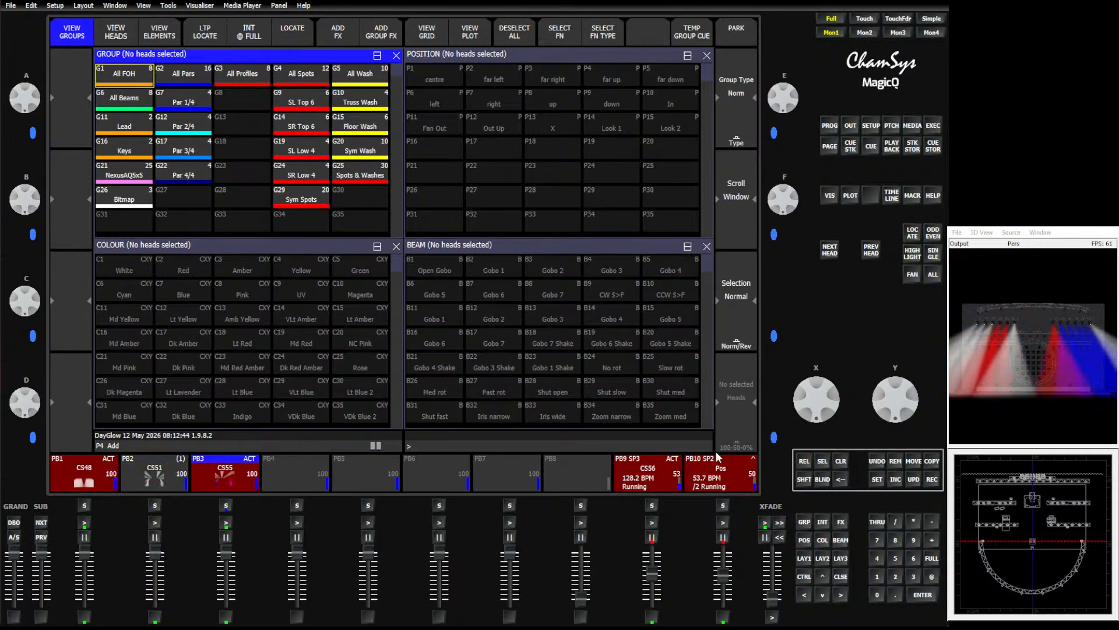
{"action": "left_click", "coordinate": [803, 461]}
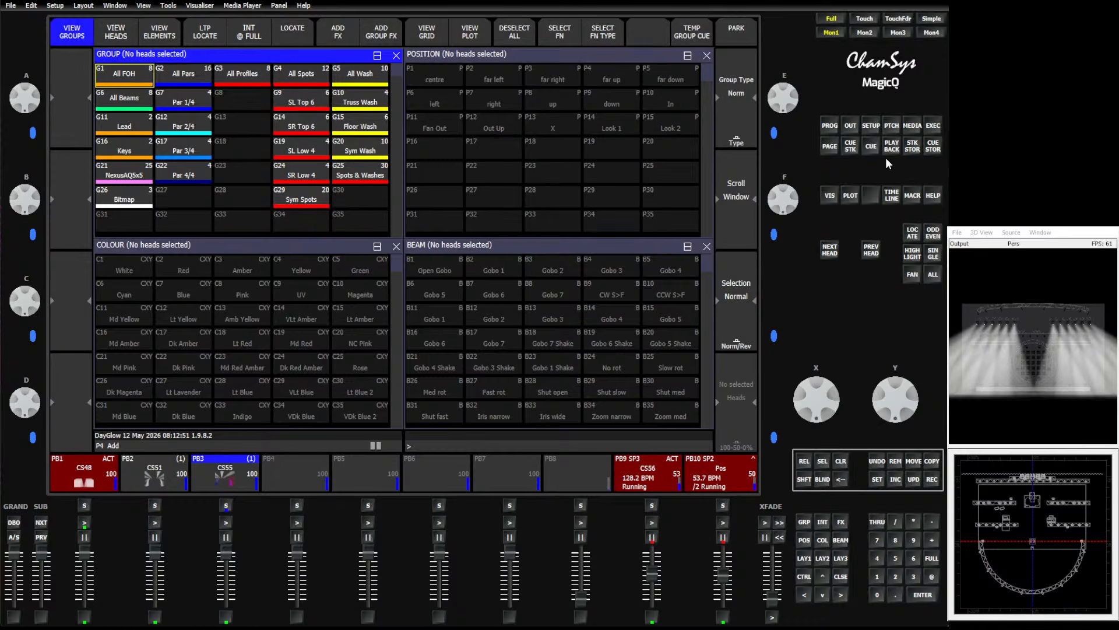
Set the Programmer Speed Master to SP10 in the console's programmer settings
{"action": "left_click", "coordinate": [872, 126]}
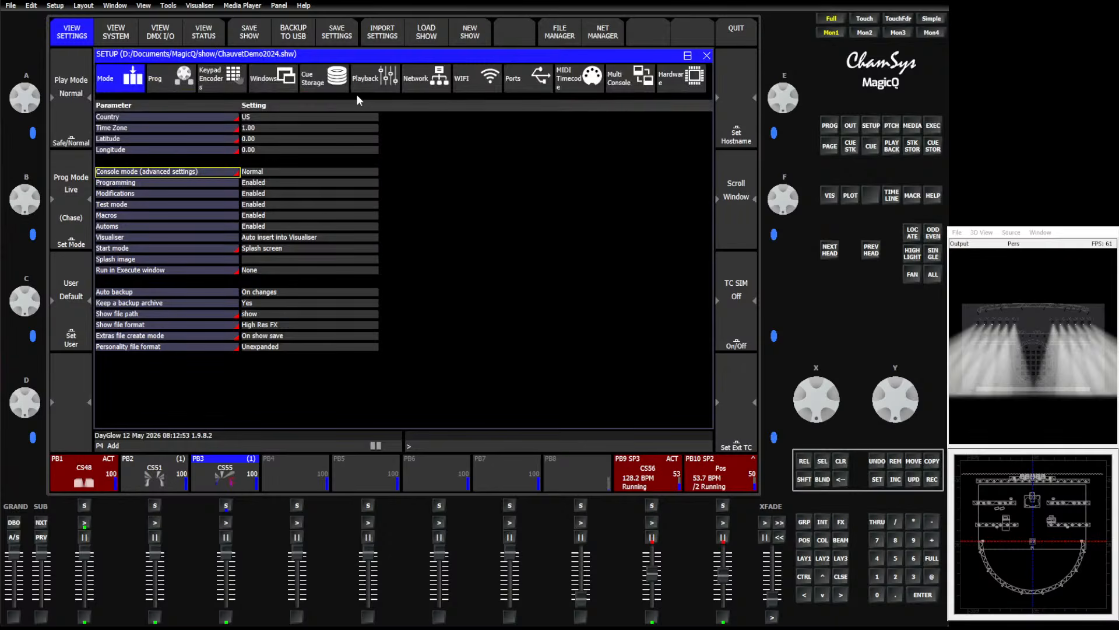
{"action": "left_click", "coordinate": [222, 83]}
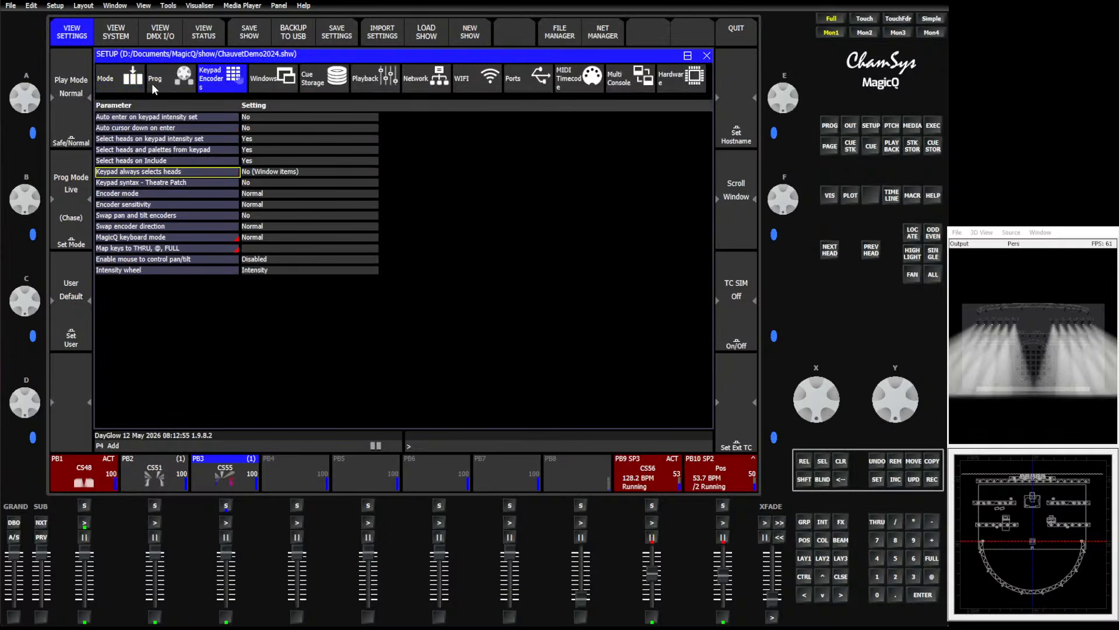
{"action": "left_click", "coordinate": [168, 86]}
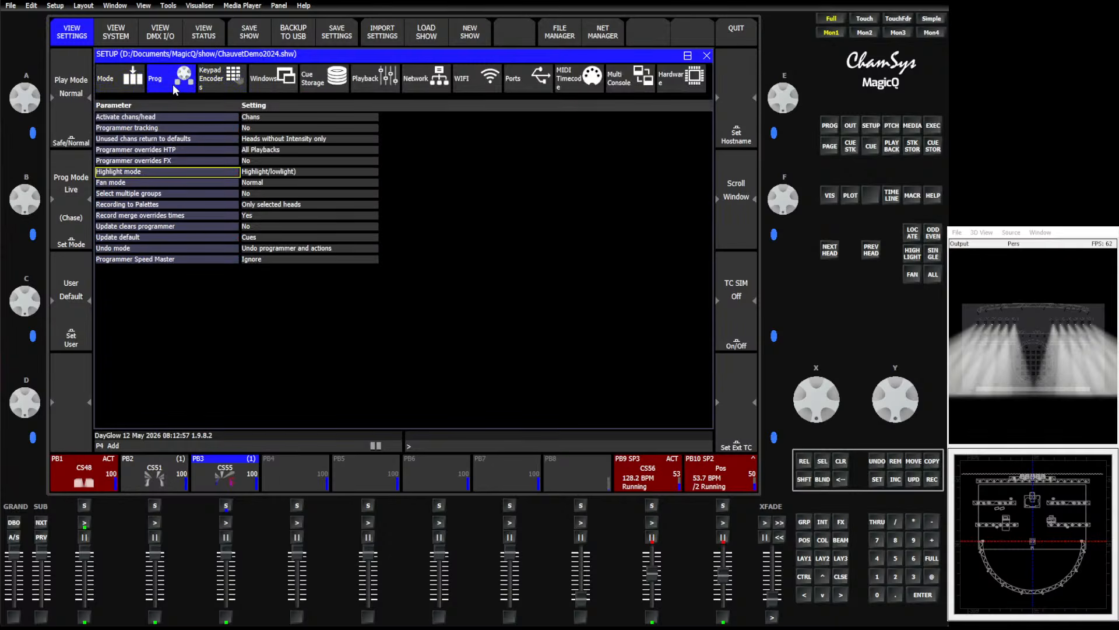
{"action": "left_click", "coordinate": [176, 257]}
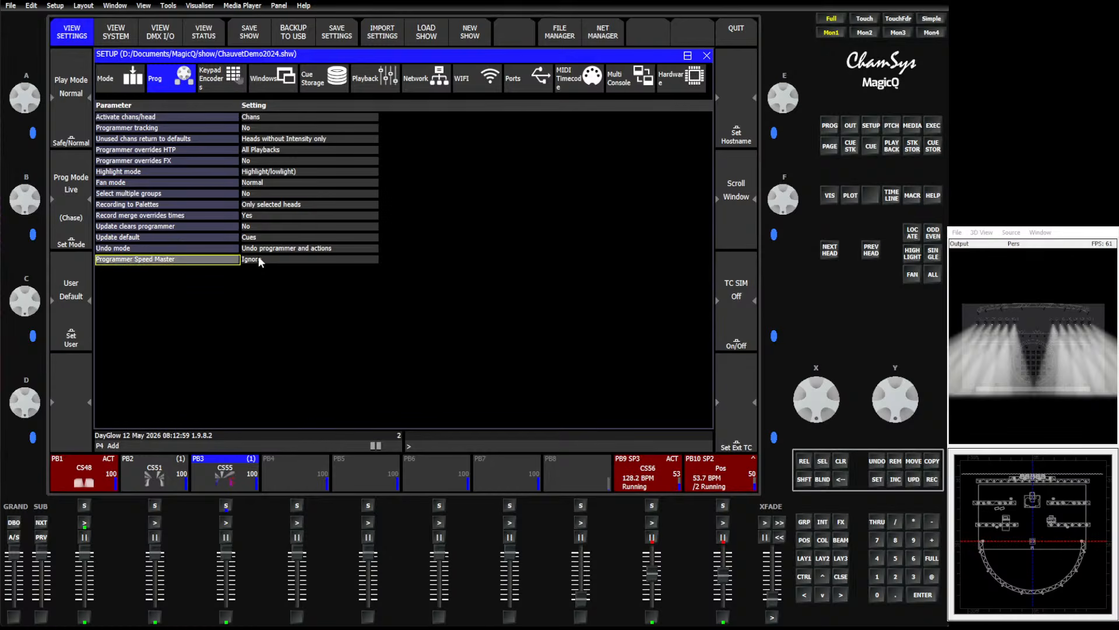
{"action": "left_click", "coordinate": [279, 263]}
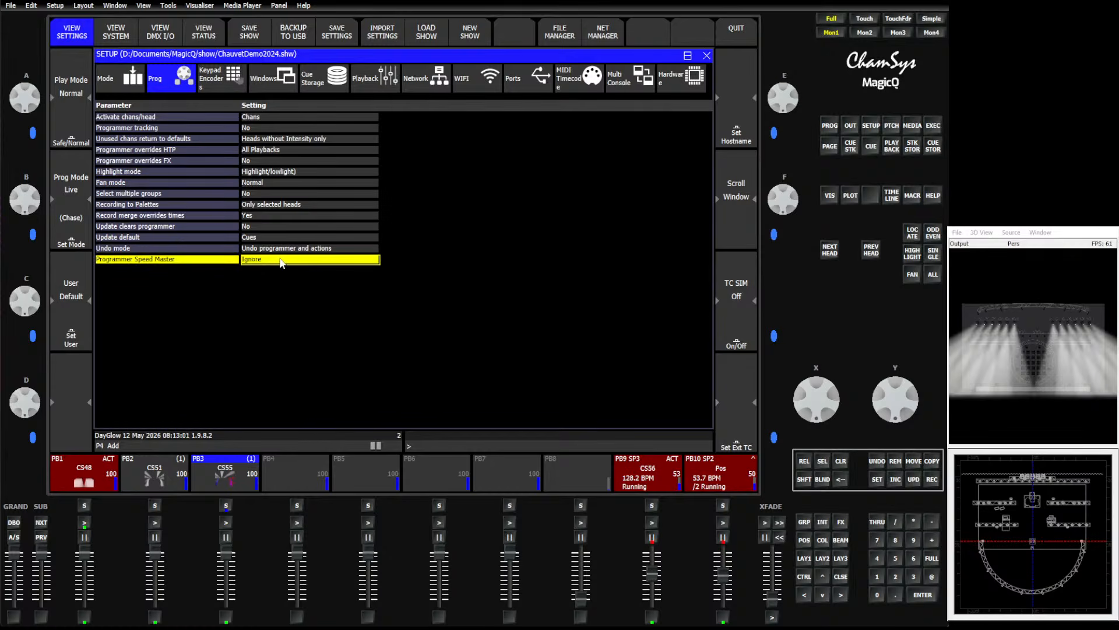
{"action": "left_click", "coordinate": [280, 262]}
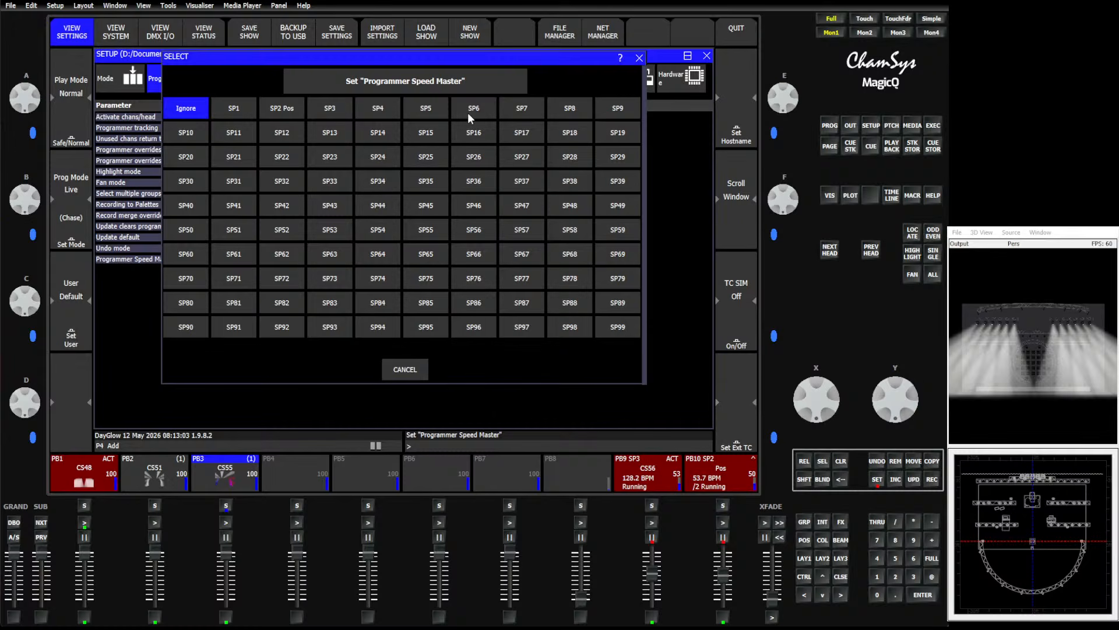
{"action": "left_click", "coordinate": [195, 132]}
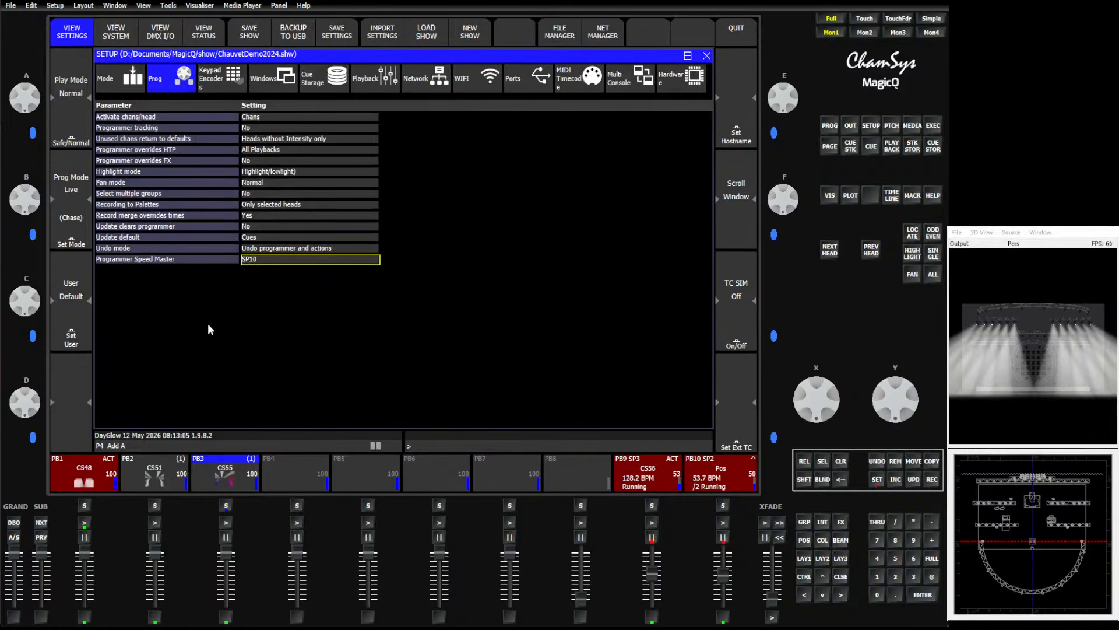
Record a cue to the empty playback PB7 and open its cue stack
{"action": "left_click", "coordinate": [933, 479]}
{"action": "left_click", "coordinate": [506, 479]}
{"action": "left_click", "coordinate": [506, 480]}
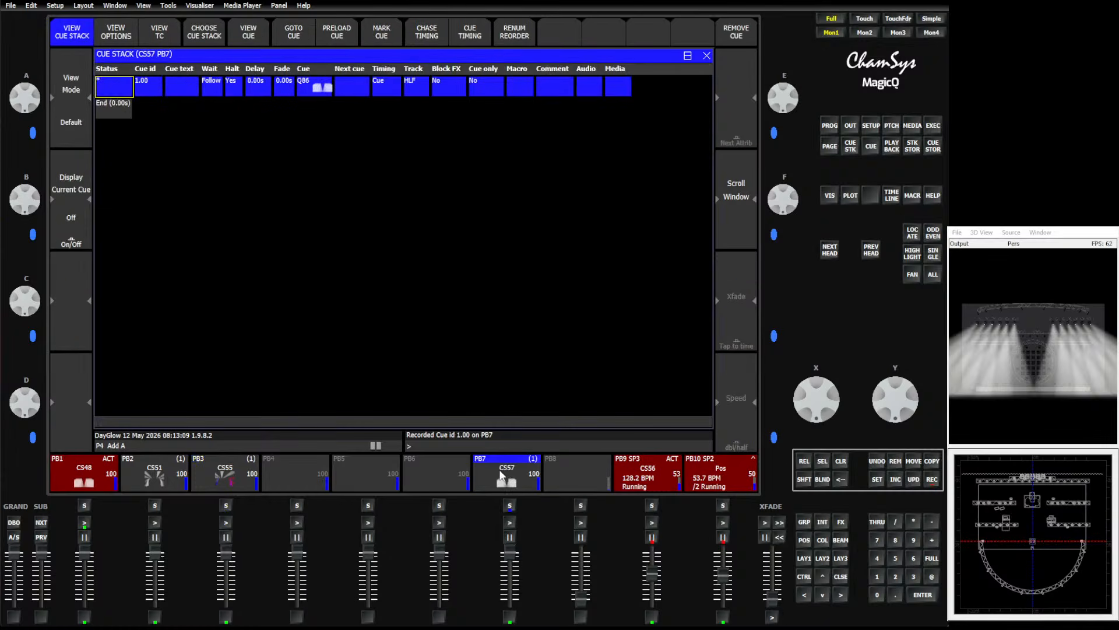
Make PB7's cue stack the speed master SP10 in its function options and activate it
{"action": "left_click", "coordinate": [127, 40]}
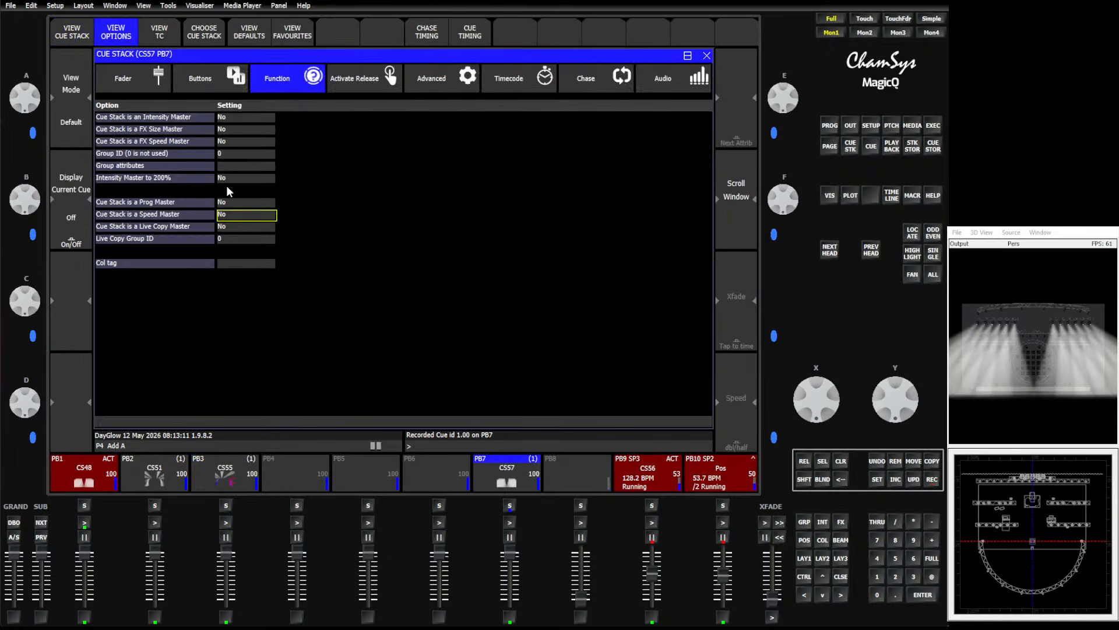
{"action": "left_click", "coordinate": [231, 218]}
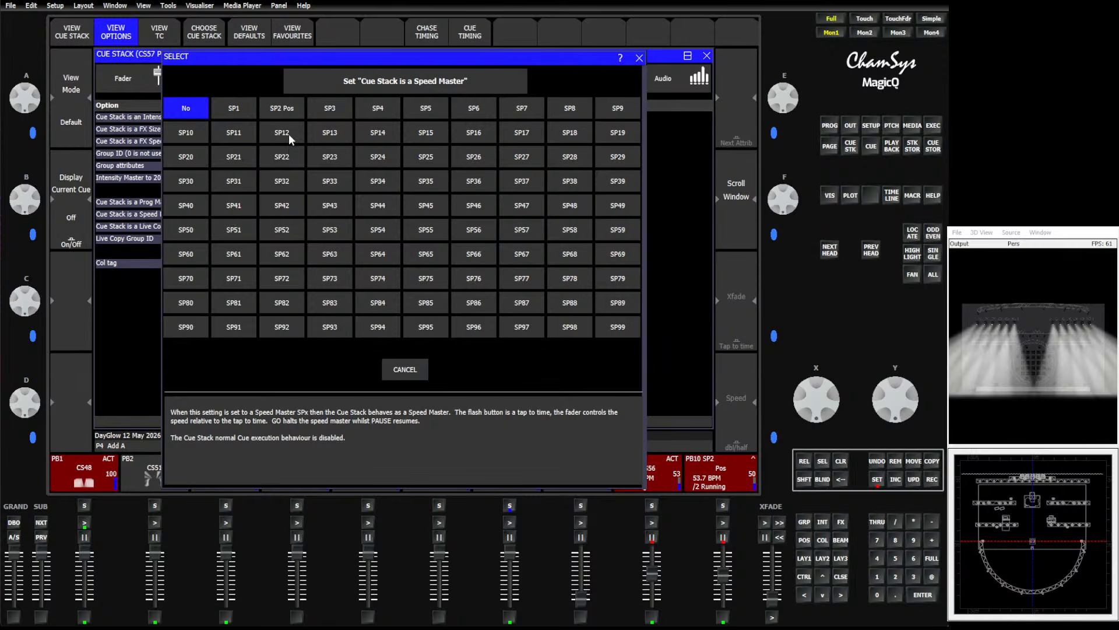
{"action": "left_click", "coordinate": [204, 138]}
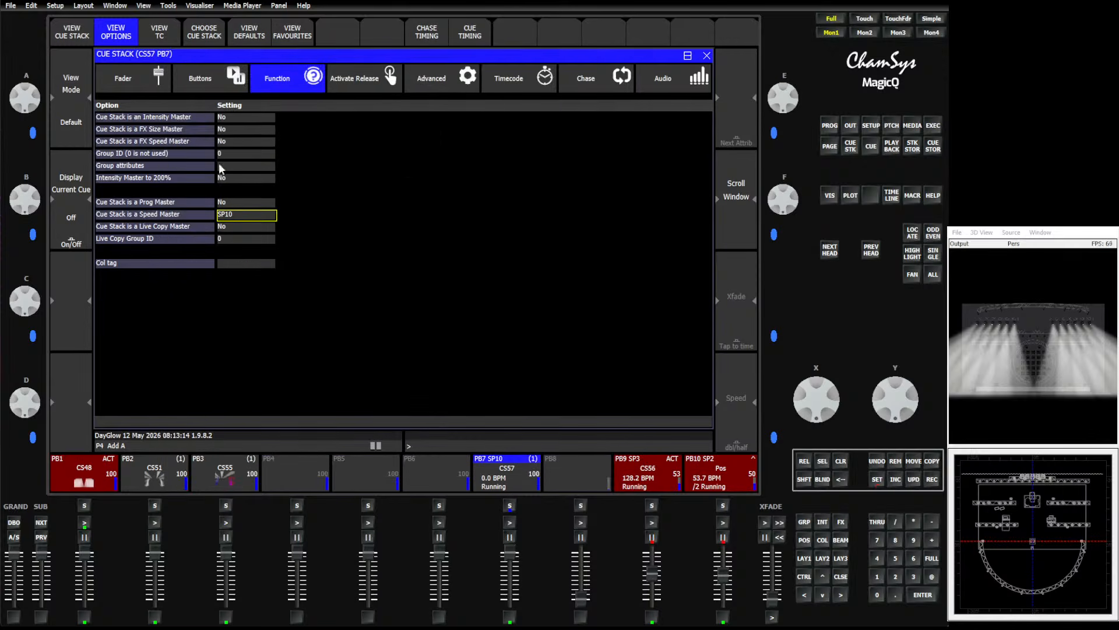
{"action": "left_click", "coordinate": [512, 522]}
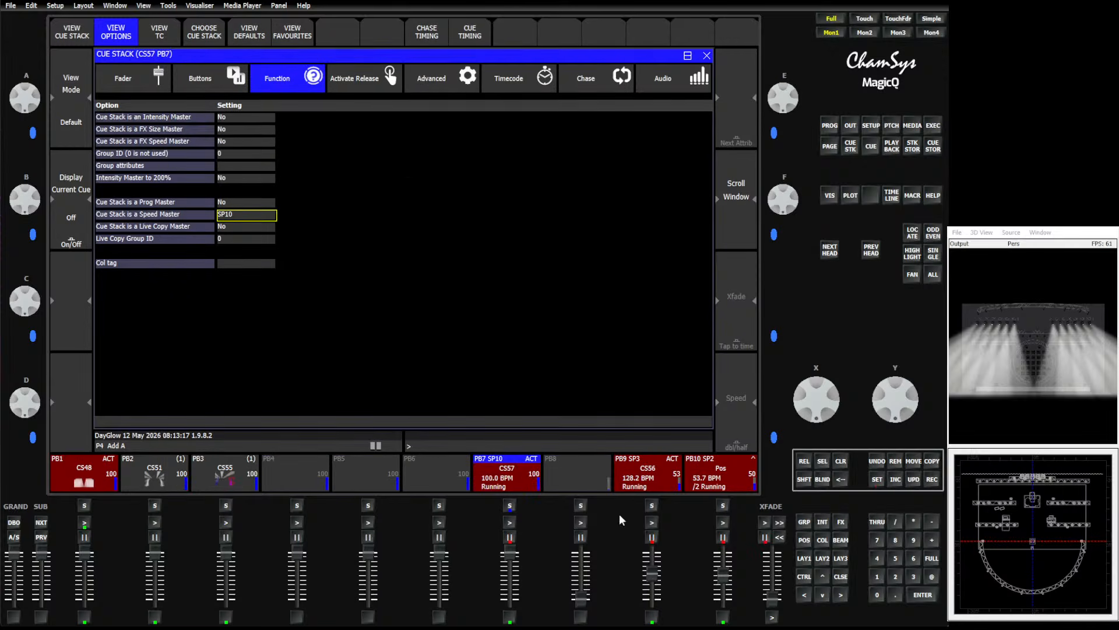
Add the tiltsine position effect to the All Spots group in the programmer
{"action": "left_click", "coordinate": [804, 522]}
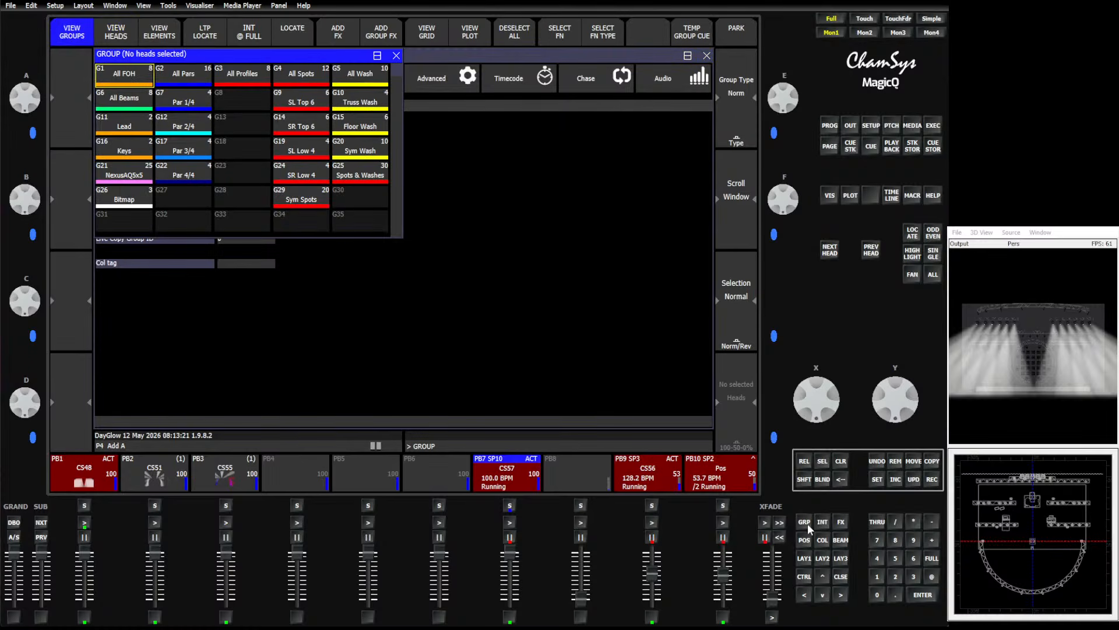
{"action": "left_click", "coordinate": [285, 76]}
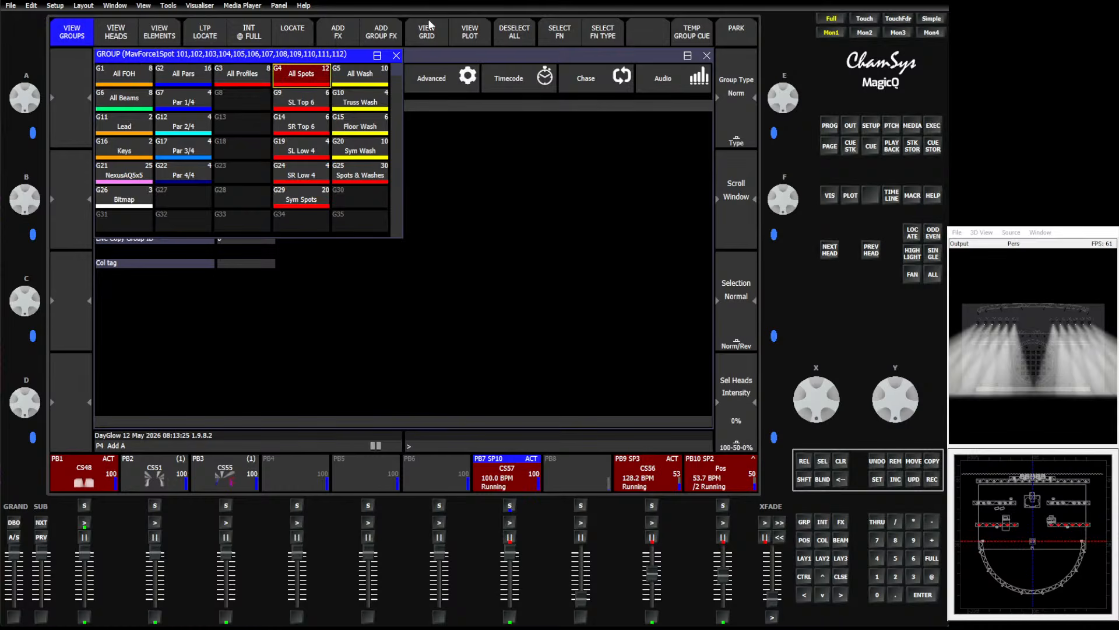
{"action": "left_click", "coordinate": [375, 36]}
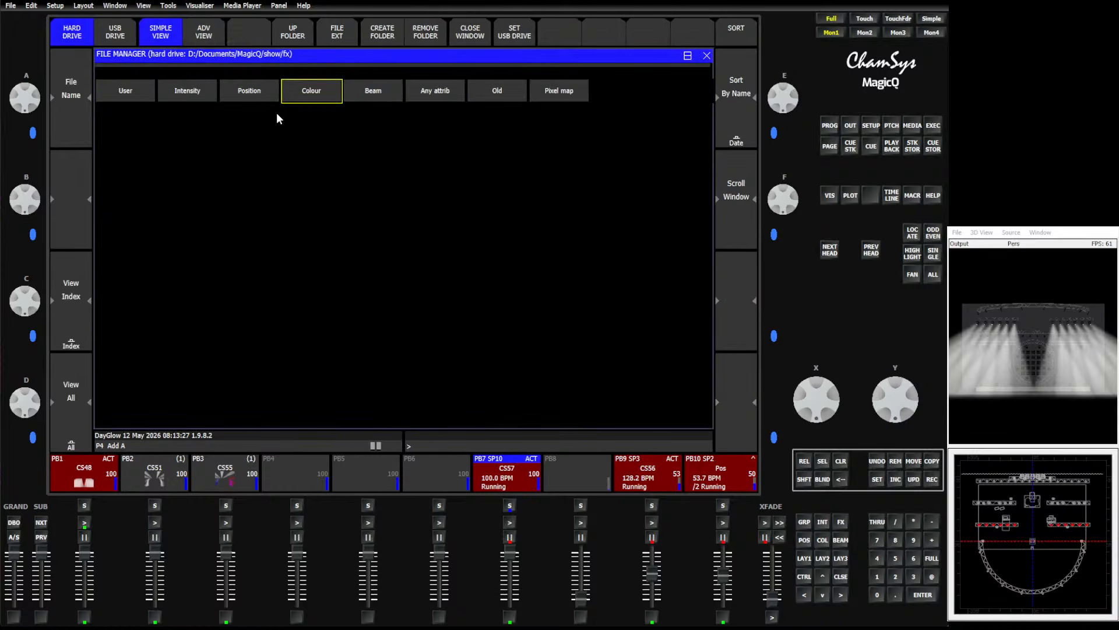
{"action": "left_click", "coordinate": [249, 93]}
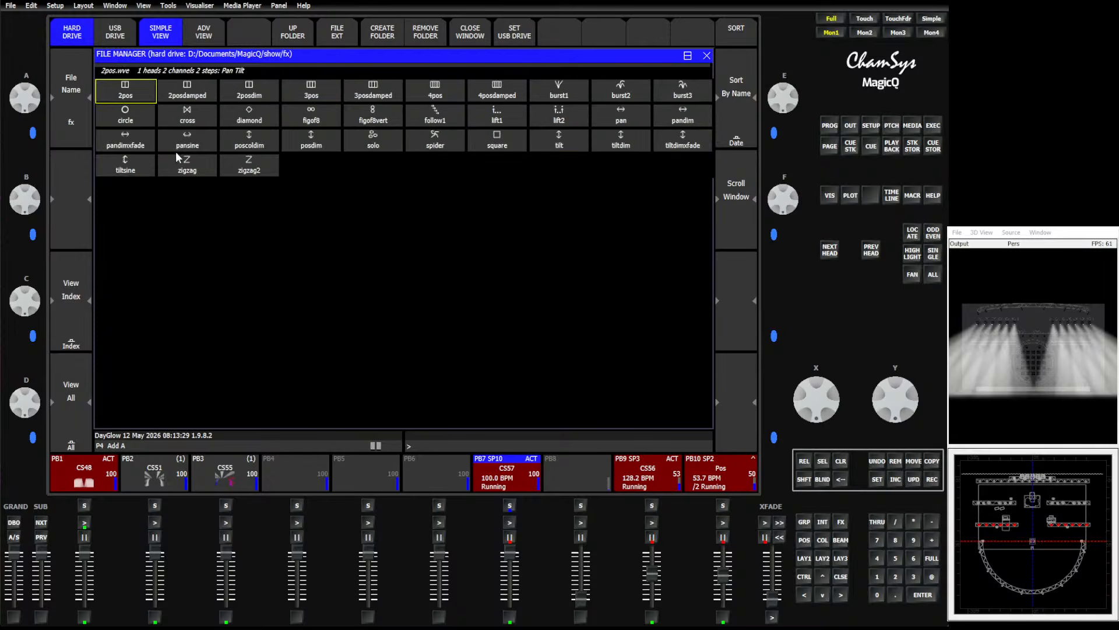
{"action": "left_click", "coordinate": [125, 165]}
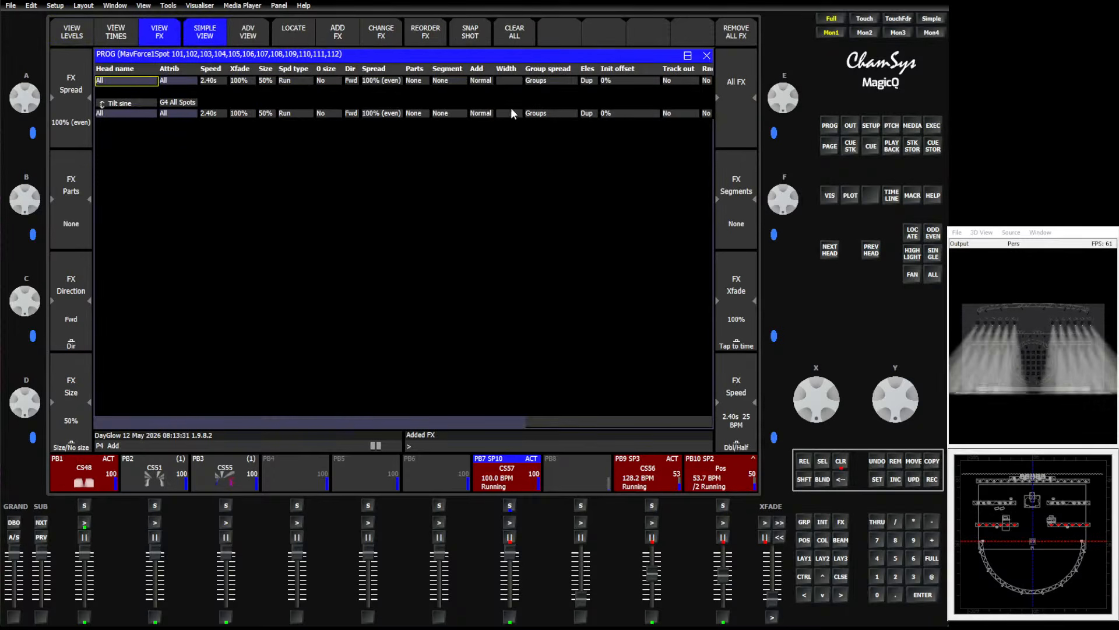
Spread the tilt sine effect within groups and slow SP10 to 12 BPM with PB7's fader at about 19%
{"action": "left_click", "coordinate": [536, 114]}
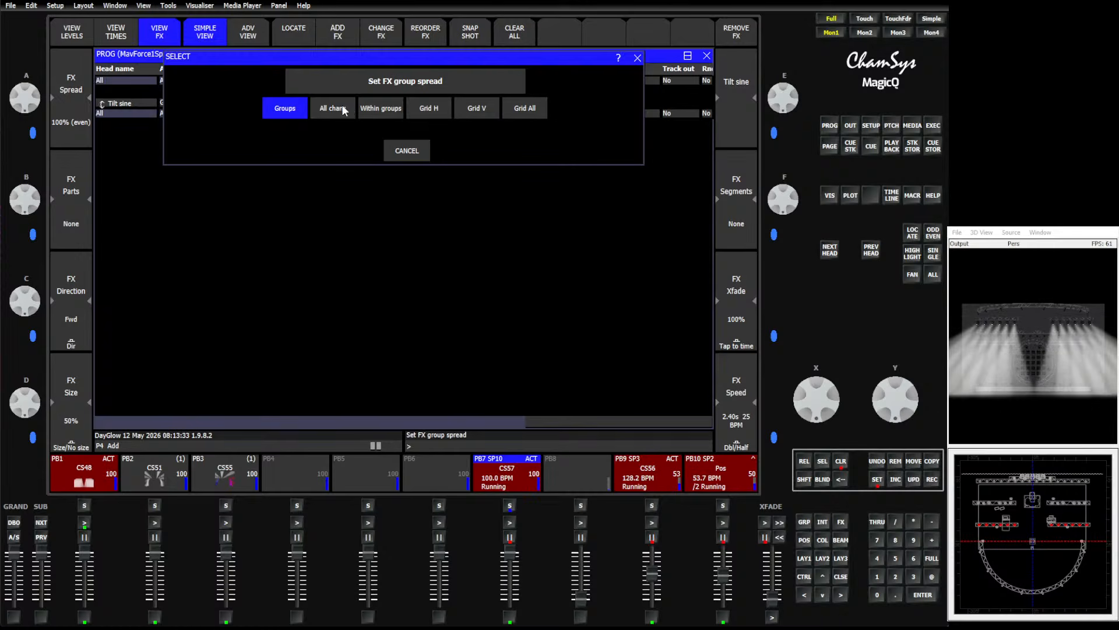
{"action": "left_click", "coordinate": [385, 108]}
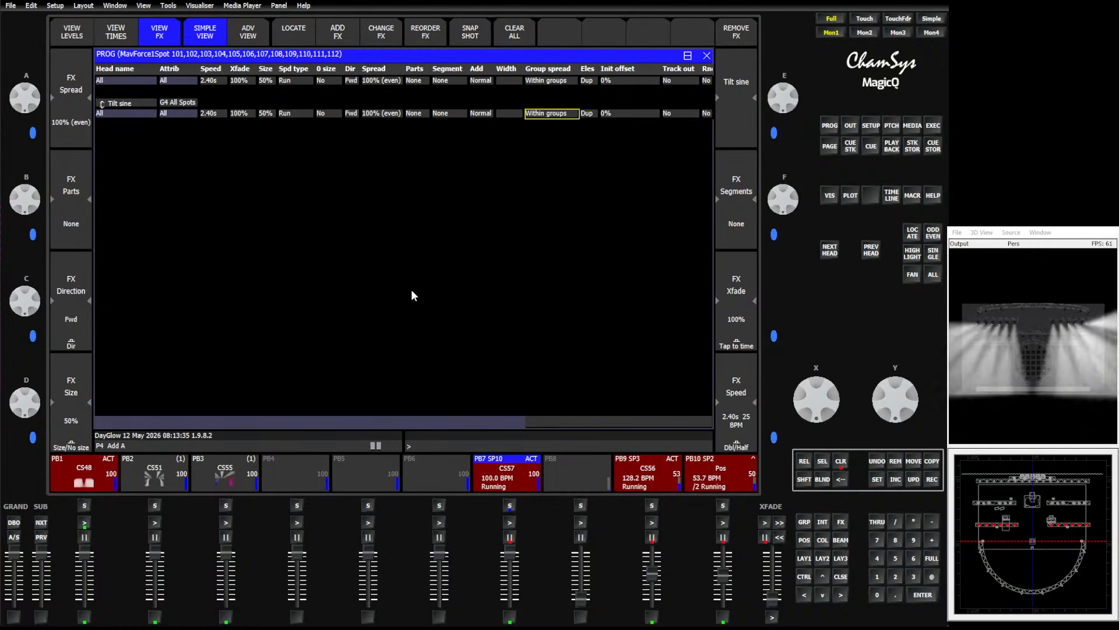
{"action": "left_click_drag", "start_coordinate": [505, 561], "coordinate": [516, 596]}
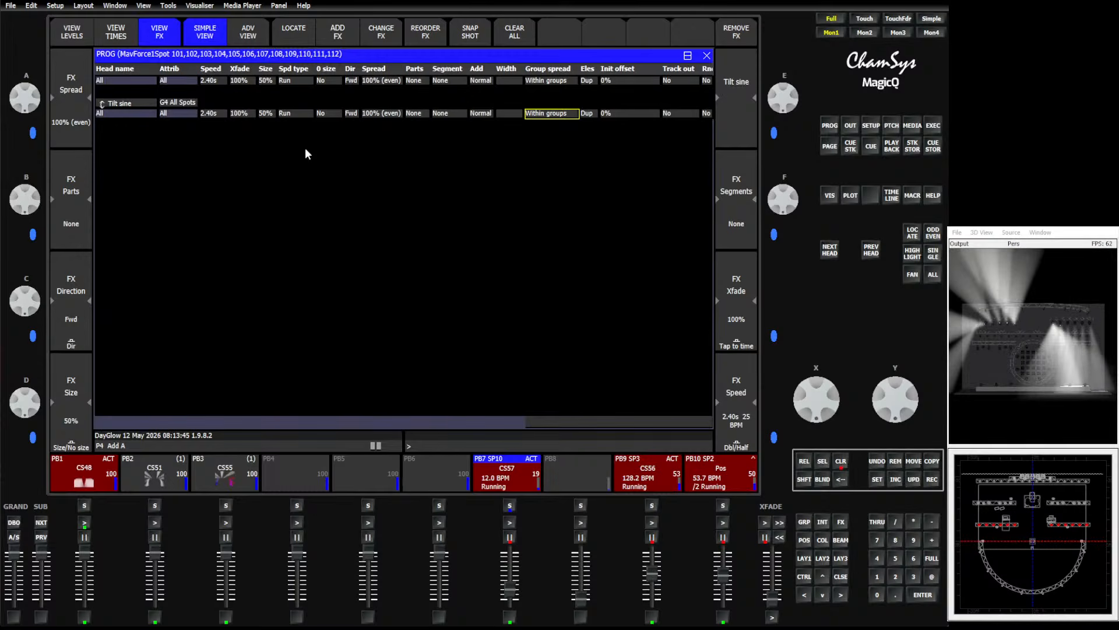
Add the Pulse effect from the any-attribute effects to the Dimmer of the selected MavForce1Spot heads
{"action": "left_click", "coordinate": [338, 32]}
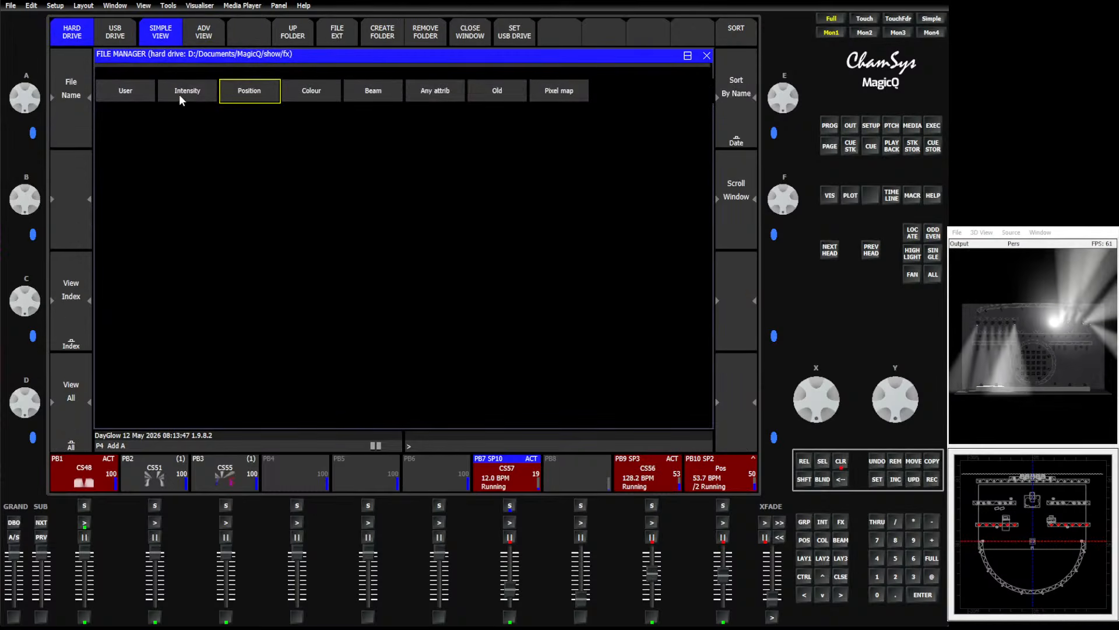
{"action": "left_click", "coordinate": [449, 92]}
{"action": "left_click", "coordinate": [132, 116]}
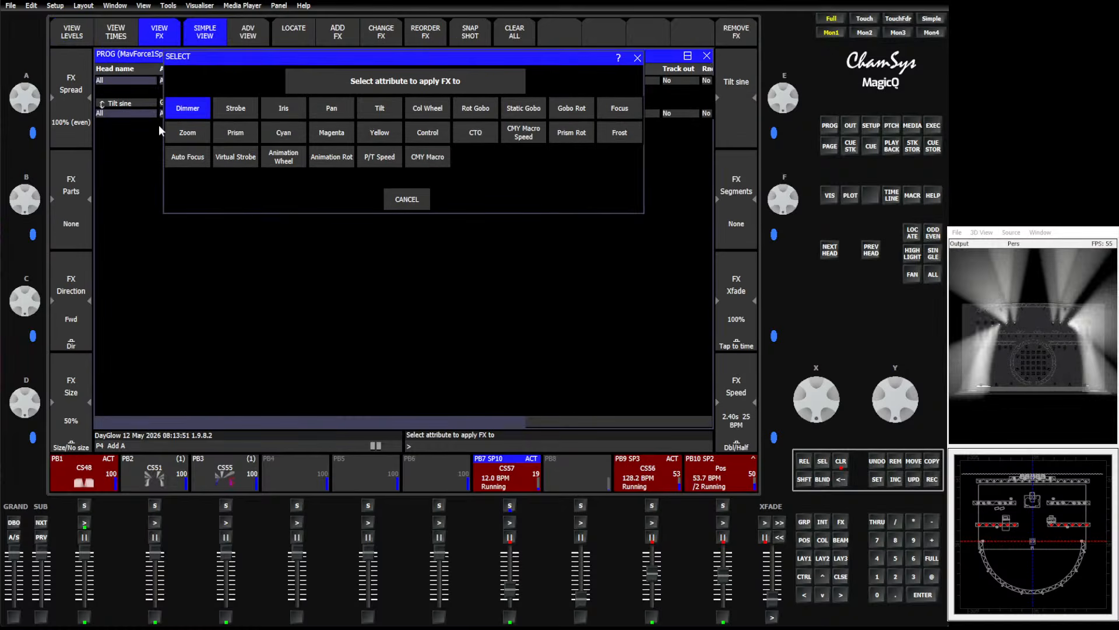
{"action": "left_click", "coordinate": [204, 114]}
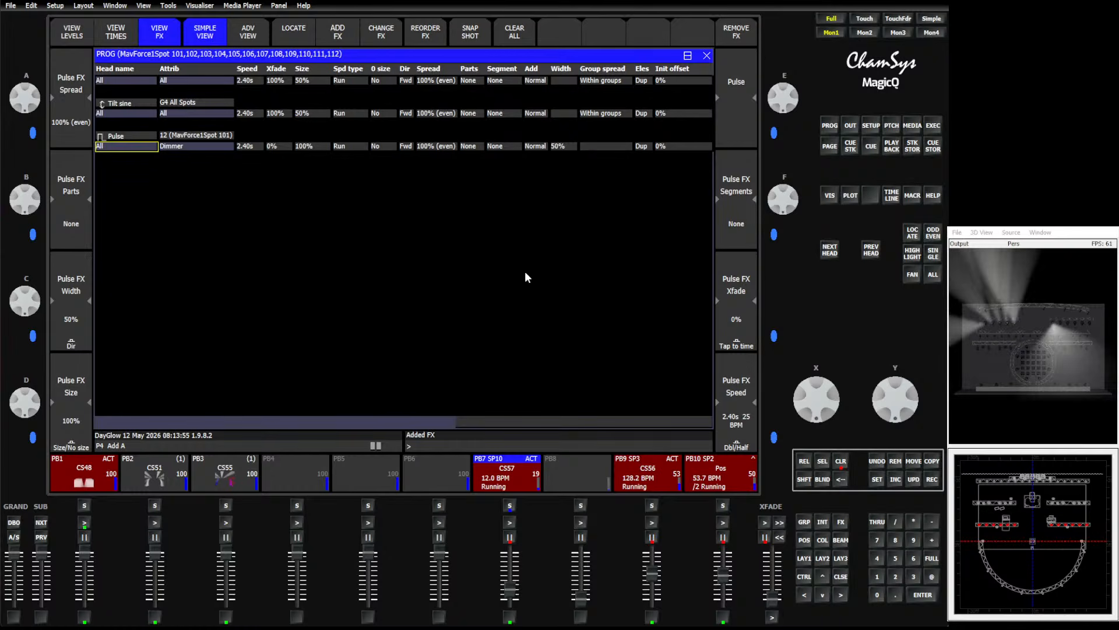
Tap SP10 to about 110.9 BPM on PB7 and set the pulse effect's Xfade to 50%
{"action": "left_click", "coordinate": [512, 618]}
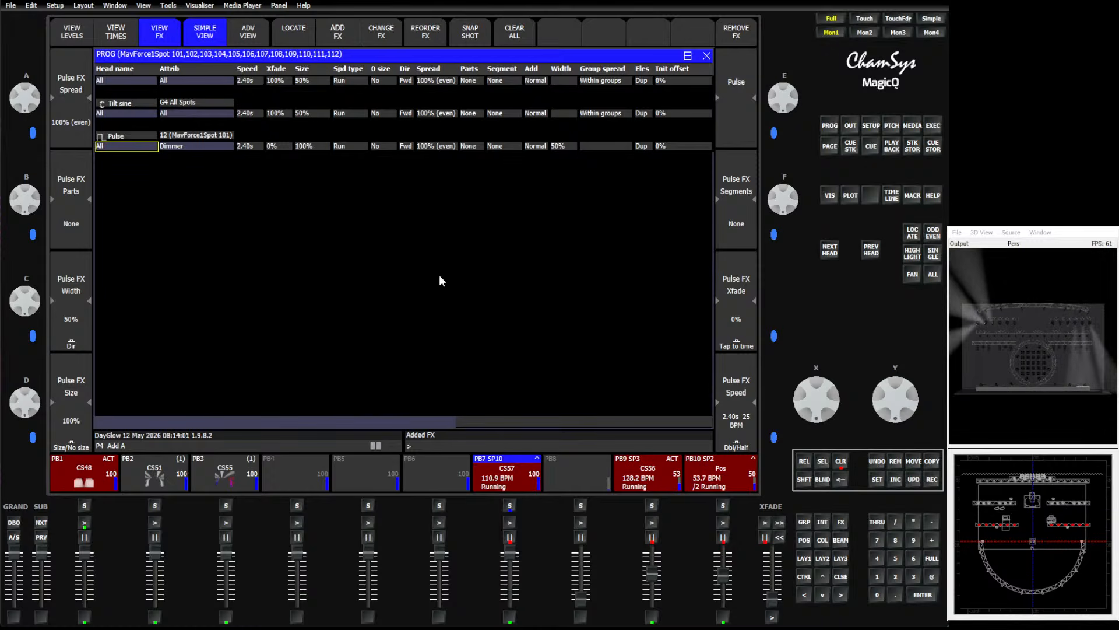
{"action": "left_click", "coordinate": [278, 146]}
{"action": "type", "text": "50"}
{"action": "key", "text": "Return"}
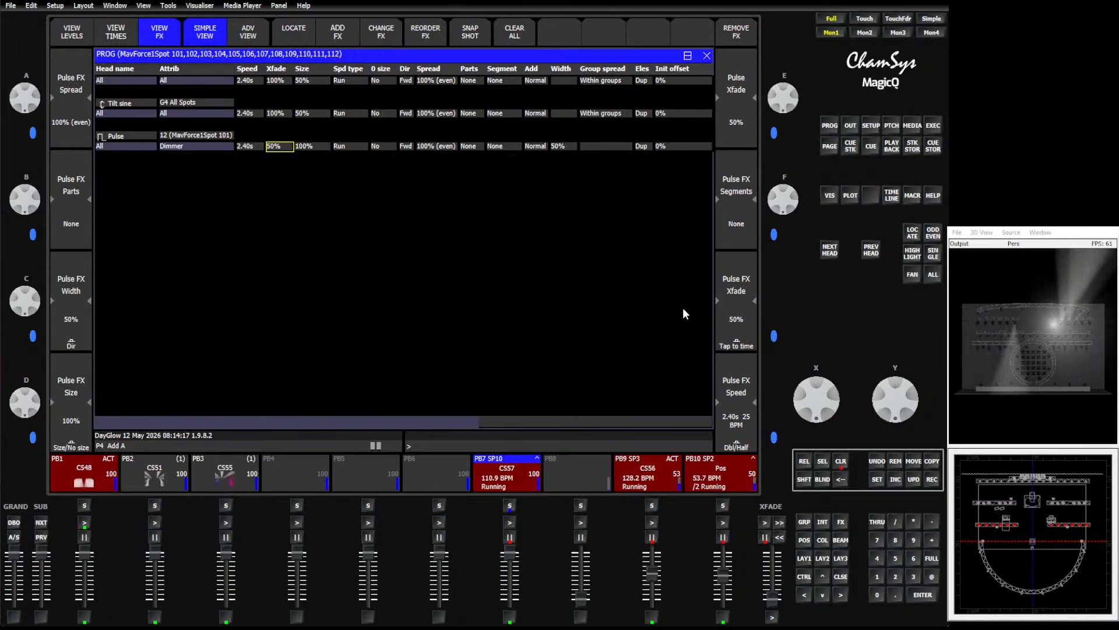
Clear the programmer and bring up the group and colour palette windows for the All Spots heads
{"action": "left_click", "coordinate": [840, 460]}
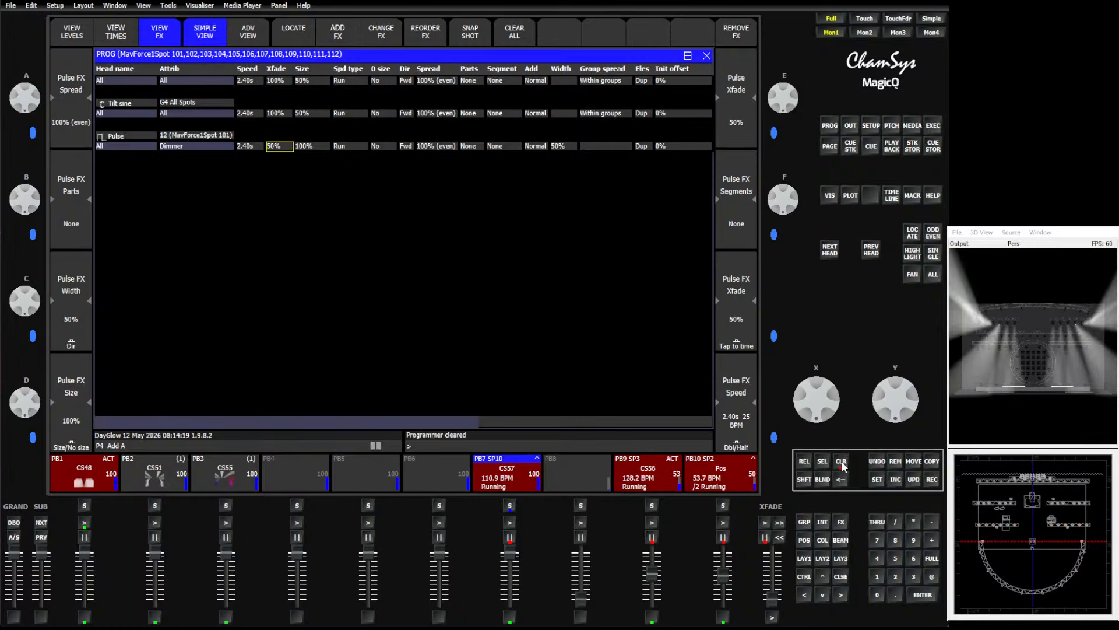
{"action": "left_click", "coordinate": [802, 523]}
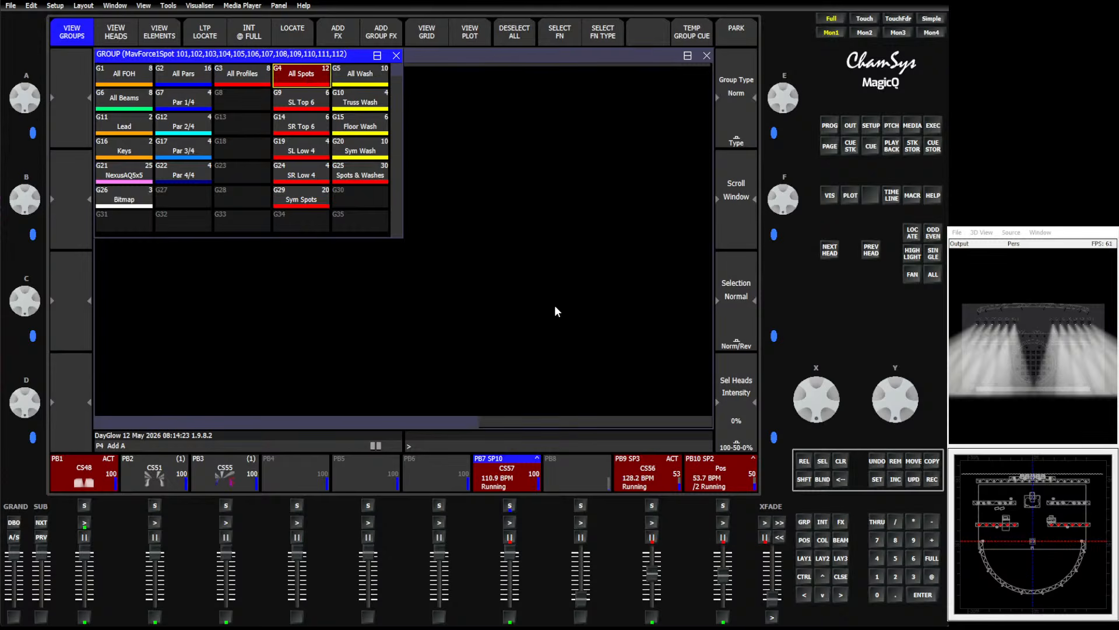
{"action": "left_click", "coordinate": [819, 540]}
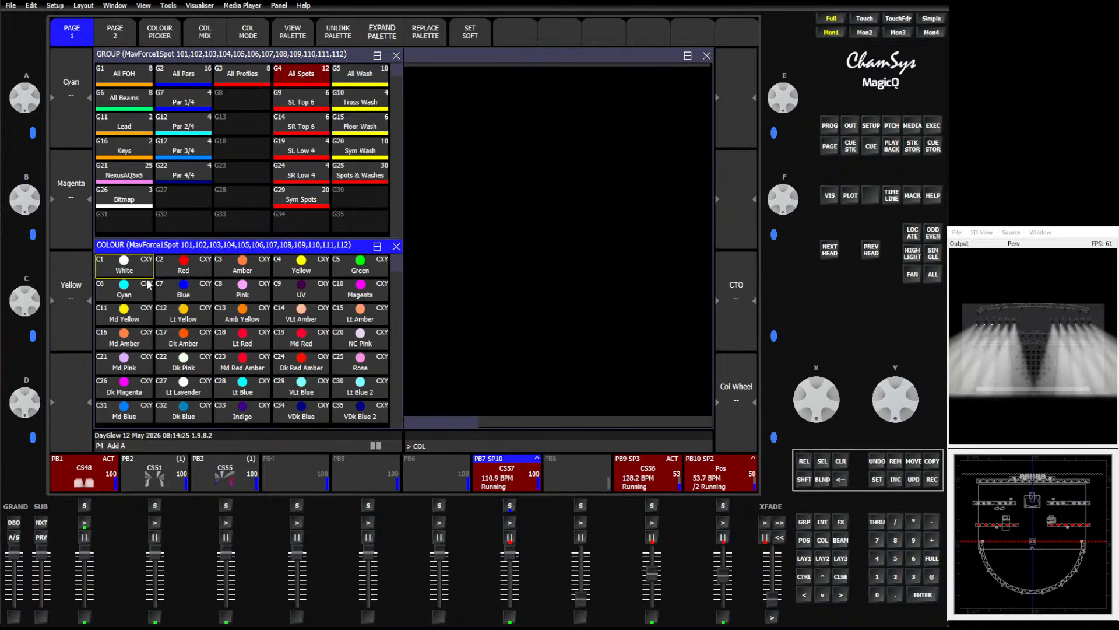
Try to record colour palettes C1 White through C10 Magenta onto playback PB6
{"action": "left_click_drag", "start_coordinate": [121, 267], "coordinate": [352, 296]}
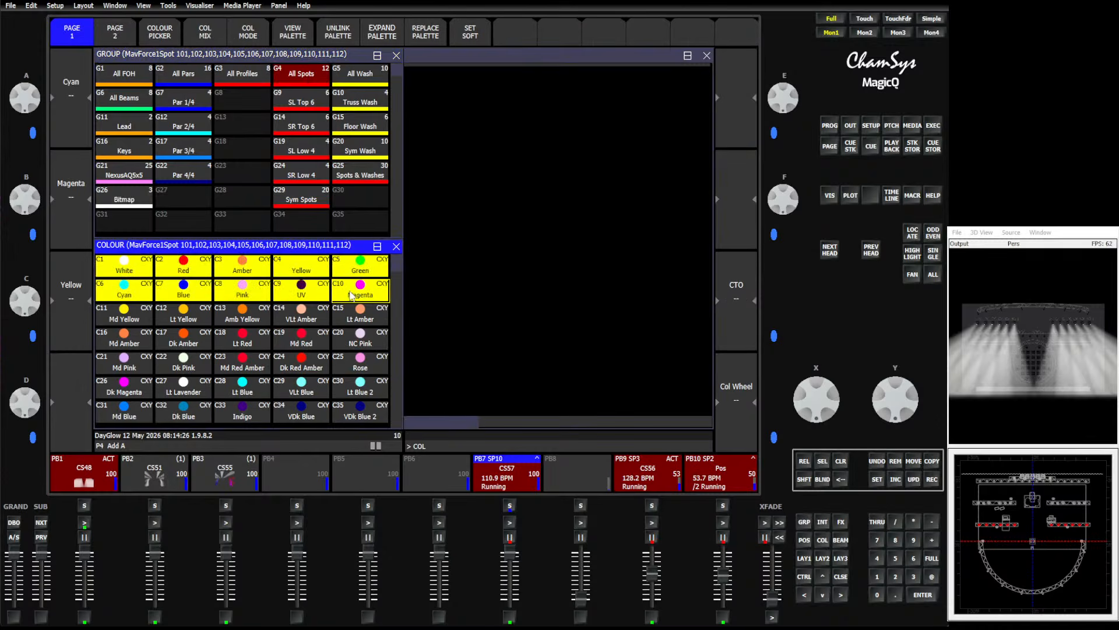
{"action": "left_click", "coordinate": [932, 479]}
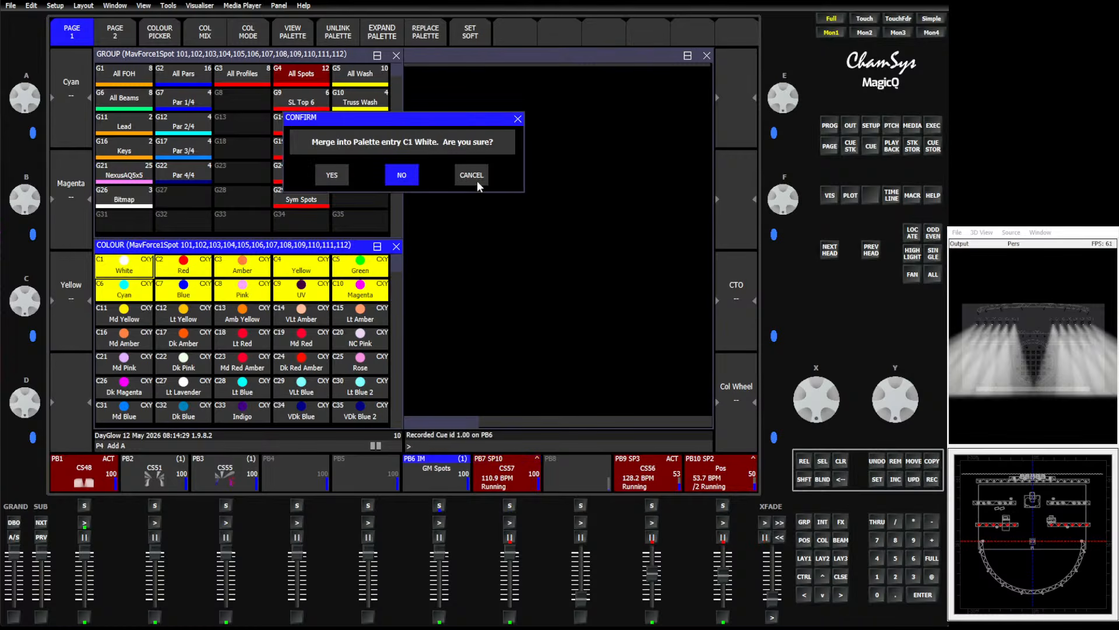
{"action": "left_click", "coordinate": [472, 175]}
{"action": "scroll", "coordinate": [203, 319], "scroll_direction": "up", "scroll_amount": 1}
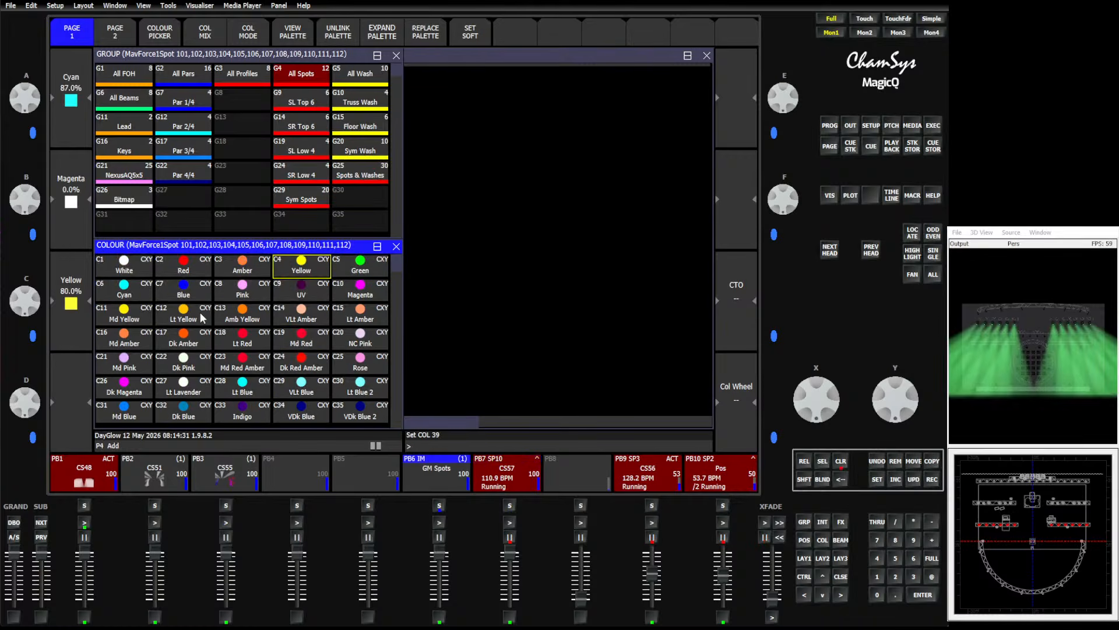
Copy colour palettes C1 White through C10 Magenta onto playback PB5 as a ten-step colour chase
{"action": "left_click_drag", "start_coordinate": [133, 265], "coordinate": [367, 294]}
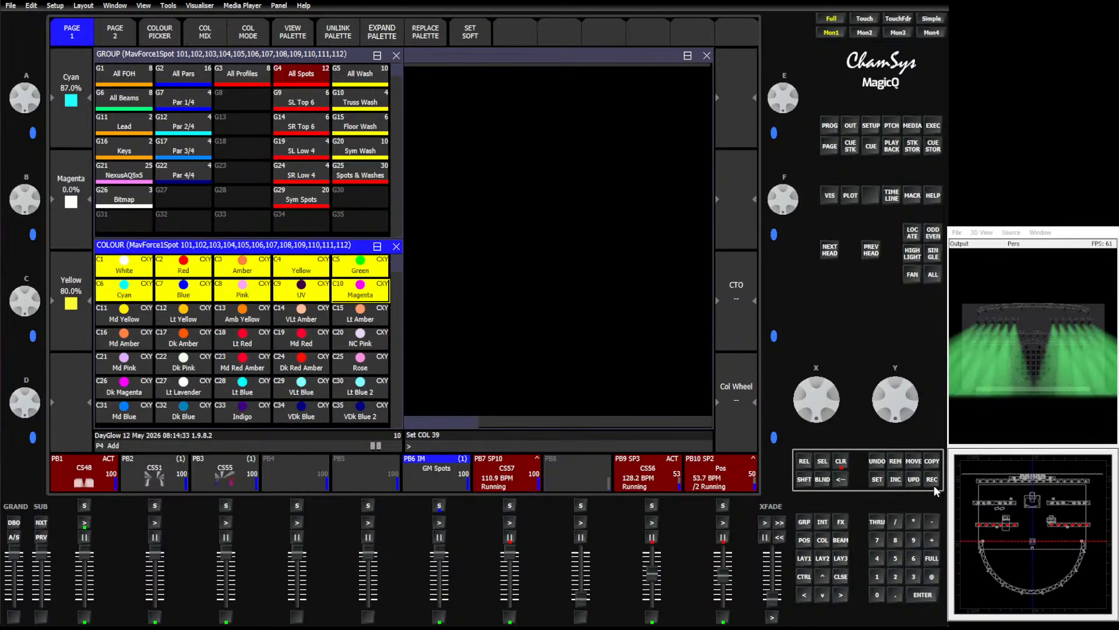
{"action": "left_click", "coordinate": [937, 461]}
{"action": "left_click", "coordinate": [347, 474]}
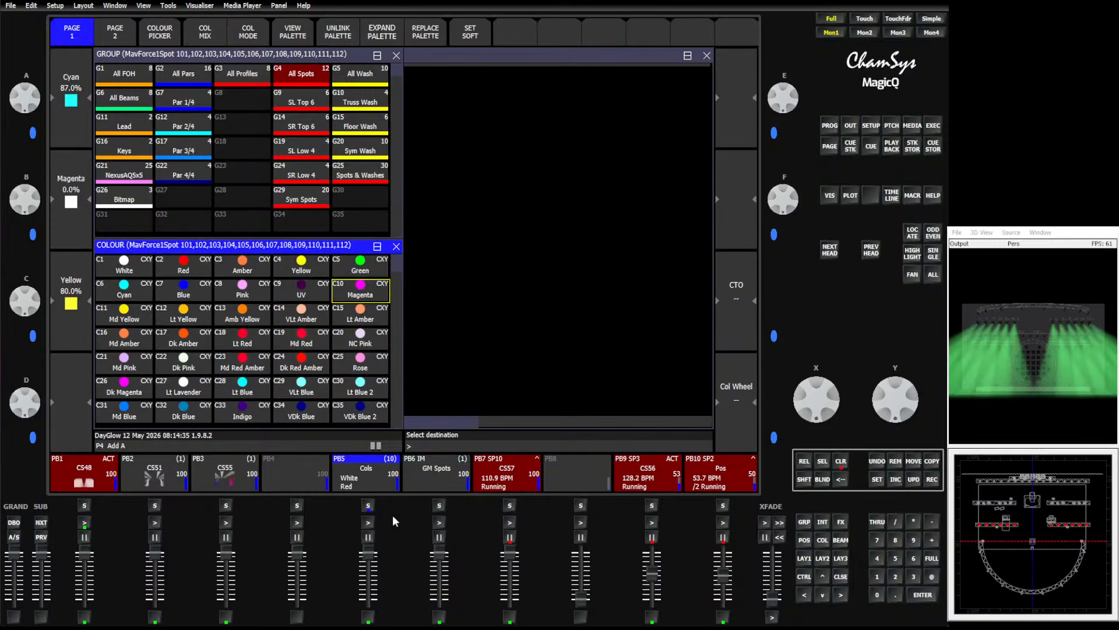
Remove the mistakenly recorded GM Spots cue stack from PB6
{"action": "left_click", "coordinate": [895, 460]}
{"action": "left_click", "coordinate": [422, 471]}
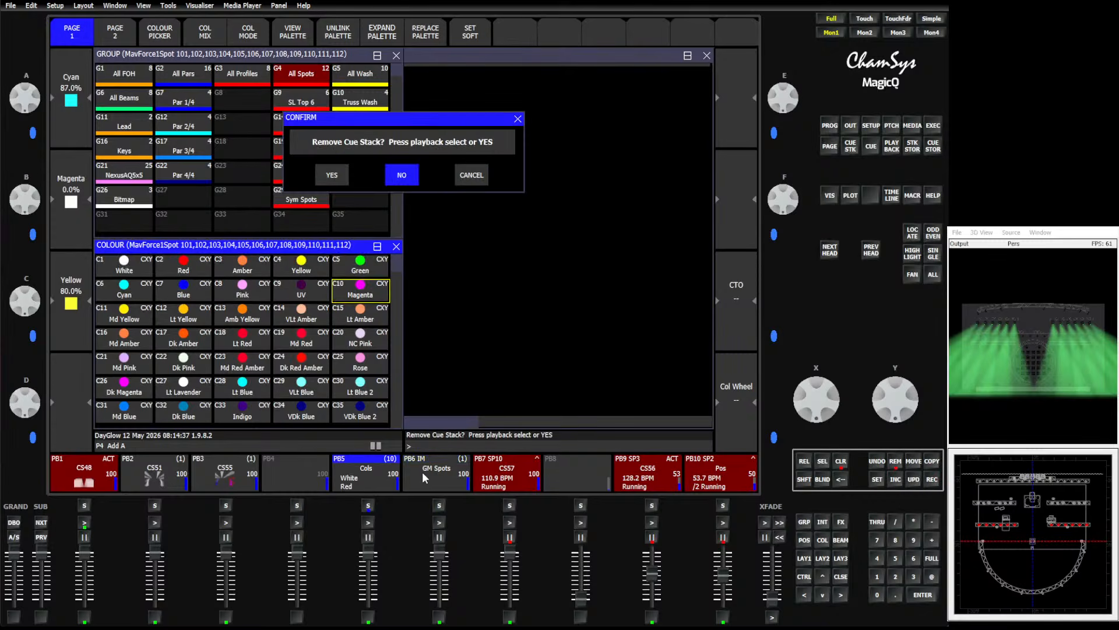
{"action": "left_click", "coordinate": [332, 174]}
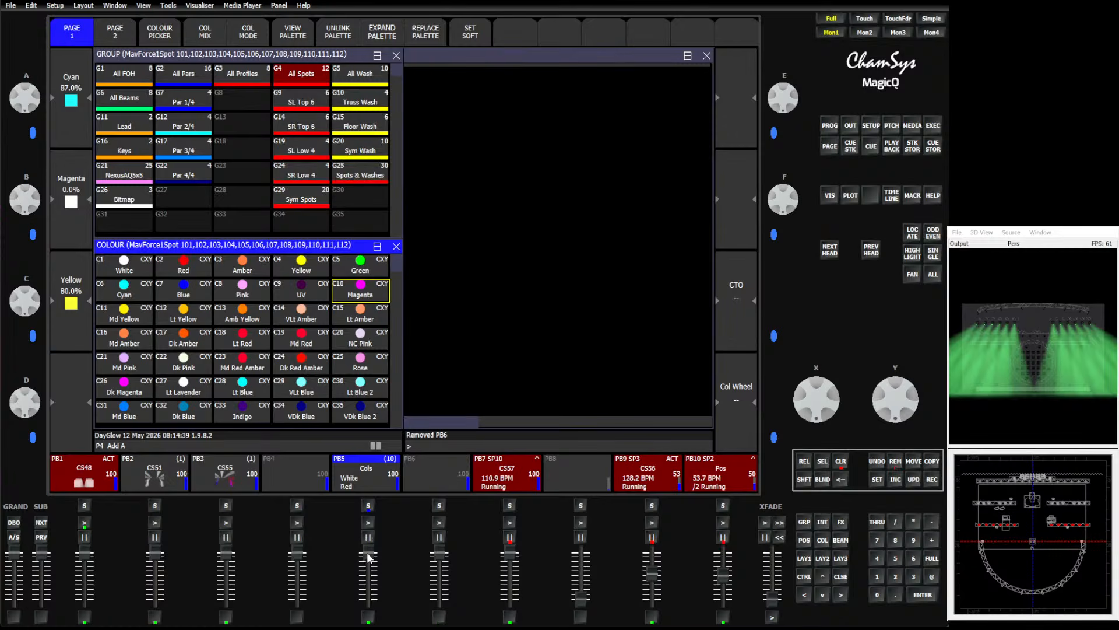
Start the Cols chase on PB5 and clear the programmer
{"action": "left_click_drag", "start_coordinate": [367, 557], "coordinate": [365, 487]}
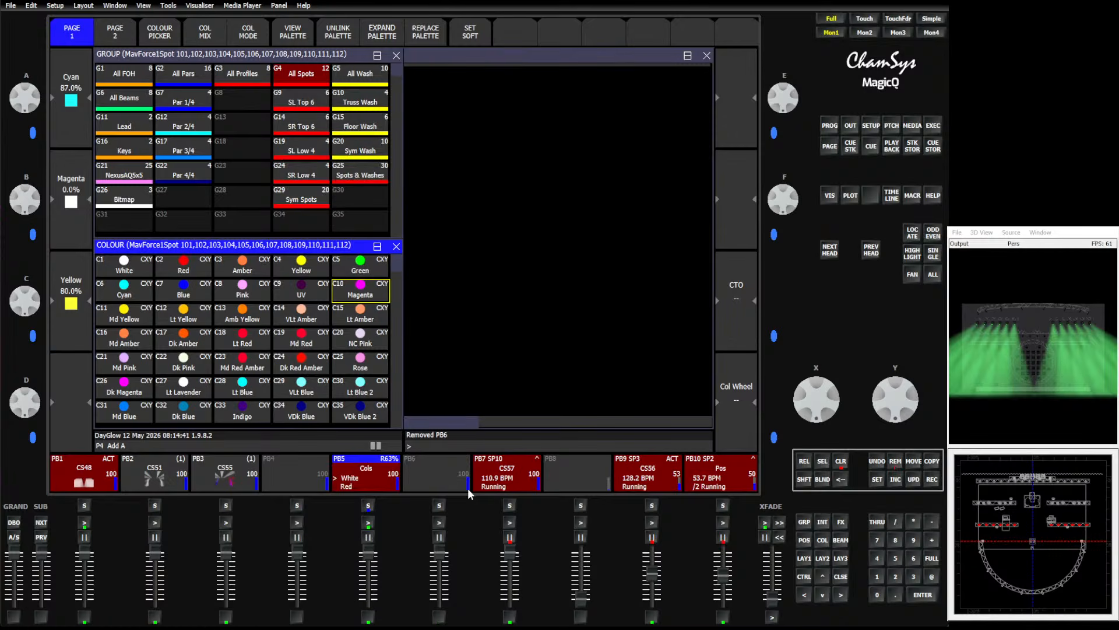
{"action": "left_click", "coordinate": [840, 460]}
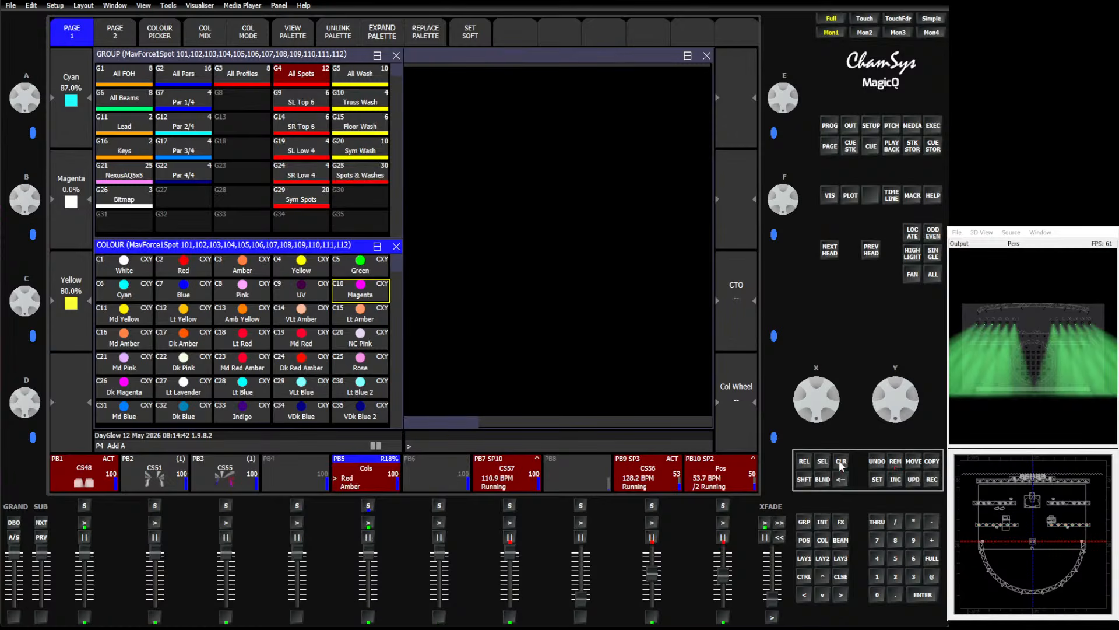
Assign speed master SP3 to PB5's cue stack in its advanced options
{"action": "left_click", "coordinate": [372, 468]}
{"action": "left_click", "coordinate": [124, 40]}
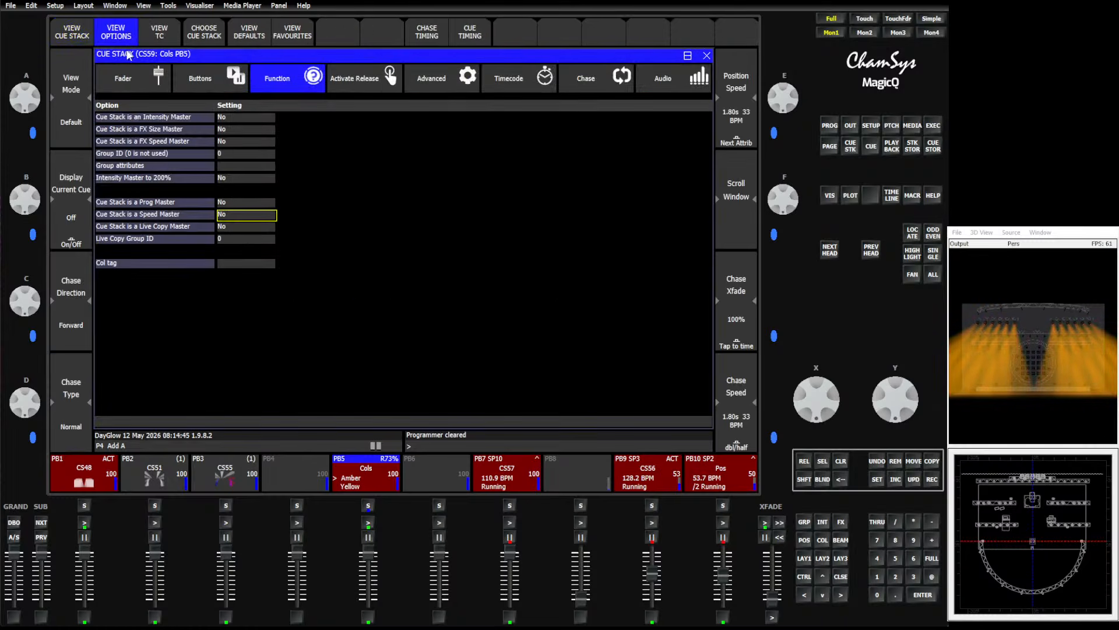
{"action": "left_click", "coordinate": [431, 77]}
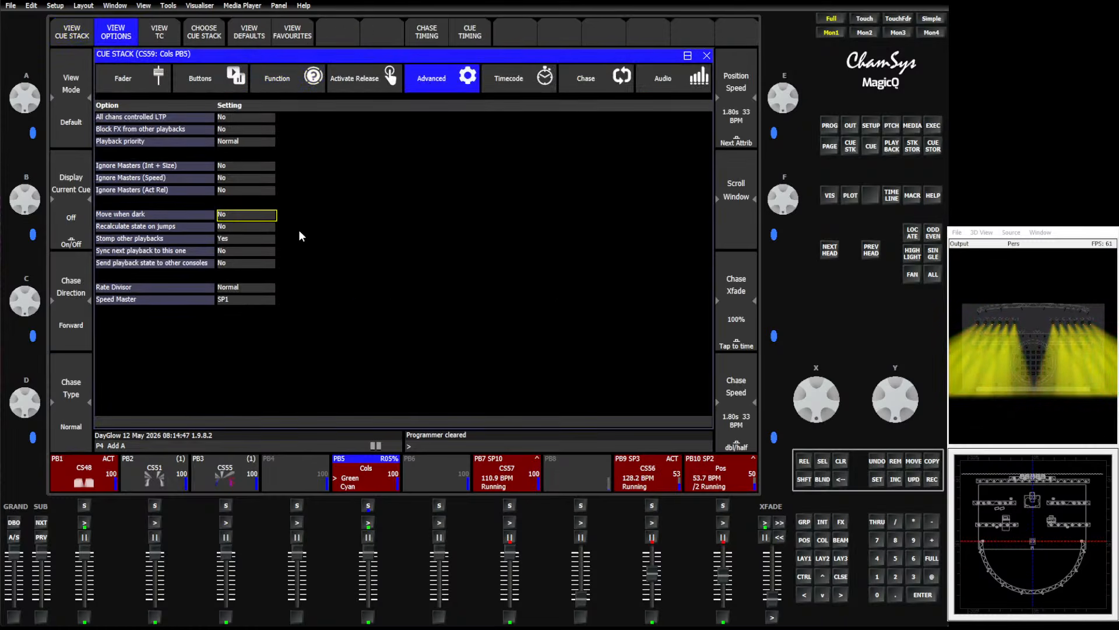
{"action": "left_click", "coordinate": [239, 299]}
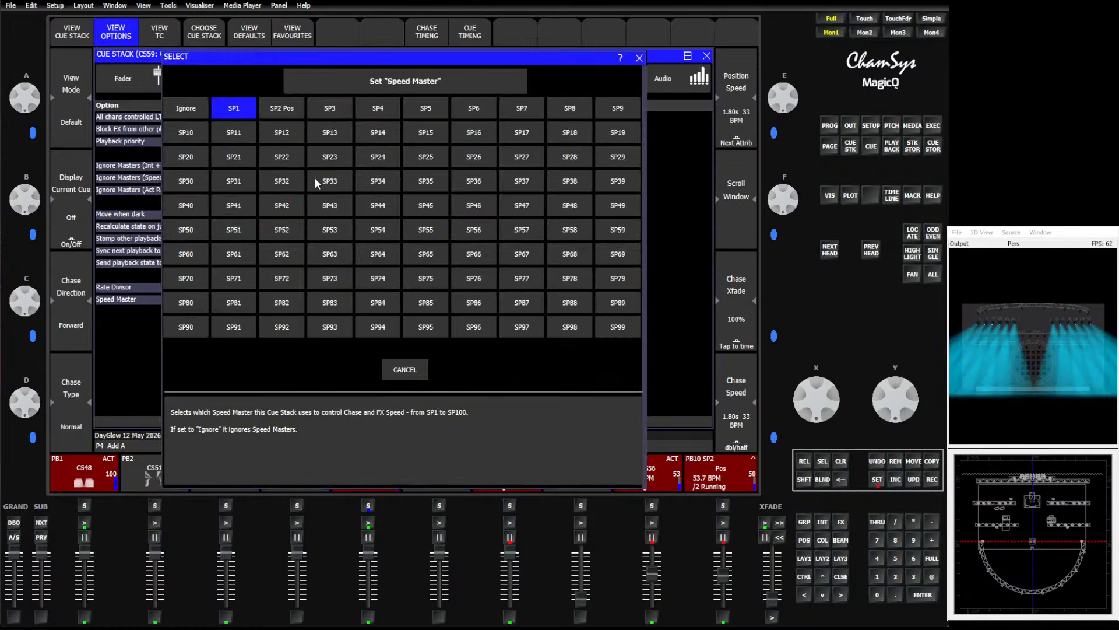
{"action": "left_click", "coordinate": [335, 108]}
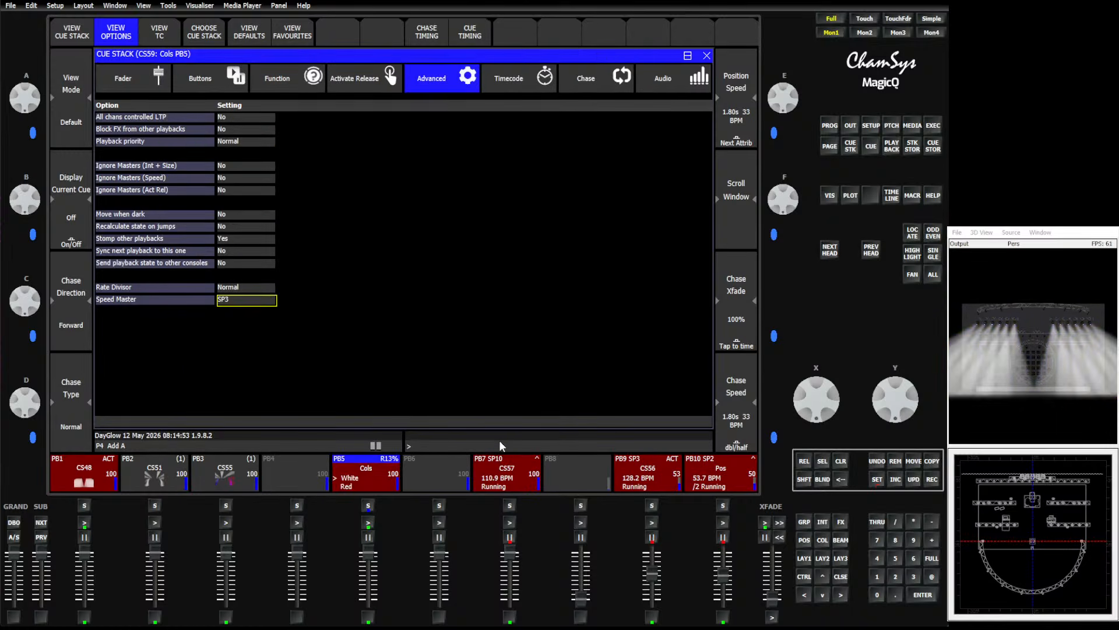
Tap a faster tempo for SP3 on PB9, raise its fader to 100%, and lower it to about 26%
{"action": "left_click", "coordinate": [650, 616]}
{"action": "left_click", "coordinate": [650, 616]}
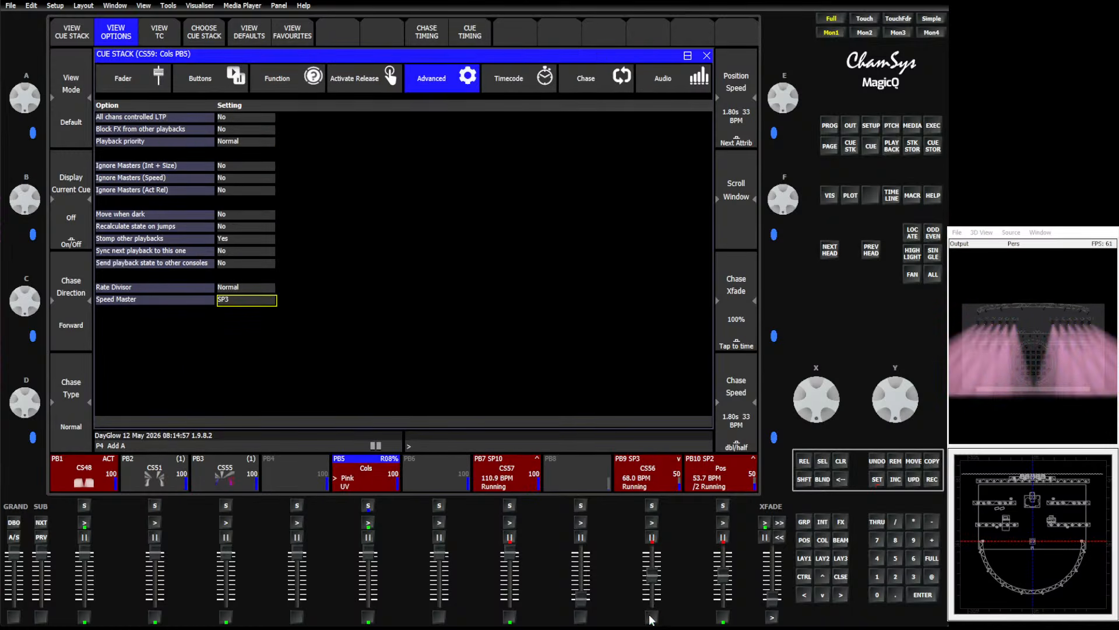
{"action": "left_click", "coordinate": [649, 614]}
{"action": "left_click", "coordinate": [649, 614]}
{"action": "left_click", "coordinate": [649, 614]}
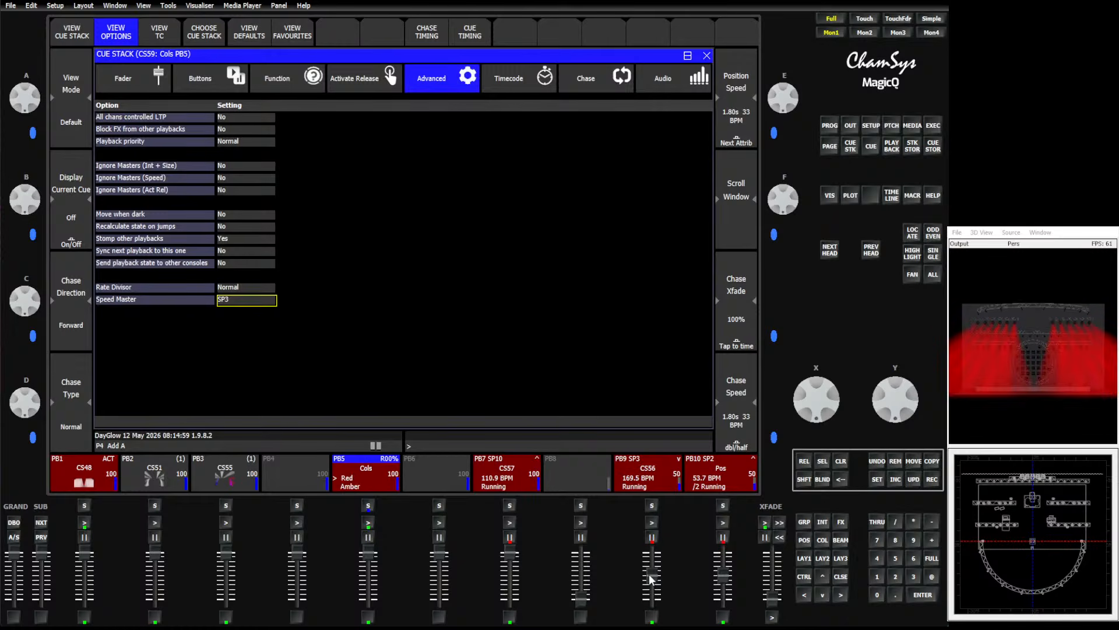
{"action": "left_click", "coordinate": [649, 614]}
{"action": "left_click_drag", "start_coordinate": [651, 598], "coordinate": [652, 529]}
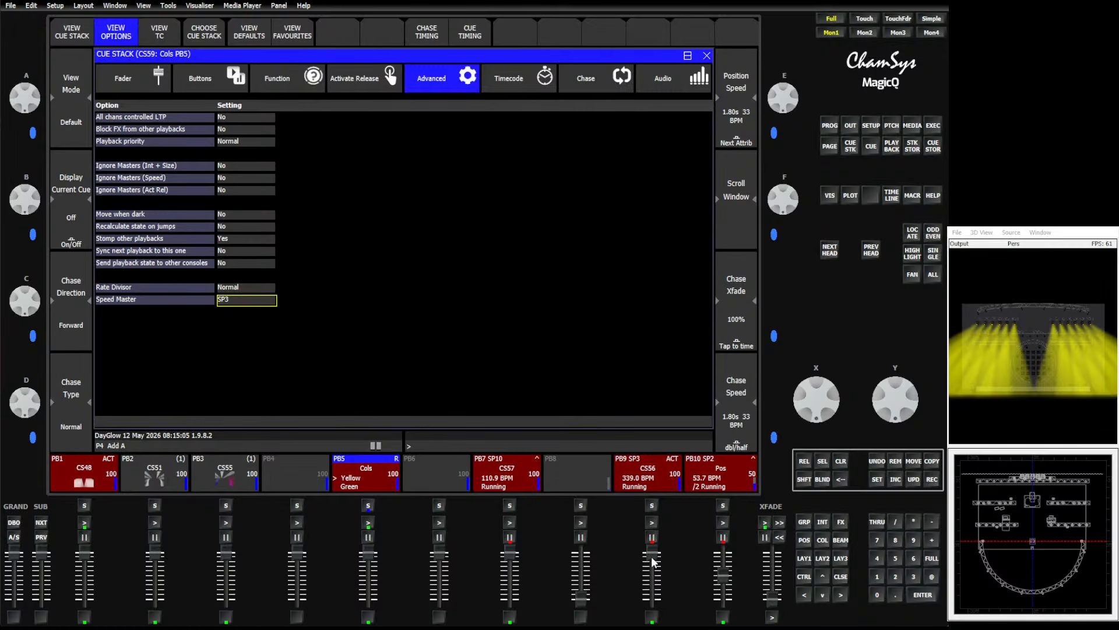
{"action": "left_click_drag", "start_coordinate": [653, 561], "coordinate": [651, 595]}
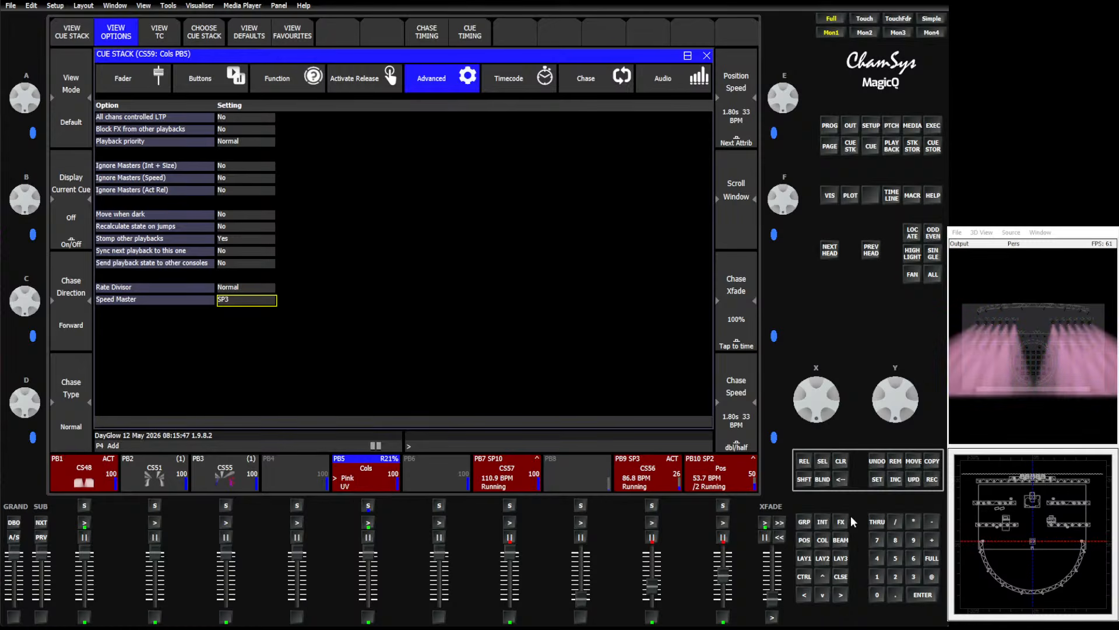
Release all playbacks and reactivate only PB1 and PB2
{"action": "left_click", "coordinate": [805, 483]}
{"action": "left_click", "coordinate": [805, 463]}
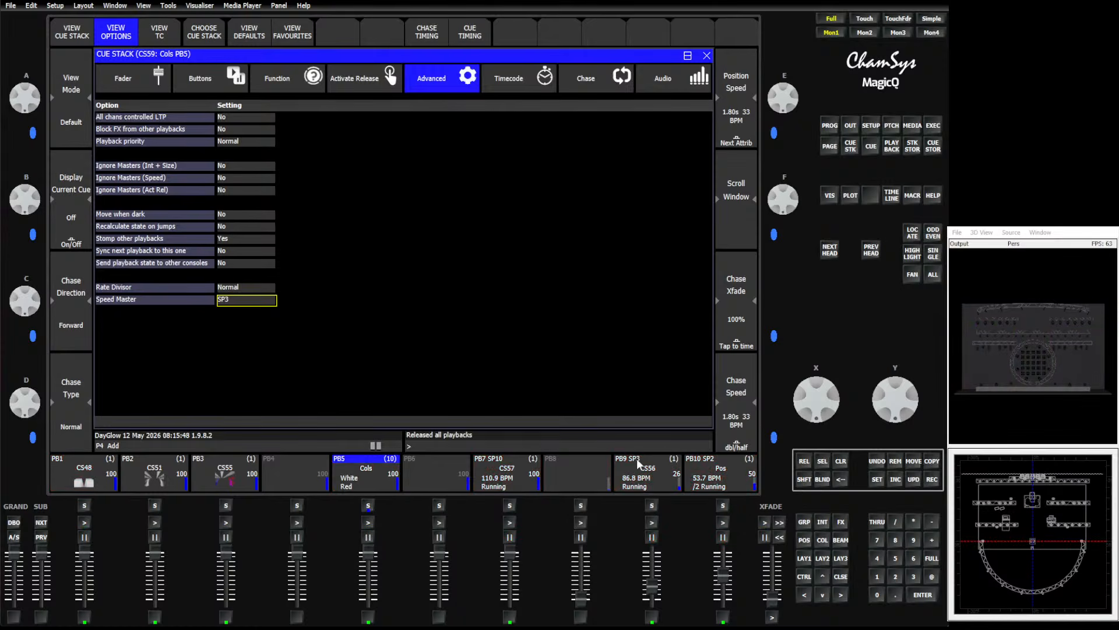
{"action": "left_click", "coordinate": [96, 471]}
{"action": "left_click", "coordinate": [85, 523]}
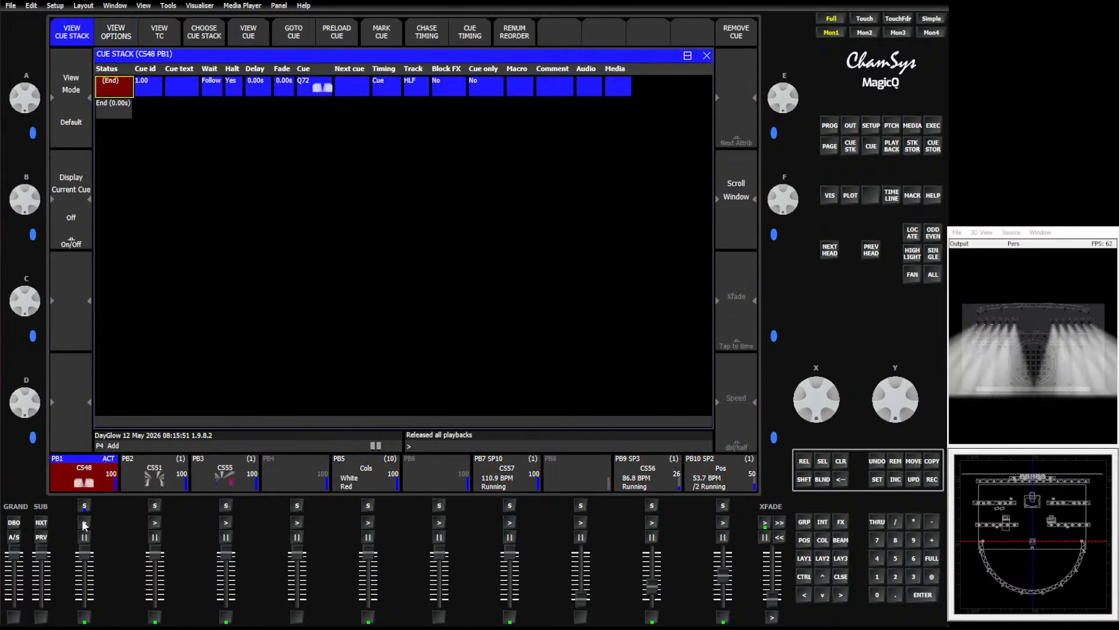
{"action": "left_click", "coordinate": [164, 475]}
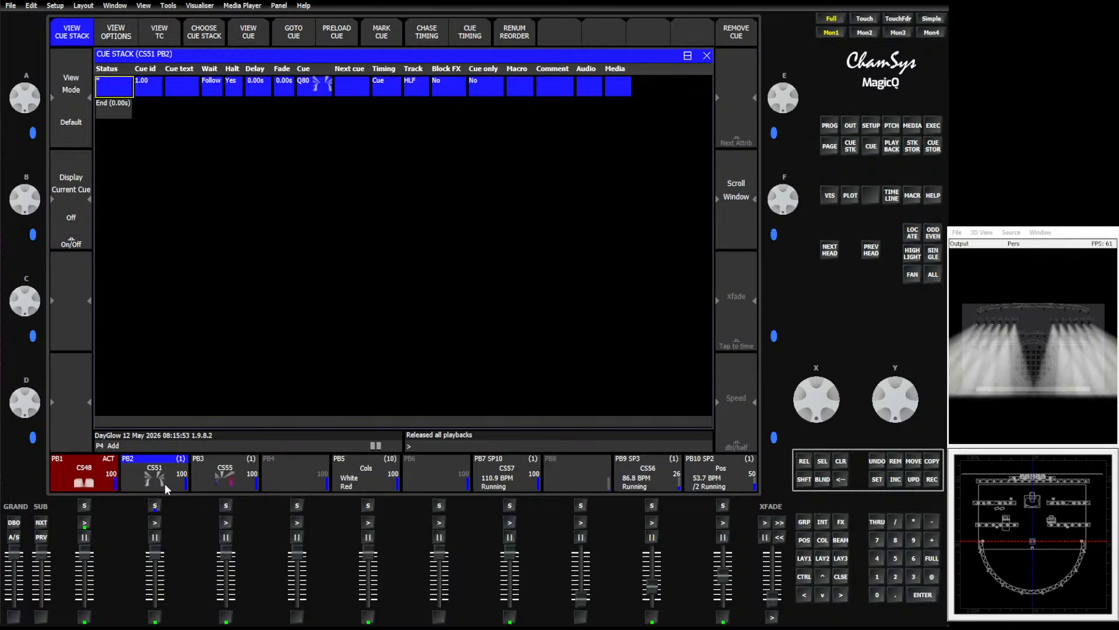
{"action": "left_click", "coordinate": [154, 615]}
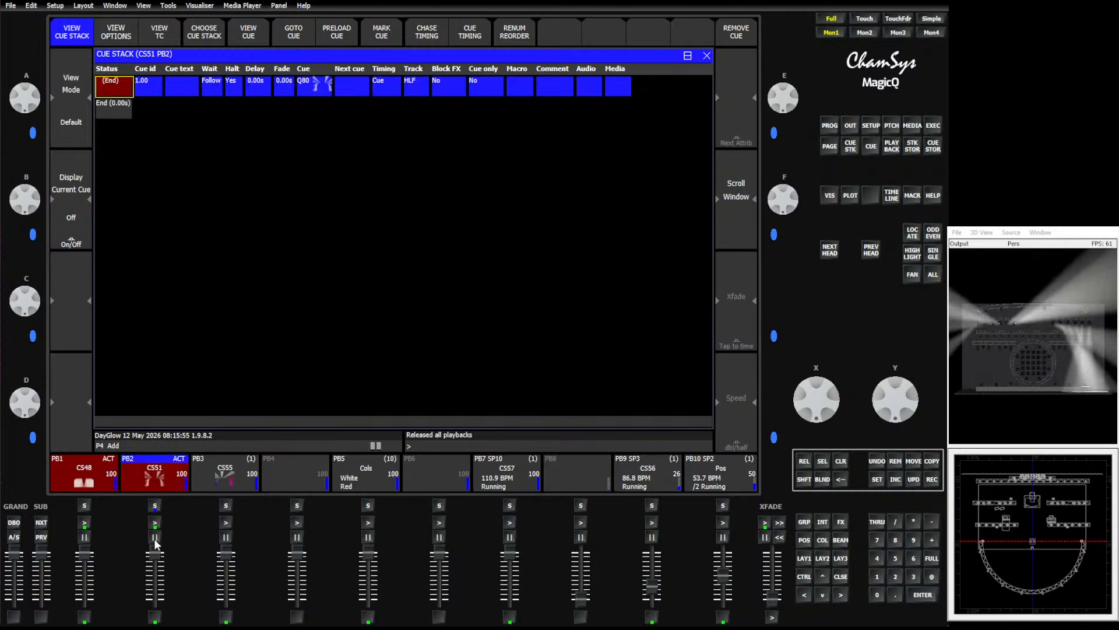
Set PB2's fader to control FX speed and test it by lowering it to about 47% and returning it to 100%
{"action": "left_click", "coordinate": [116, 31]}
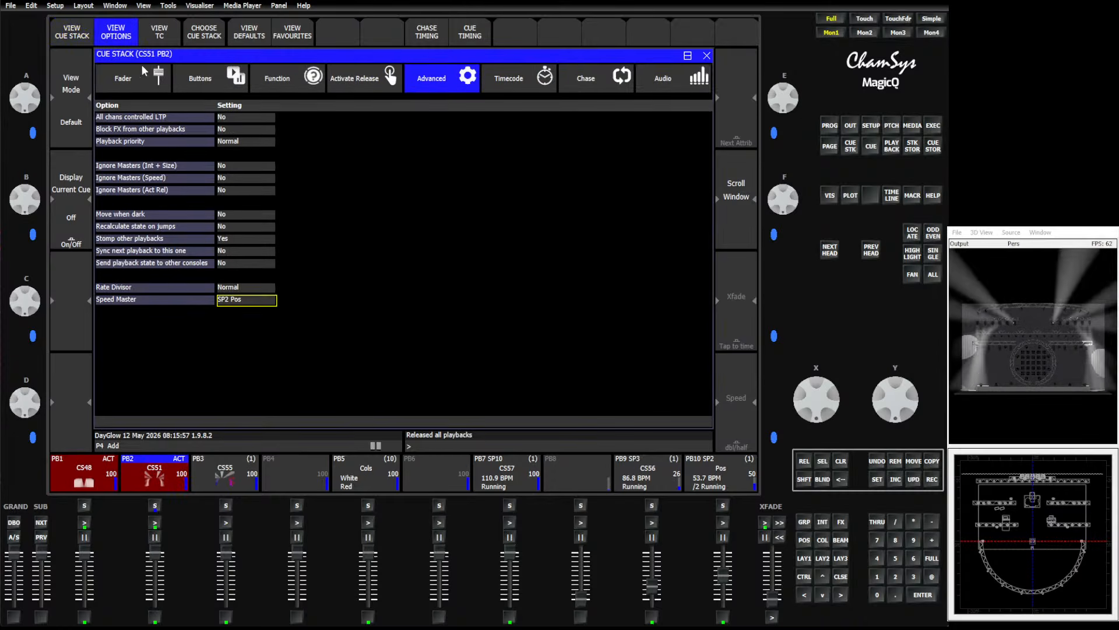
{"action": "left_click", "coordinate": [153, 78]}
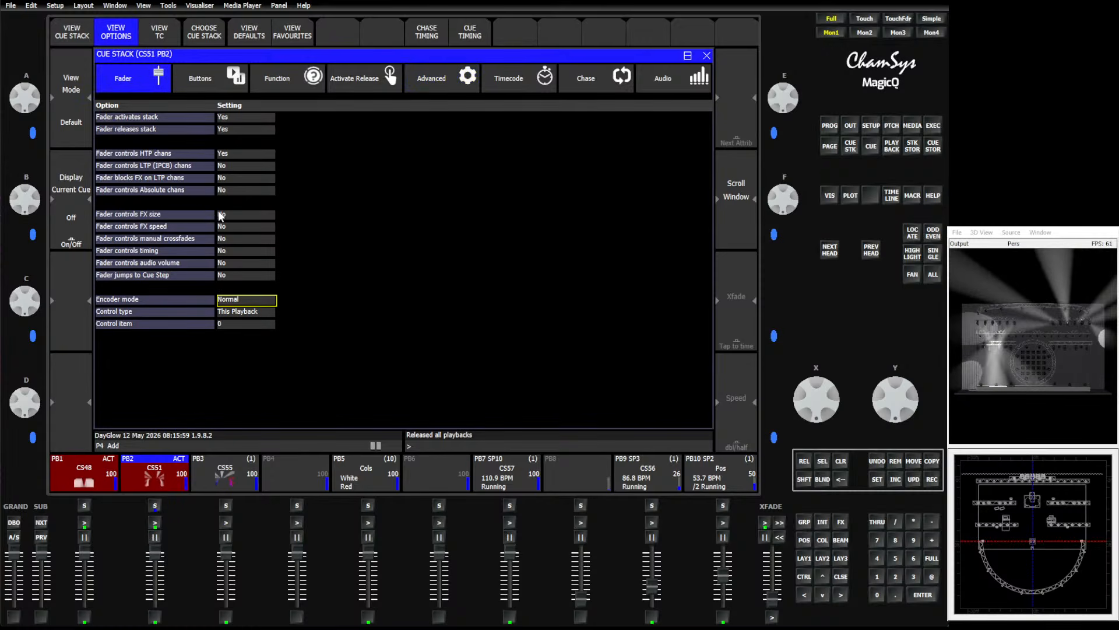
{"action": "left_click", "coordinate": [231, 226]}
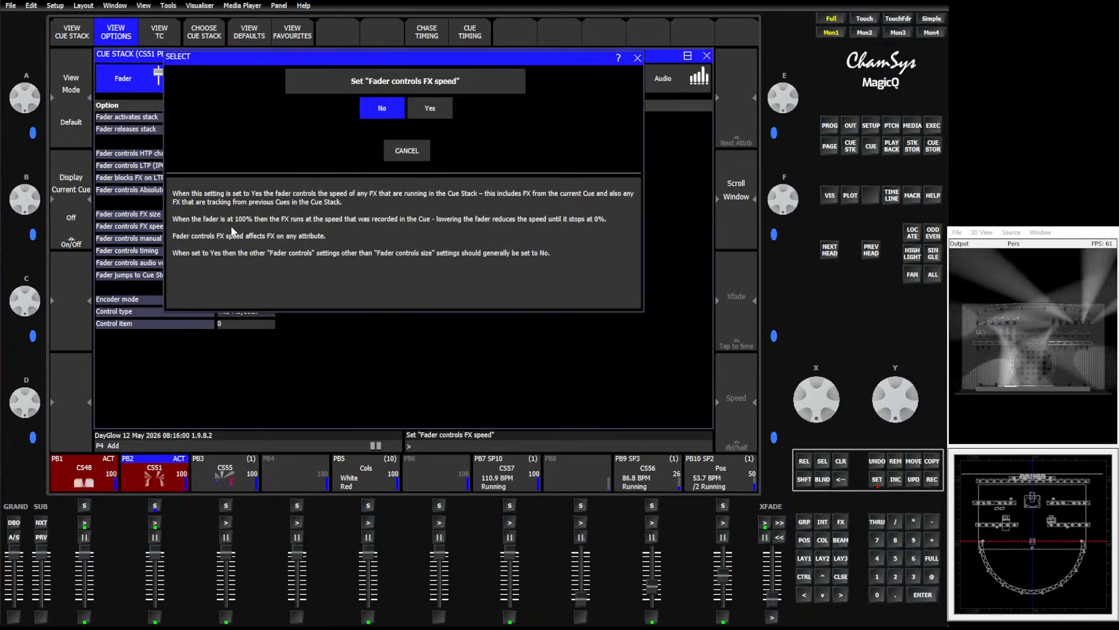
{"action": "left_click", "coordinate": [403, 112]}
{"action": "left_click_drag", "start_coordinate": [157, 554], "coordinate": [156, 578]}
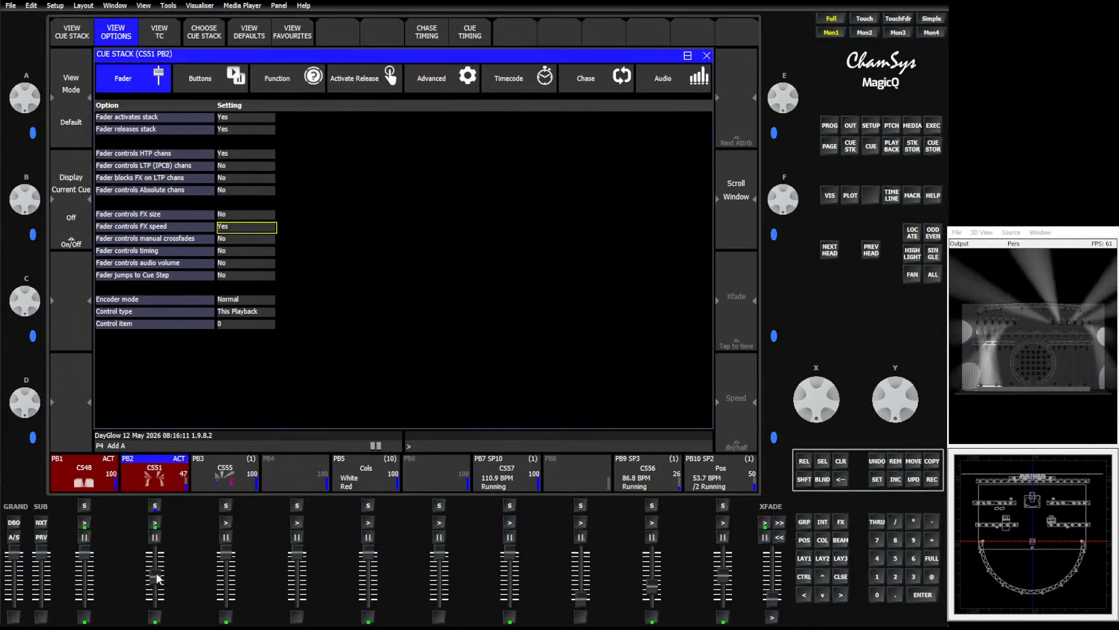
{"action": "left_click_drag", "start_coordinate": [157, 573], "coordinate": [158, 542]}
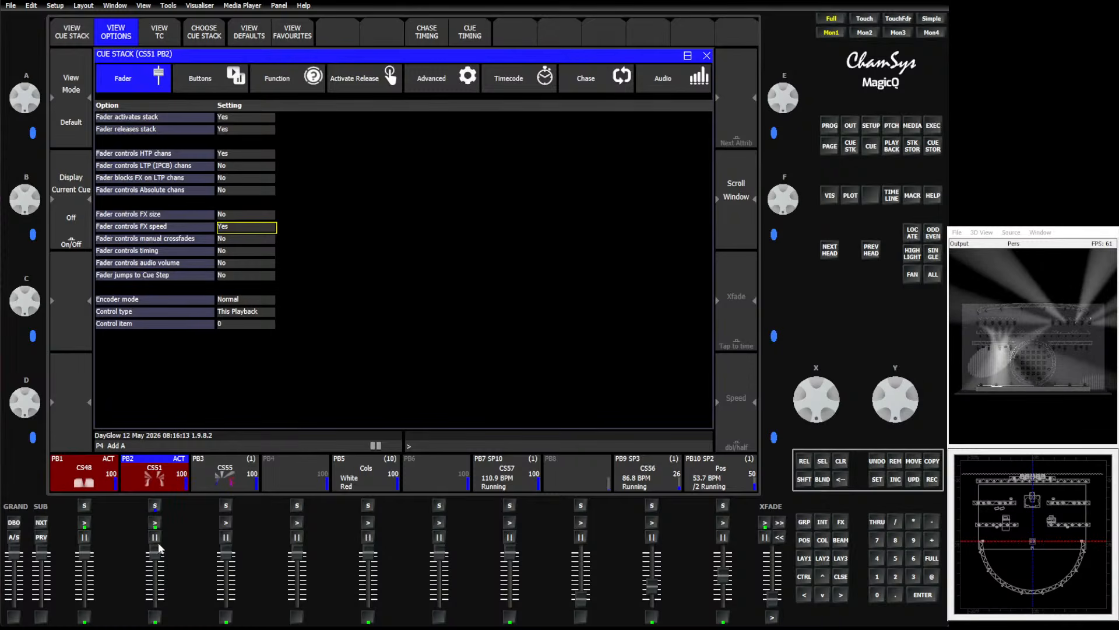
{"action": "left_click", "coordinate": [259, 229]}
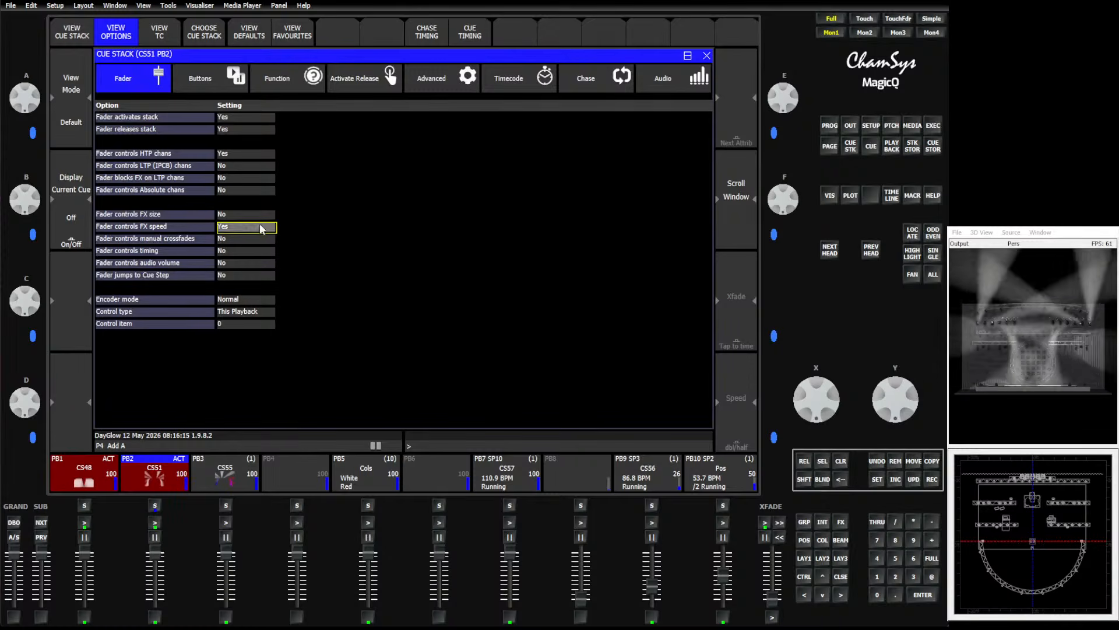
Stop PB2's fader from controlling FX speed, and select the Rate Divisor setting in its advanced options
{"action": "left_click", "coordinate": [385, 110]}
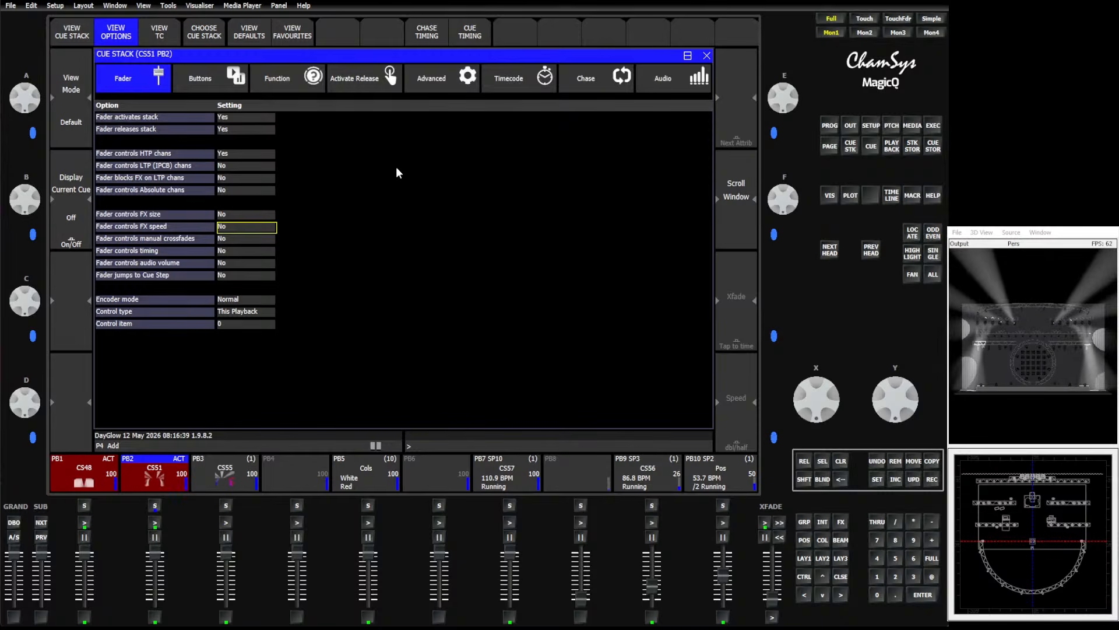
{"action": "left_click", "coordinate": [426, 83]}
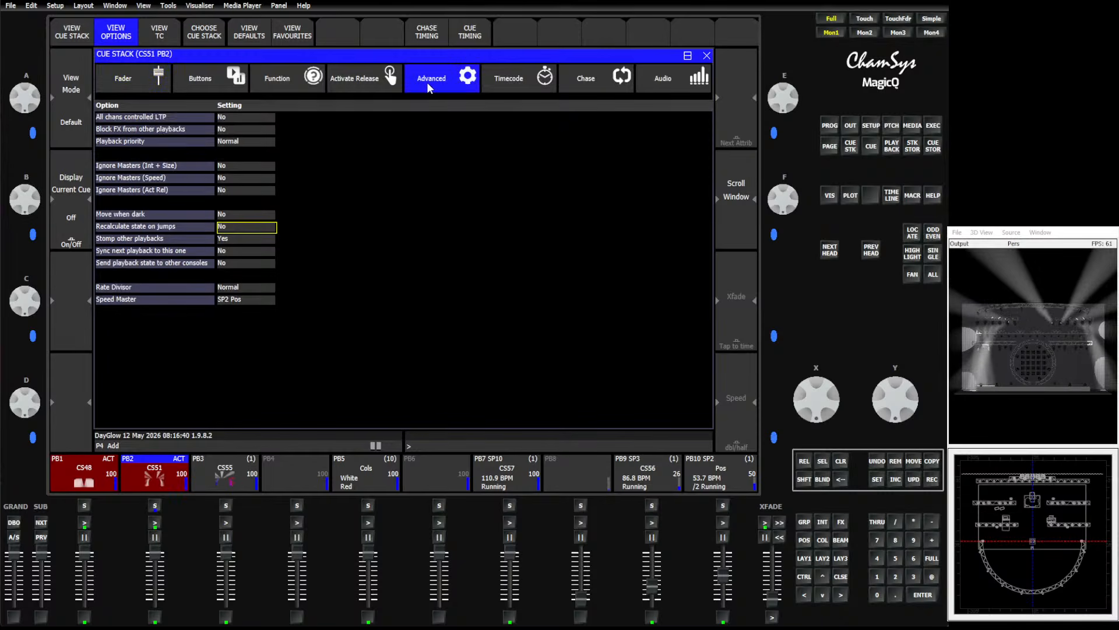
{"action": "left_click", "coordinate": [209, 288]}
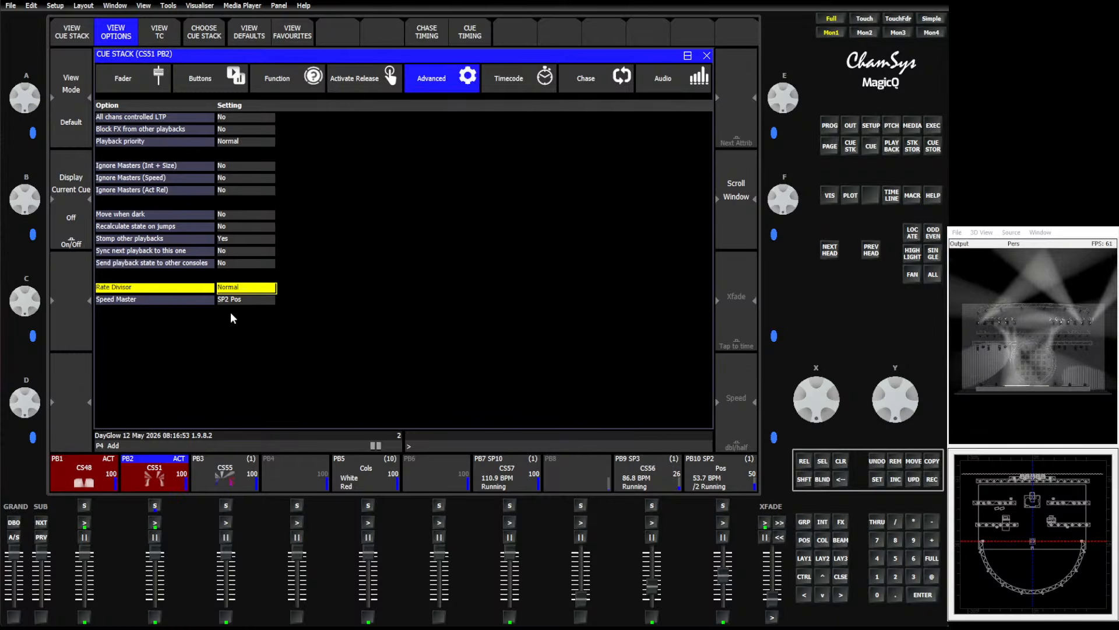
Open the FX settings of PB2's cue and look through the Circle effect's parameters from Speed master back to Head name
{"action": "left_click", "coordinate": [160, 459]}
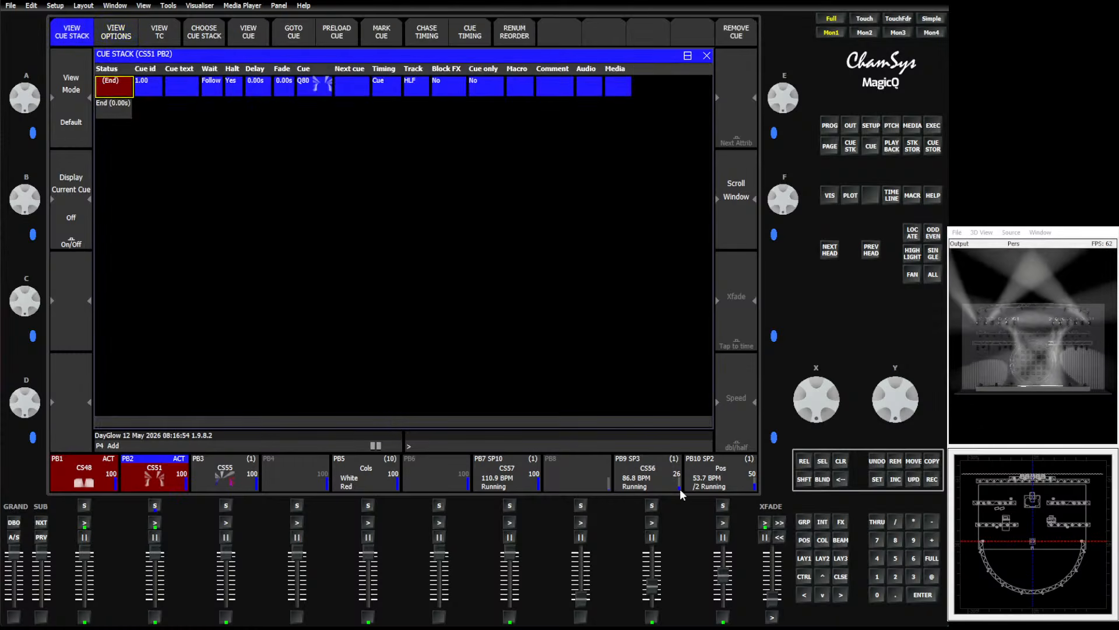
{"action": "left_click", "coordinate": [874, 146]}
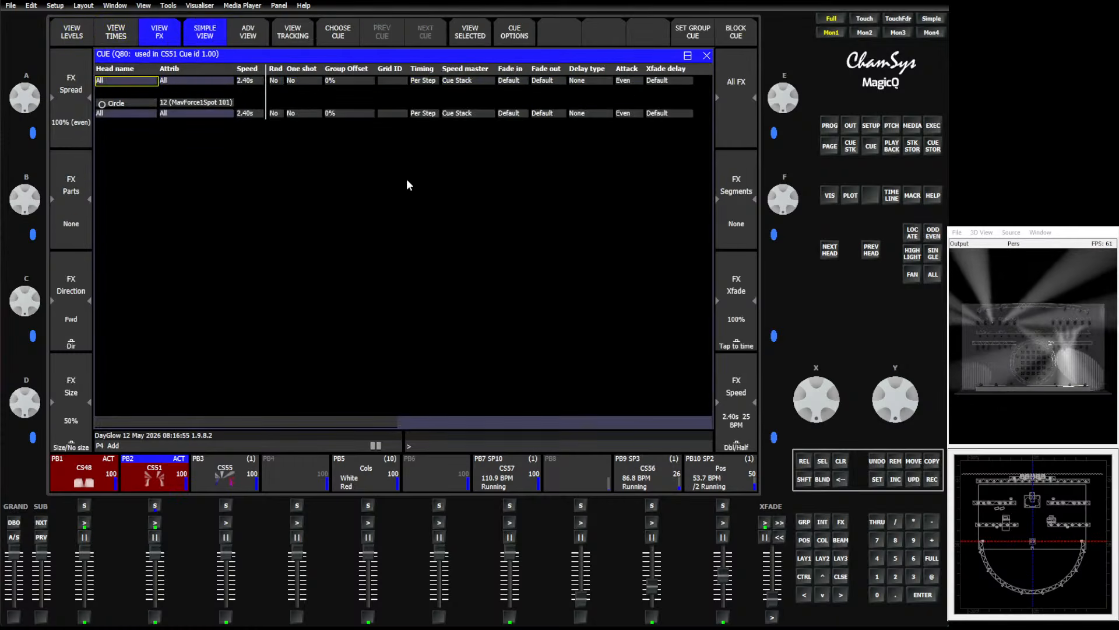
{"action": "left_click", "coordinate": [458, 113]}
{"action": "key", "text": "Left"}
{"action": "key", "text": "Left"}
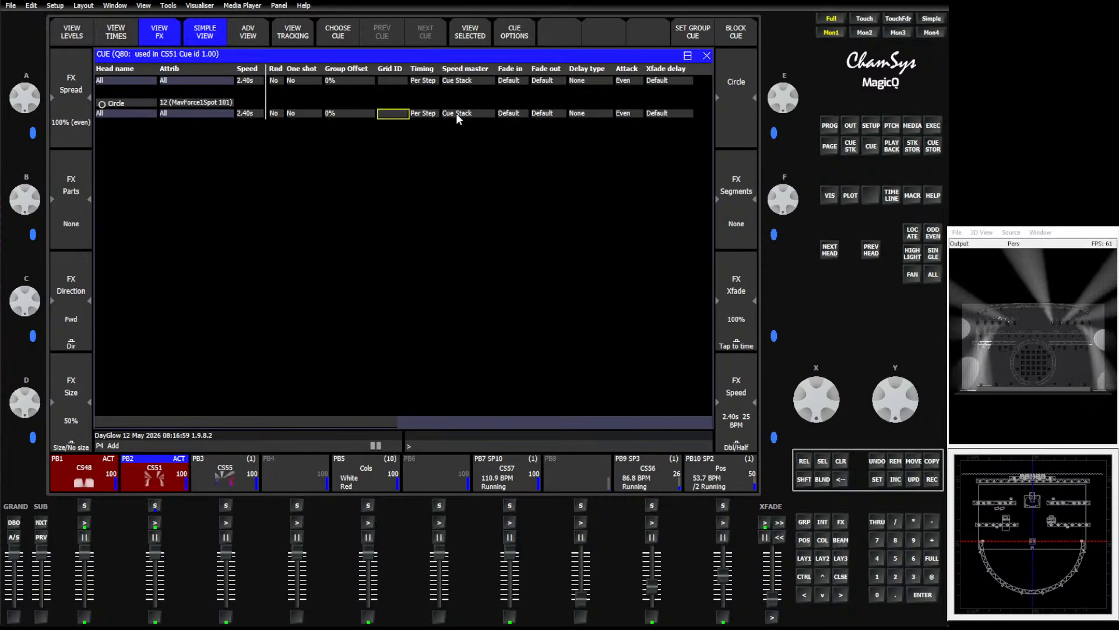
{"action": "key", "text": "Left"}
{"action": "key", "text": "Left"}
{"action": "key", "text": "Left"}
{"action": "key", "text": "Left"}
{"action": "key", "text": "Left"}
{"action": "key", "text": "Left"}
{"action": "key", "text": "Left"}
{"action": "key", "text": "Left"}
{"action": "key", "text": "Left"}
{"action": "key", "text": "Left"}
{"action": "key", "text": "Left"}
{"action": "key", "text": "Left"}
{"action": "key", "text": "Left"}
{"action": "key", "text": "Left"}
{"action": "key", "text": "Left"}
{"action": "key", "text": "Left"}
{"action": "key", "text": "Left"}
{"action": "key", "text": "Left"}
{"action": "key", "text": "Left"}
{"action": "key", "text": "Left"}
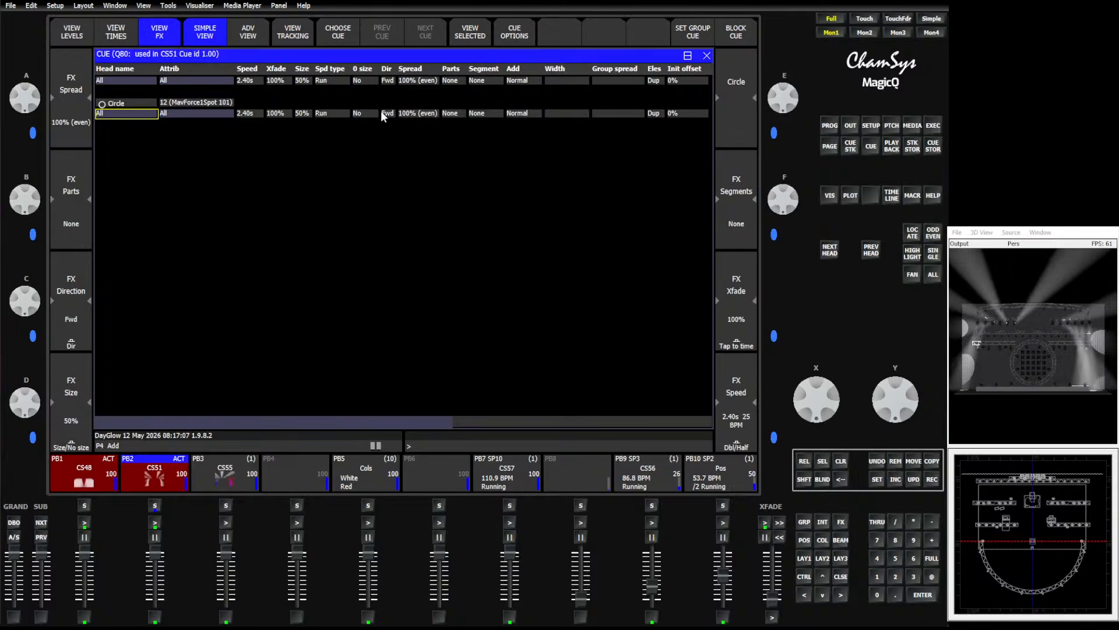
Examine the speed type choices for the Circle effect, and leave them without choosing one
{"action": "key", "text": "Right"}
{"action": "key", "text": "Right"}
{"action": "key", "text": "Right"}
{"action": "key", "text": "Right"}
{"action": "key", "text": "Right"}
{"action": "key", "text": "Right"}
{"action": "key", "text": "Right"}
{"action": "key", "text": "Right"}
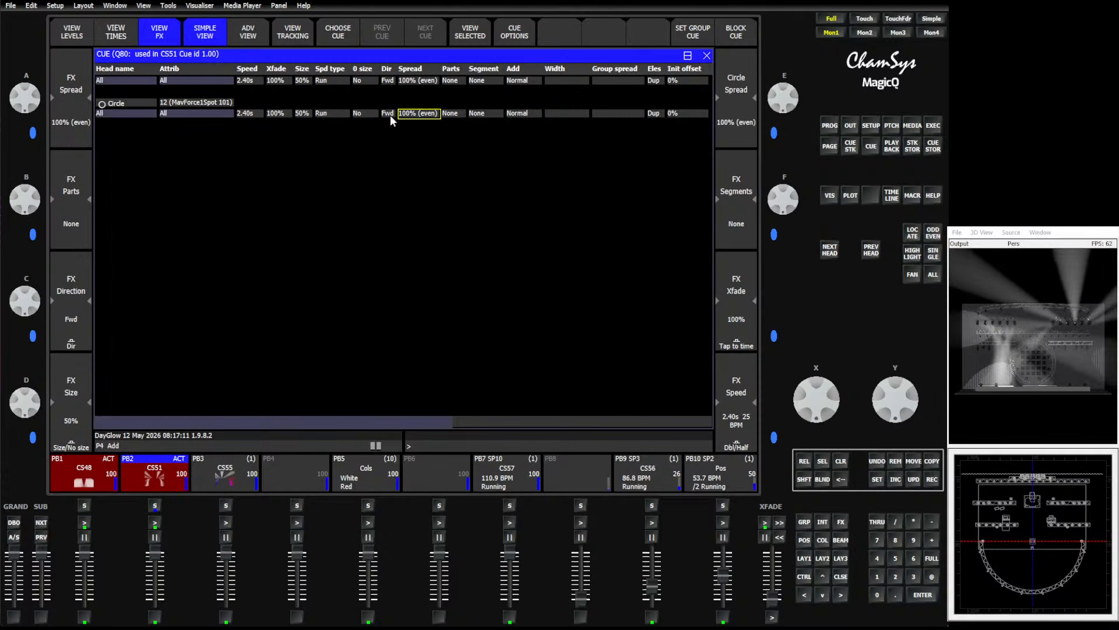
{"action": "key", "text": "Left"}
{"action": "key", "text": "Left"}
{"action": "key", "text": "Left"}
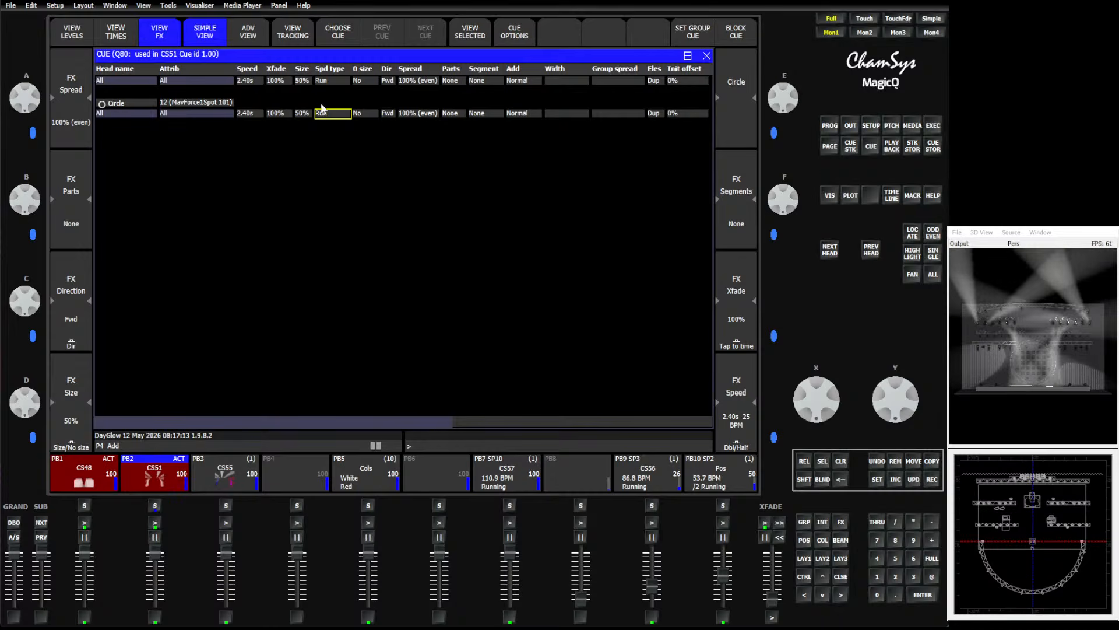
{"action": "left_click", "coordinate": [321, 114]}
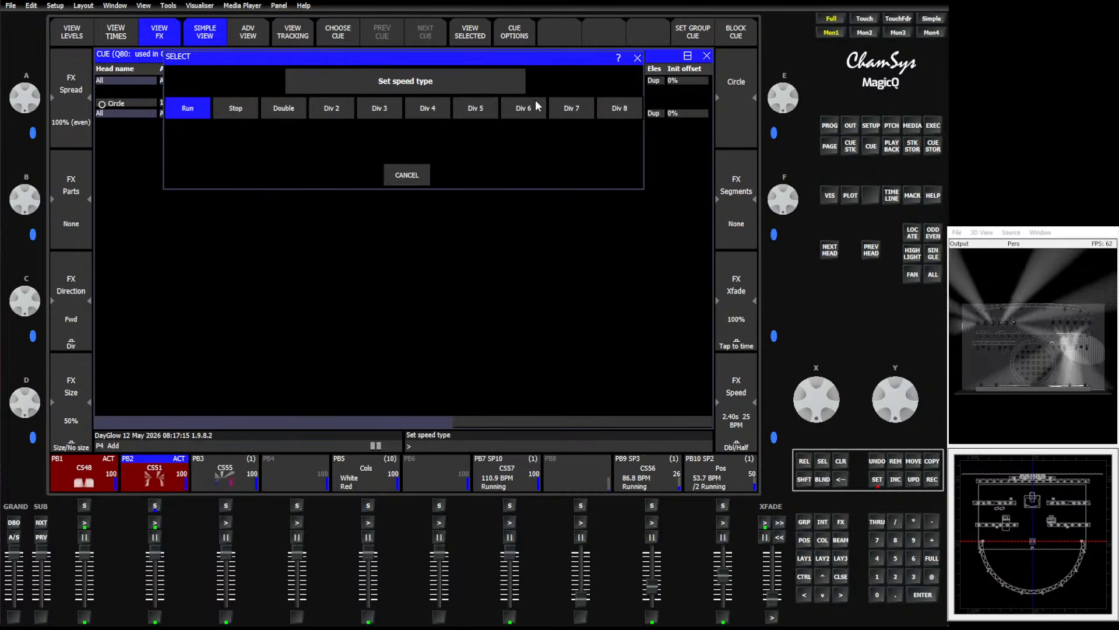
{"action": "left_click", "coordinate": [417, 175]}
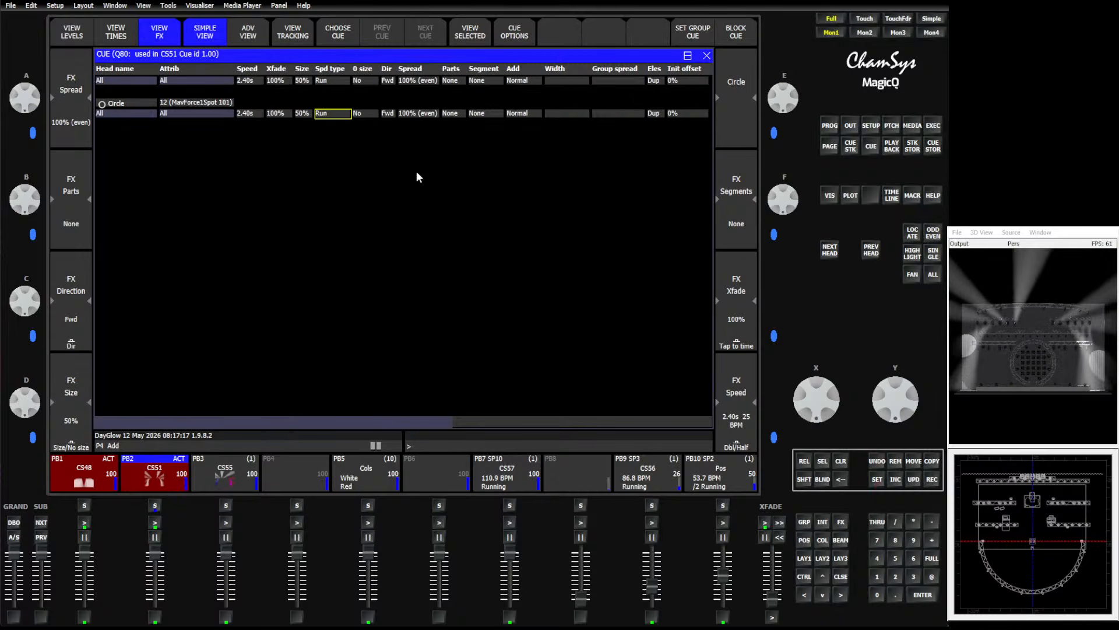
Show the speed masters list, select the divisors of SP2 to SP11, and switch the active playback from PB2 to PB3
{"action": "left_click", "coordinate": [892, 146]}
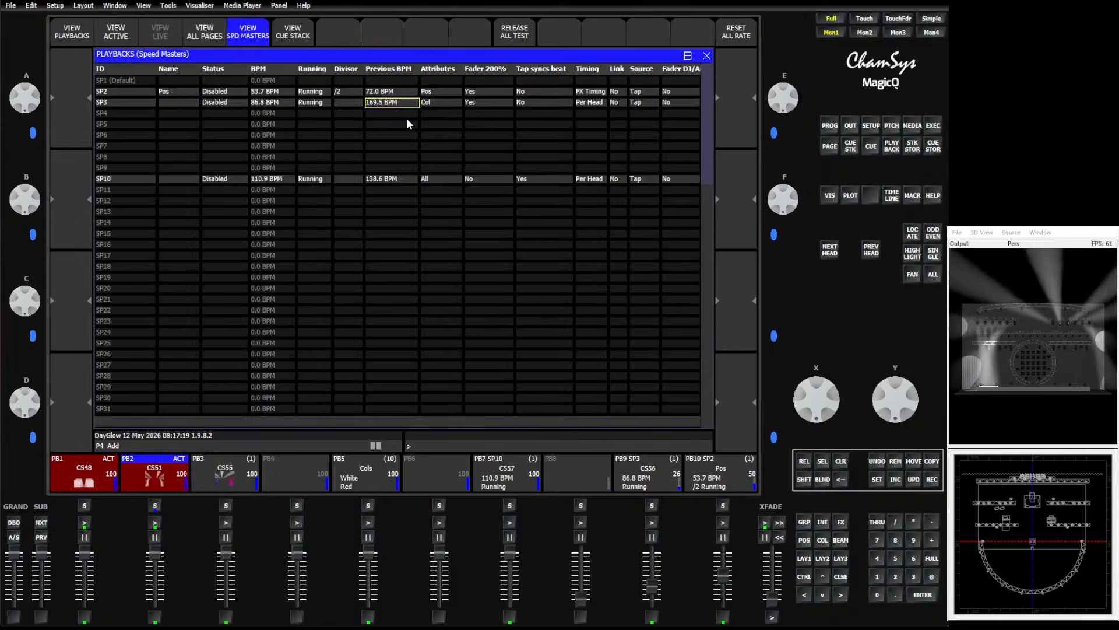
{"action": "left_click_drag", "start_coordinate": [353, 92], "coordinate": [355, 190]}
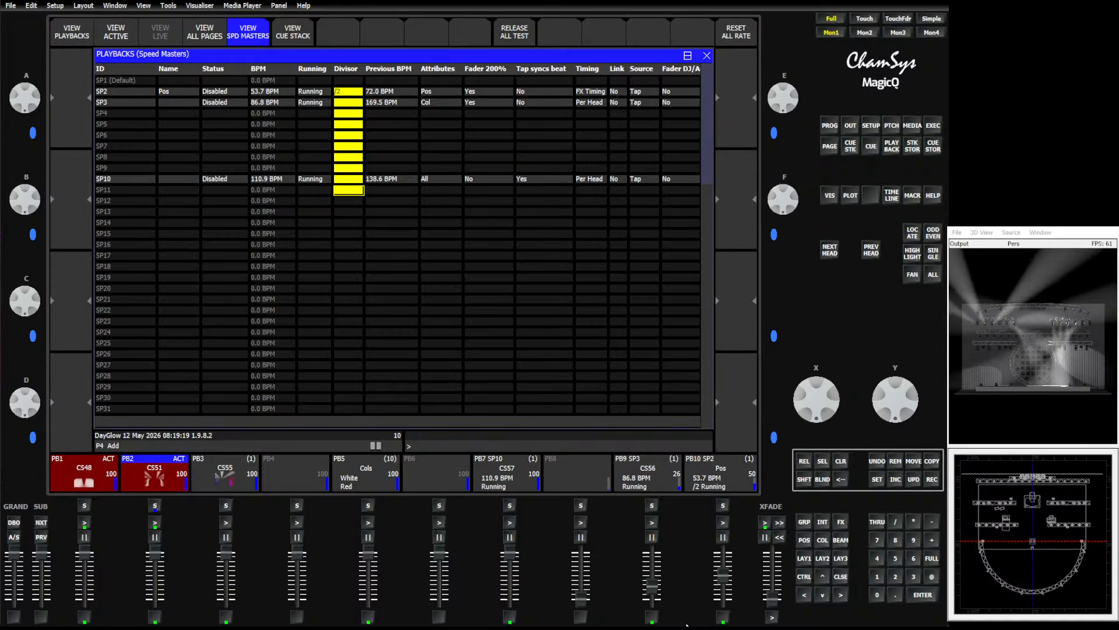
{"action": "left_click_drag", "start_coordinate": [155, 550], "coordinate": [155, 596]}
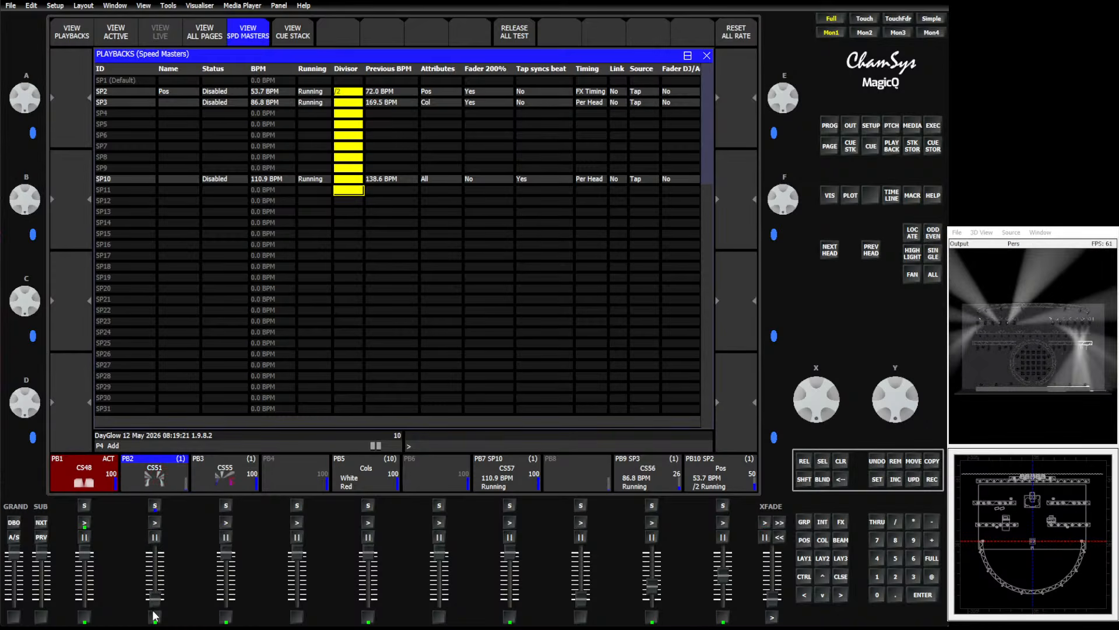
{"action": "mouse_move", "coordinate": [228, 553]}
{"action": "left_mouse_down"}
{"action": "mouse_move", "coordinate": [228, 574]}
{"action": "mouse_move", "coordinate": [229, 551]}
{"action": "left_mouse_up"}
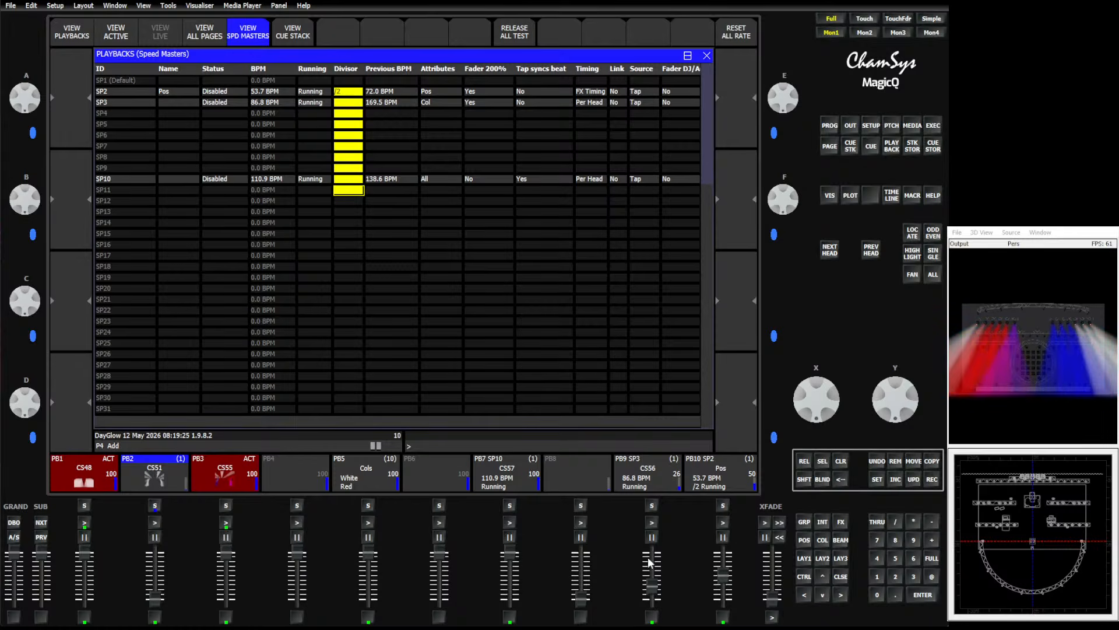
Enable speed master SP3 on PB9 and tap in a fast tempo of about 411 BPM
{"action": "left_click", "coordinate": [653, 523]}
{"action": "left_click", "coordinate": [655, 622]}
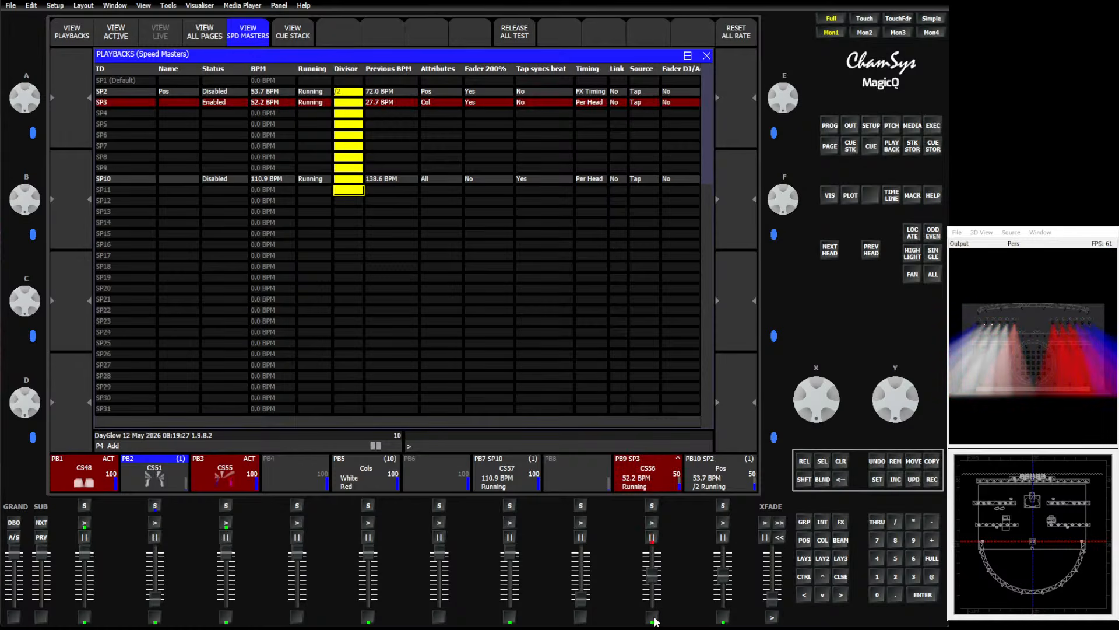
{"action": "left_click", "coordinate": [655, 622]}
{"action": "left_click", "coordinate": [655, 621]}
{"action": "left_click", "coordinate": [655, 621]}
{"action": "left_click", "coordinate": [656, 622]}
{"action": "left_click", "coordinate": [656, 622]}
{"action": "left_click", "coordinate": [655, 621]}
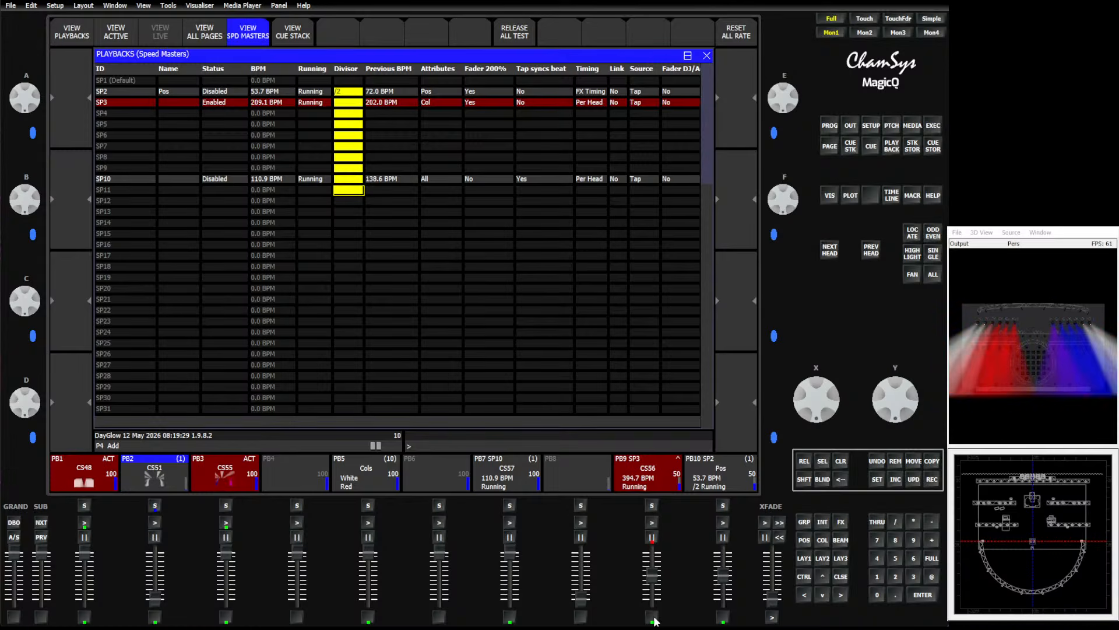
{"action": "left_click", "coordinate": [655, 621]}
{"action": "left_click", "coordinate": [656, 621]}
{"action": "left_click", "coordinate": [655, 622]}
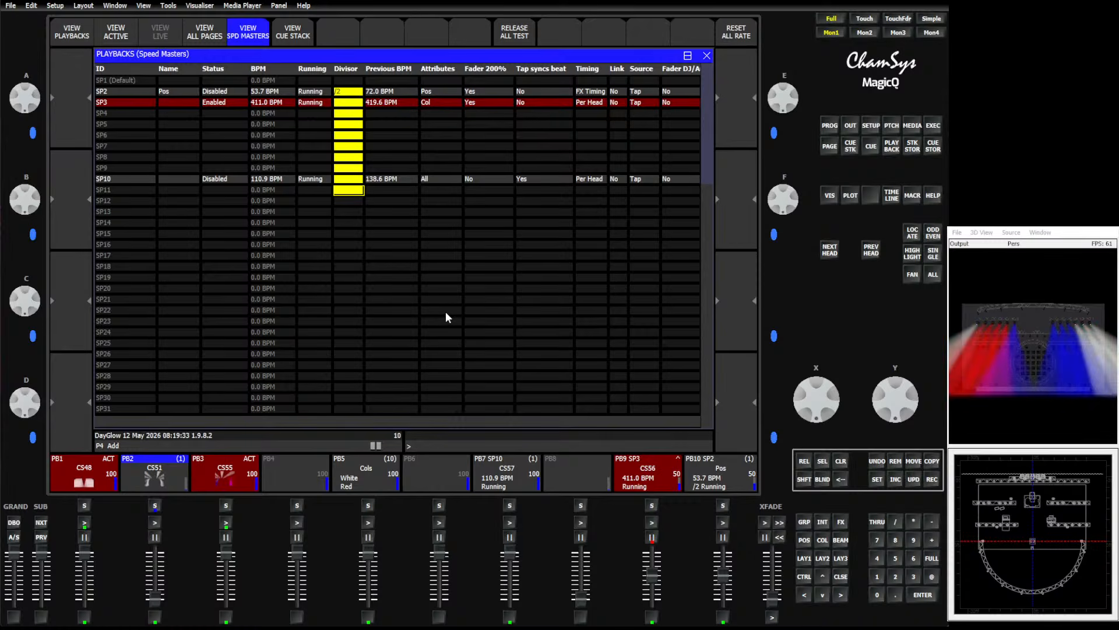
Set SP3's divisor to /4 and tap in a tempo of about 209 BPM on PB9
{"action": "left_click", "coordinate": [343, 104]}
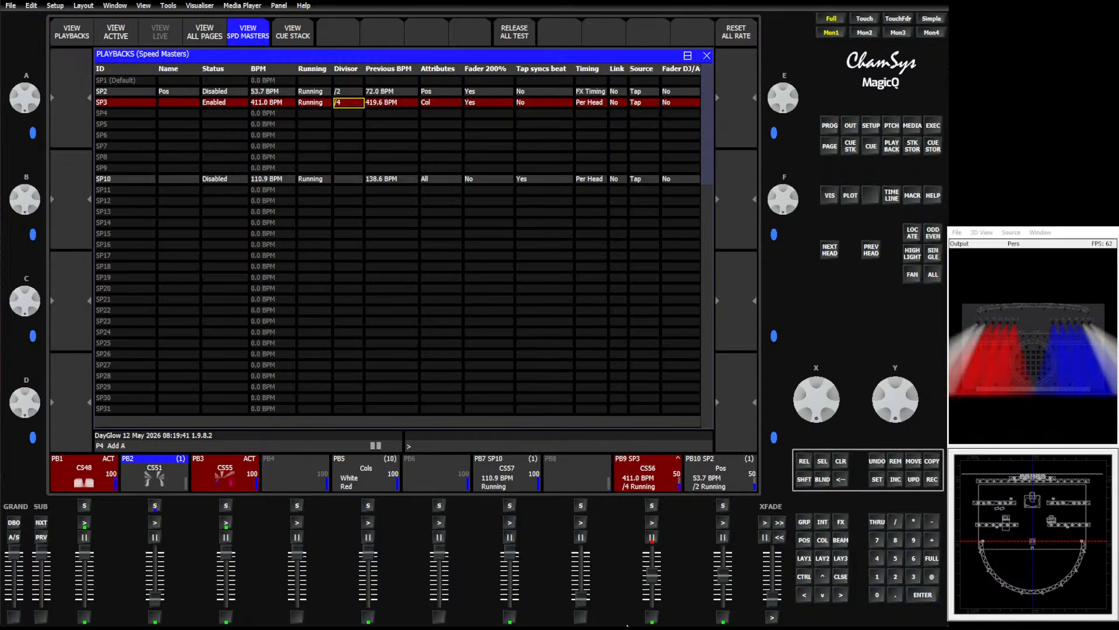
{"action": "left_click", "coordinate": [657, 614]}
{"action": "left_click", "coordinate": [657, 615]}
{"action": "left_click", "coordinate": [657, 615]}
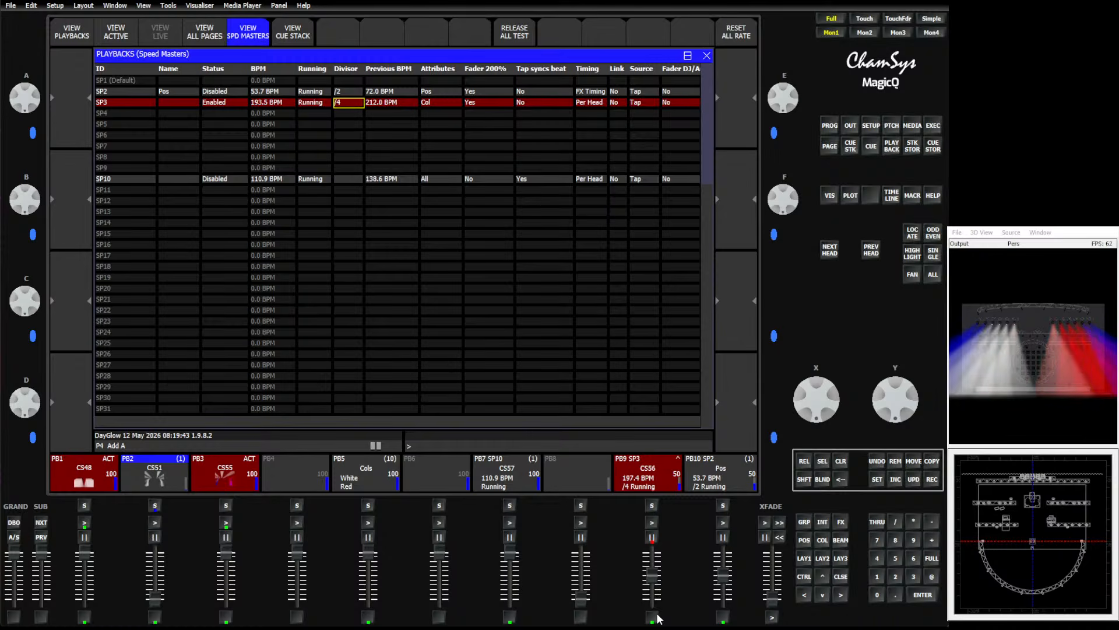
{"action": "left_click", "coordinate": [657, 615]}
{"action": "left_click", "coordinate": [657, 614]}
{"action": "left_click", "coordinate": [657, 614]}
{"action": "left_click", "coordinate": [657, 615]}
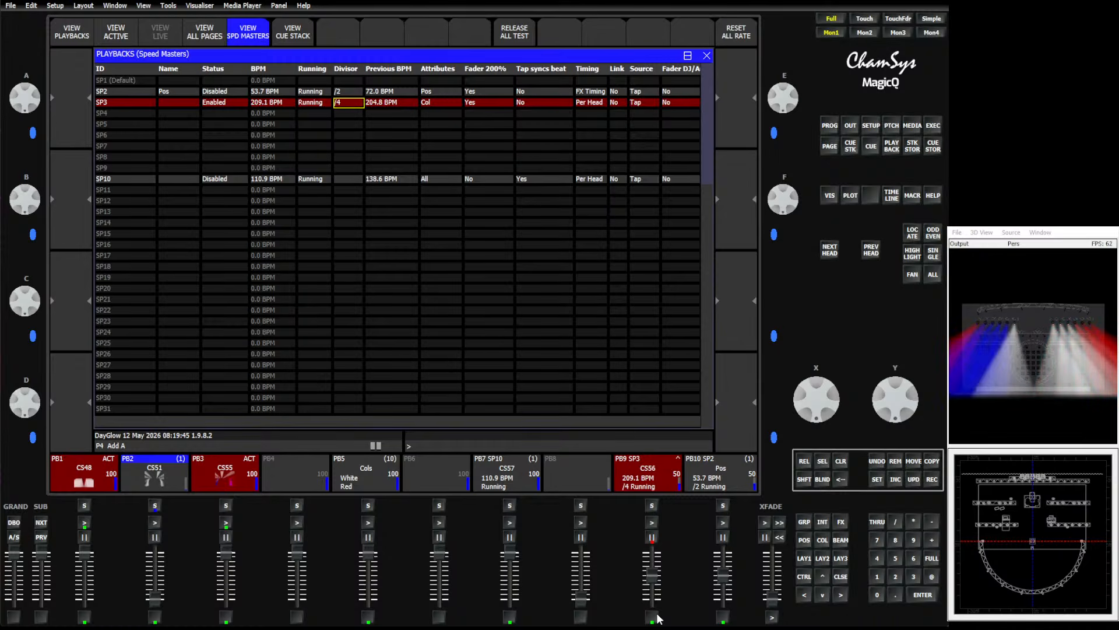
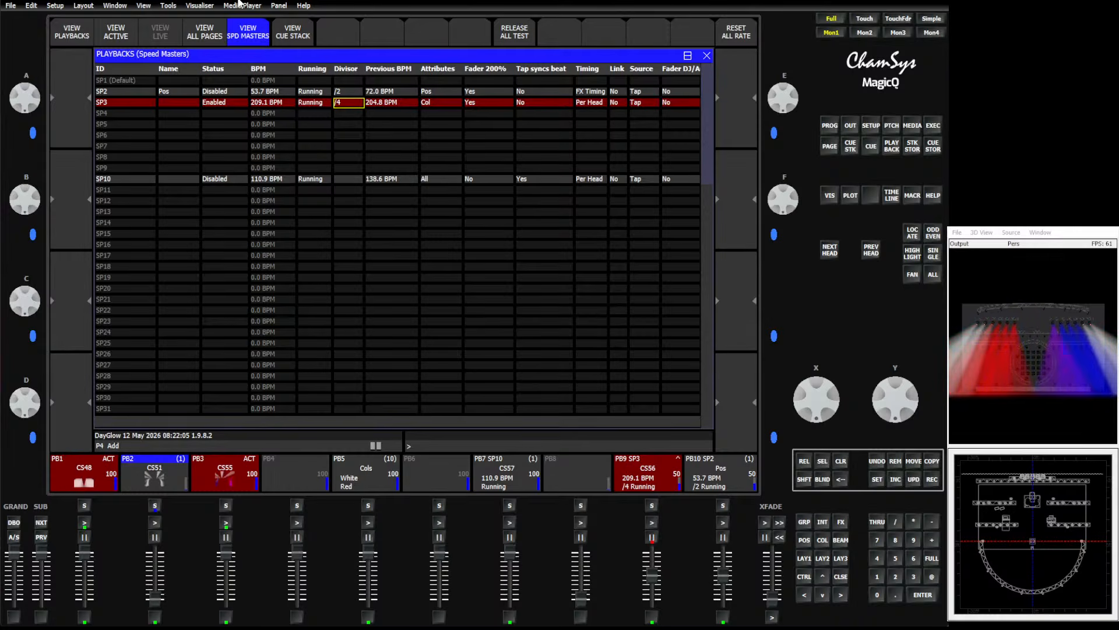
Open page 4 of the Execute window and copy speed master SP2 from PB10 into the second item
{"action": "left_click", "coordinate": [71, 32]}
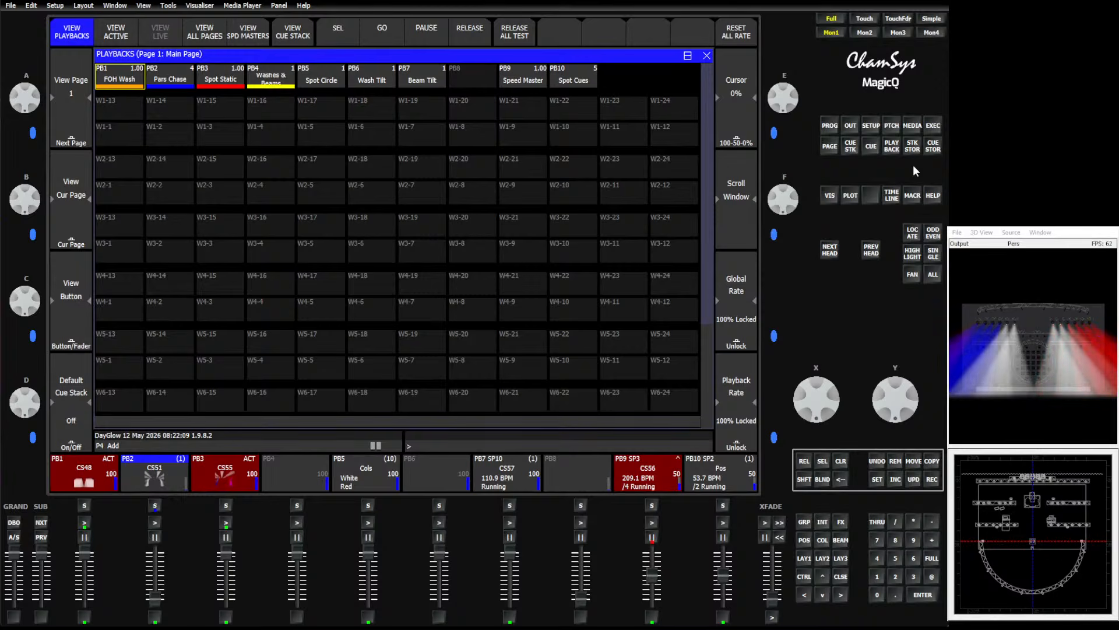
{"action": "left_click", "coordinate": [932, 126]}
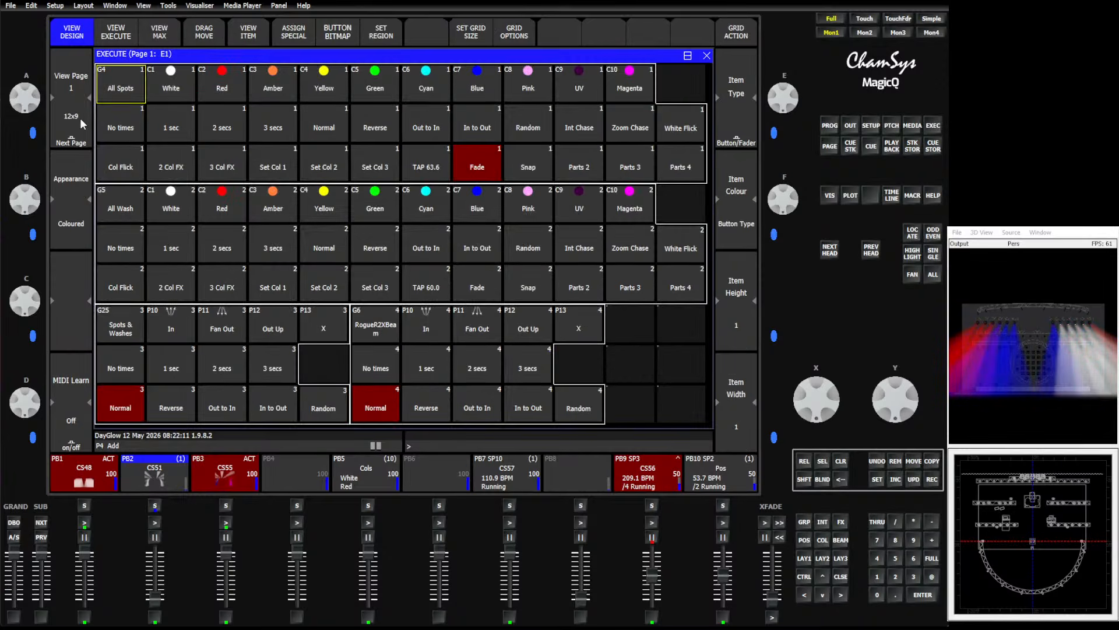
{"action": "left_click", "coordinate": [79, 118]}
{"action": "left_click", "coordinate": [79, 118]}
{"action": "left_click", "coordinate": [79, 118]}
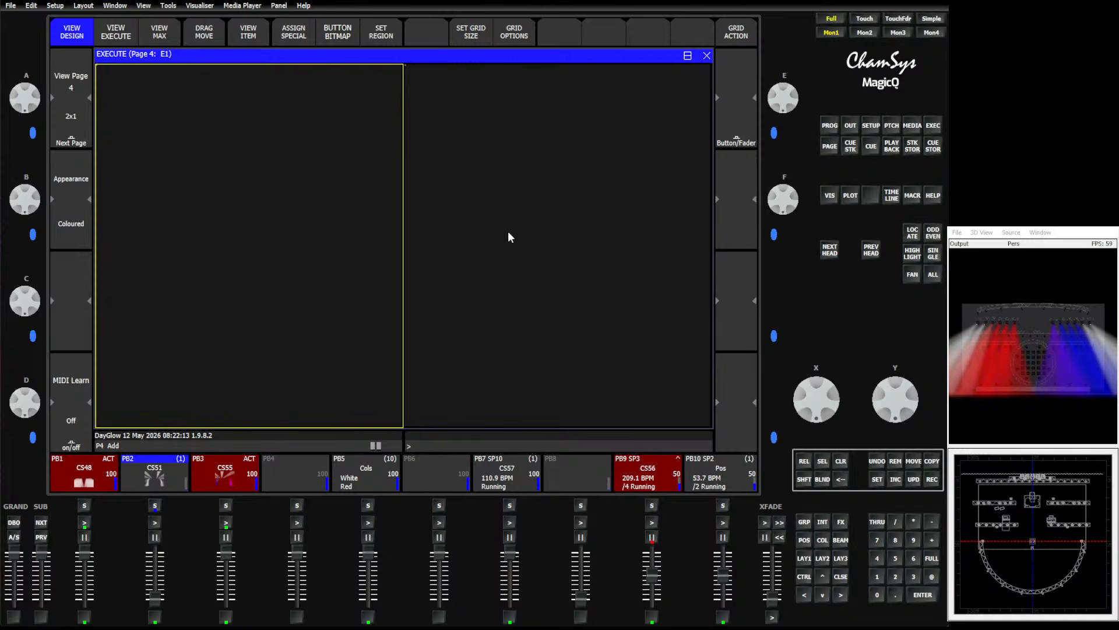
{"action": "left_click", "coordinate": [932, 461]}
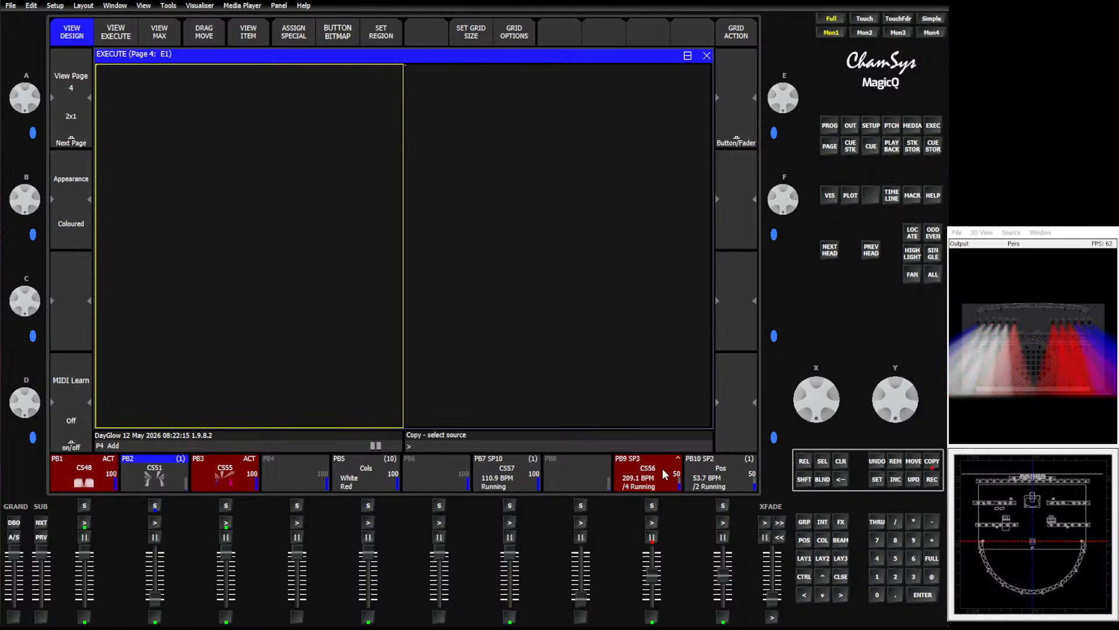
{"action": "left_click", "coordinate": [699, 473]}
{"action": "left_click", "coordinate": [520, 192]}
Change the second execute item to a Fader and raise it to about halfway in the execute view
{"action": "left_click", "coordinate": [723, 125]}
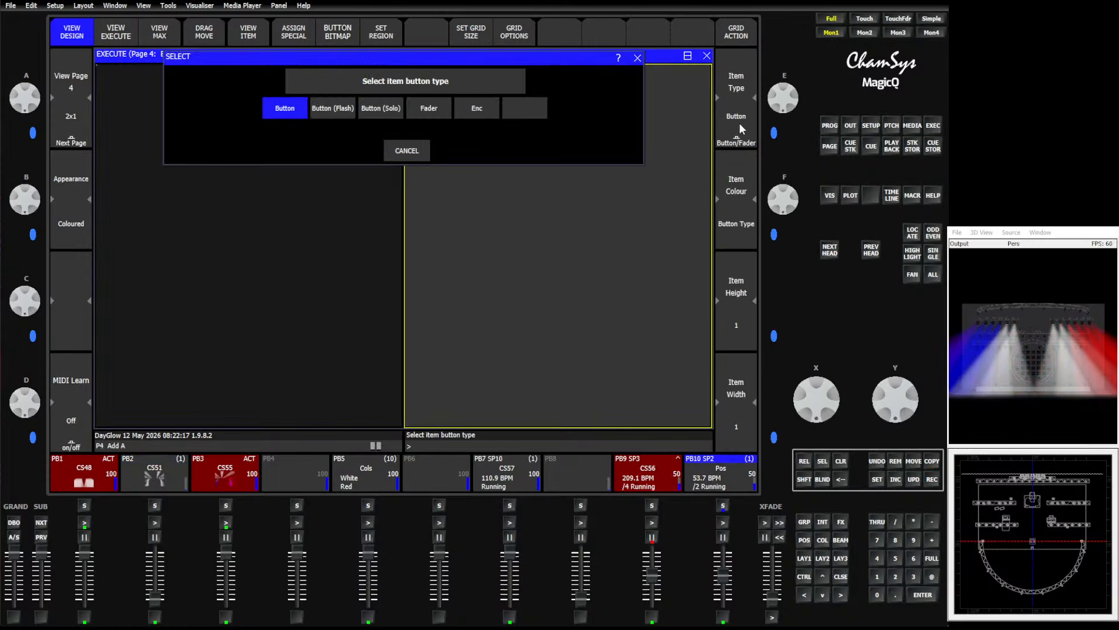
{"action": "left_click", "coordinate": [442, 111]}
{"action": "left_click", "coordinate": [121, 35]}
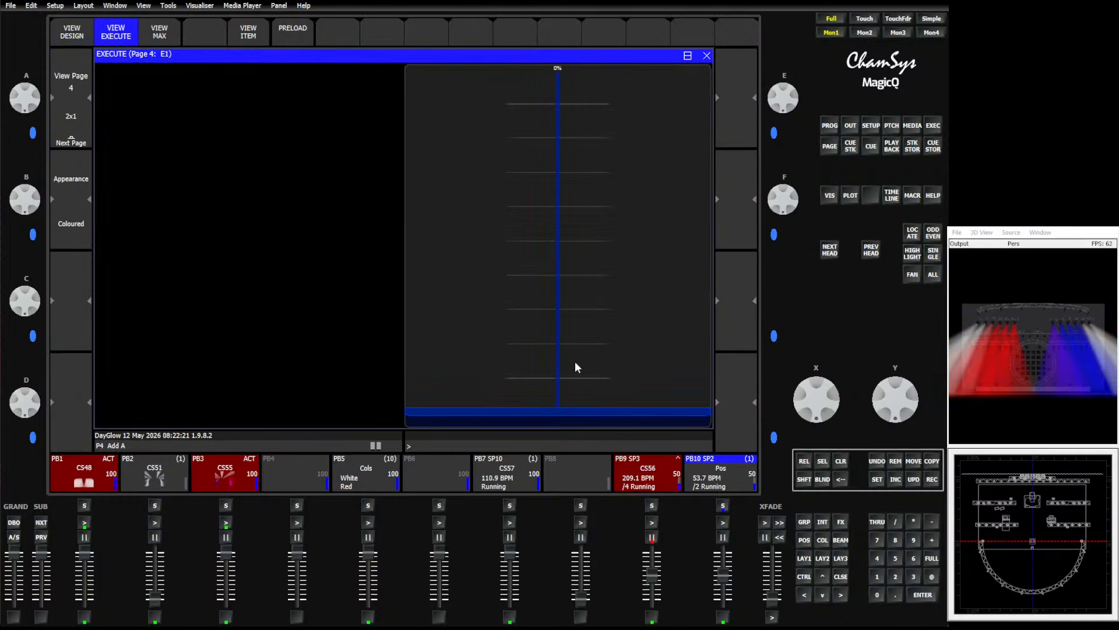
{"action": "left_click_drag", "start_coordinate": [568, 411], "coordinate": [550, 239]}
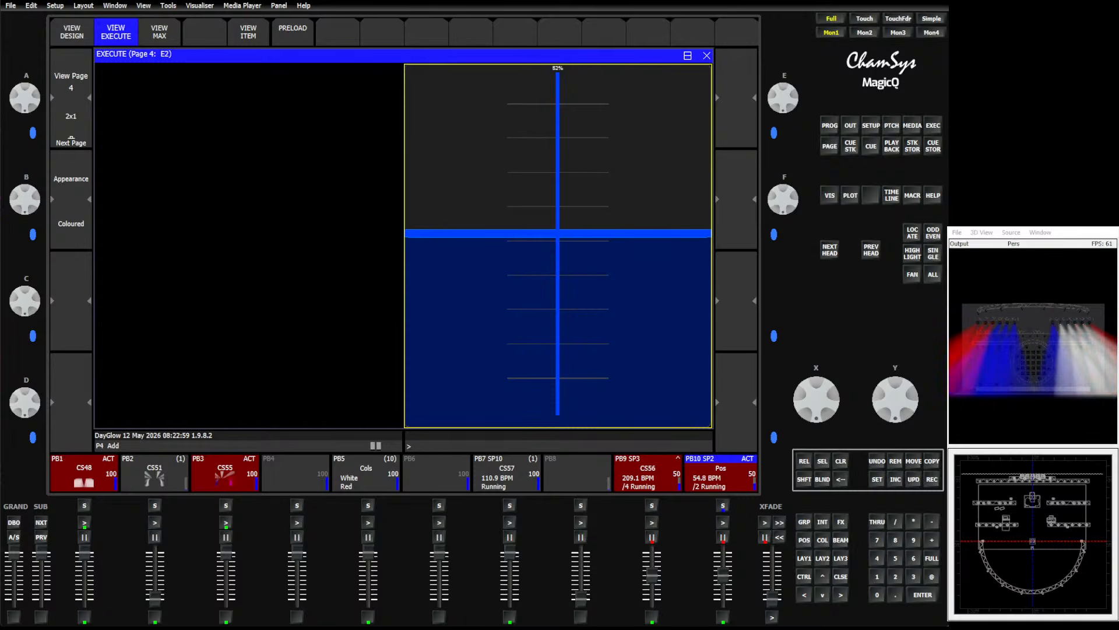
Release all playbacks and reactivate only PB1
{"action": "left_click", "coordinate": [804, 480]}
{"action": "left_click", "coordinate": [804, 463]}
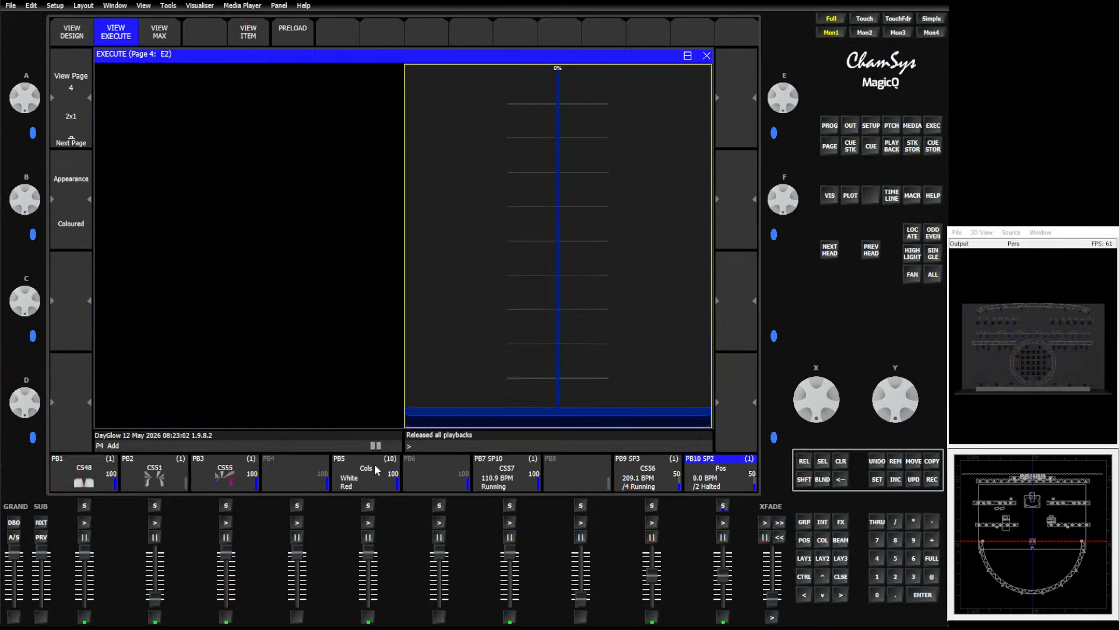
{"action": "left_click", "coordinate": [86, 522]}
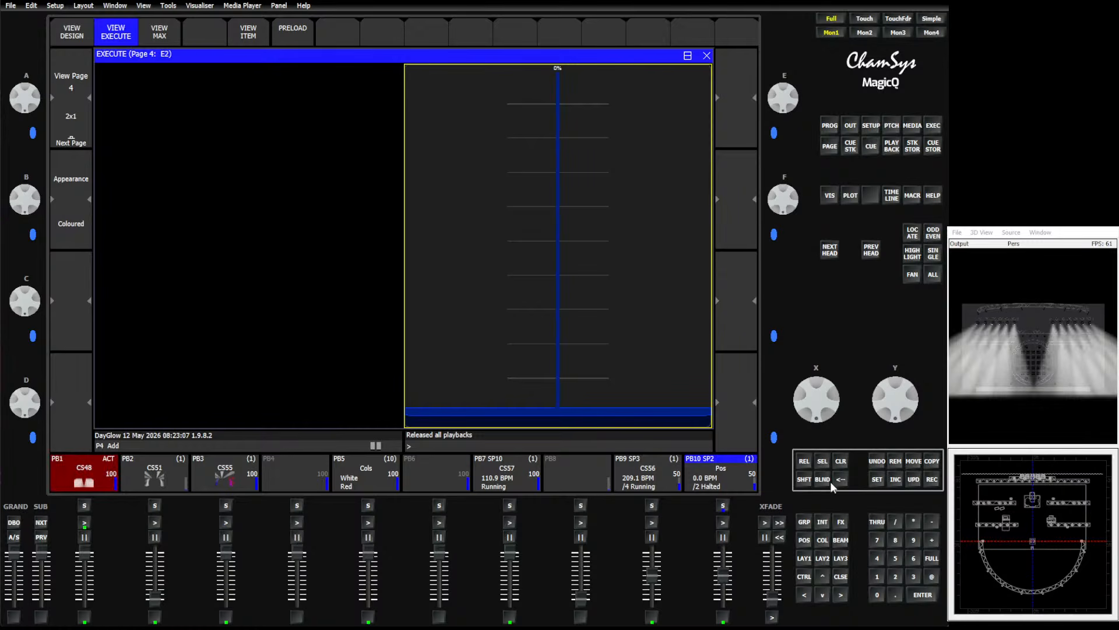
Remove the cue stacks from PB7 and PB5
{"action": "left_click", "coordinate": [894, 462]}
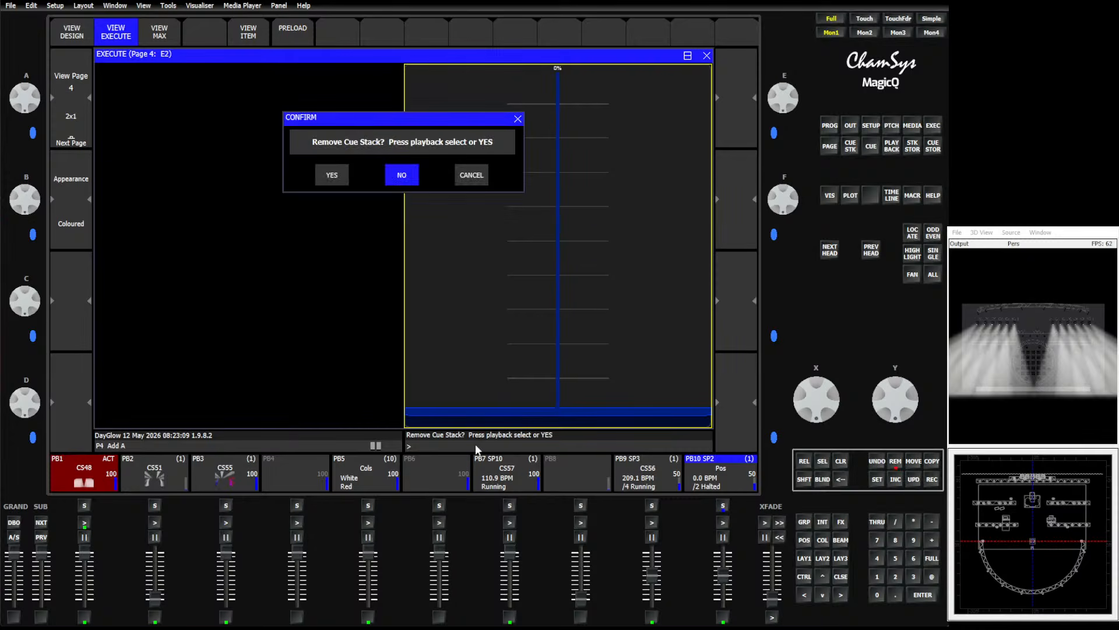
{"action": "left_click", "coordinate": [341, 176]}
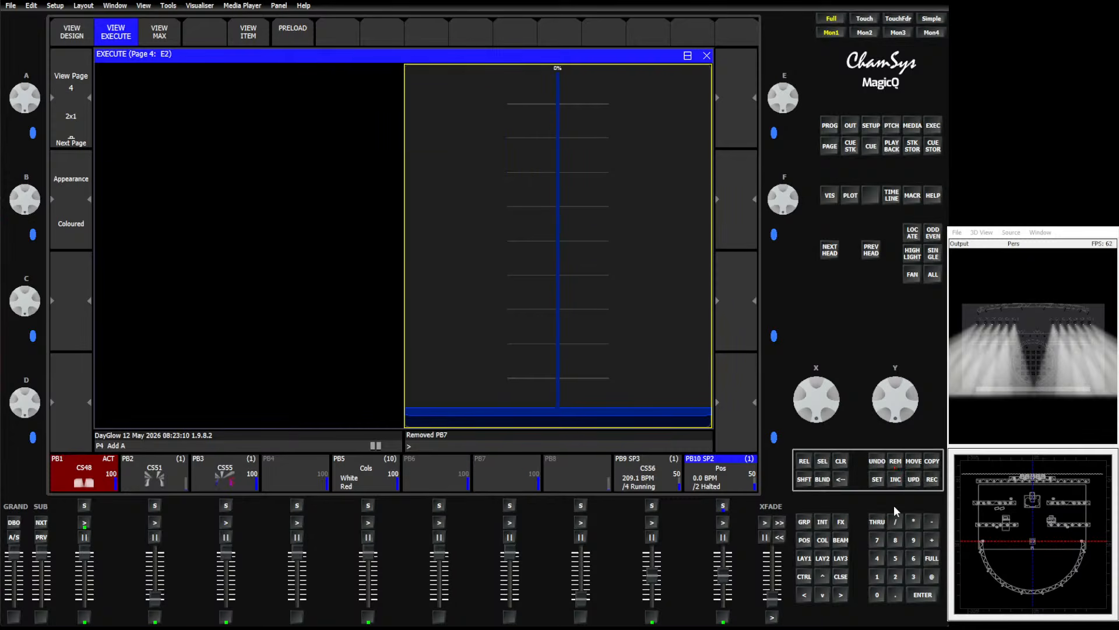
{"action": "left_click", "coordinate": [894, 461]}
{"action": "left_click", "coordinate": [338, 179]}
Select the All Spots group and add a Ramp effect on the Dimmer attribute
{"action": "left_click", "coordinate": [816, 526]}
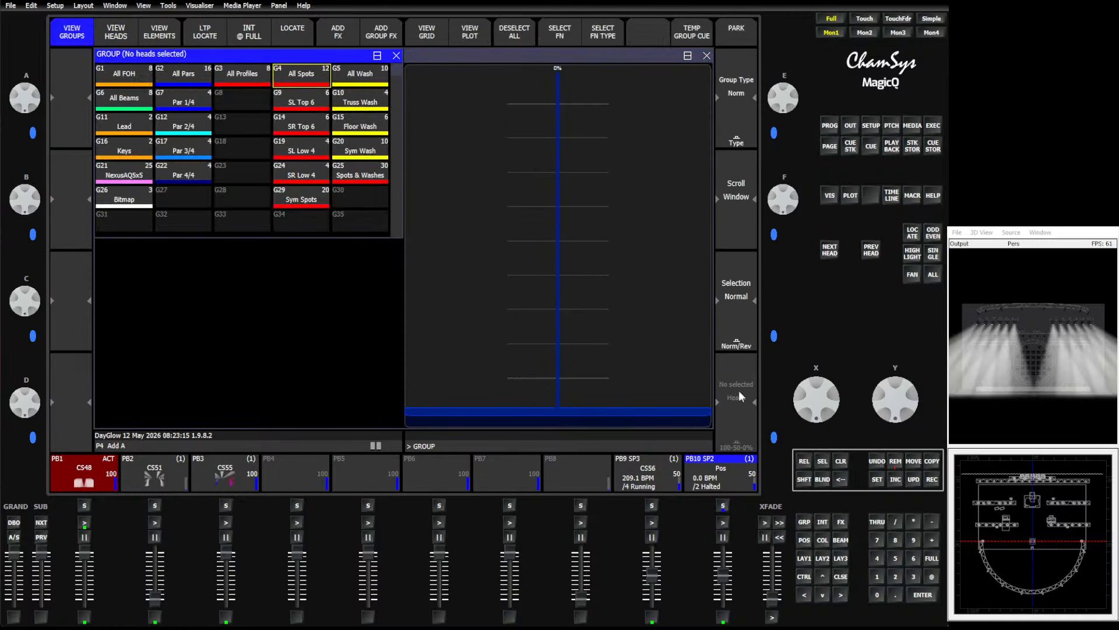
{"action": "left_click", "coordinate": [294, 79]}
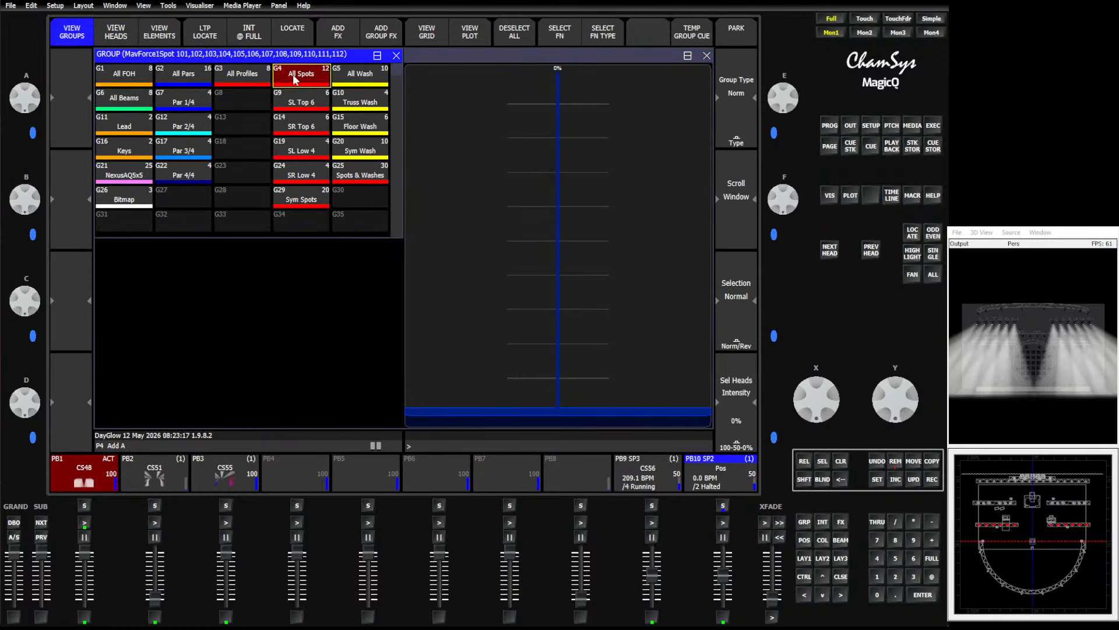
{"action": "left_click", "coordinate": [341, 32]}
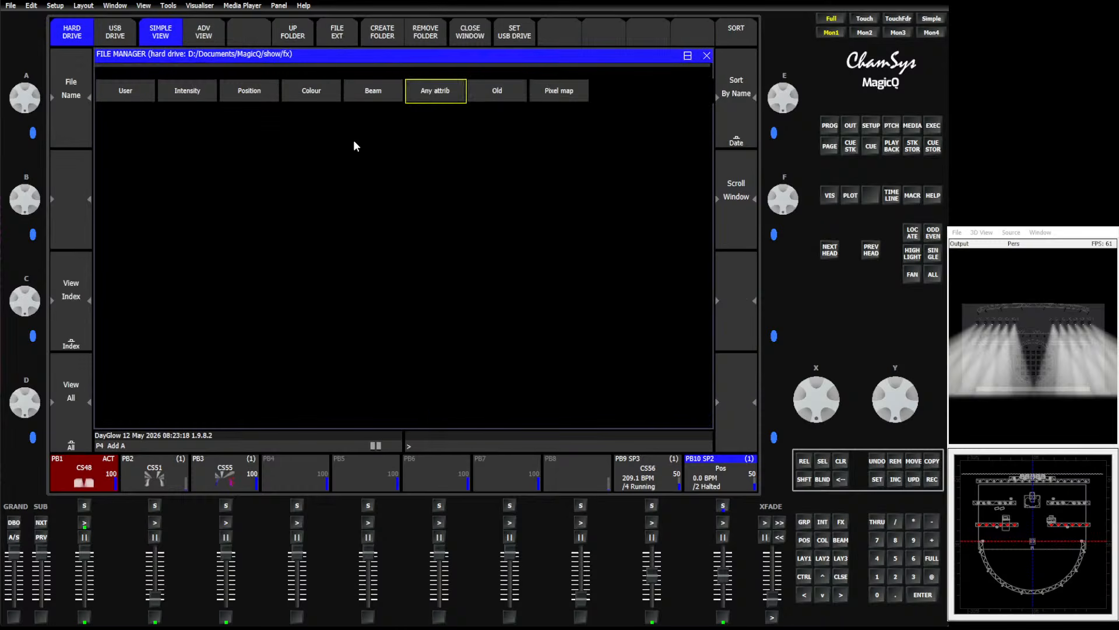
{"action": "left_click", "coordinate": [425, 99]}
{"action": "left_click", "coordinate": [321, 121]}
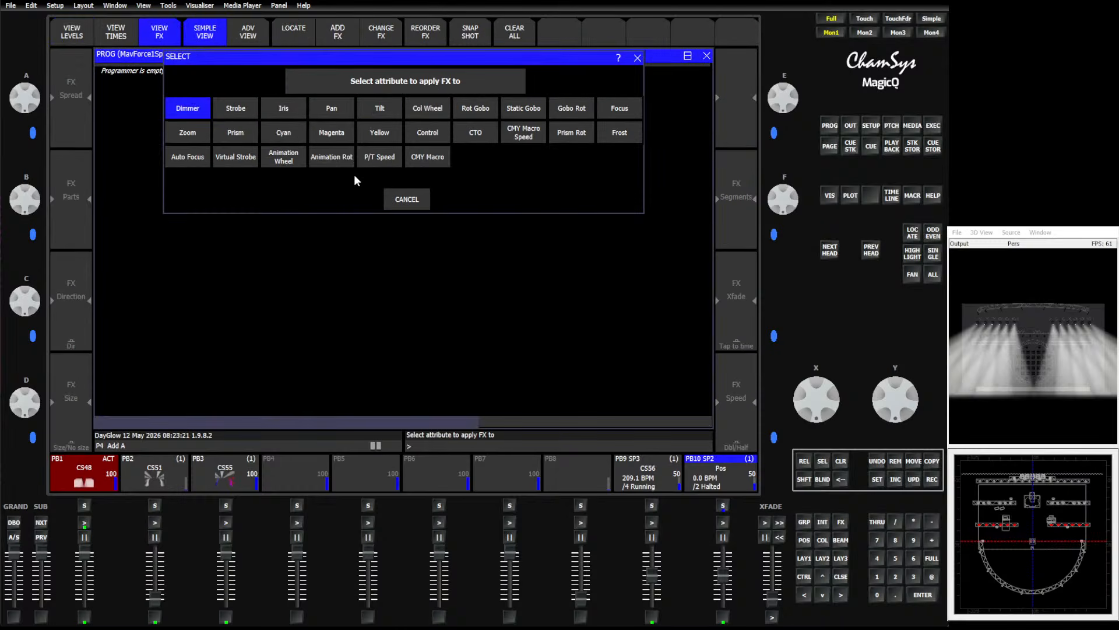
{"action": "left_click", "coordinate": [204, 114]}
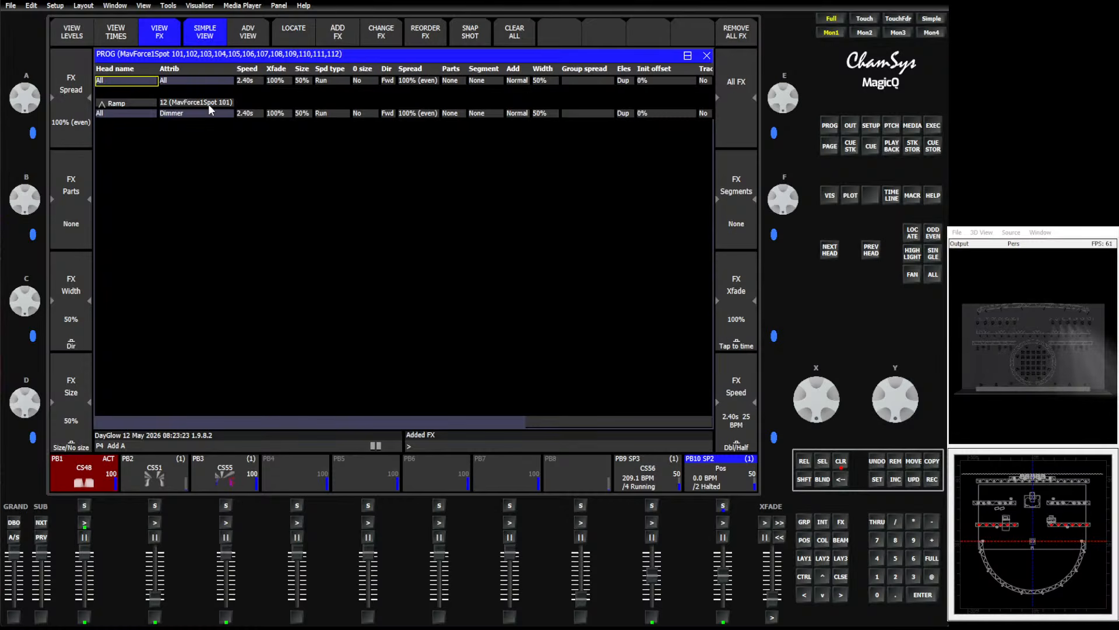
Set the crossfade of the spots' Dimmer ramp effect to 20%
{"action": "left_click", "coordinate": [250, 113]}
{"action": "key", "text": "Right"}
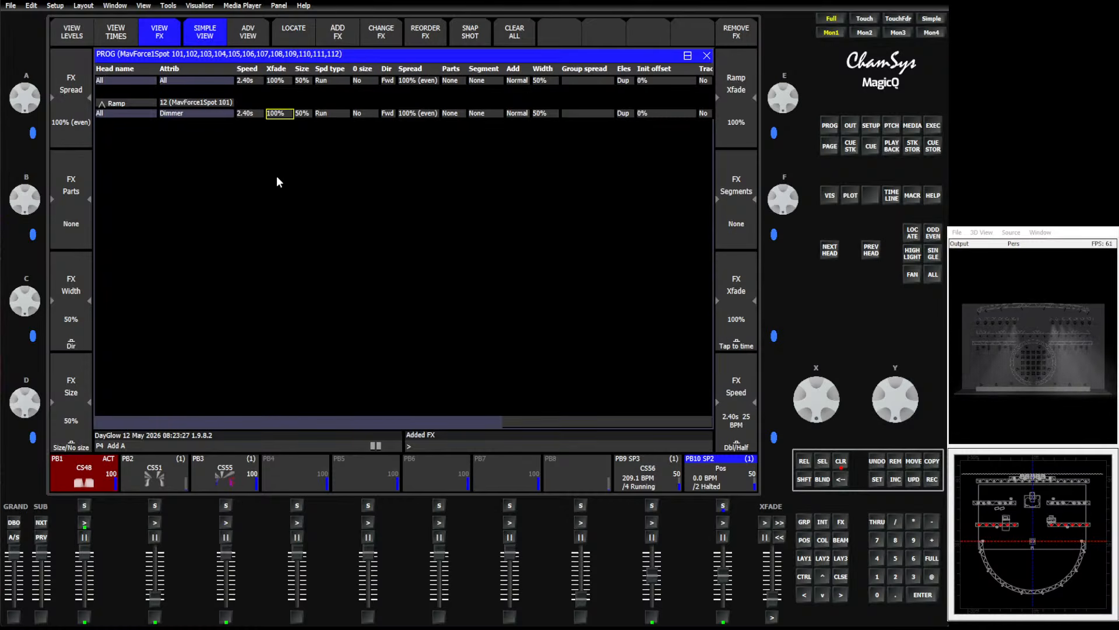
{"action": "type", "text": "20"}
{"action": "key", "text": "Return"}
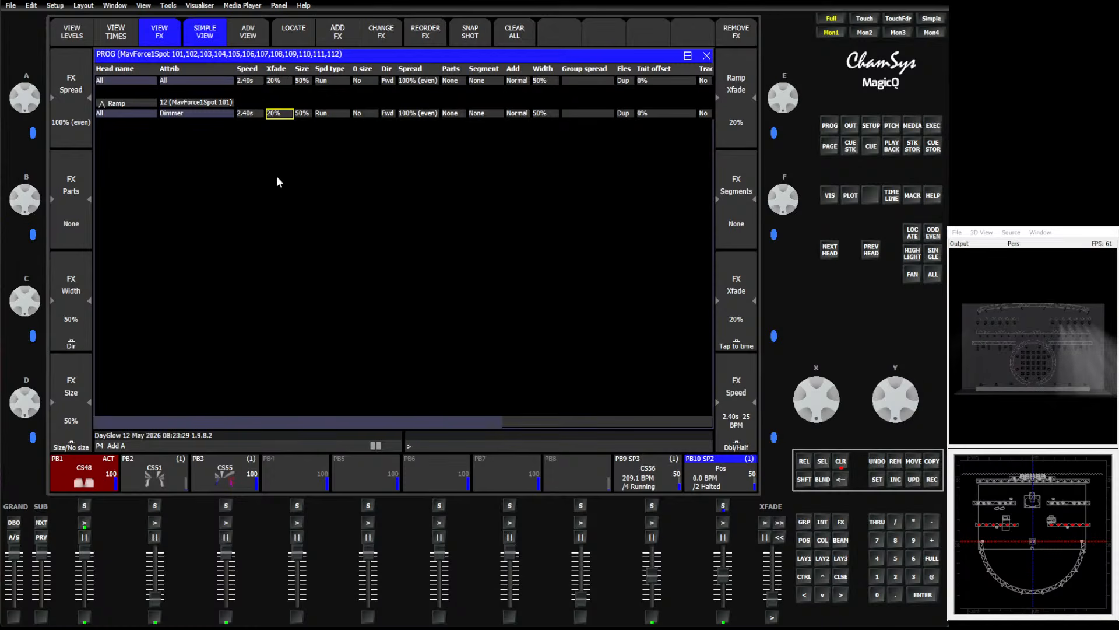
Set the size of the spots' Dimmer ramp effect to 150%
{"action": "key", "text": "Right"}
{"action": "key", "text": "Right"}
{"action": "key", "text": "Right"}
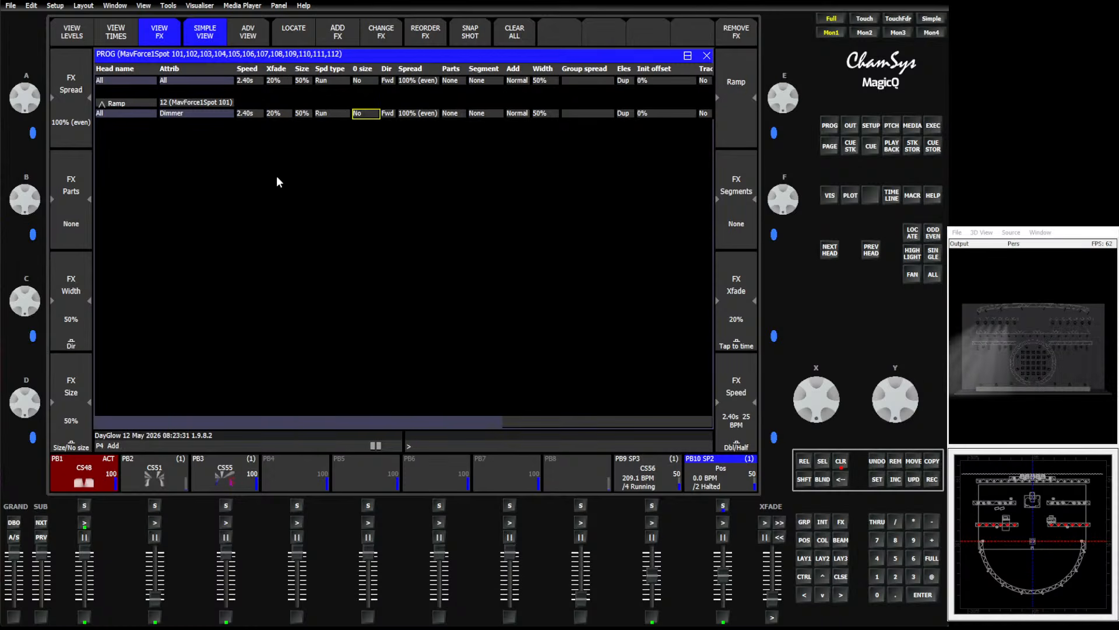
{"action": "key", "text": "Left"}
{"action": "key", "text": "Left"}
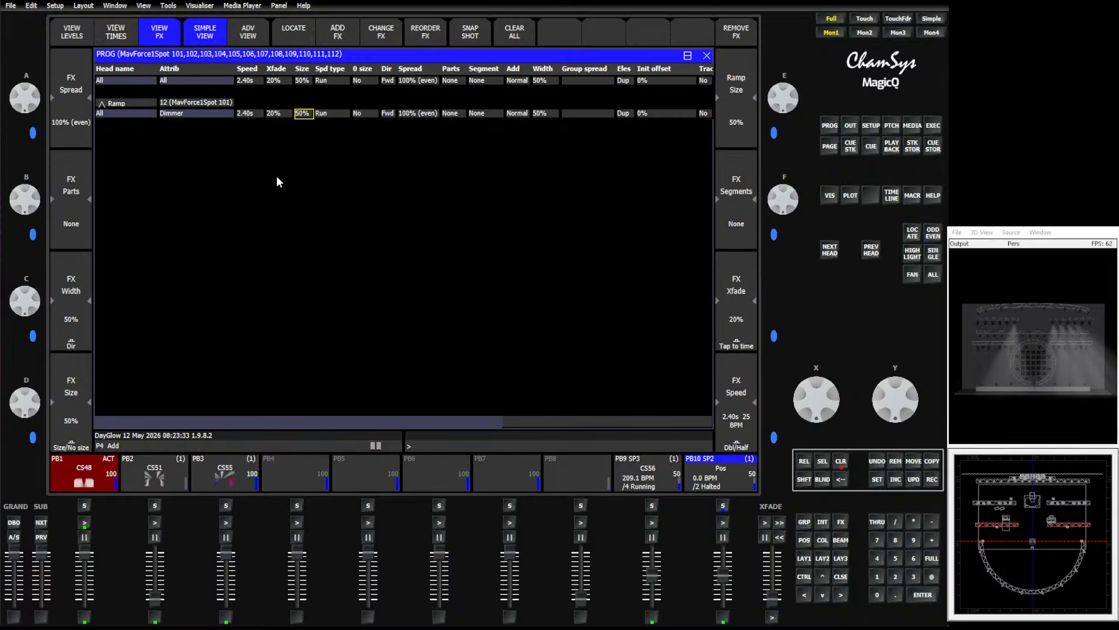
{"action": "type", "text": "150"}
{"action": "key", "text": "Return"}
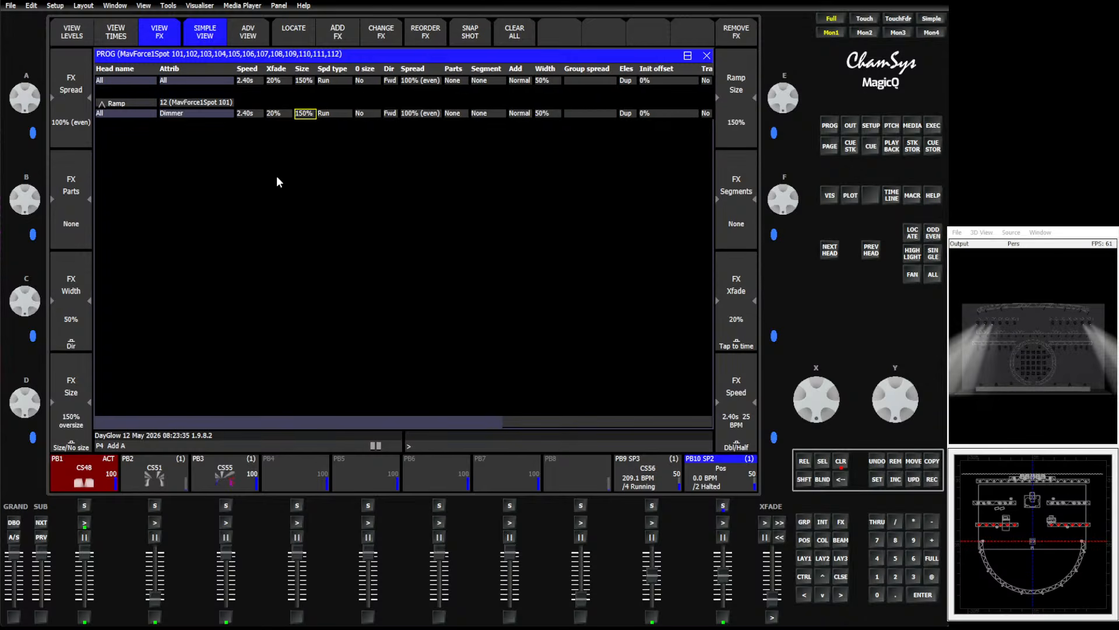
Assign speed master SP3 to the spots' Dimmer ramp effect
{"action": "key", "text": "Right"}
{"action": "key", "text": "Right"}
{"action": "key", "text": "Right"}
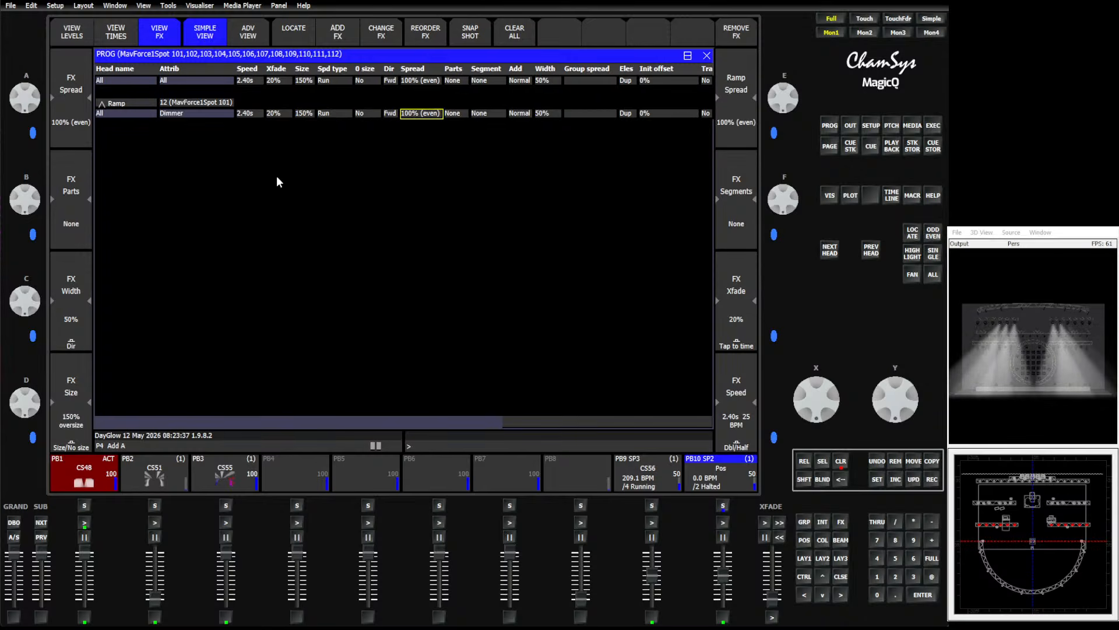
{"action": "key", "text": "Right"}
{"action": "key", "text": "Right"}
{"action": "key", "text": "Right"}
{"action": "key", "text": "Right"}
{"action": "key", "text": "Right"}
{"action": "key", "text": "Right"}
{"action": "key", "text": "Right"}
{"action": "key", "text": "Right"}
{"action": "key", "text": "Right"}
{"action": "key", "text": "Right"}
{"action": "key", "text": "Right"}
{"action": "key", "text": "Right"}
{"action": "key", "text": "Right"}
{"action": "key", "text": "Right"}
{"action": "key", "text": "Right"}
{"action": "key", "text": "Right"}
{"action": "key", "text": "Right"}
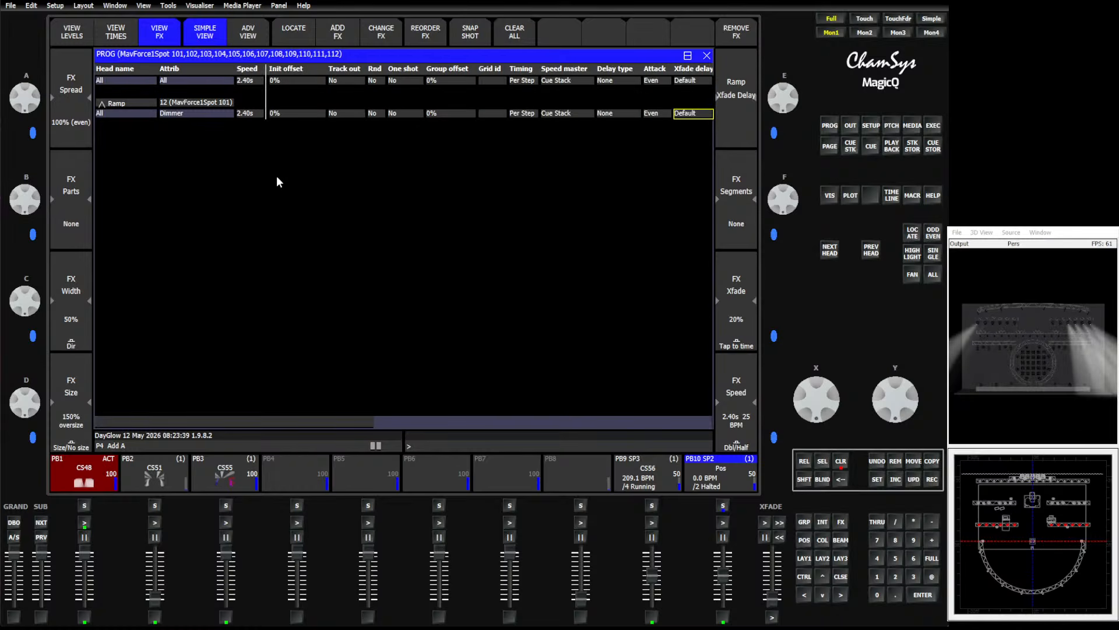
{"action": "key", "text": "Left"}
{"action": "key", "text": "Left"}
{"action": "key", "text": "Left"}
{"action": "key", "text": "Left"}
{"action": "key", "text": "Right"}
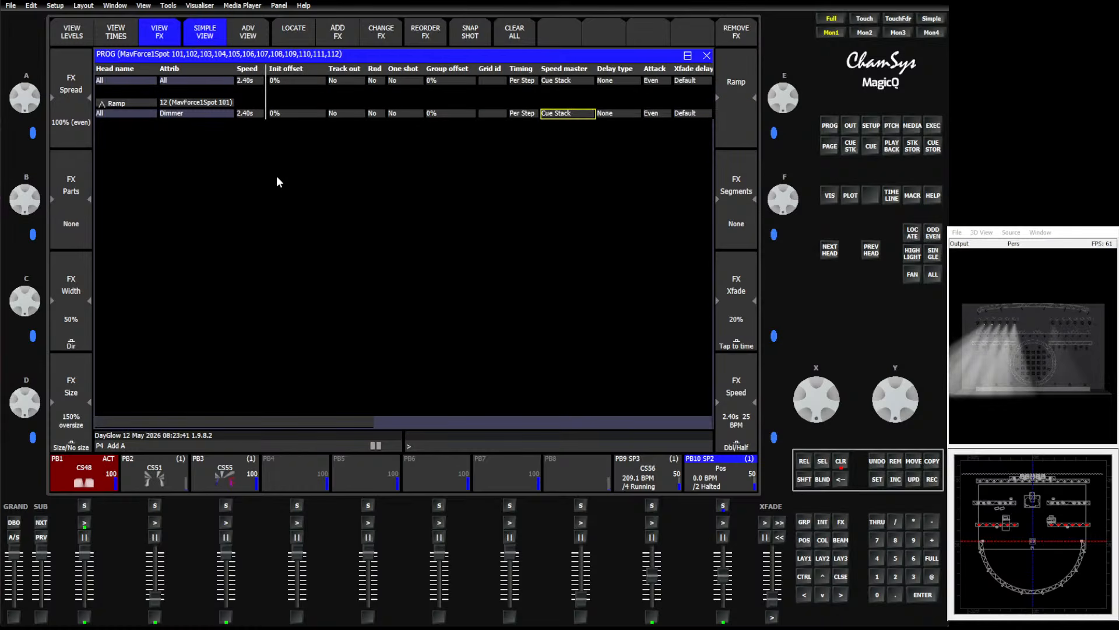
{"action": "left_click", "coordinate": [569, 113]}
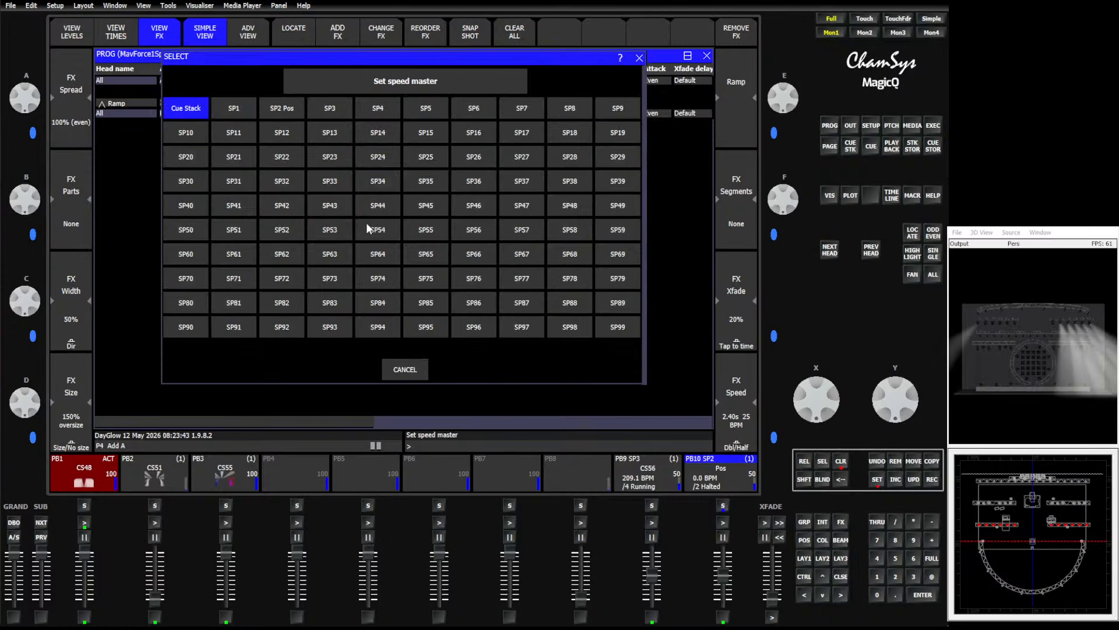
{"action": "left_click", "coordinate": [330, 111]}
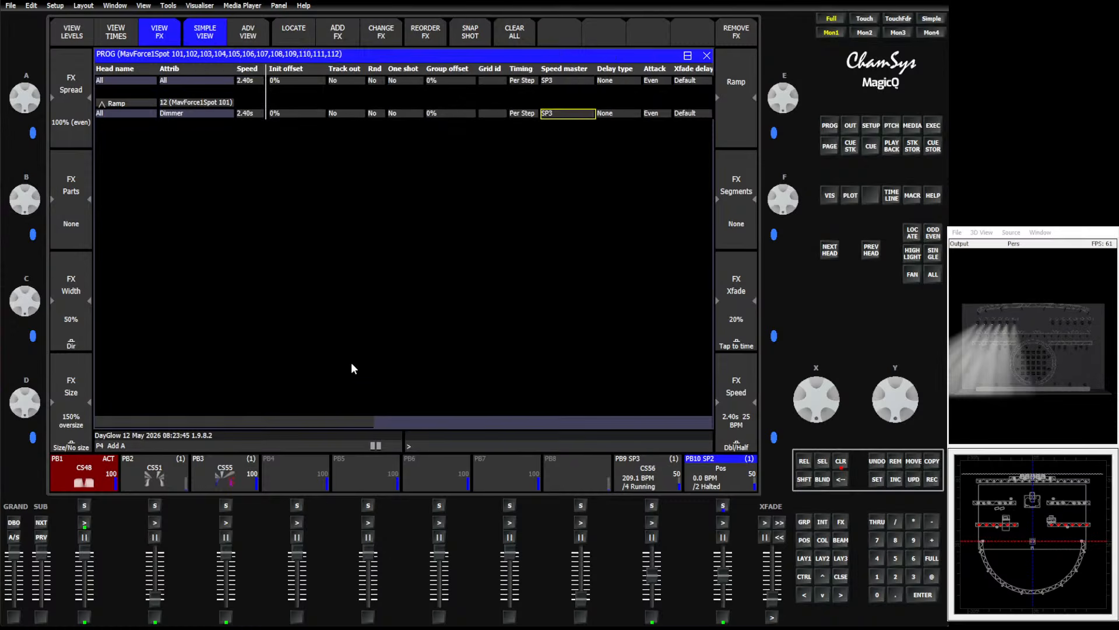
Record the dimmer effect onto PB4 and run it with the PB9 speed master from a cleared programmer
{"action": "left_click", "coordinate": [930, 480]}
{"action": "left_click", "coordinate": [297, 522]}
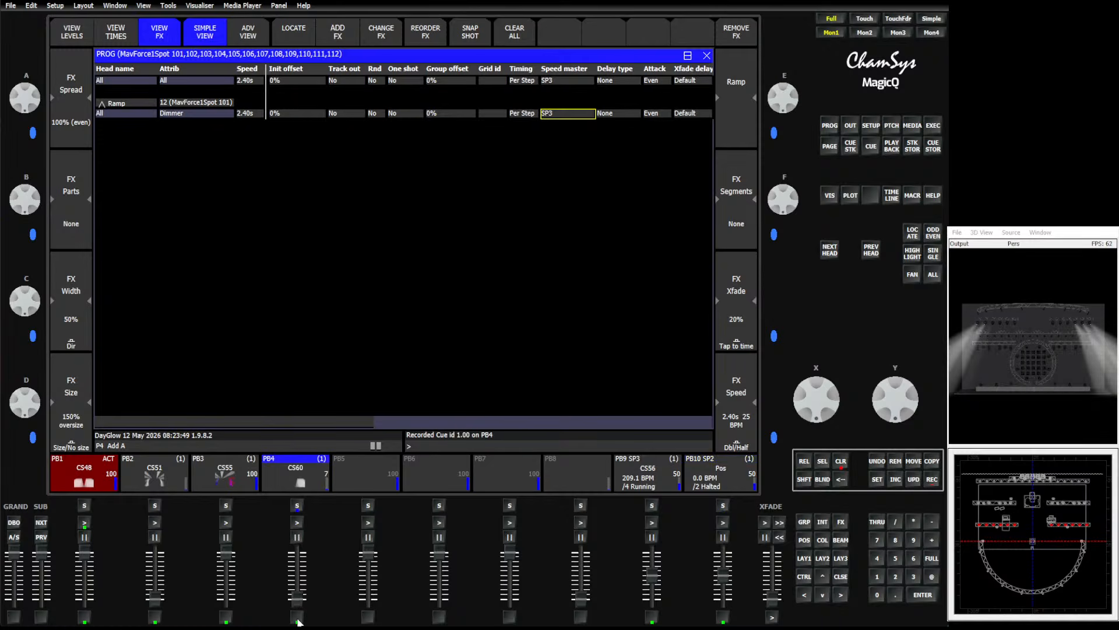
{"action": "left_click", "coordinate": [652, 522]}
{"action": "left_click", "coordinate": [841, 461]}
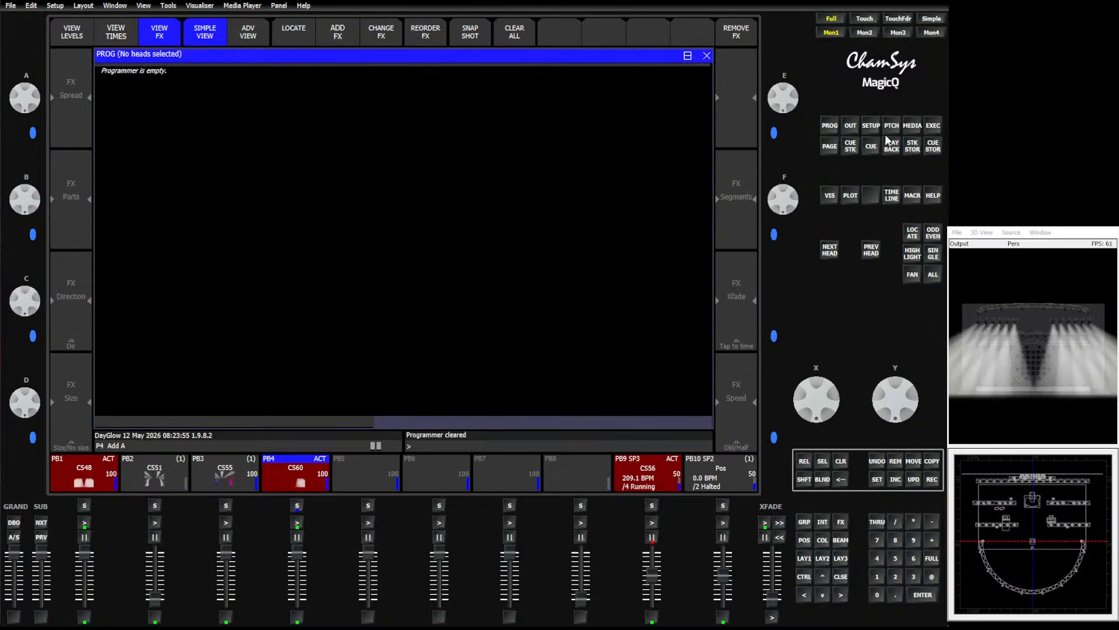
Set Intensity (HTP) FX can add,subtract to Yes in the playback setup options
{"action": "left_click", "coordinate": [872, 126]}
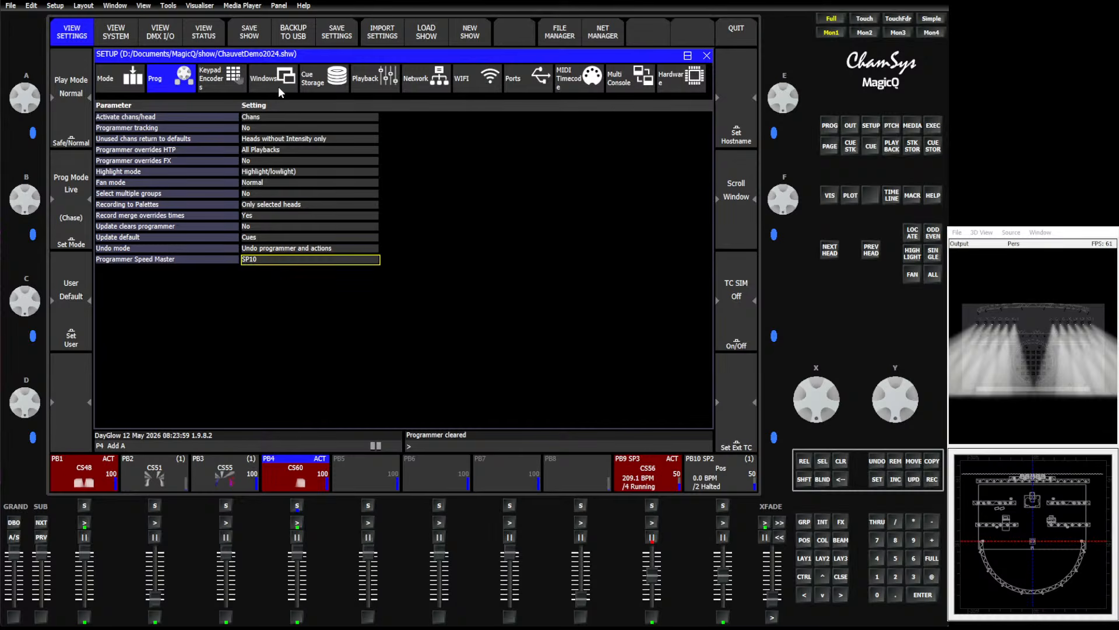
{"action": "left_click", "coordinate": [227, 81]}
{"action": "left_click", "coordinate": [322, 81]}
{"action": "left_click", "coordinate": [372, 82]}
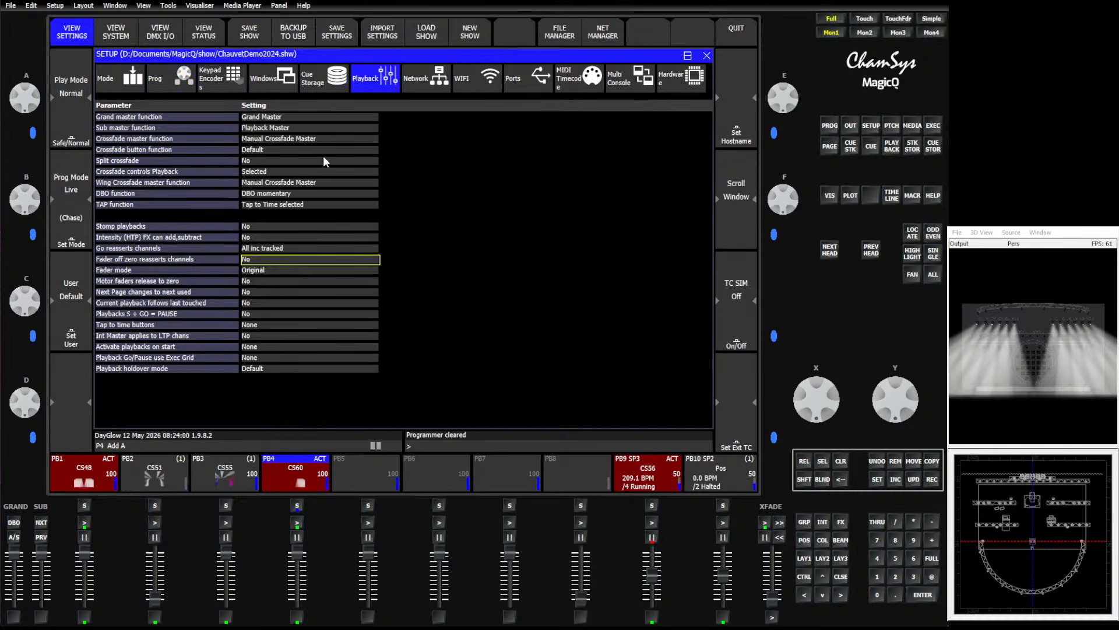
{"action": "left_click", "coordinate": [274, 237]}
{"action": "left_click", "coordinate": [418, 104]}
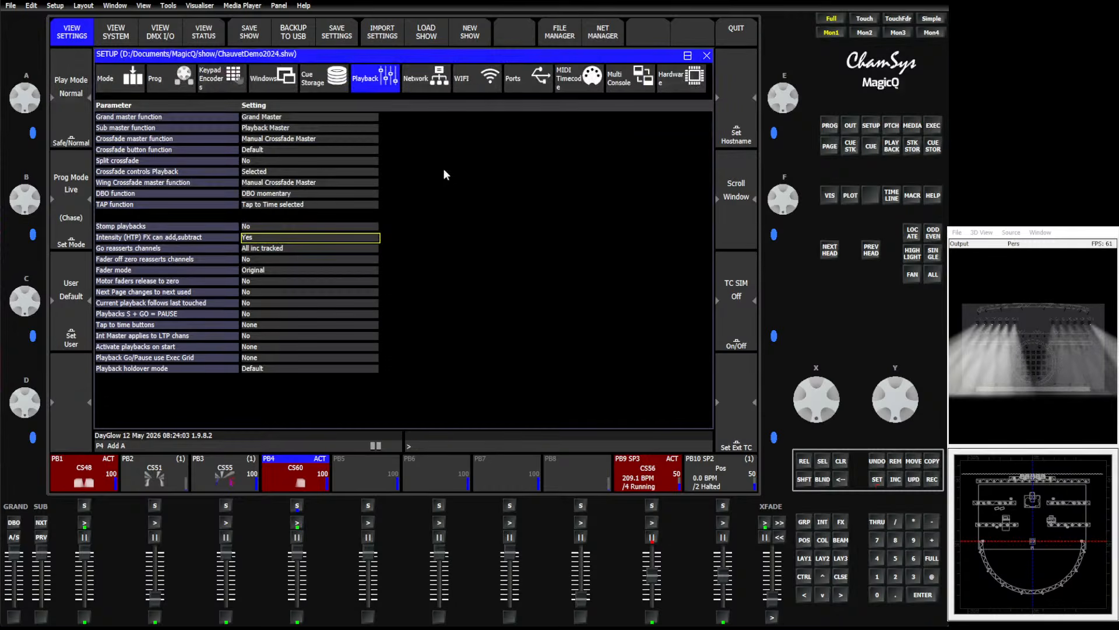
Set the Add mode of the Dimmer ramp effect in PB4's cue to Minus
{"action": "left_click", "coordinate": [319, 467]}
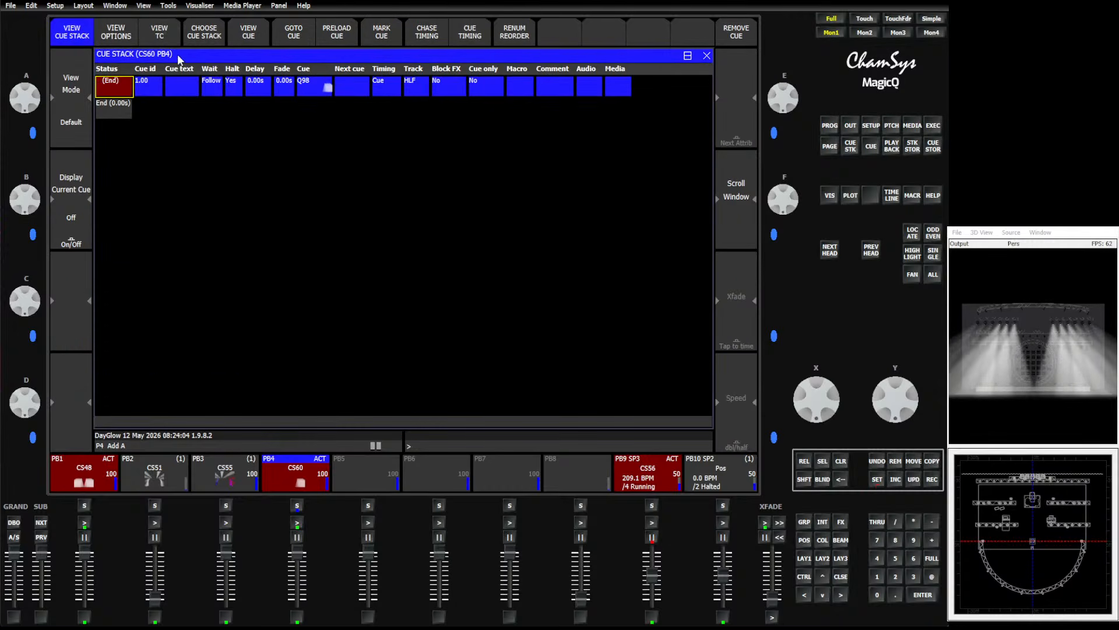
{"action": "left_click", "coordinate": [248, 35]}
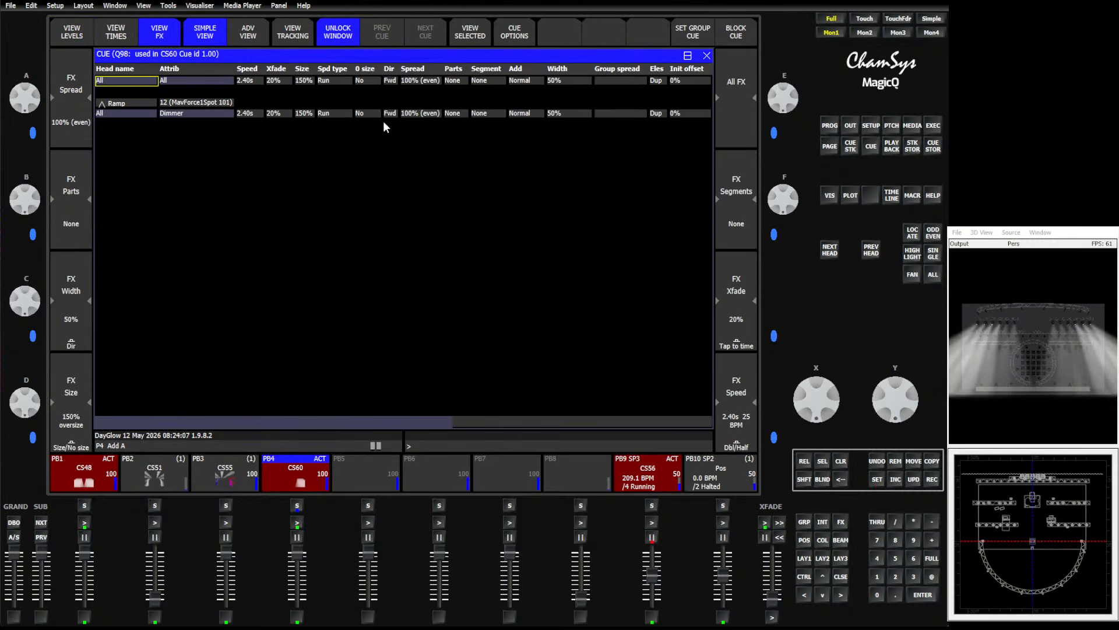
{"action": "left_click", "coordinate": [523, 114]}
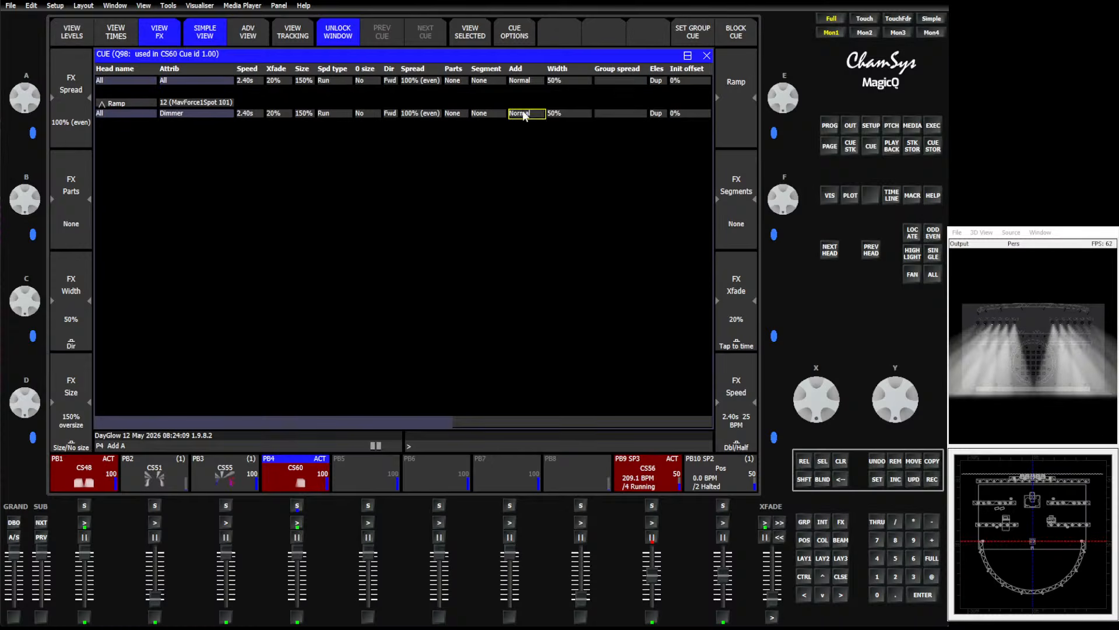
{"action": "left_click", "coordinate": [523, 113]}
{"action": "left_click", "coordinate": [429, 108]}
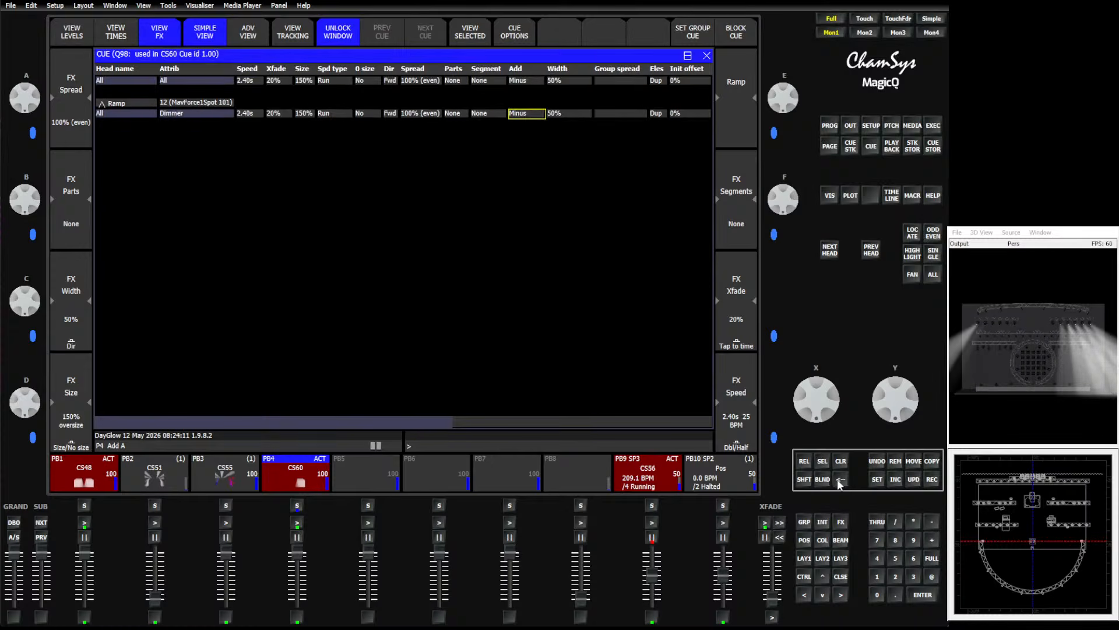
Tap a tempo of about 403 BPM for speed master SP3 on PB9
{"action": "double_click", "coordinate": [654, 621]}
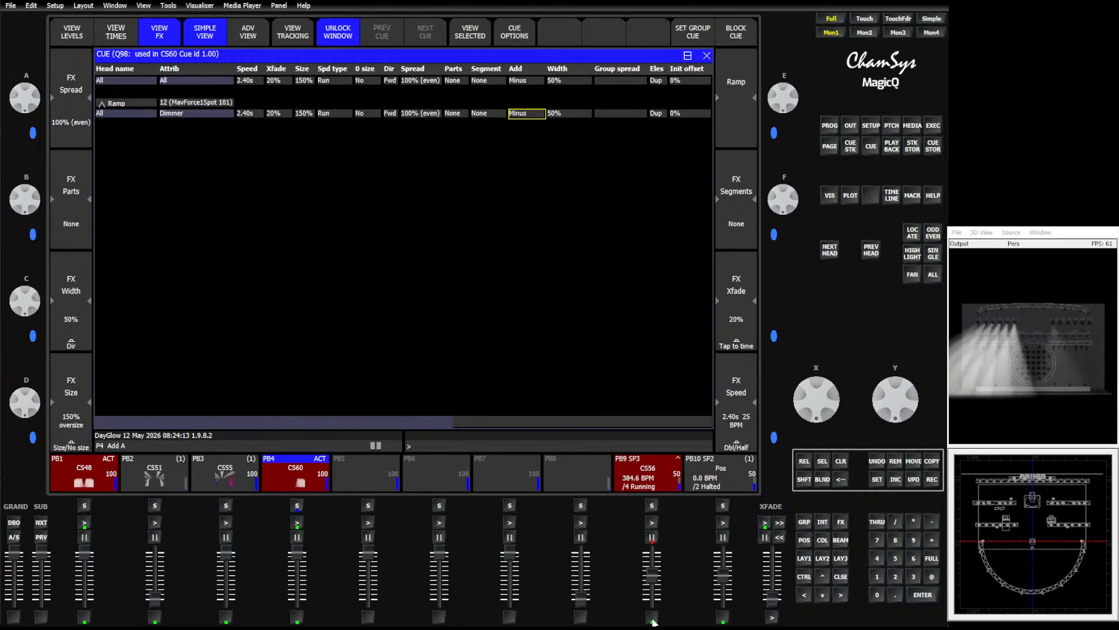
{"action": "left_click", "coordinate": [654, 621]}
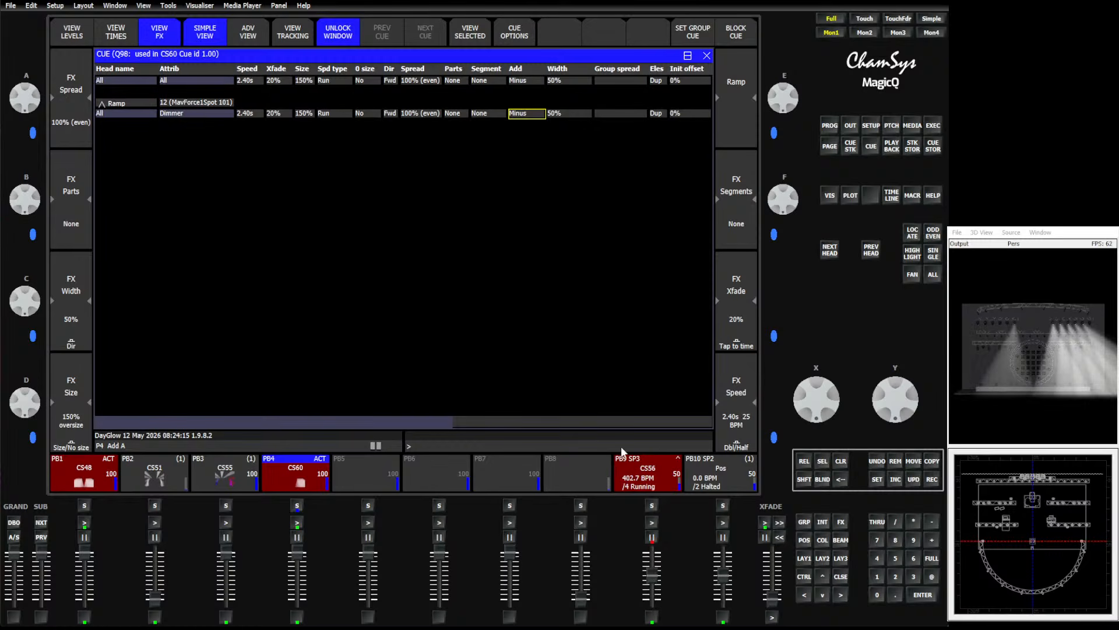
{"action": "left_click", "coordinate": [645, 478]}
Examine the speed master and timing settings of the Dimmer effect in PB4's cue
{"action": "left_click", "coordinate": [303, 471]}
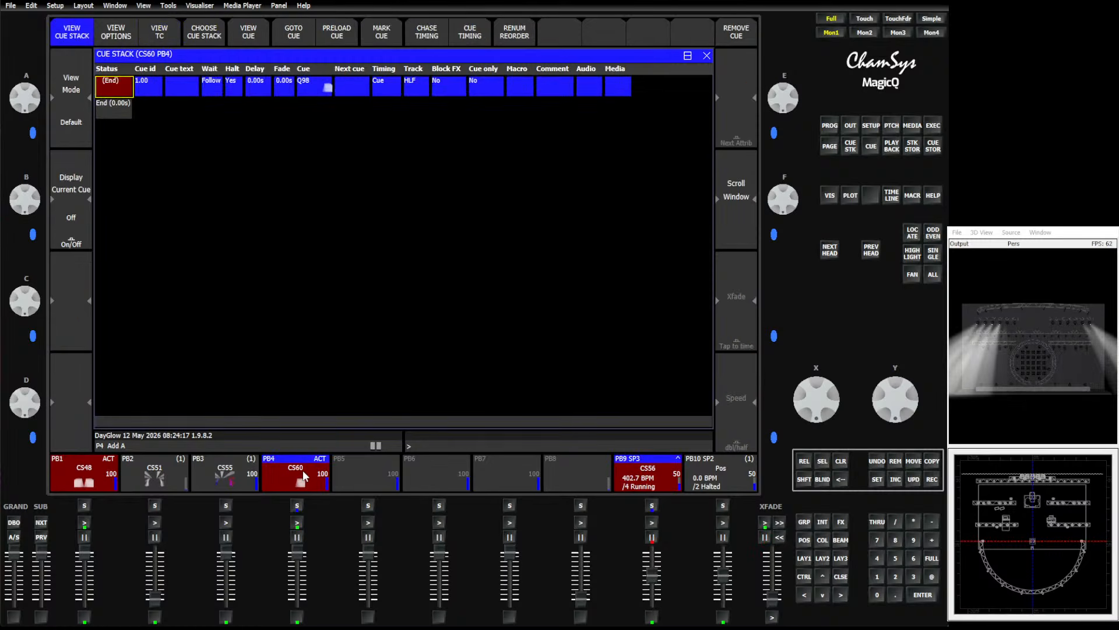
{"action": "left_click", "coordinate": [255, 31]}
{"action": "left_click", "coordinate": [159, 33]}
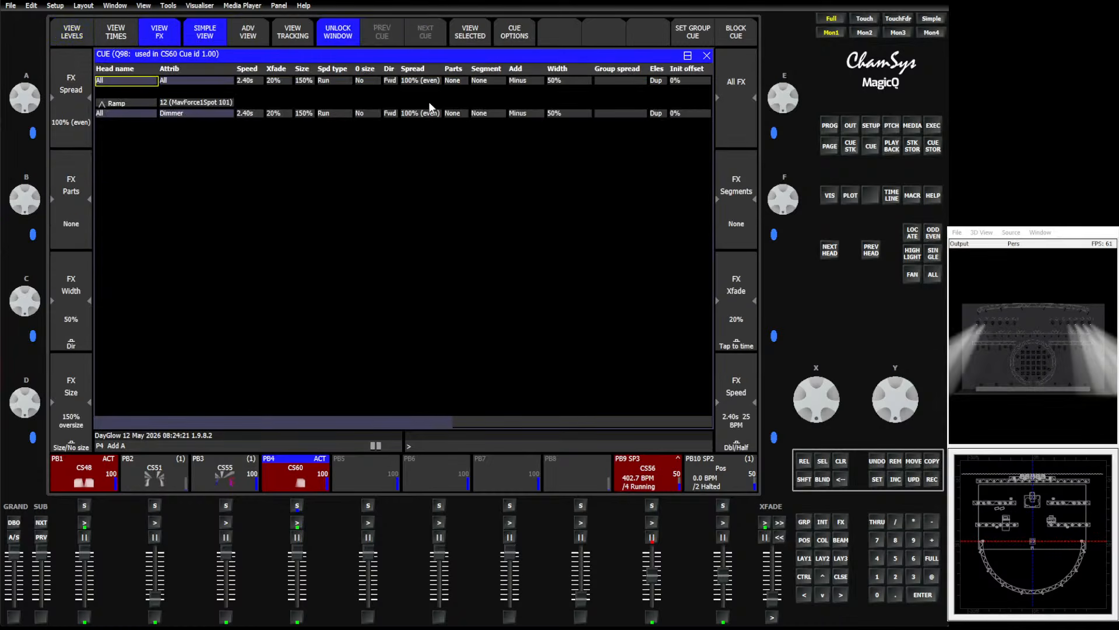
{"action": "key", "text": "Right"}
{"action": "key", "text": "Right"}
{"action": "key", "text": "Right"}
{"action": "key", "text": "Right"}
{"action": "key", "text": "Right"}
{"action": "key", "text": "Right"}
{"action": "key", "text": "Right"}
{"action": "key", "text": "Right"}
{"action": "key", "text": "Right"}
{"action": "key", "text": "Right"}
{"action": "key", "text": "Right"}
{"action": "key", "text": "Right"}
{"action": "key", "text": "Right"}
{"action": "key", "text": "Right"}
{"action": "key", "text": "Right"}
{"action": "key", "text": "Right"}
{"action": "key", "text": "Right"}
{"action": "key", "text": "Right"}
{"action": "key", "text": "Right"}
{"action": "key", "text": "Right"}
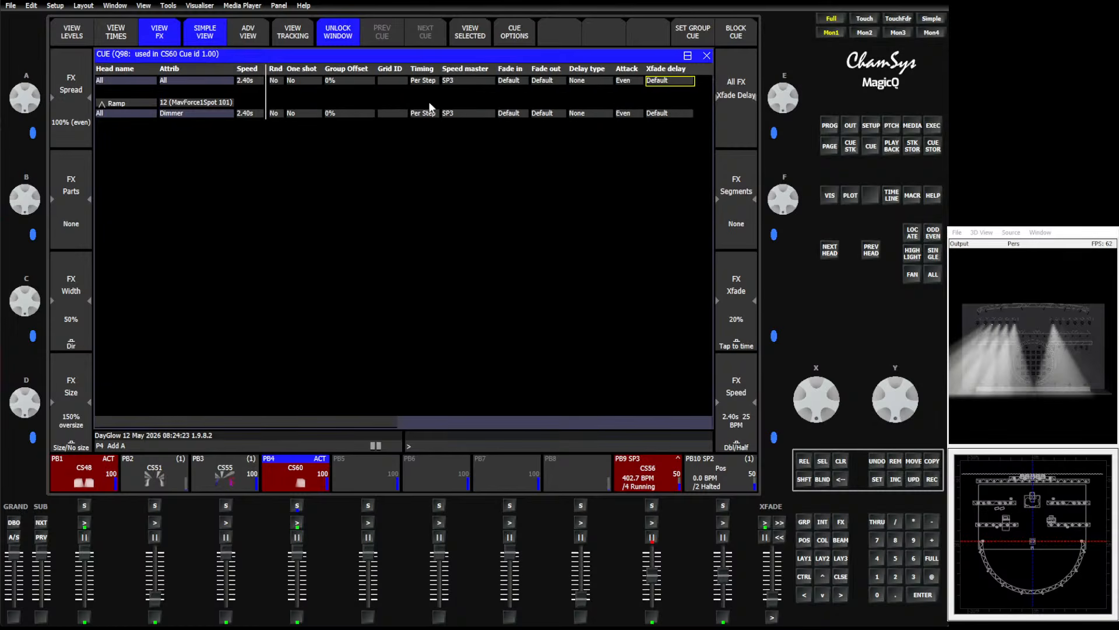
{"action": "key", "text": "Left"}
{"action": "key", "text": "Left"}
{"action": "key", "text": "Left"}
{"action": "key", "text": "Left"}
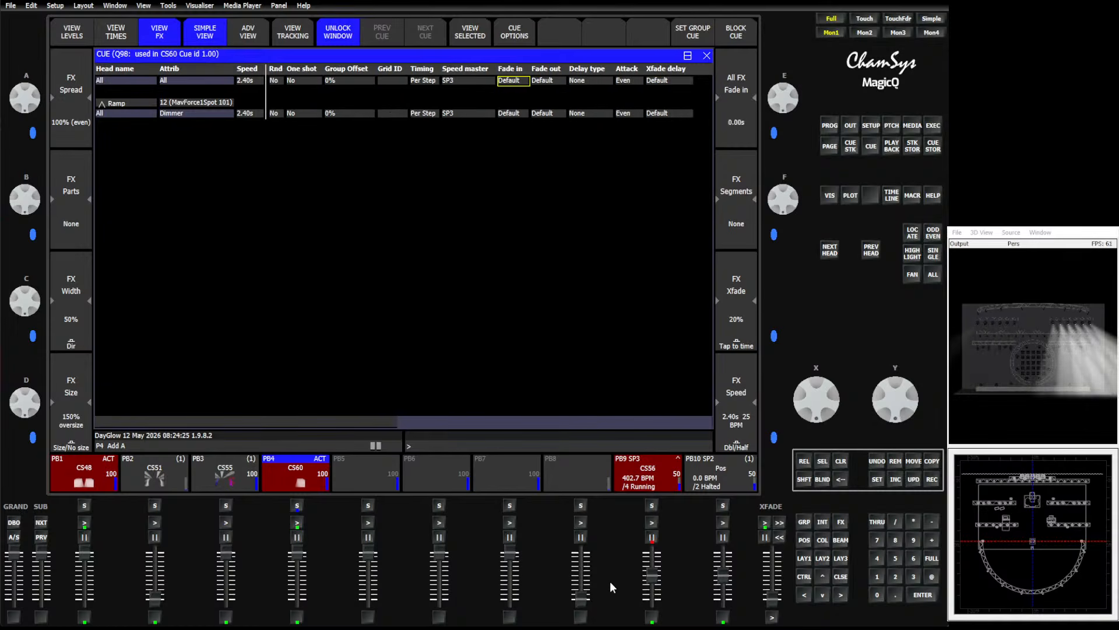
Vary the SP3 speed on PB9 by raising its fader to 100% and lowering it to about 27%
{"action": "left_click", "coordinate": [652, 617]}
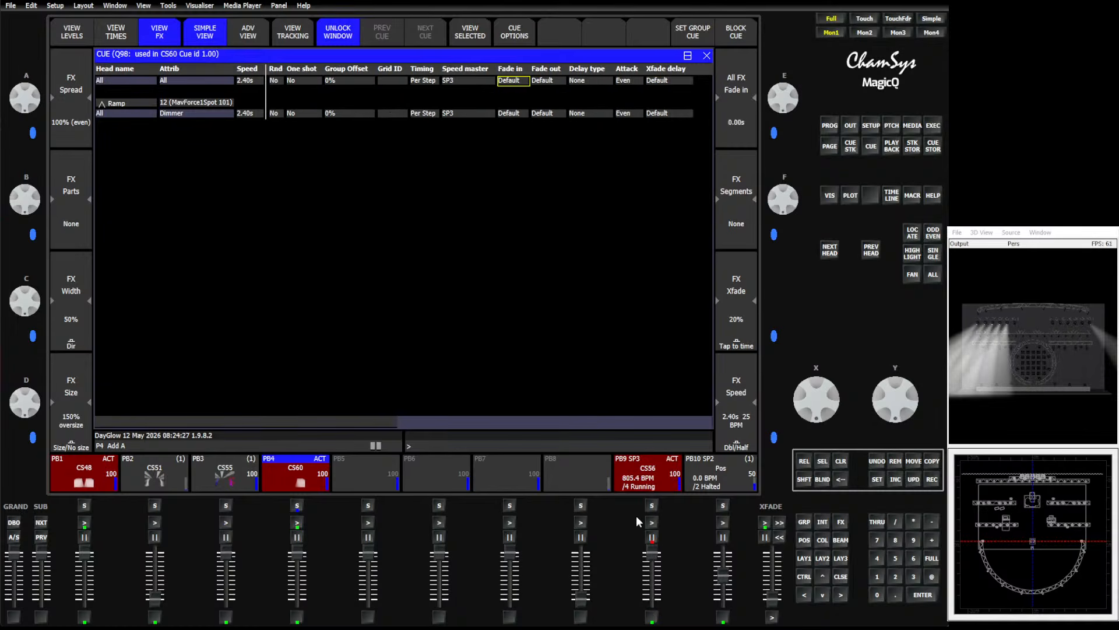
{"action": "left_click_drag", "start_coordinate": [640, 556], "coordinate": [644, 585]}
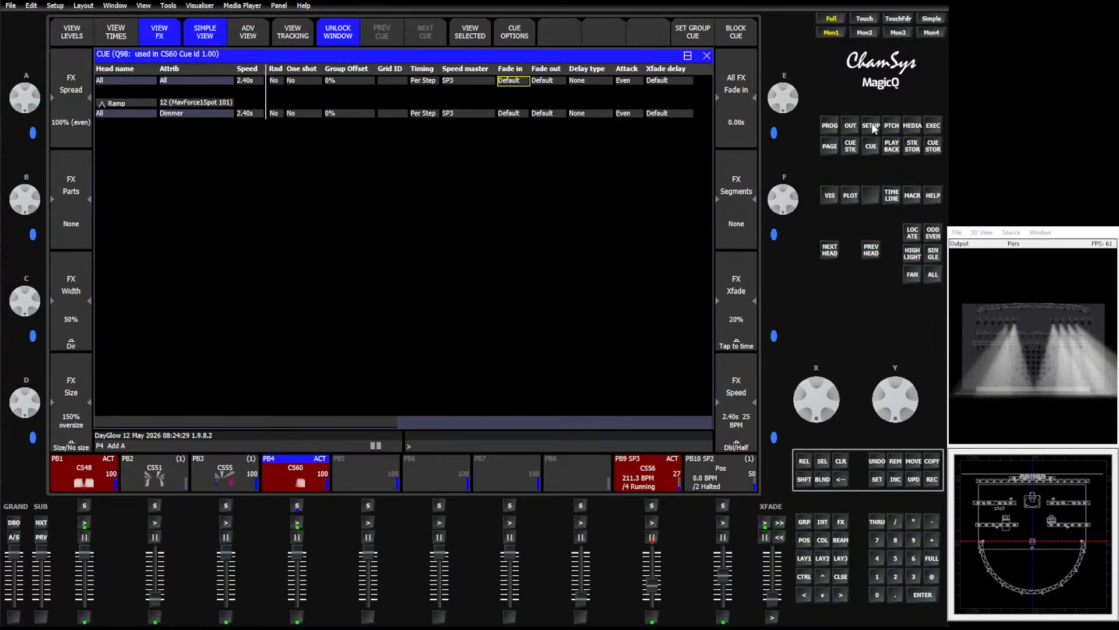
Set the Attributes of speed master SP3 to All in the speed masters list, after trying Int
{"action": "left_click", "coordinate": [890, 147]}
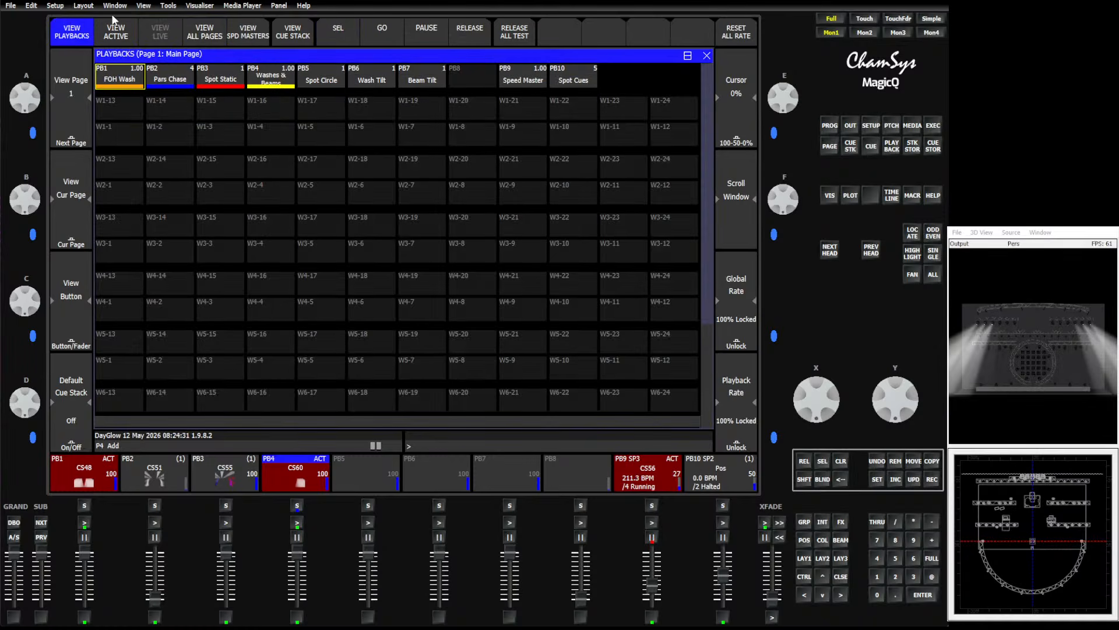
{"action": "left_click", "coordinate": [246, 32]}
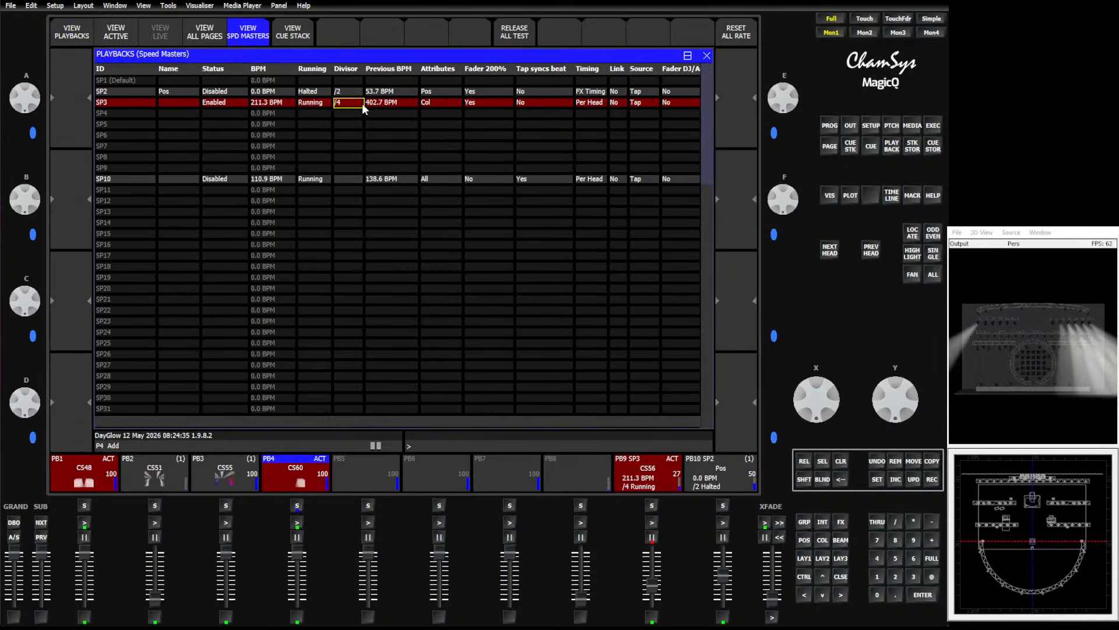
{"action": "left_click", "coordinate": [421, 103]}
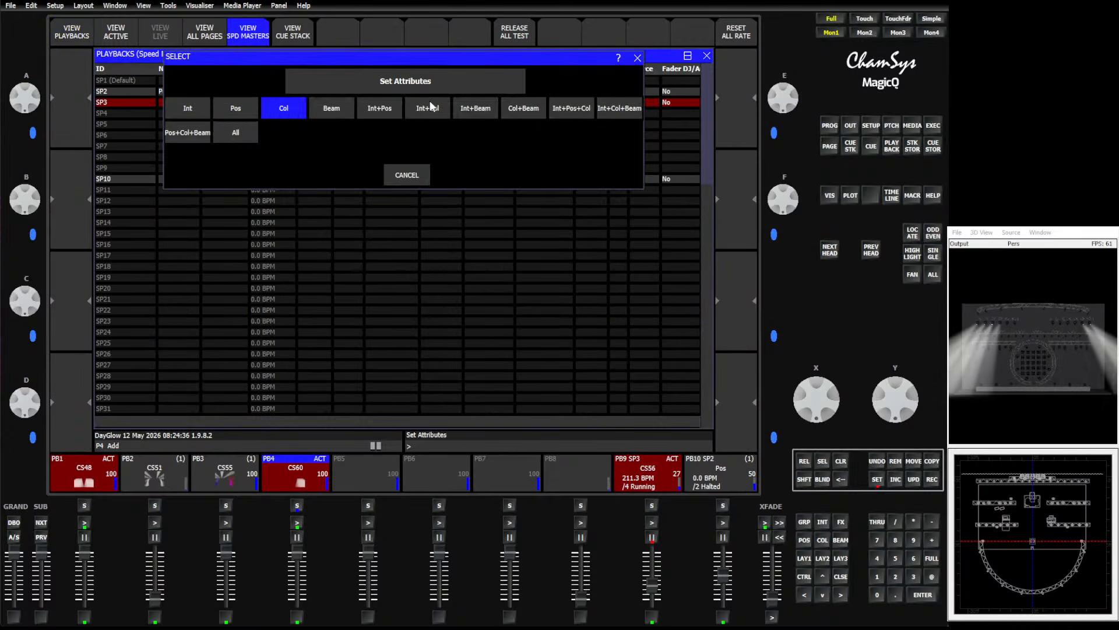
{"action": "left_click", "coordinate": [194, 110]}
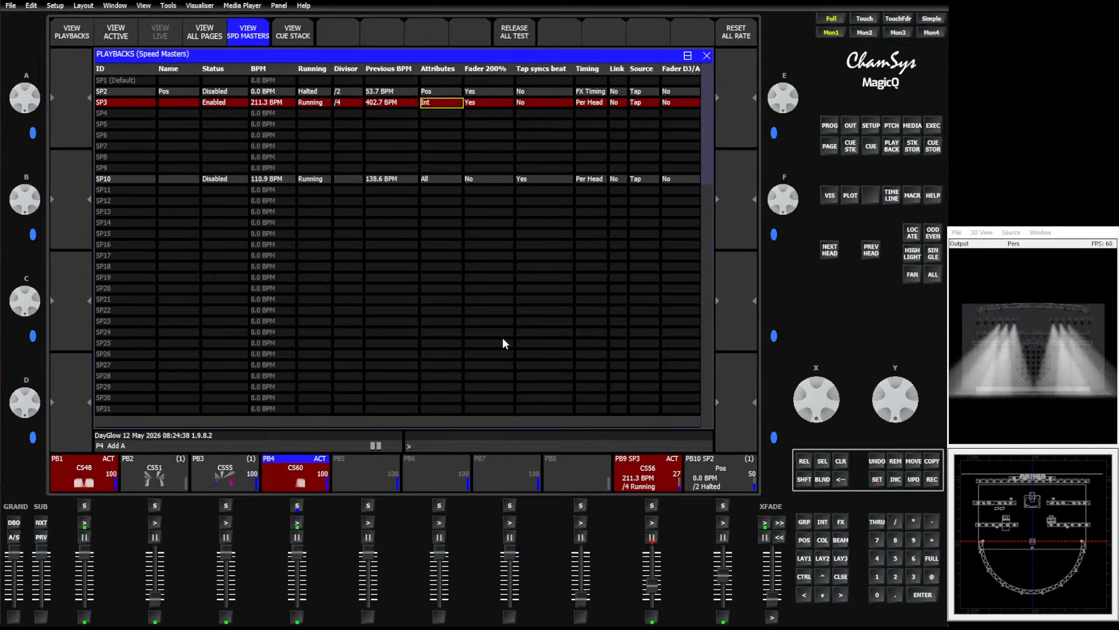
{"action": "left_click", "coordinate": [440, 103]}
{"action": "left_click", "coordinate": [237, 131]}
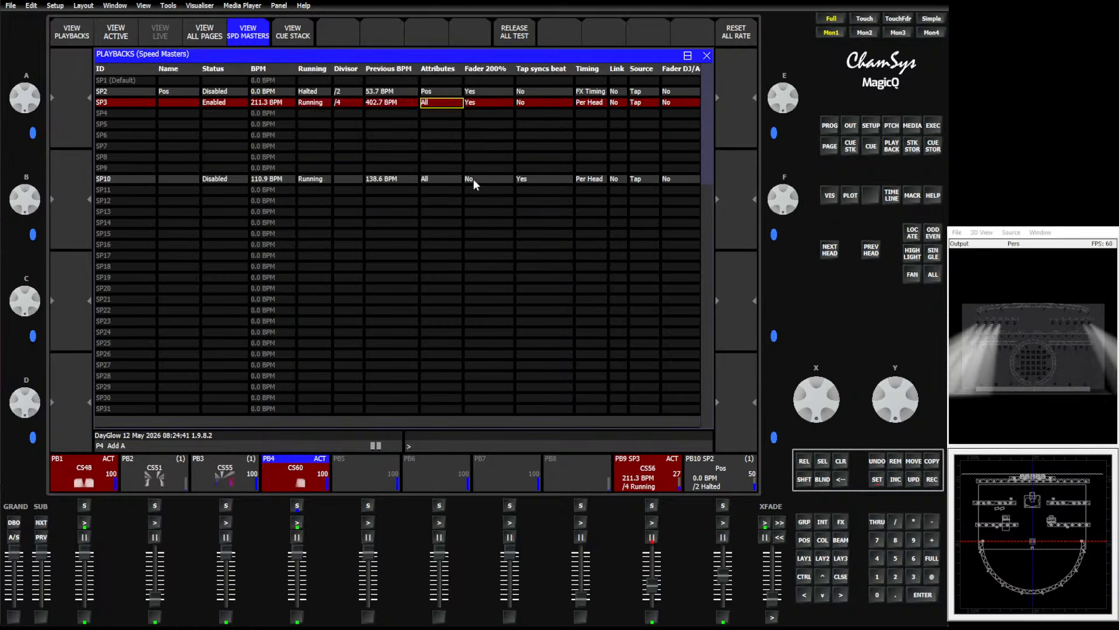
Tap a tempo of about 432 BPM for speed master SP3 on PB9
{"action": "left_click", "coordinate": [654, 618]}
{"action": "left_click", "coordinate": [654, 618]}
{"action": "left_click", "coordinate": [654, 618]}
{"action": "left_click", "coordinate": [651, 535]}
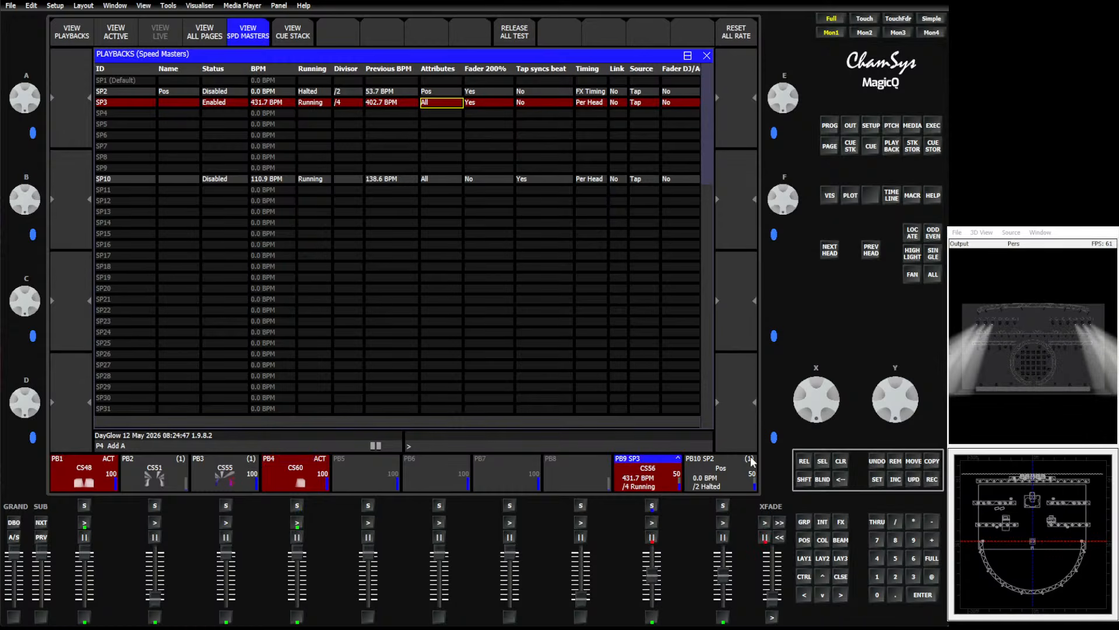
{"action": "left_click", "coordinate": [651, 522]}
{"action": "left_click", "coordinate": [651, 520]}
Tap progressively slower tempos for speed master SP3 on PB9, ending at about 238 BPM
{"action": "left_click_drag", "start_coordinate": [653, 575], "coordinate": [654, 599]}
{"action": "left_click", "coordinate": [653, 617]}
{"action": "left_click", "coordinate": [653, 617]}
{"action": "left_click", "coordinate": [652, 617]}
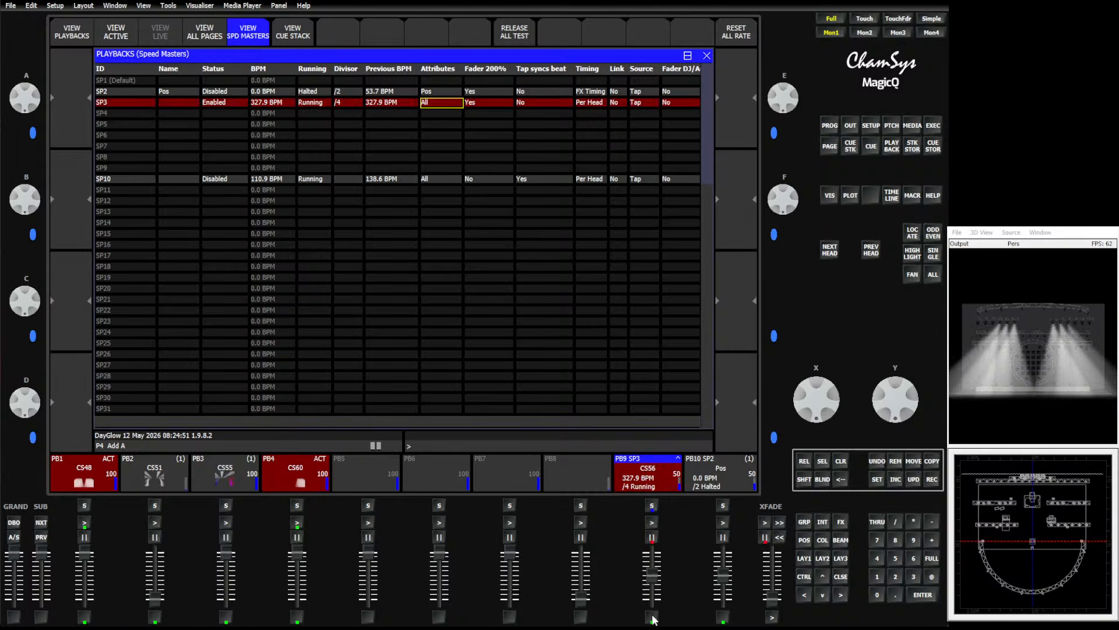
{"action": "left_click", "coordinate": [652, 617]}
{"action": "left_click", "coordinate": [652, 617]}
{"action": "left_click", "coordinate": [652, 616]}
{"action": "left_click", "coordinate": [652, 616]}
{"action": "left_click", "coordinate": [652, 617]}
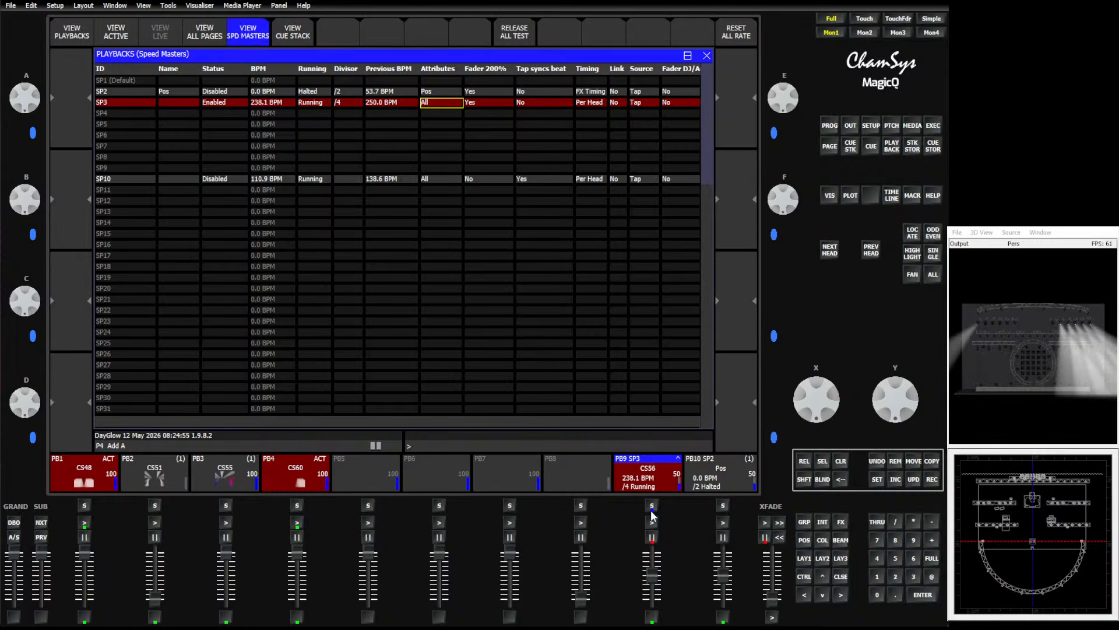
Tap a fast tempo of about 426 BPM for speed master SP3 with its /4 divisor
{"action": "left_click", "coordinate": [338, 102]}
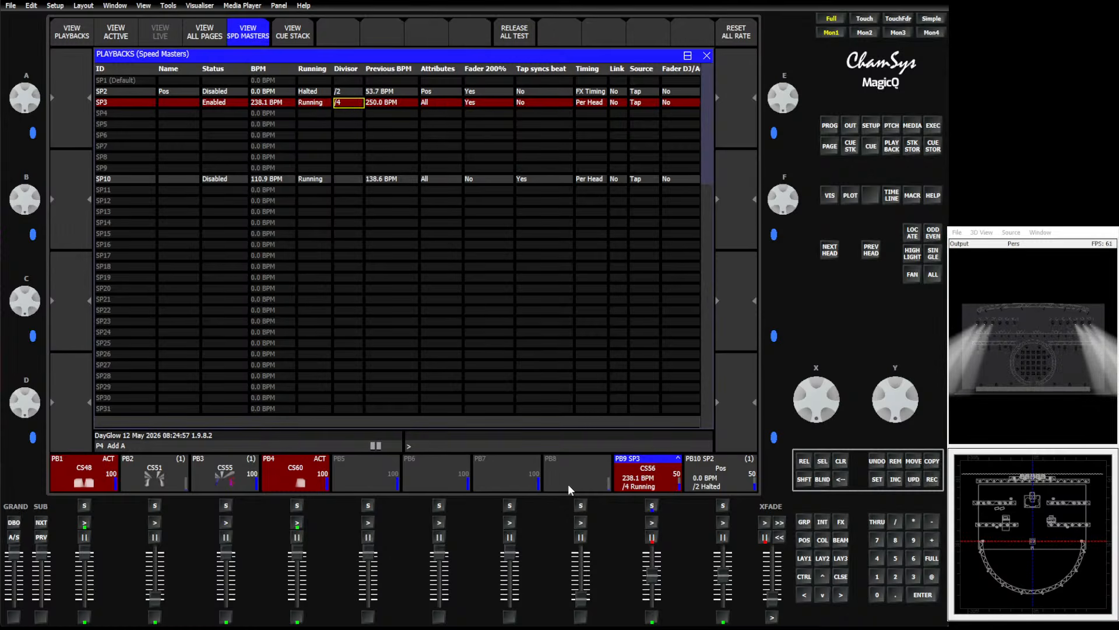
{"action": "left_click", "coordinate": [651, 618]}
{"action": "left_click", "coordinate": [651, 618]}
{"action": "left_click", "coordinate": [651, 618]}
{"action": "left_click", "coordinate": [651, 618]}
{"action": "left_click", "coordinate": [651, 618]}
{"action": "left_click", "coordinate": [652, 618]}
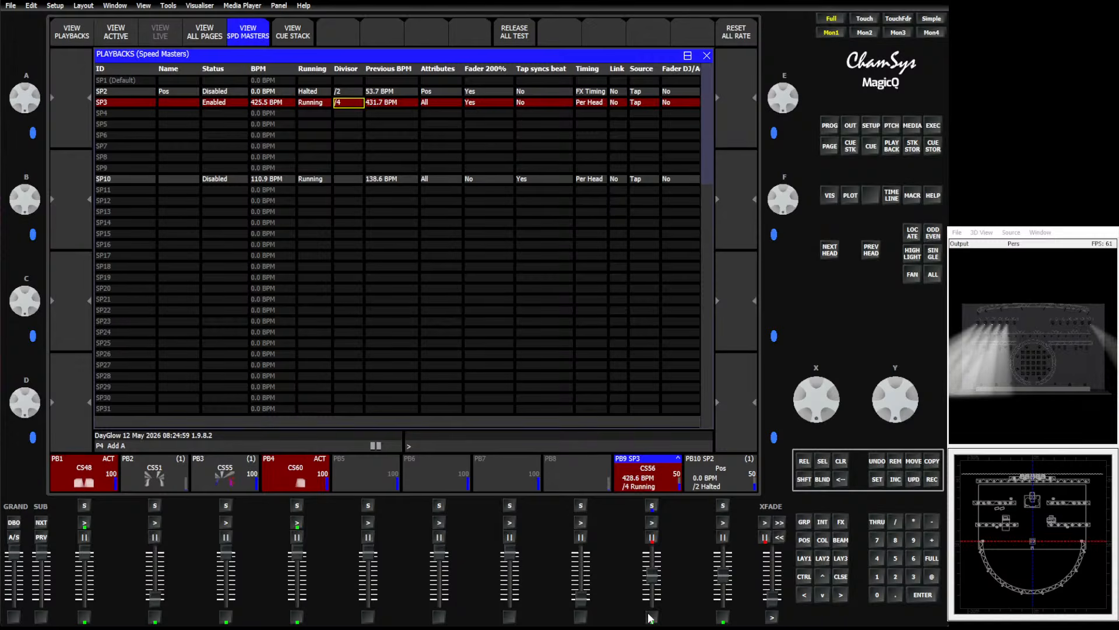
{"action": "left_click", "coordinate": [651, 618]}
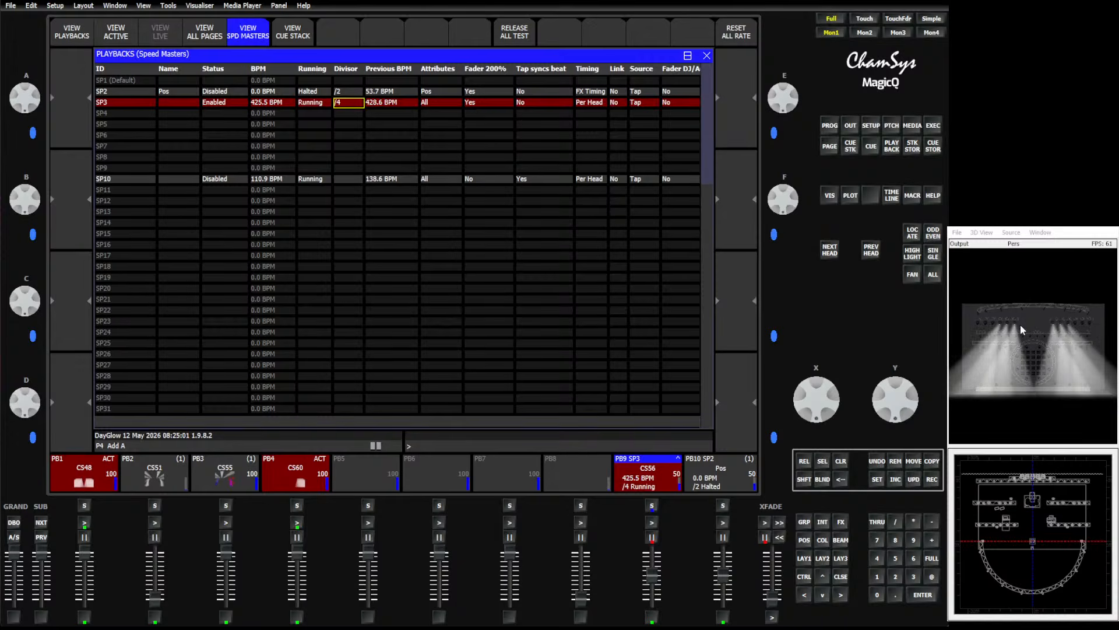
Set the Timing of speed master SP3 to FX timing
{"action": "left_click", "coordinate": [582, 103]}
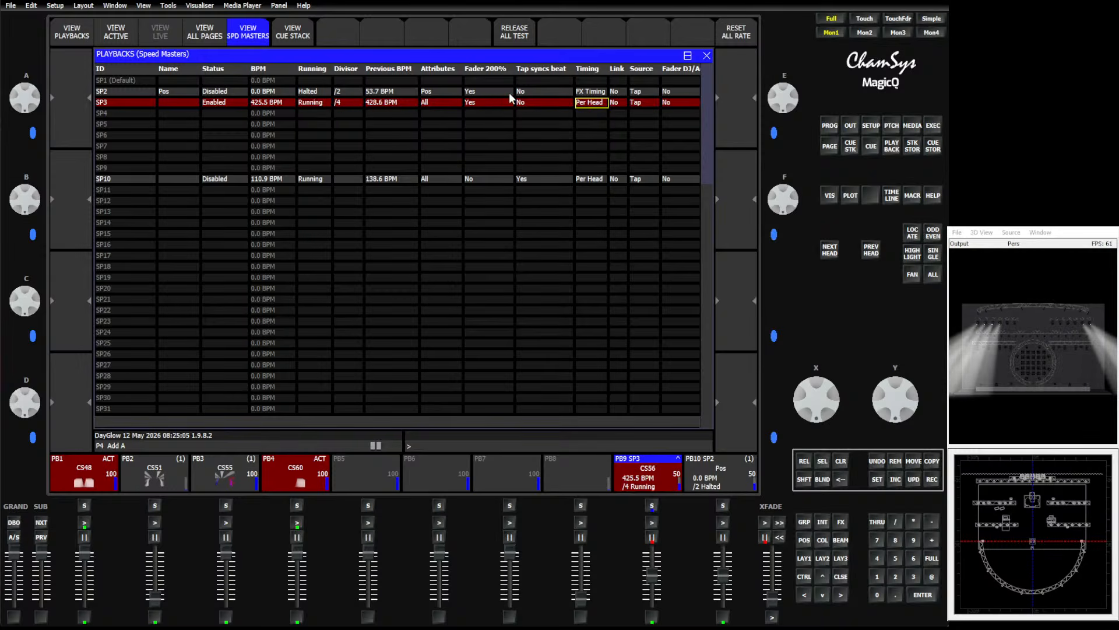
{"action": "left_click", "coordinate": [586, 107]}
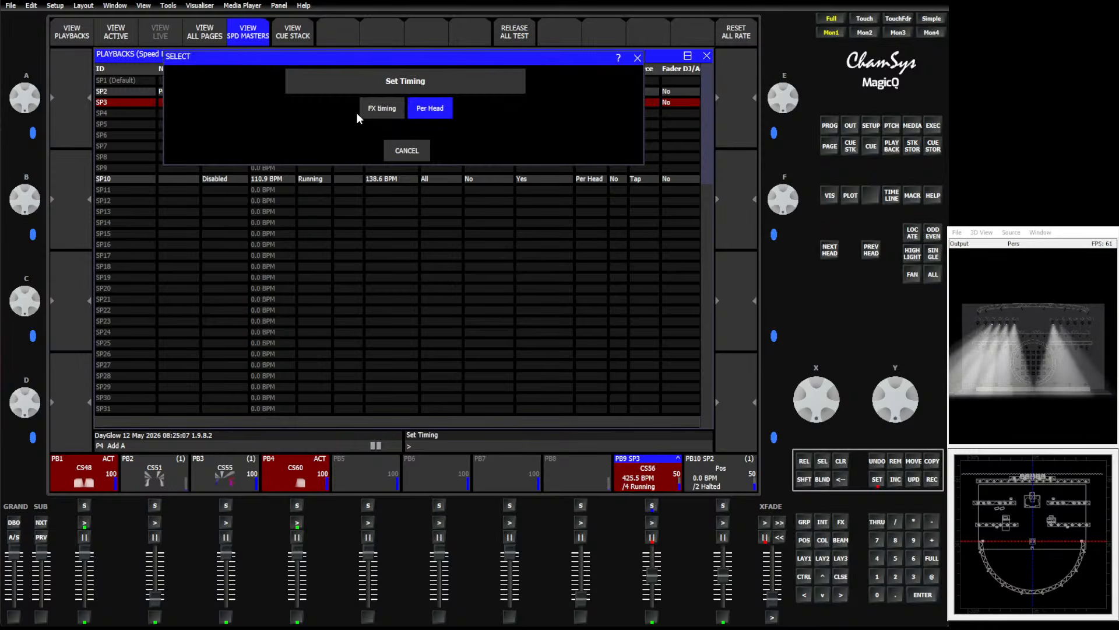
{"action": "left_click", "coordinate": [376, 110]}
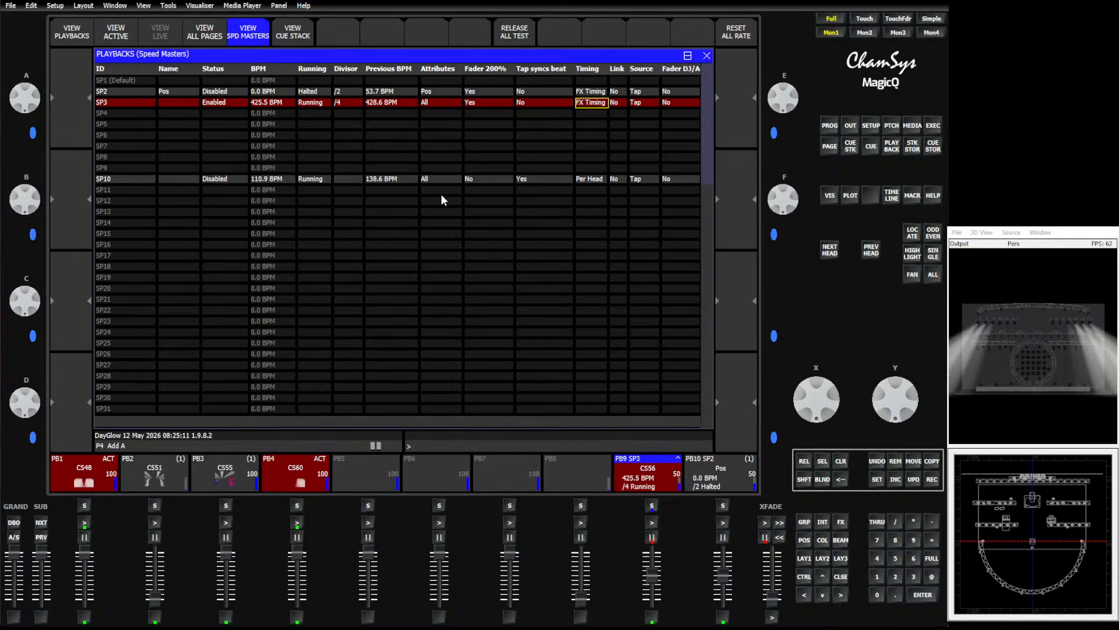
Clear the divisor of speed master SP3 and tap a tempo of about 96.5 BPM on PB9
{"action": "left_click", "coordinate": [340, 103]}
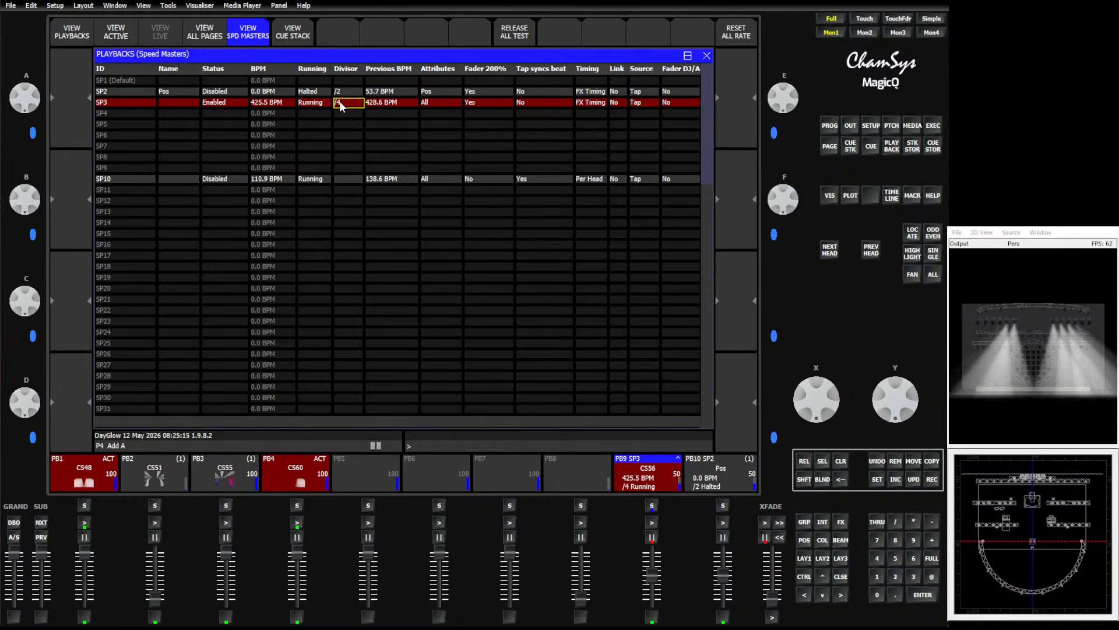
{"action": "left_click", "coordinate": [340, 102]}
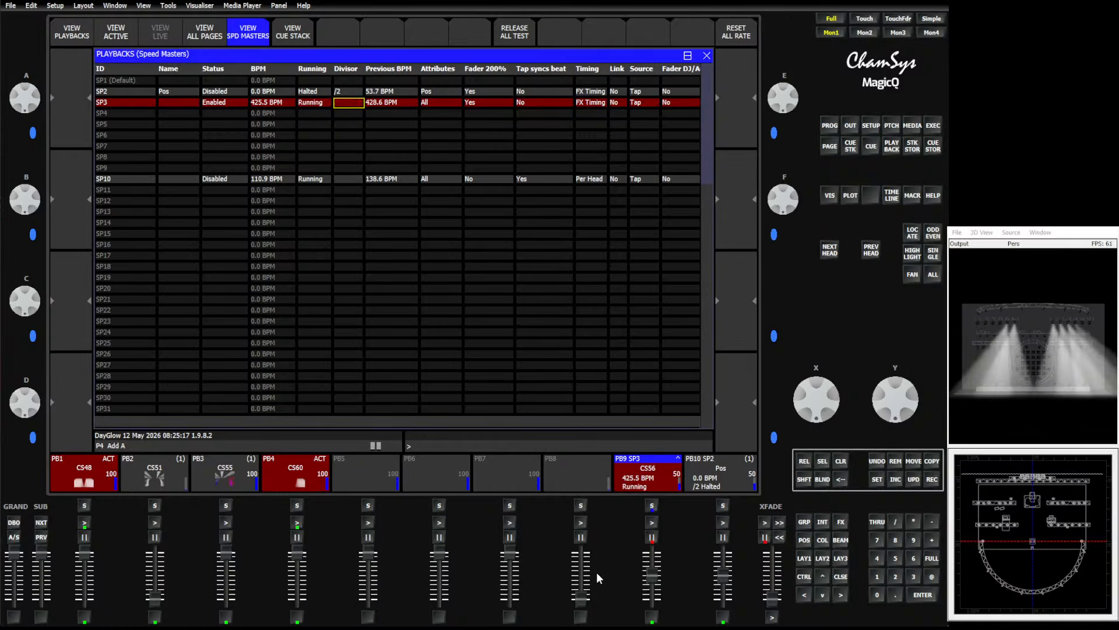
{"action": "left_click", "coordinate": [652, 617]}
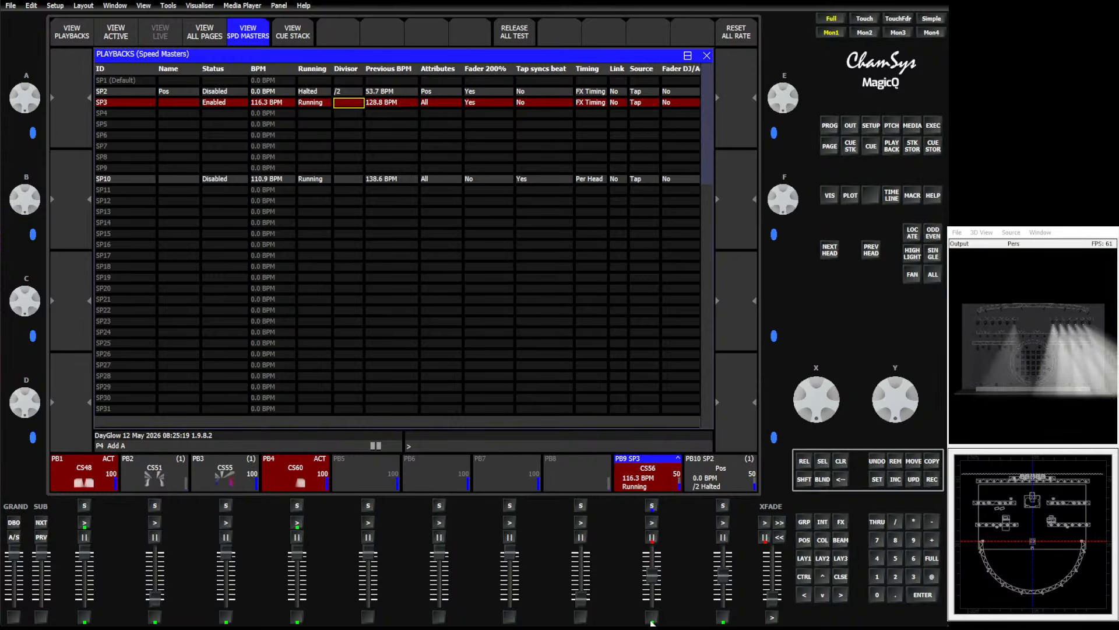
{"action": "left_click", "coordinate": [652, 618]}
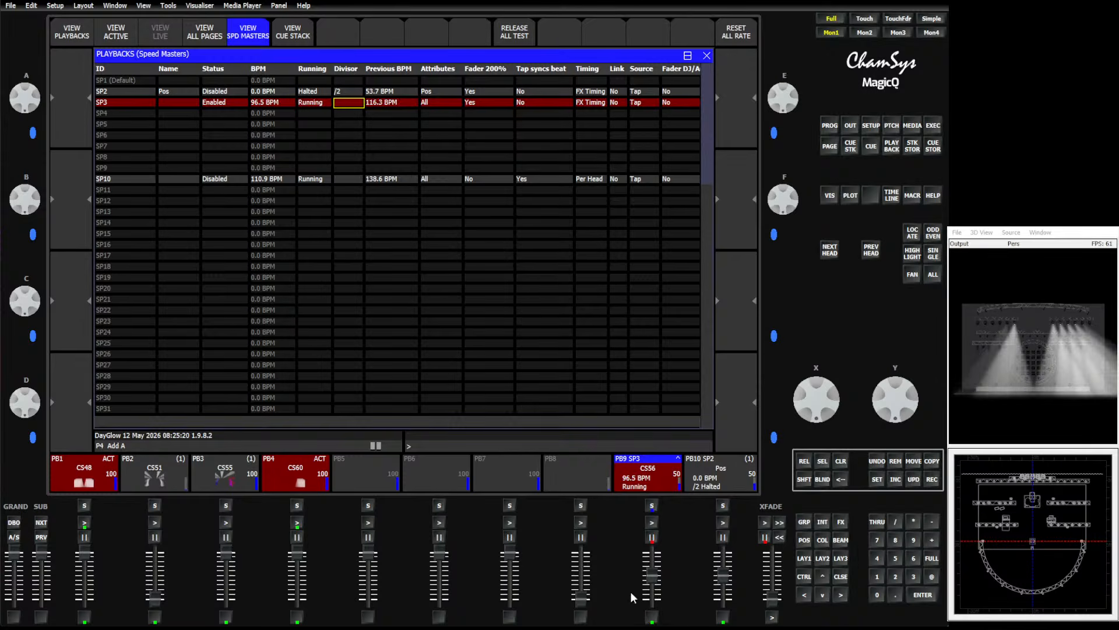
Set the divisor of speed master SP3 to /2
{"action": "left_click", "coordinate": [353, 104]}
{"action": "type", "text": "2"}
{"action": "key", "text": "Return"}
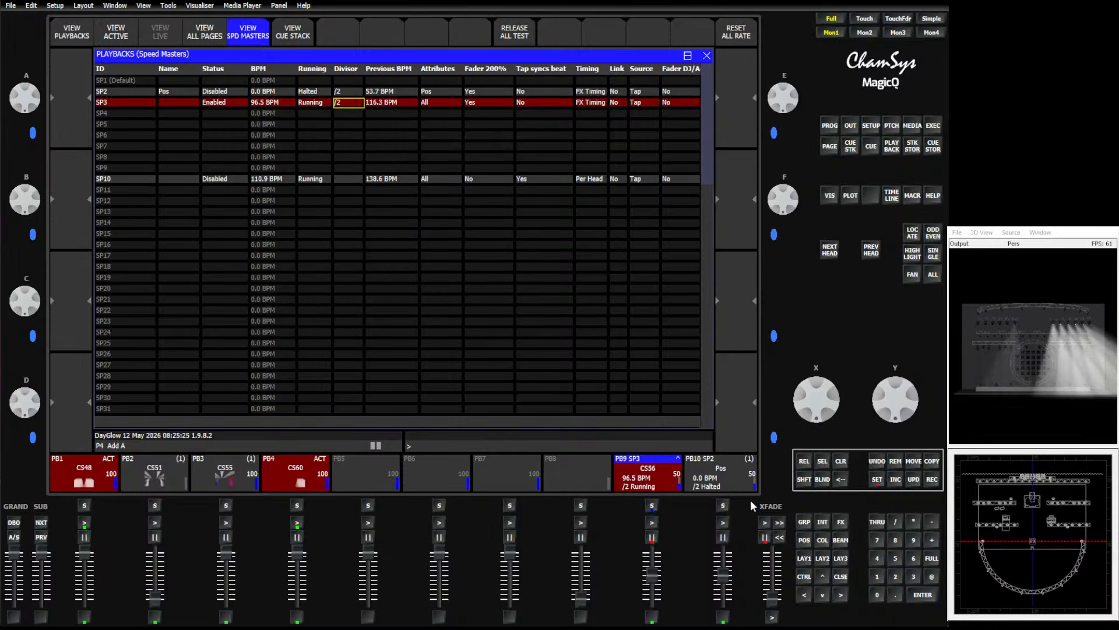
Select the All Spots group and subselect its odd heads
{"action": "left_click", "coordinate": [805, 522]}
{"action": "left_click", "coordinate": [297, 76]}
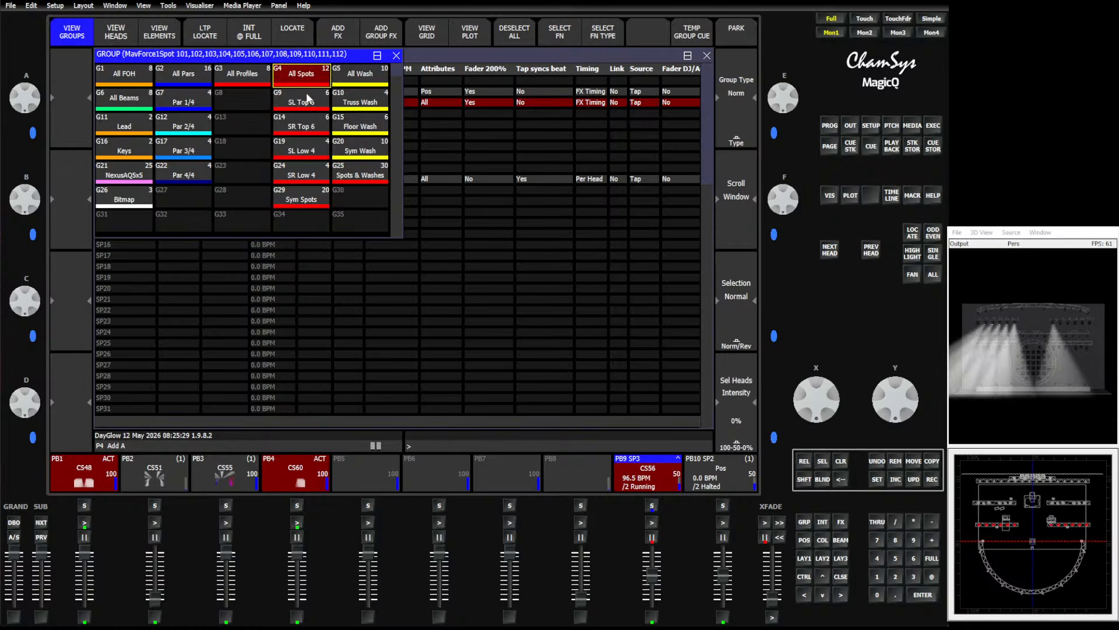
{"action": "left_click", "coordinate": [933, 233]}
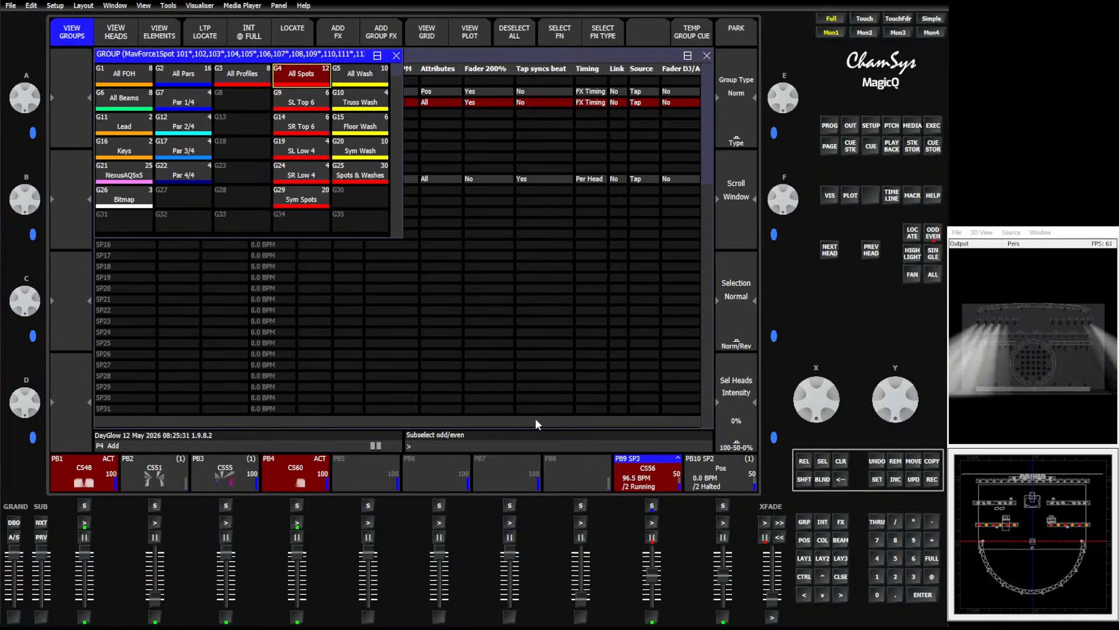
{"action": "left_click", "coordinate": [931, 479]}
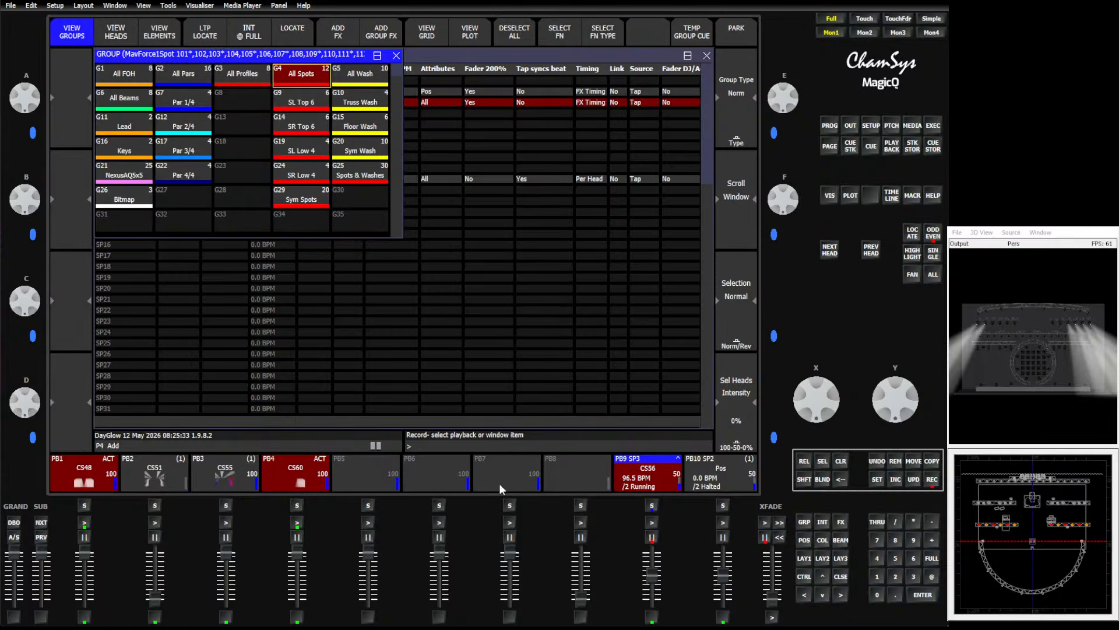
{"action": "left_click", "coordinate": [438, 476]}
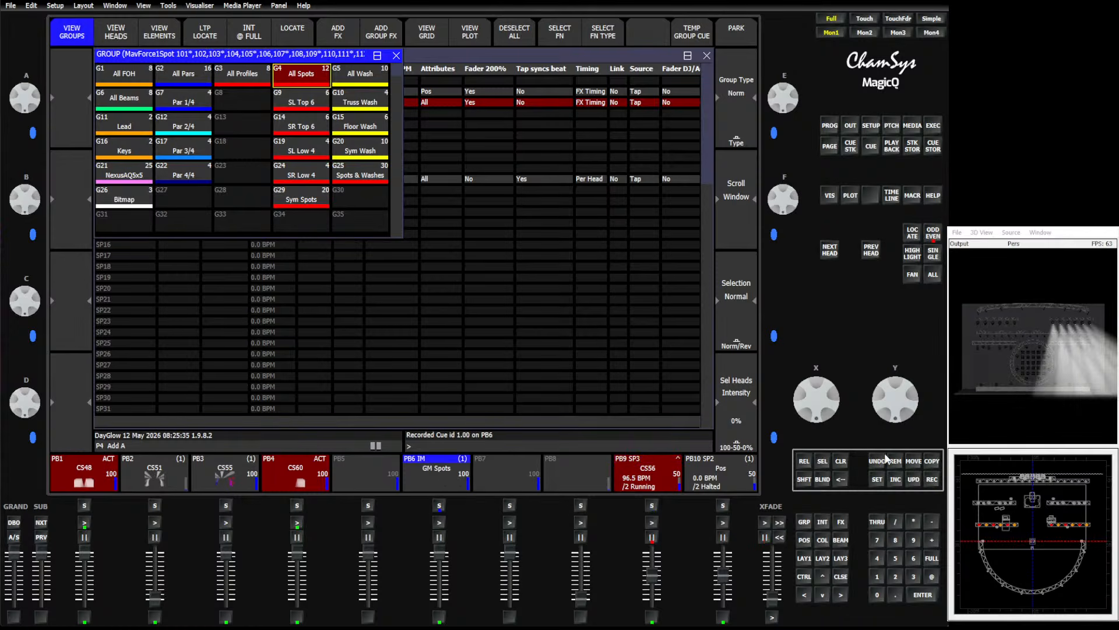
{"action": "left_click", "coordinate": [894, 462]}
{"action": "left_click", "coordinate": [415, 483]}
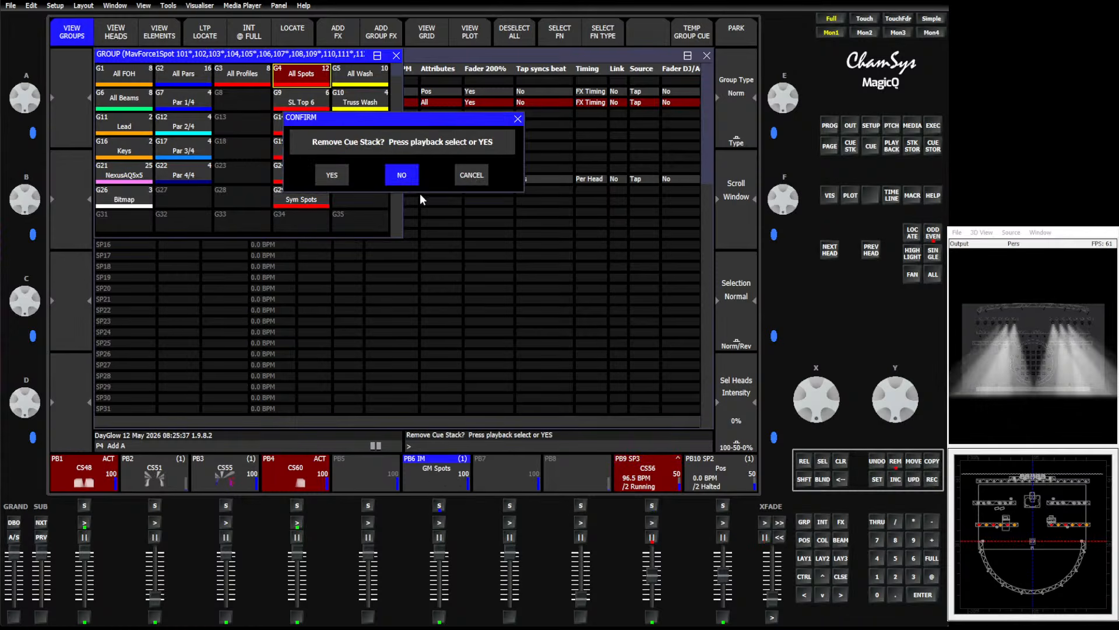
{"action": "left_click", "coordinate": [337, 175]}
Set the odd spots to full, record them as a cue on PB6, and clear the programmer
{"action": "left_click", "coordinate": [937, 558]}
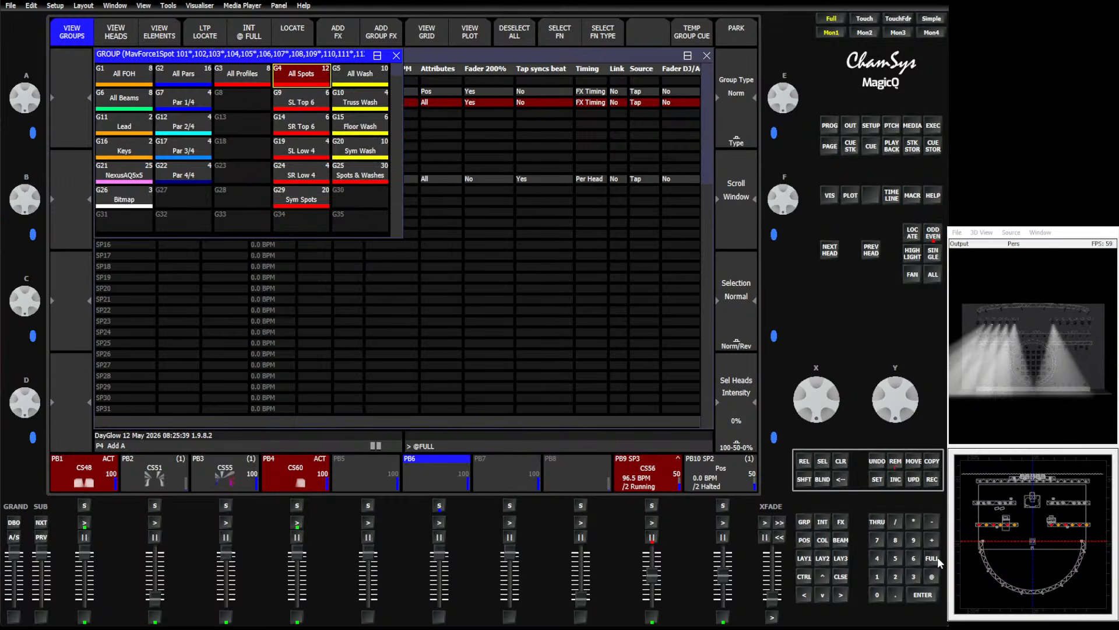
{"action": "left_click", "coordinate": [923, 595]}
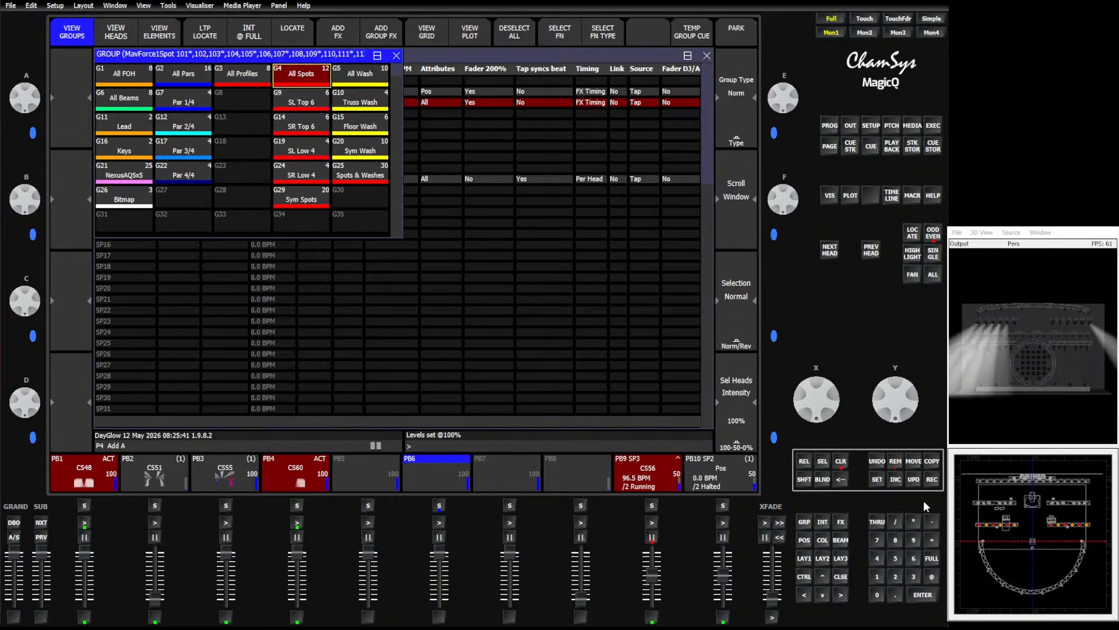
{"action": "left_click", "coordinate": [932, 479]}
{"action": "left_click", "coordinate": [457, 487]}
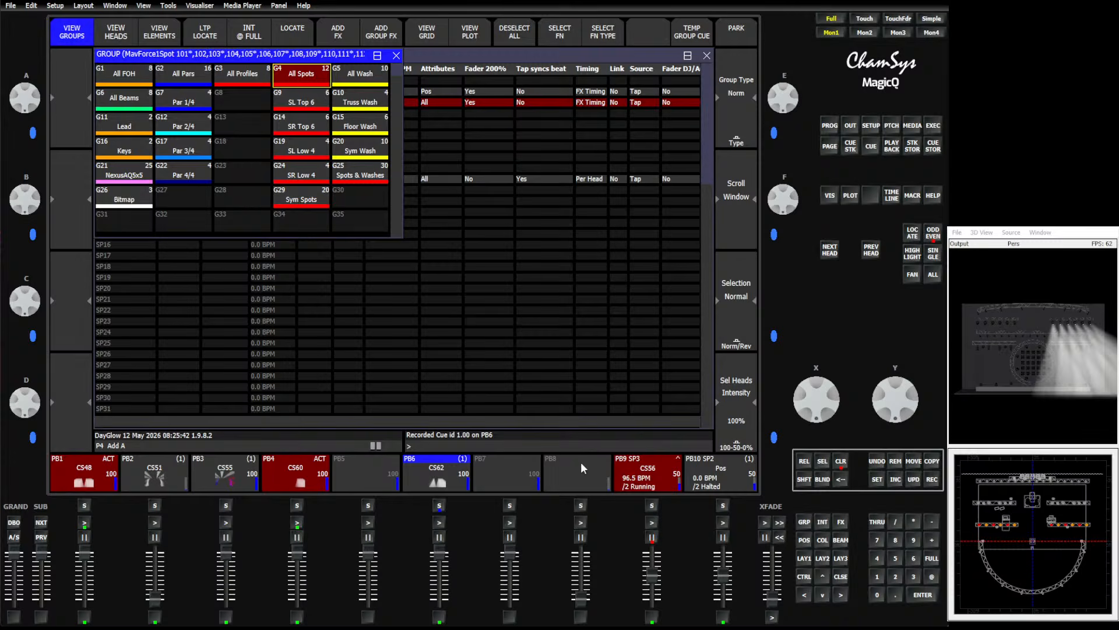
{"action": "left_click", "coordinate": [841, 461]}
Record the even heads of the All Spots group at full on PB7 and clear the programmer
{"action": "left_click", "coordinate": [310, 82]}
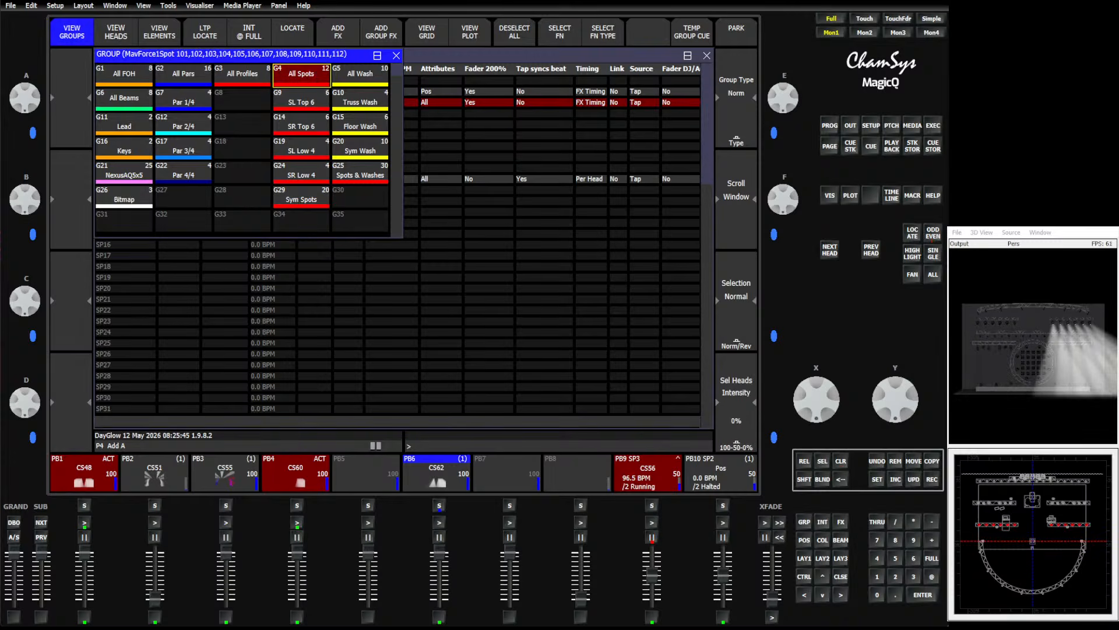
{"action": "left_click", "coordinate": [933, 233]}
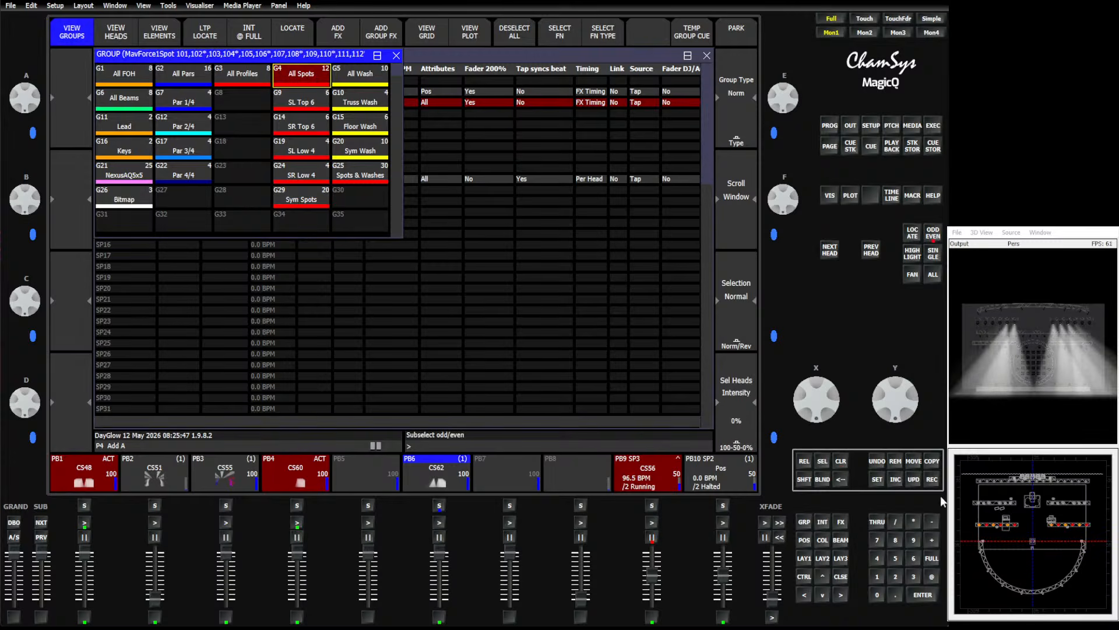
{"action": "left_click", "coordinate": [932, 559]}
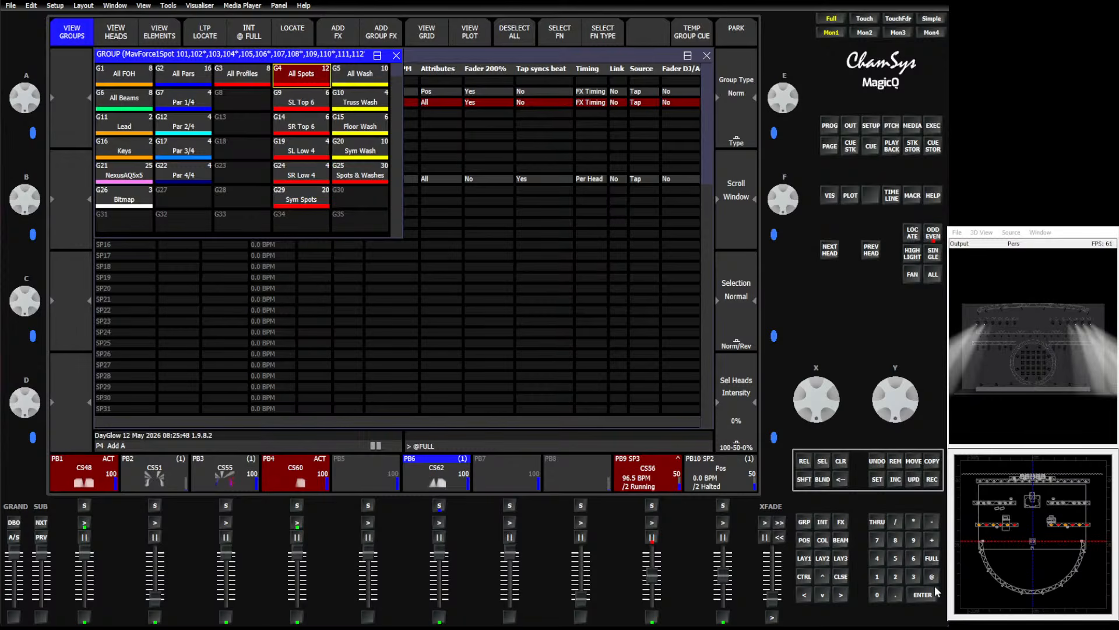
{"action": "left_click", "coordinate": [932, 480]}
{"action": "left_click", "coordinate": [508, 472]}
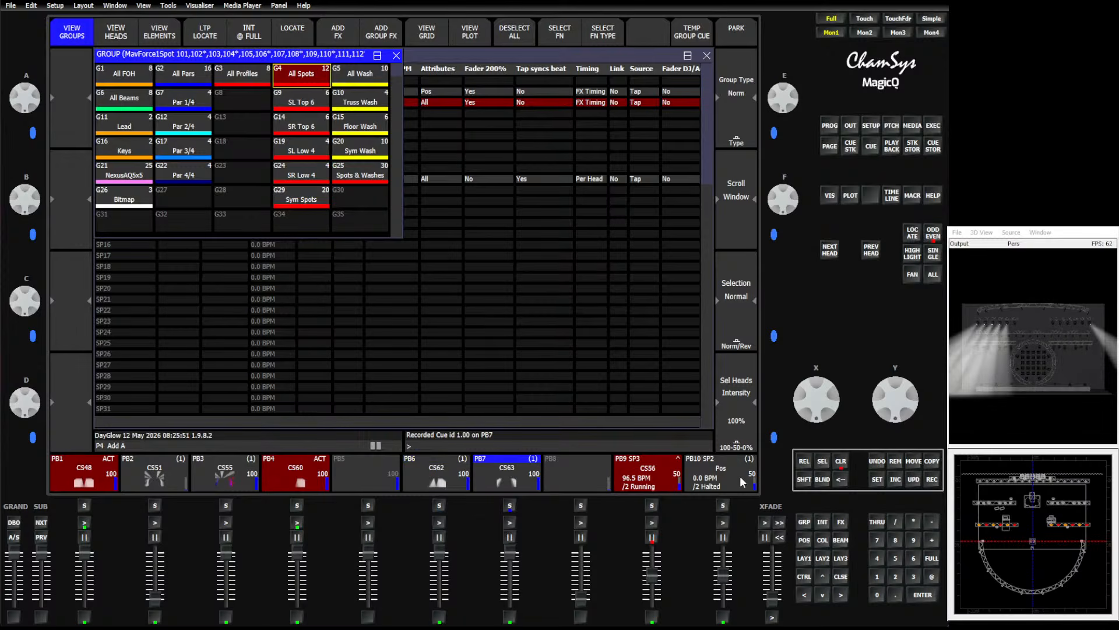
{"action": "left_click", "coordinate": [834, 463]}
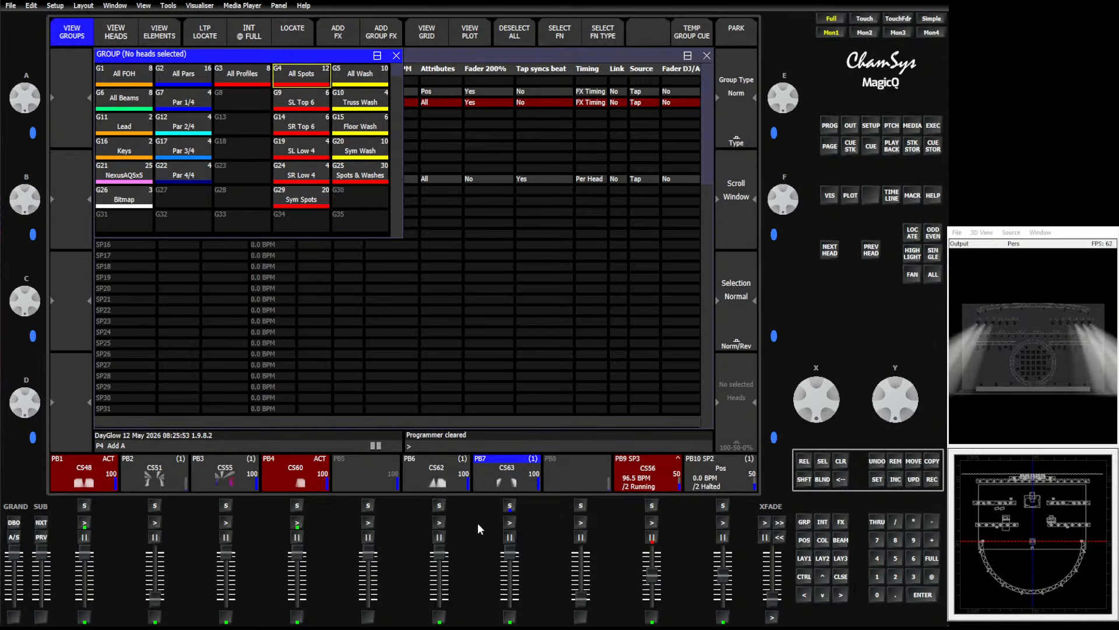
Set Block FX to Yes for the odd-spots cue on PB6 and the even-spots cue on PB7
{"action": "left_click", "coordinate": [446, 477]}
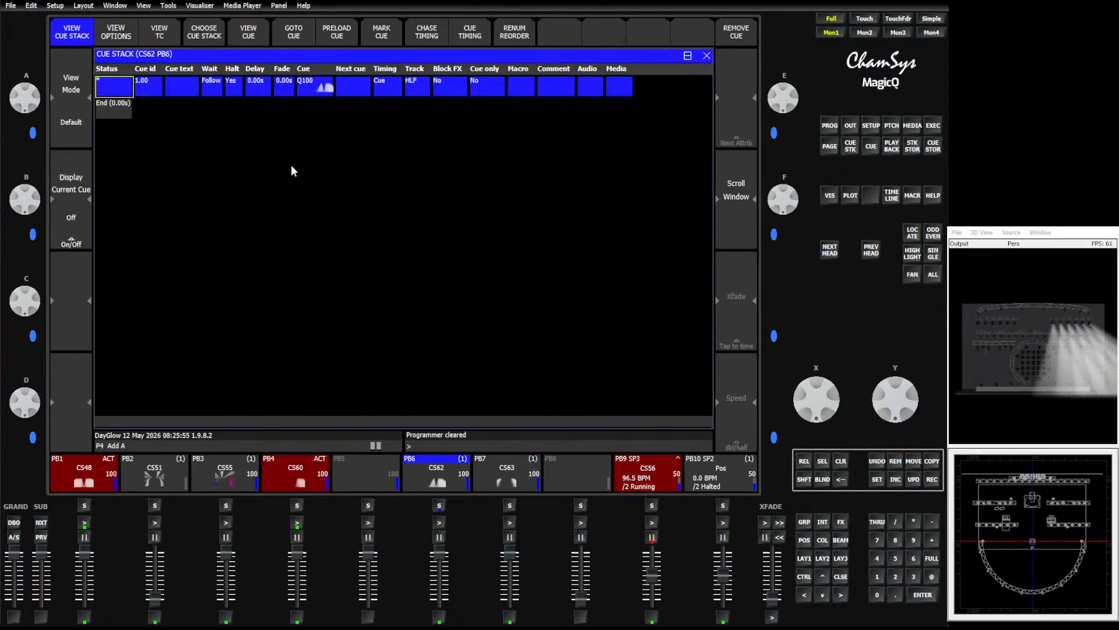
{"action": "left_click", "coordinate": [438, 85]}
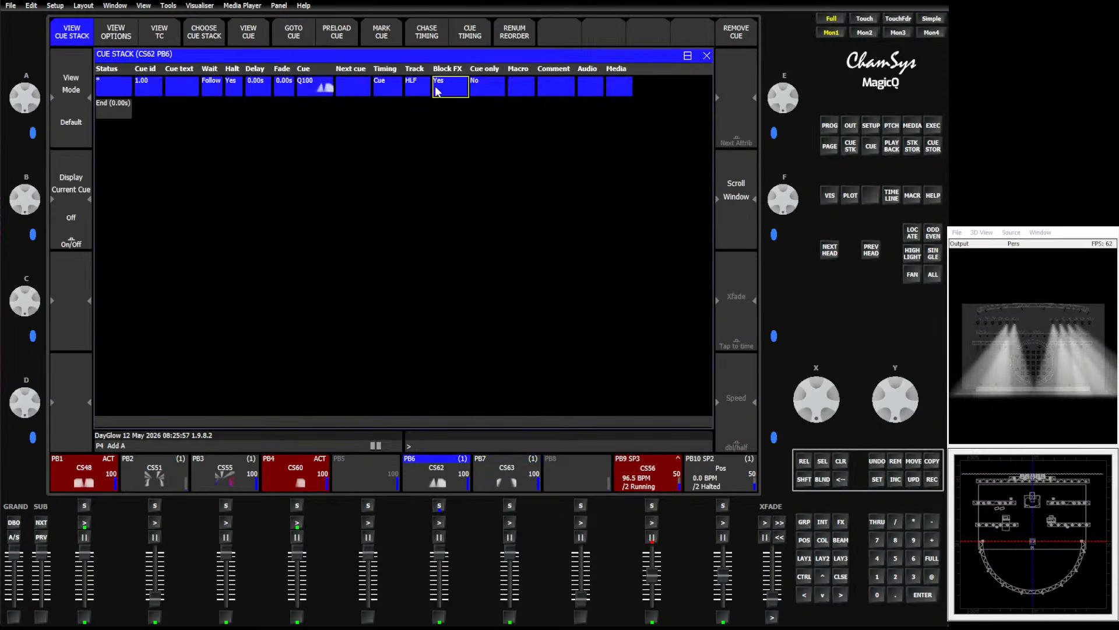
{"action": "left_click", "coordinate": [507, 469]}
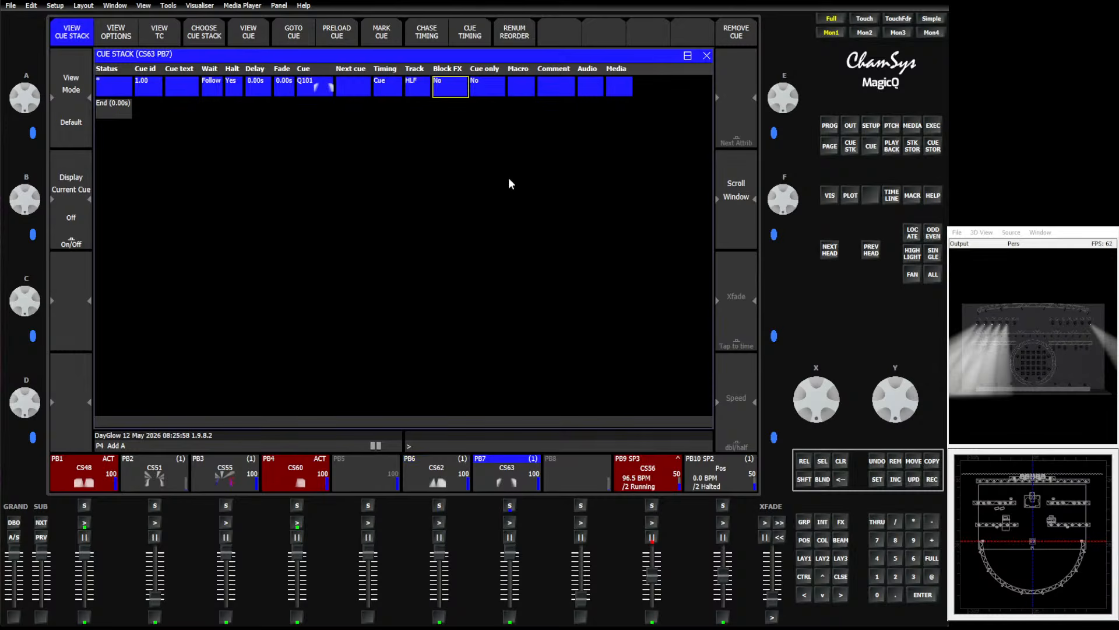
{"action": "left_click", "coordinate": [448, 84]}
Flash PB6 and PB7 alternately to check how the odd and even spot cues override the running dimmer effect
{"action": "left_click", "coordinate": [439, 618]}
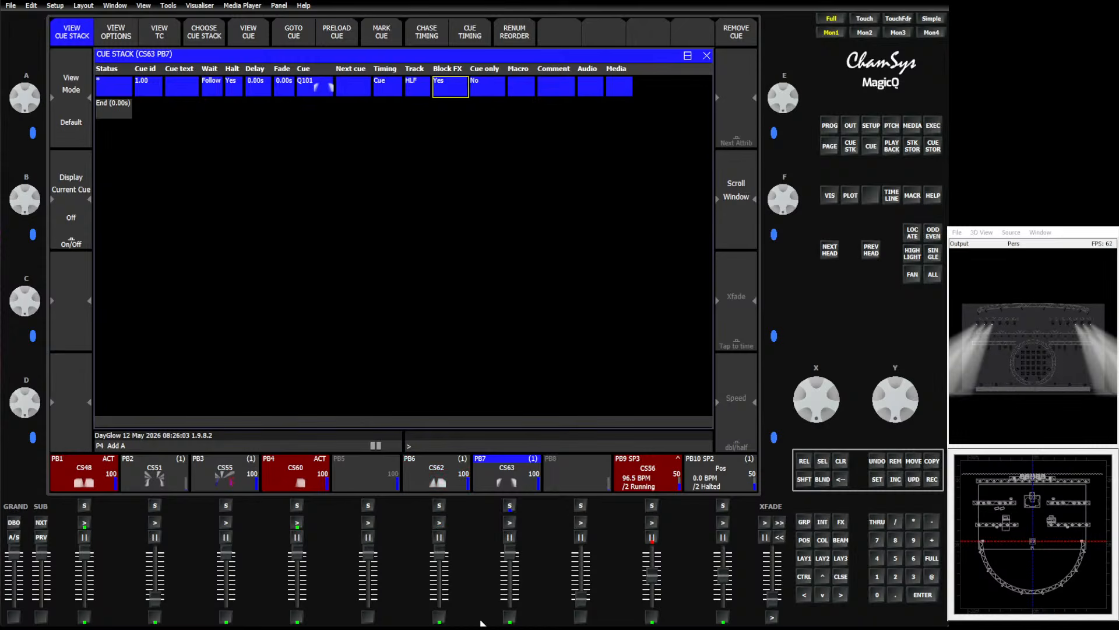
{"action": "left_click", "coordinate": [509, 618]}
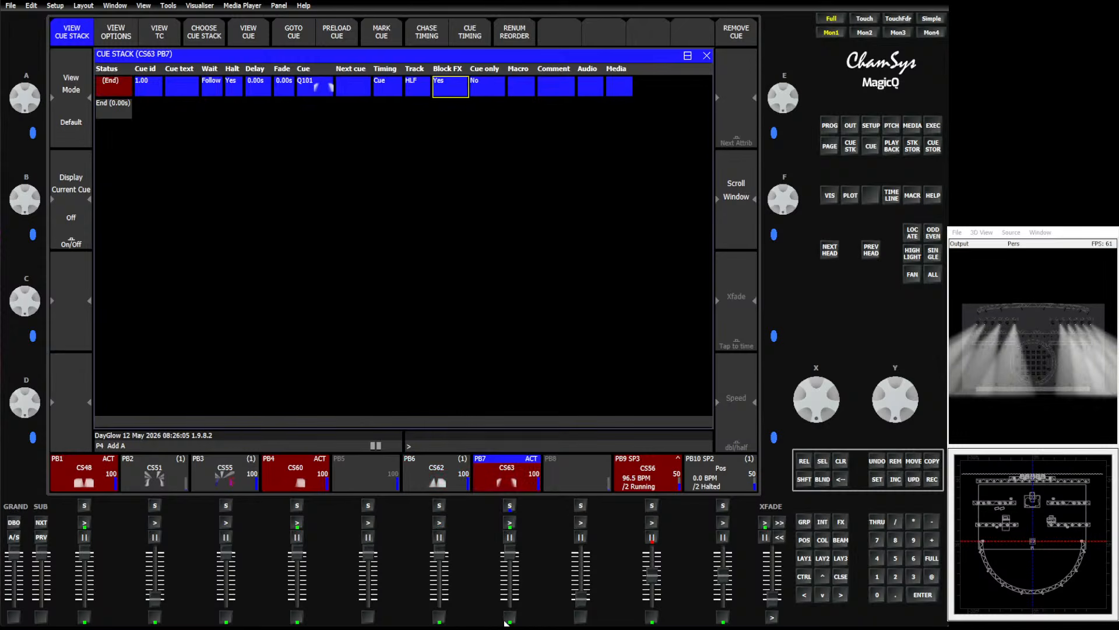
{"action": "left_click", "coordinate": [507, 620]}
{"action": "left_click", "coordinate": [439, 619]}
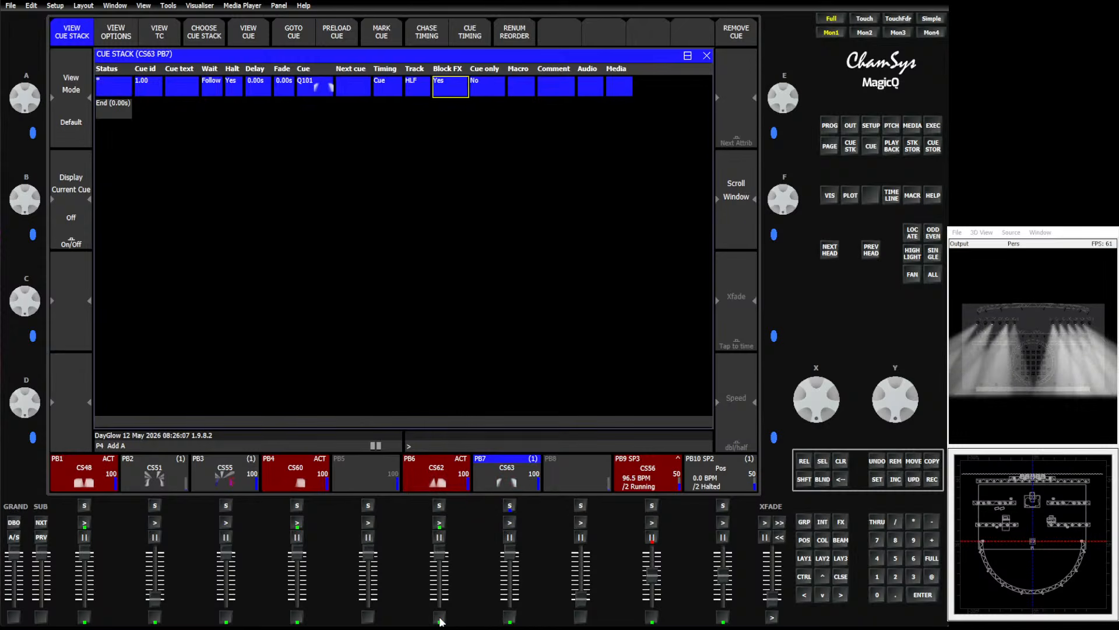
{"action": "left_click", "coordinate": [511, 618]}
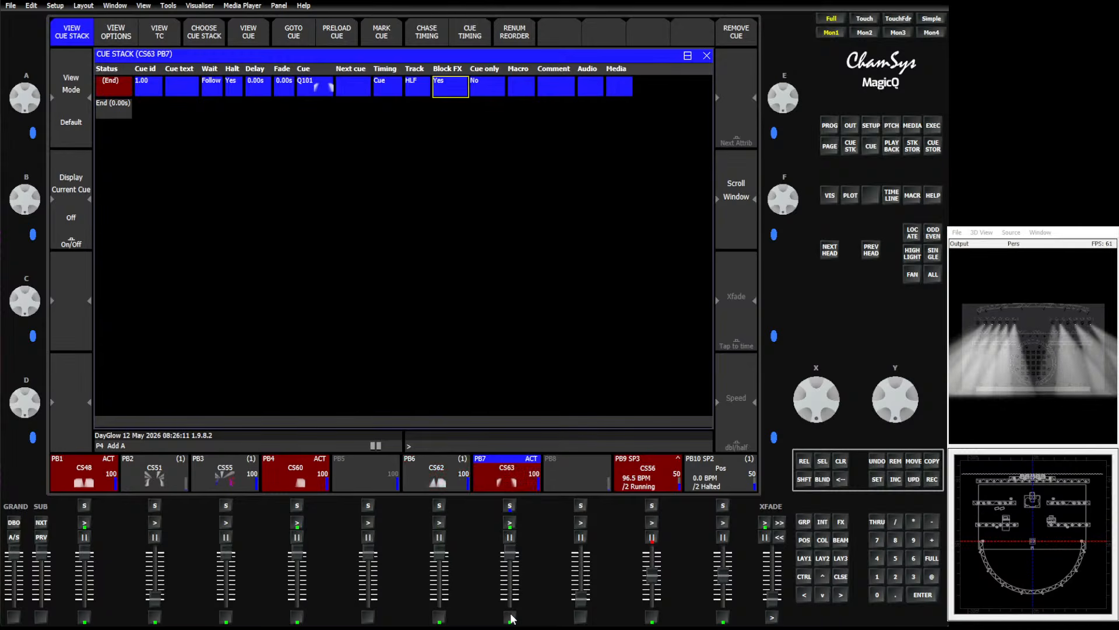
{"action": "left_click", "coordinate": [511, 618]}
{"action": "left_click", "coordinate": [437, 619]}
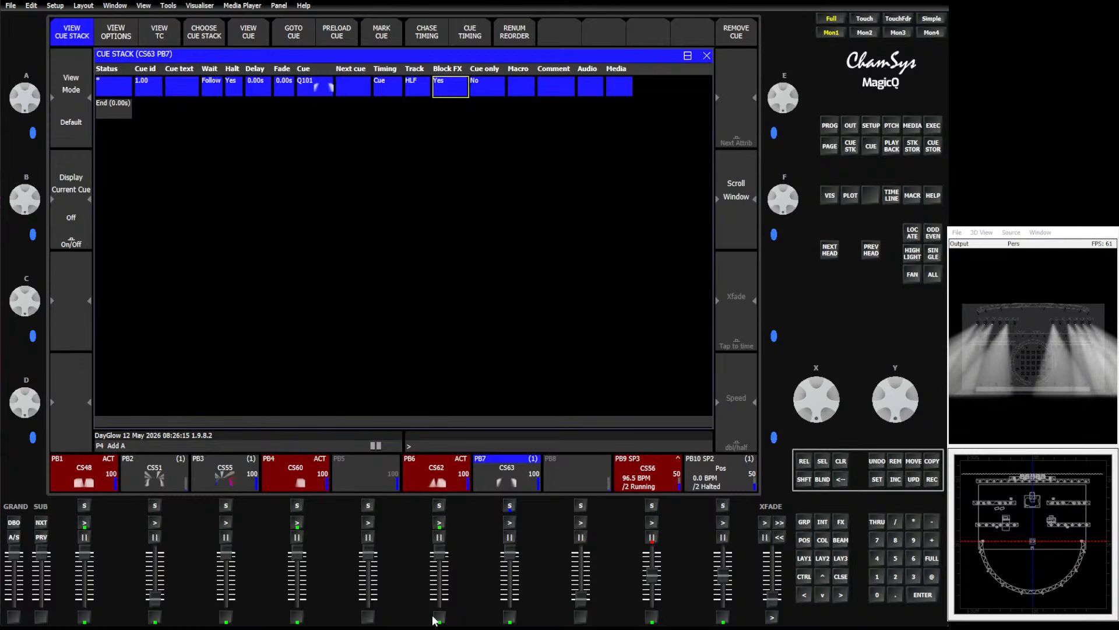
{"action": "left_click", "coordinate": [436, 618]}
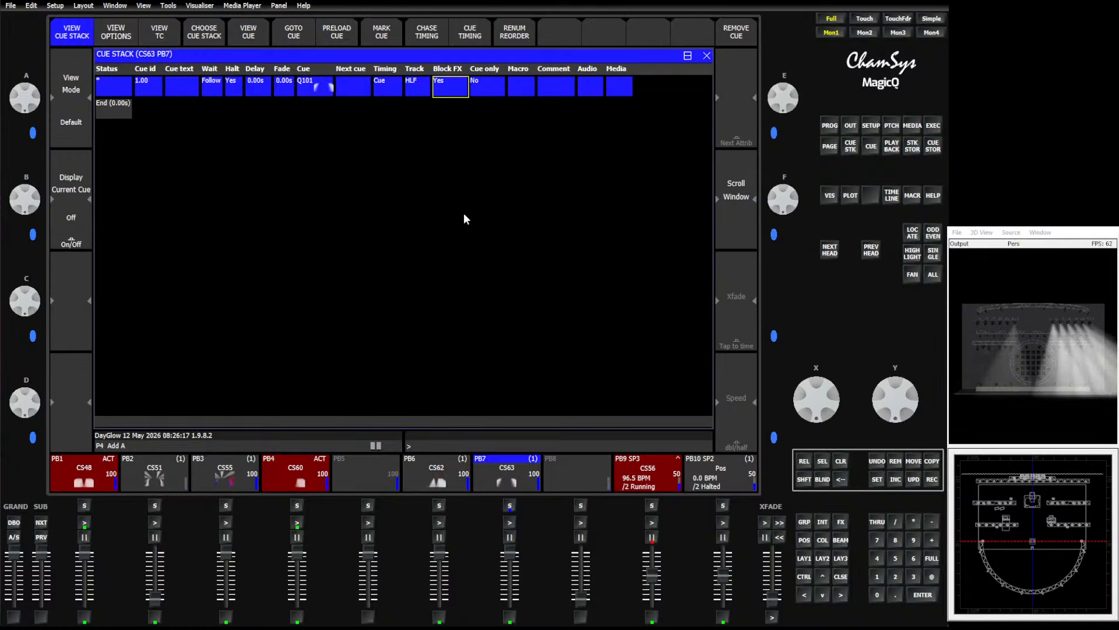
{"action": "left_click", "coordinate": [440, 618]}
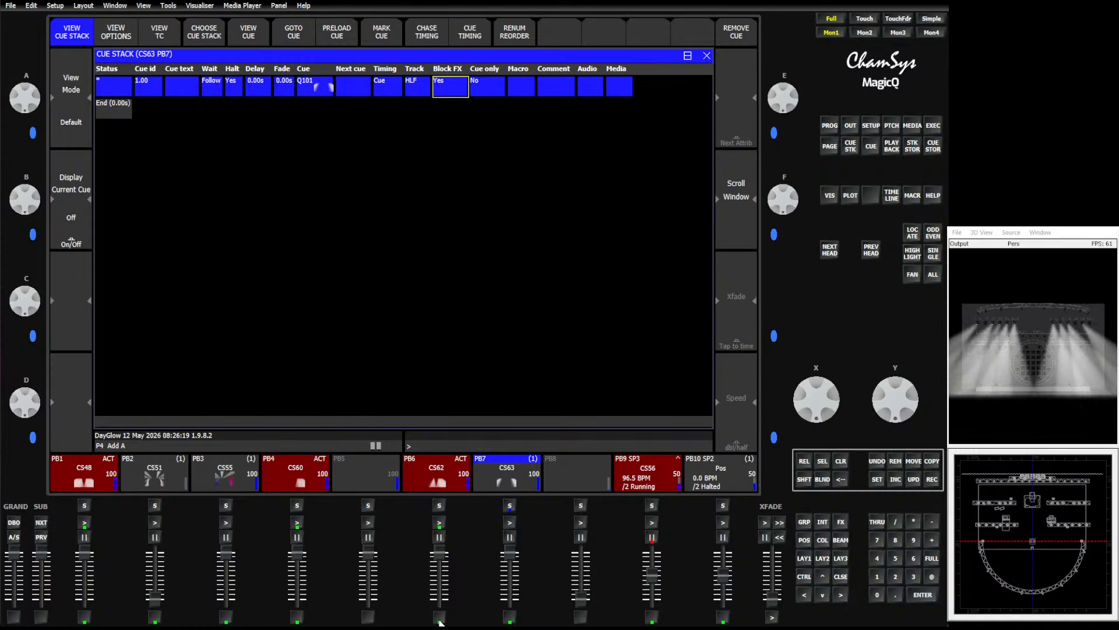
{"action": "left_click", "coordinate": [440, 618]}
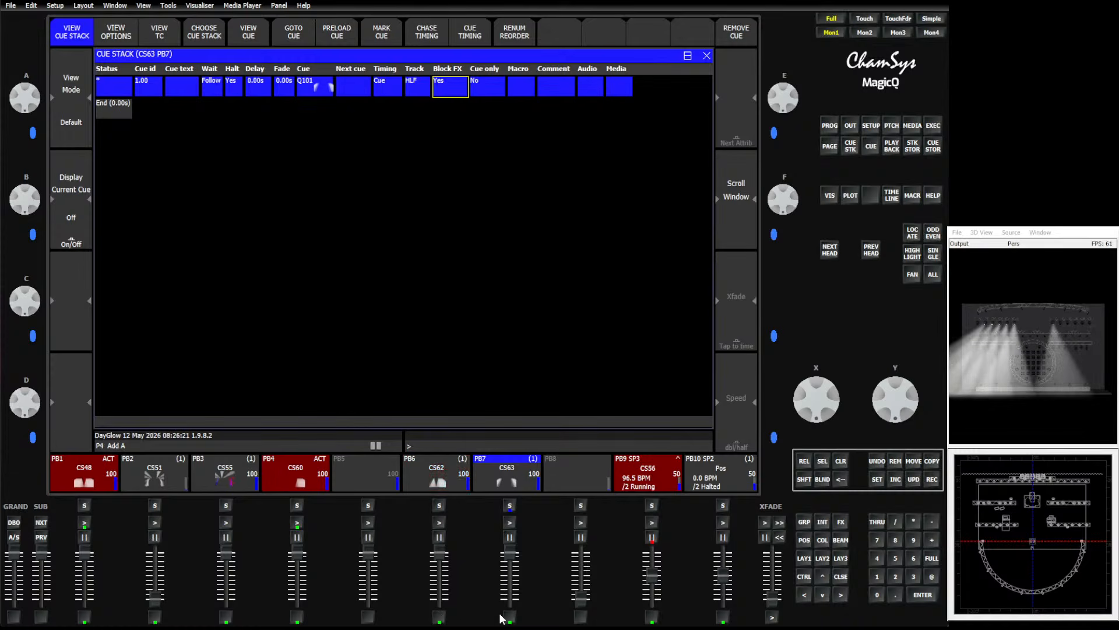
{"action": "left_click", "coordinate": [507, 618]}
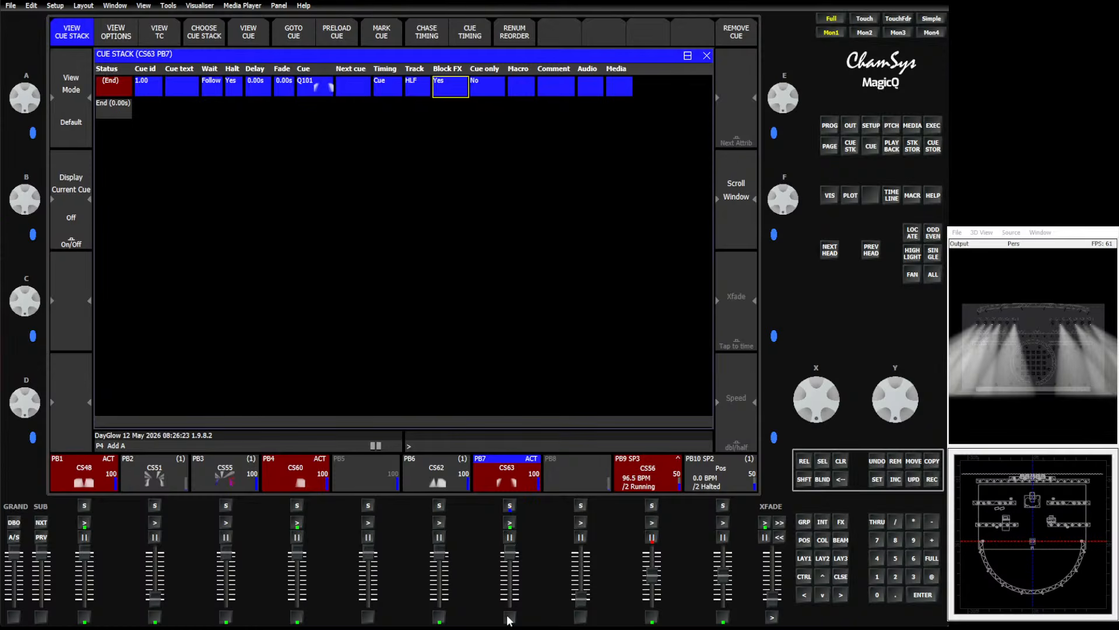
{"action": "left_click", "coordinate": [507, 618]}
{"action": "left_click", "coordinate": [440, 619]}
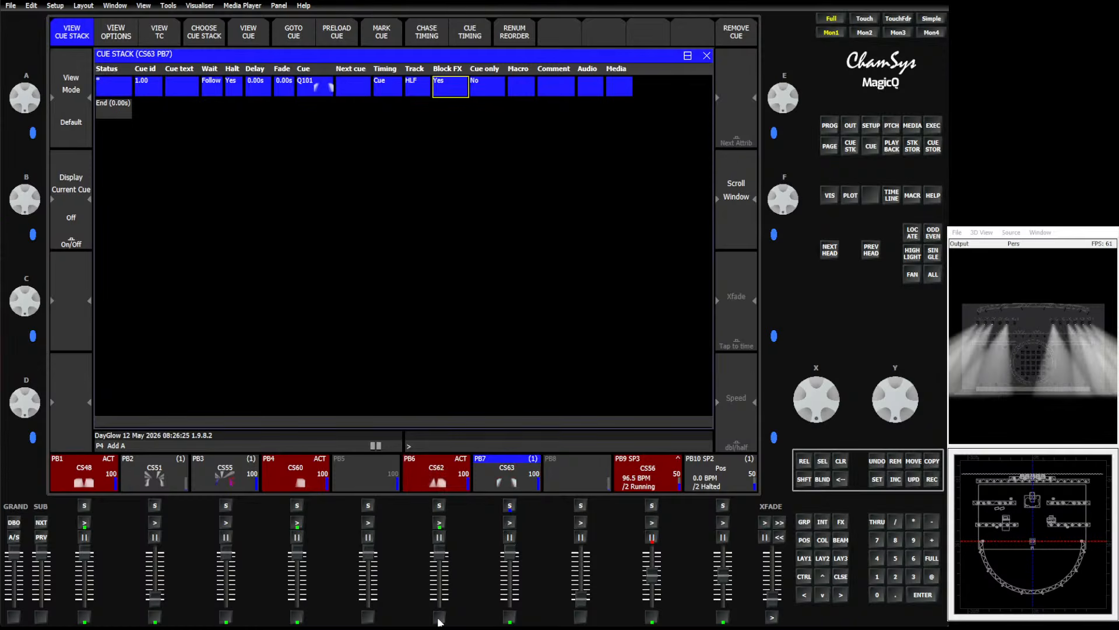
{"action": "left_click", "coordinate": [440, 619]}
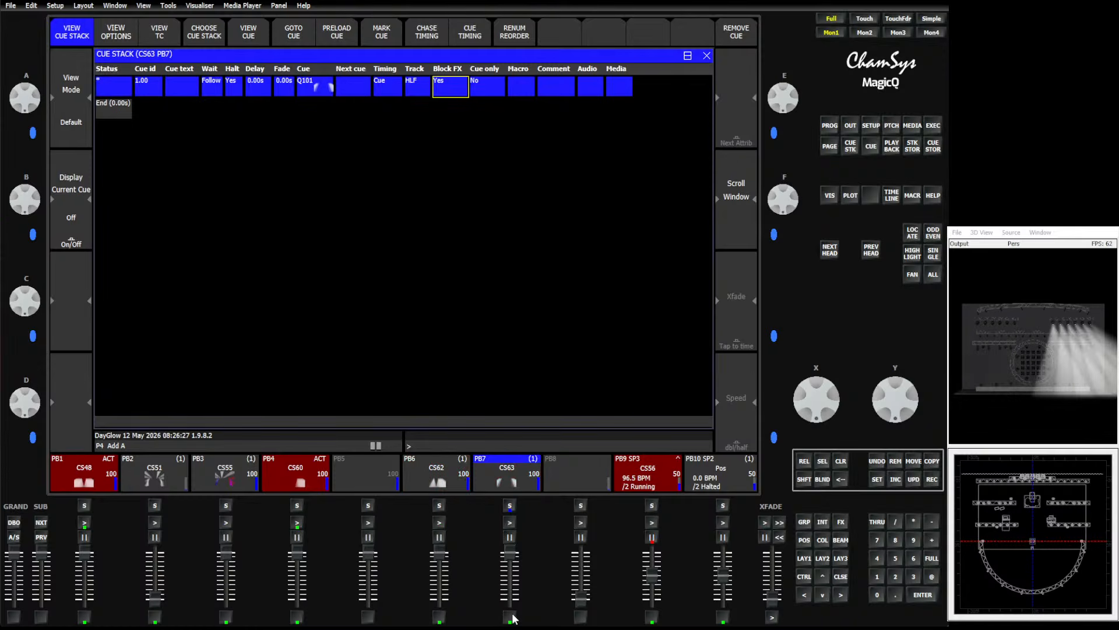
{"action": "left_click", "coordinate": [509, 618]}
{"action": "left_click", "coordinate": [440, 619]}
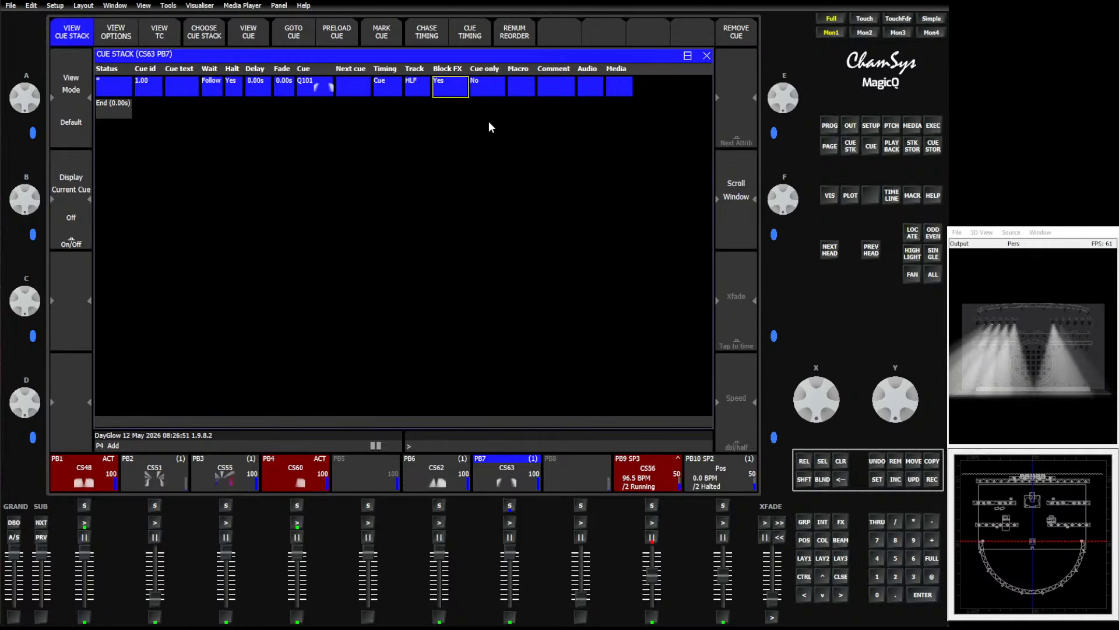
Examine the available macro commands for the PB7 cue without assigning one
{"action": "left_click", "coordinate": [522, 87]}
{"action": "left_click", "coordinate": [520, 87]}
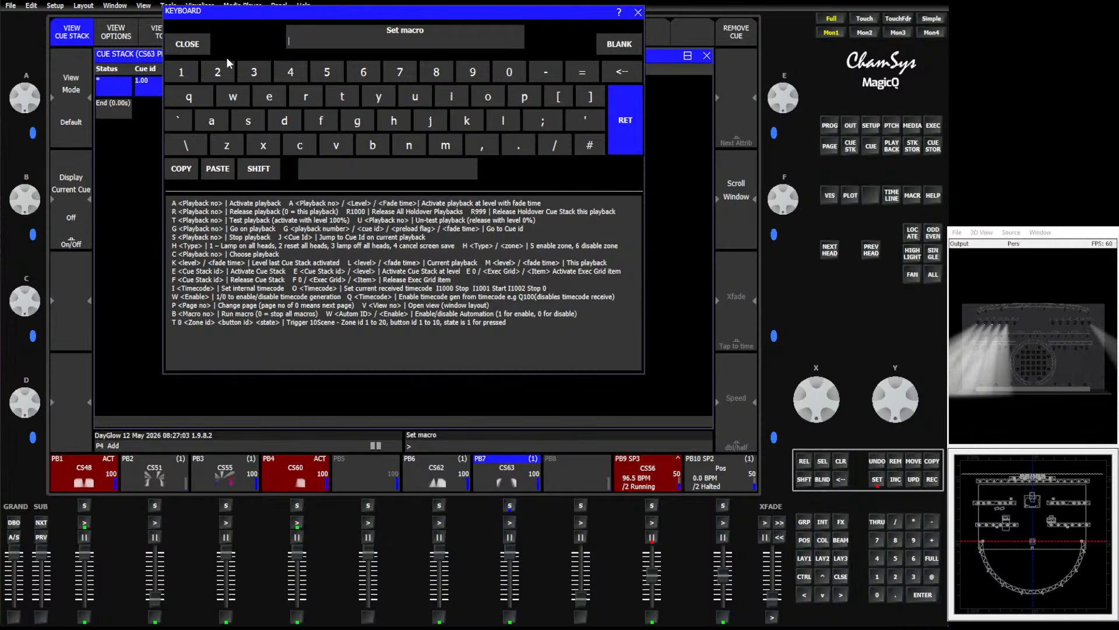
{"action": "left_click", "coordinate": [187, 43]}
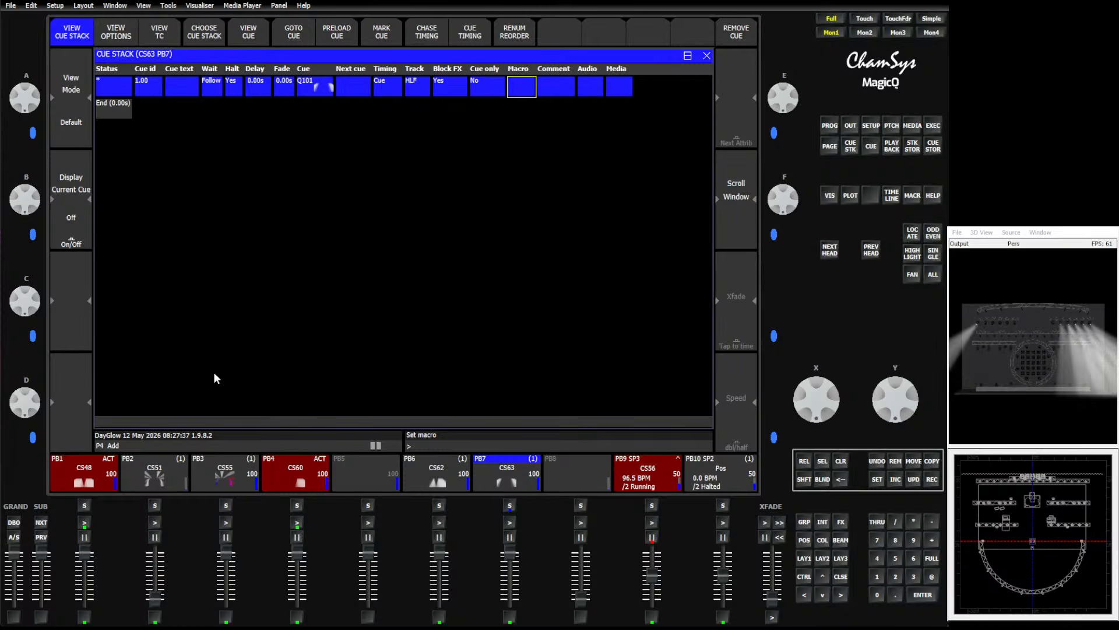
Set the rate divisor of the dimmer effect cue stack on PB4 to Div by 4
{"action": "left_click", "coordinate": [308, 475]}
{"action": "left_click", "coordinate": [133, 38]}
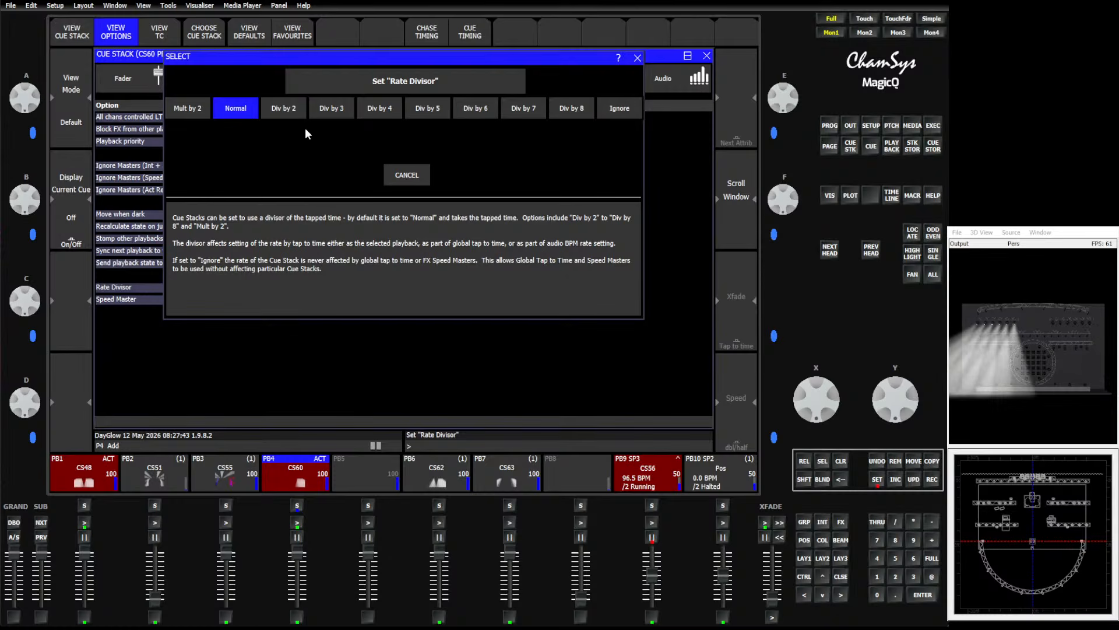
{"action": "left_click", "coordinate": [375, 112]}
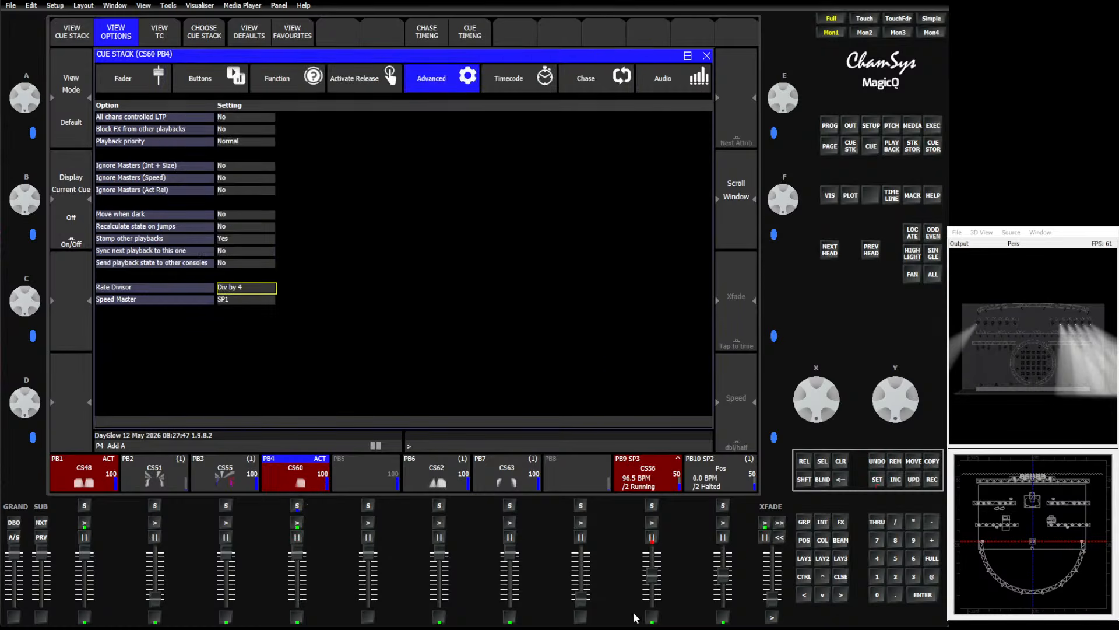
Tap a tempo of about 139 BPM on the SP3 playback and assign speed master SP3 to the PB4 cue stack
{"action": "left_click", "coordinate": [651, 622]}
{"action": "left_click", "coordinate": [651, 621]}
{"action": "left_click", "coordinate": [240, 299]}
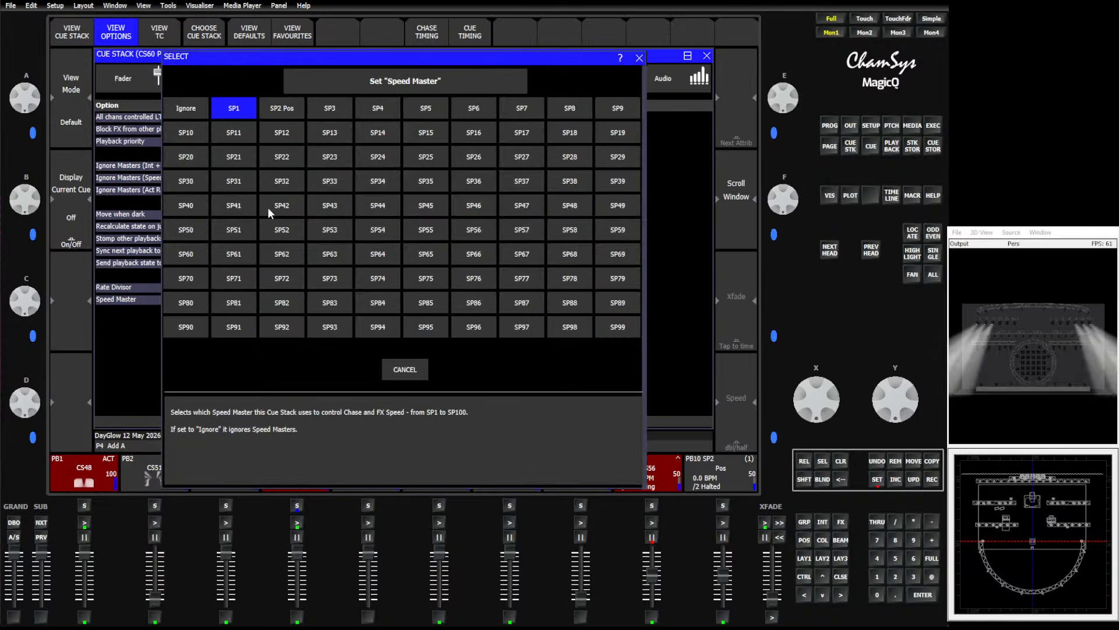
{"action": "left_click", "coordinate": [328, 107]}
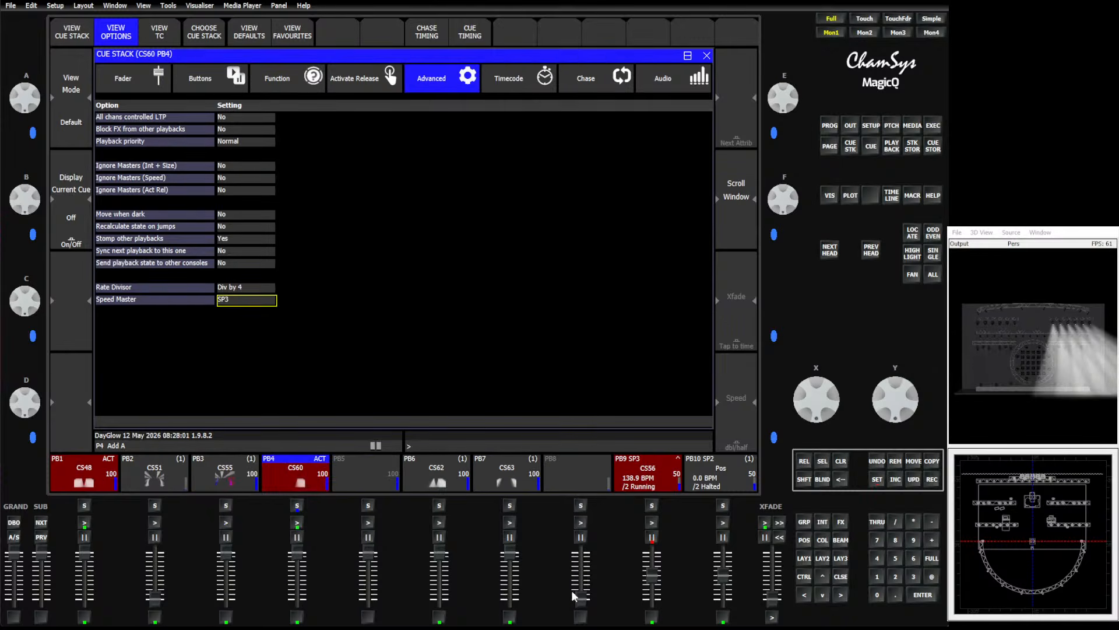
Examine the levels and FX of the cue stored on the SP3 speed master playback, PB9
{"action": "left_click", "coordinate": [646, 487]}
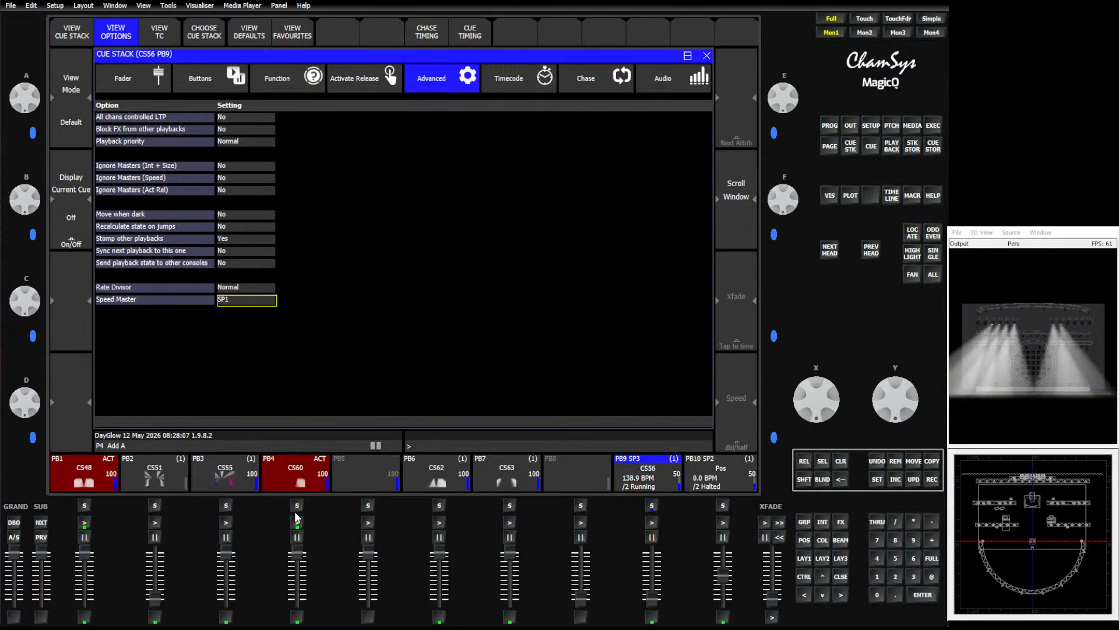
{"action": "left_click", "coordinate": [72, 31]}
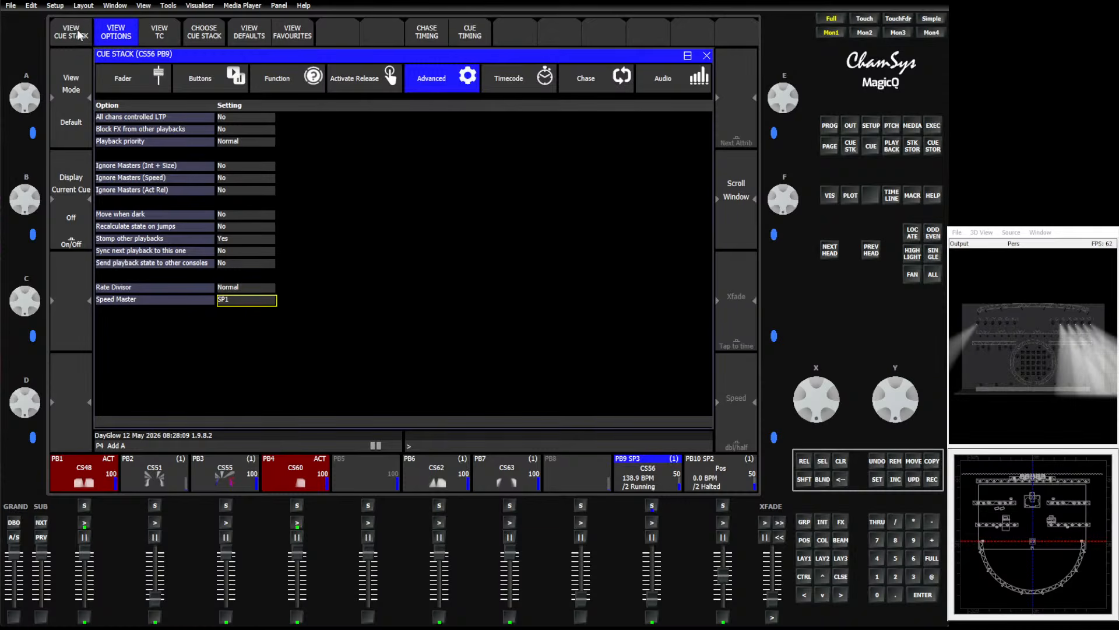
{"action": "left_click", "coordinate": [114, 85]}
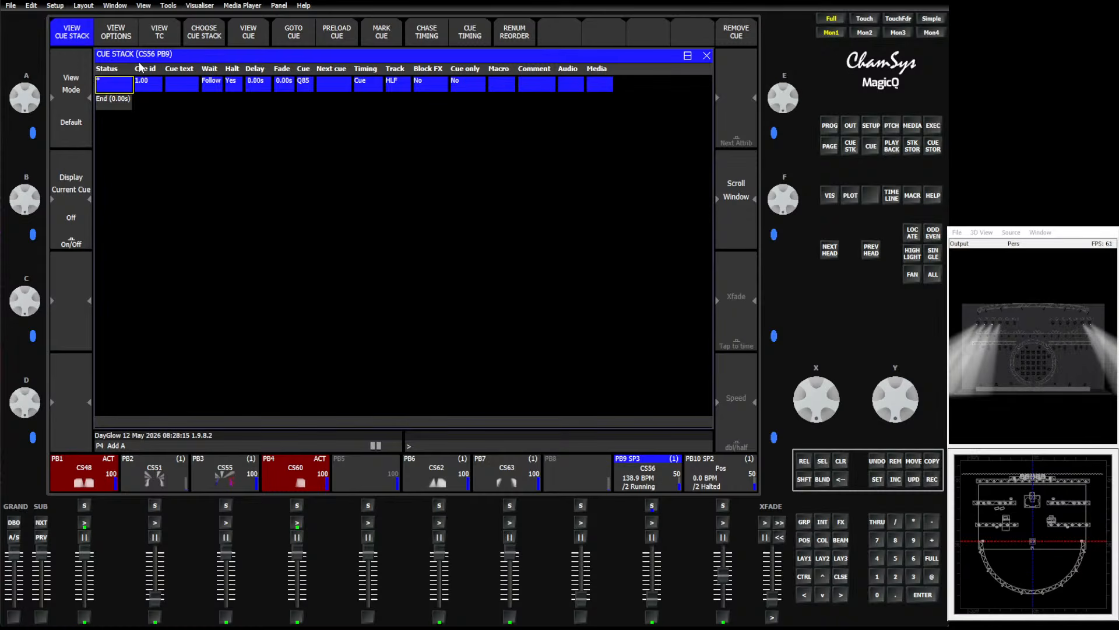
{"action": "left_click", "coordinate": [242, 33]}
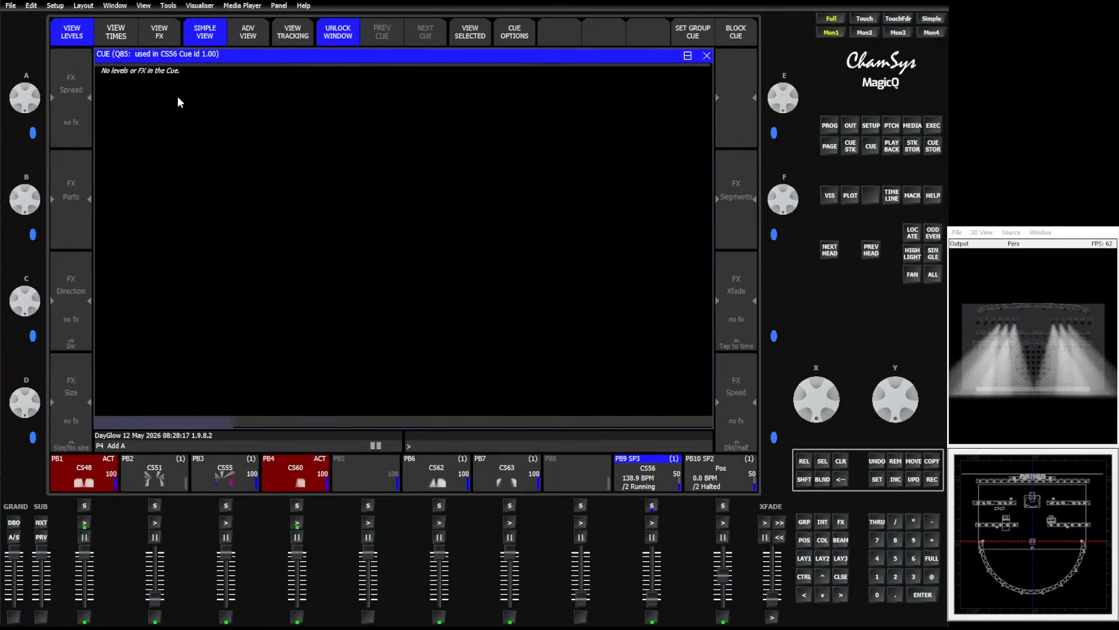
{"action": "left_click", "coordinate": [154, 41]}
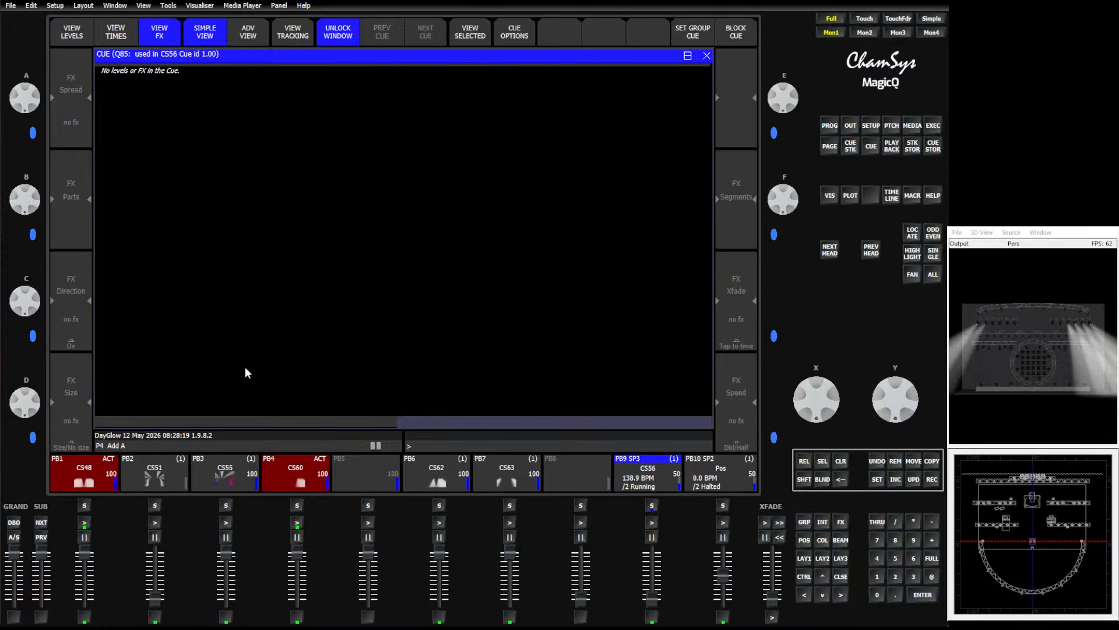
Set the speed of the Dimmer Ramp effect in the PB4 cue to 2.00 s
{"action": "left_click", "coordinate": [295, 465]}
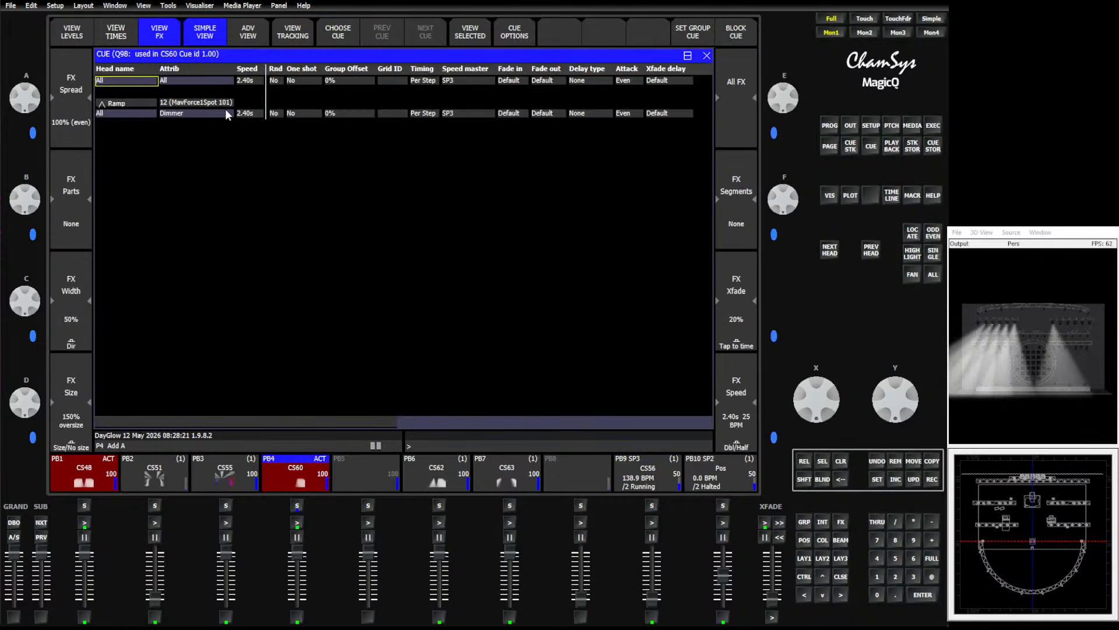
{"action": "left_click", "coordinate": [241, 113]}
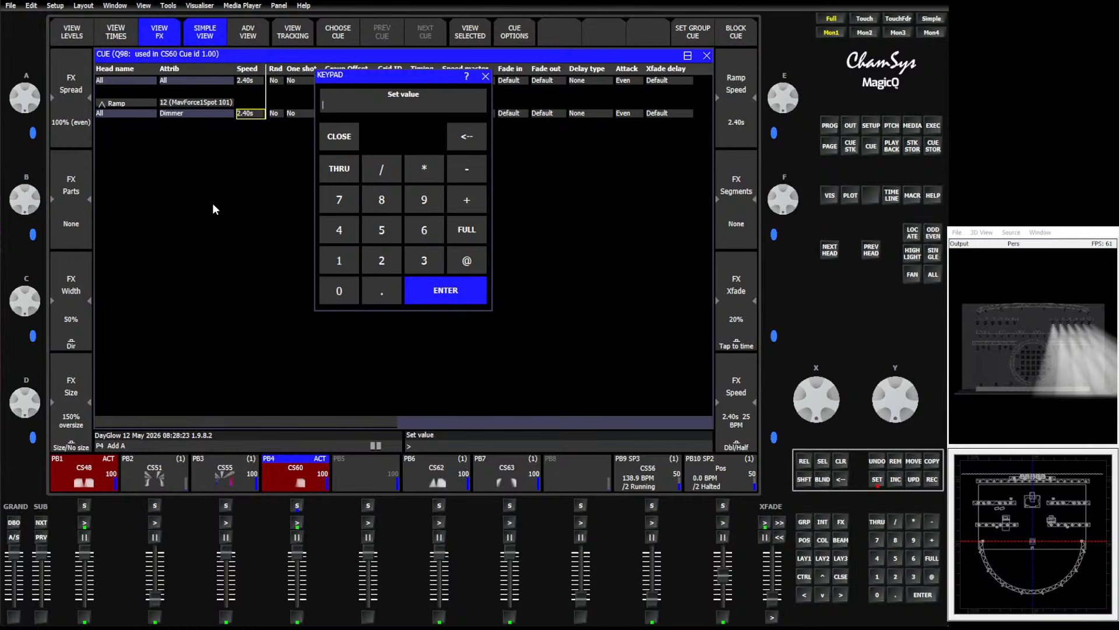
{"action": "type", "text": "2"}
{"action": "key", "text": "Return"}
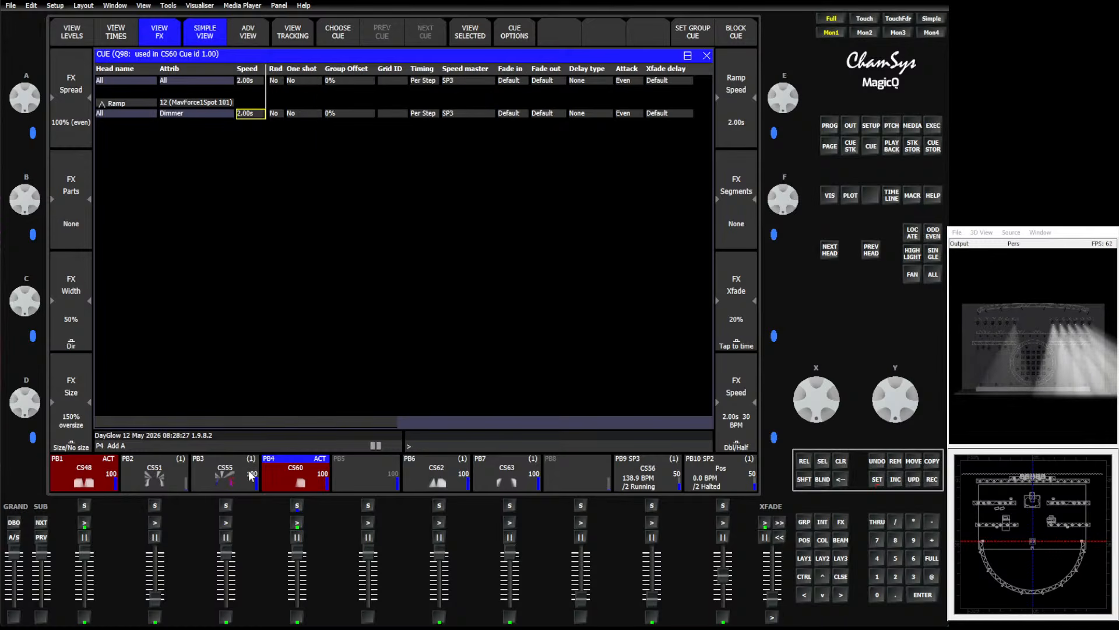
Set the rate divisor of the PB4 cue stack to Mult by 2 and raise its fader to 100
{"action": "left_click", "coordinate": [296, 479]}
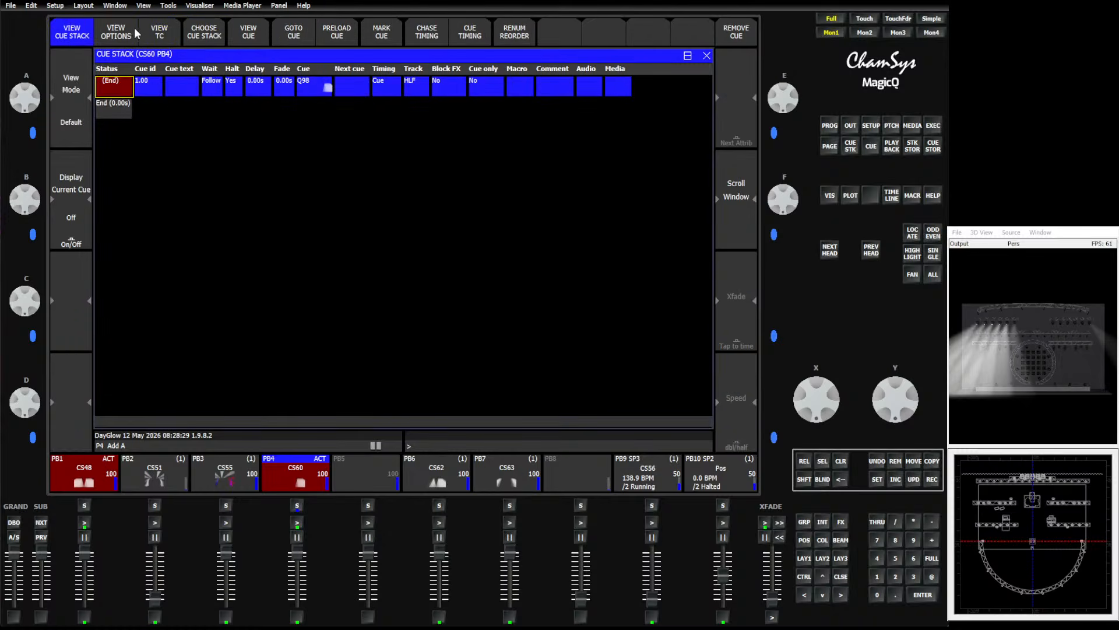
{"action": "left_click", "coordinate": [116, 32]}
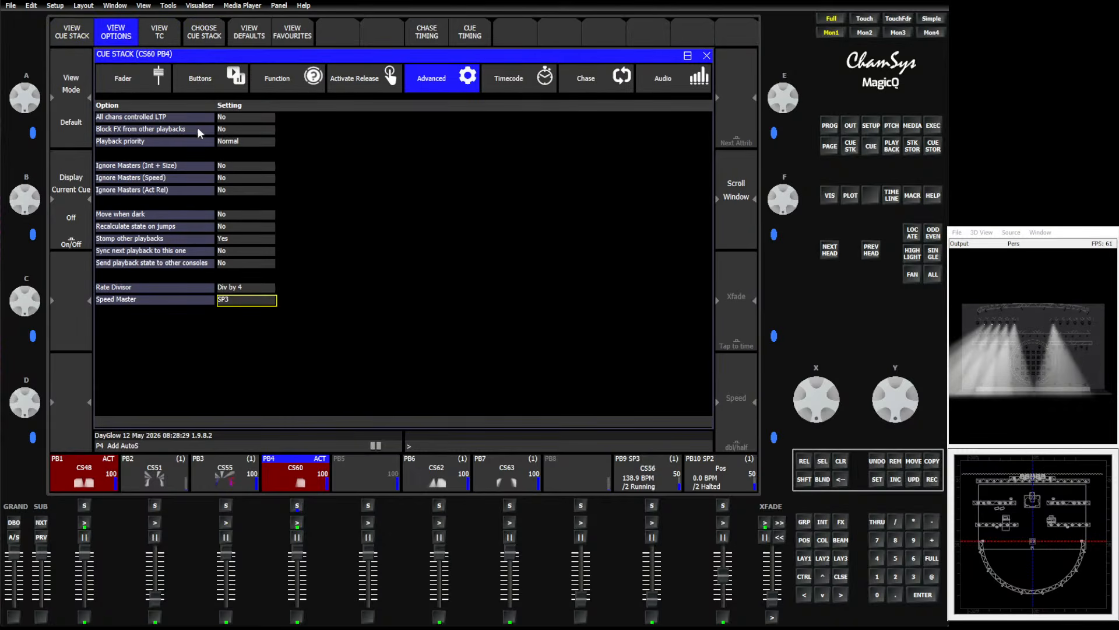
{"action": "left_click", "coordinate": [296, 522]}
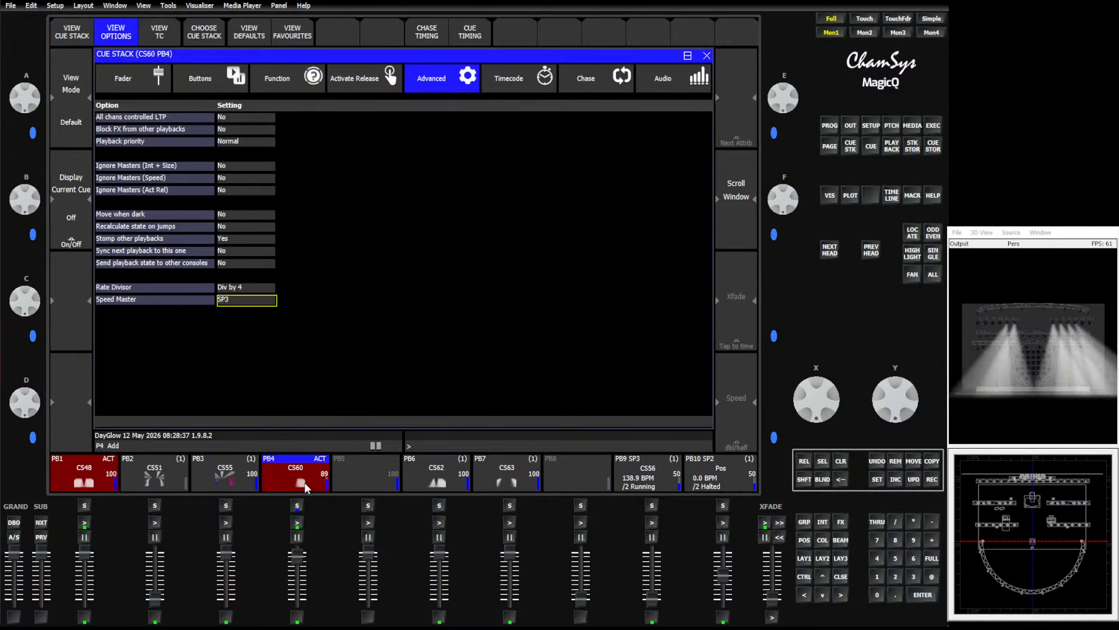
{"action": "left_click", "coordinate": [249, 287]}
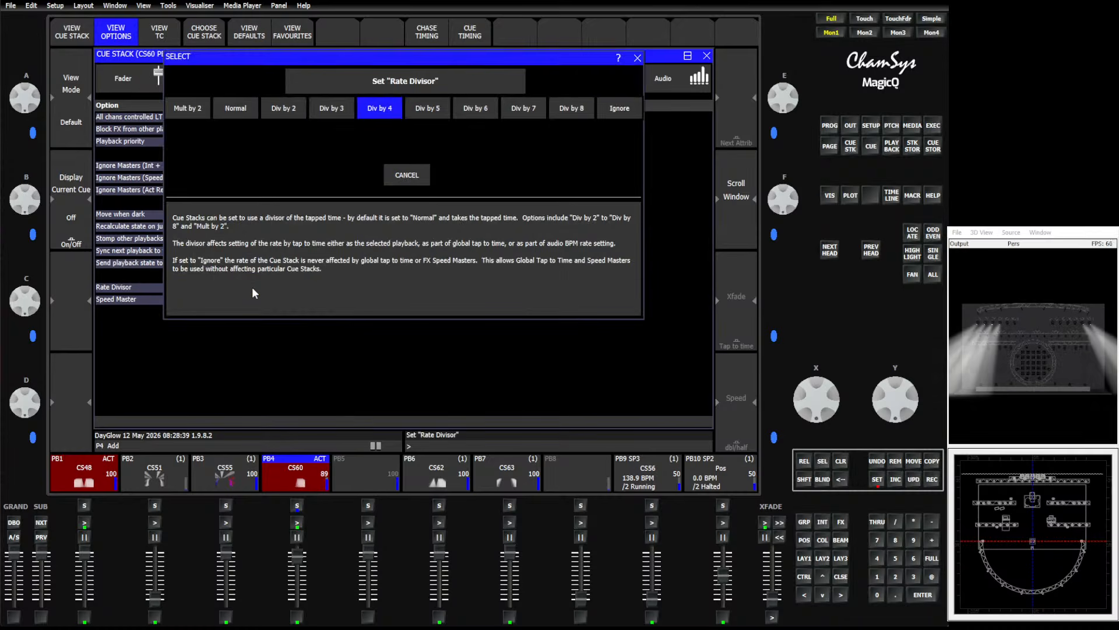
{"action": "left_click", "coordinate": [186, 108]}
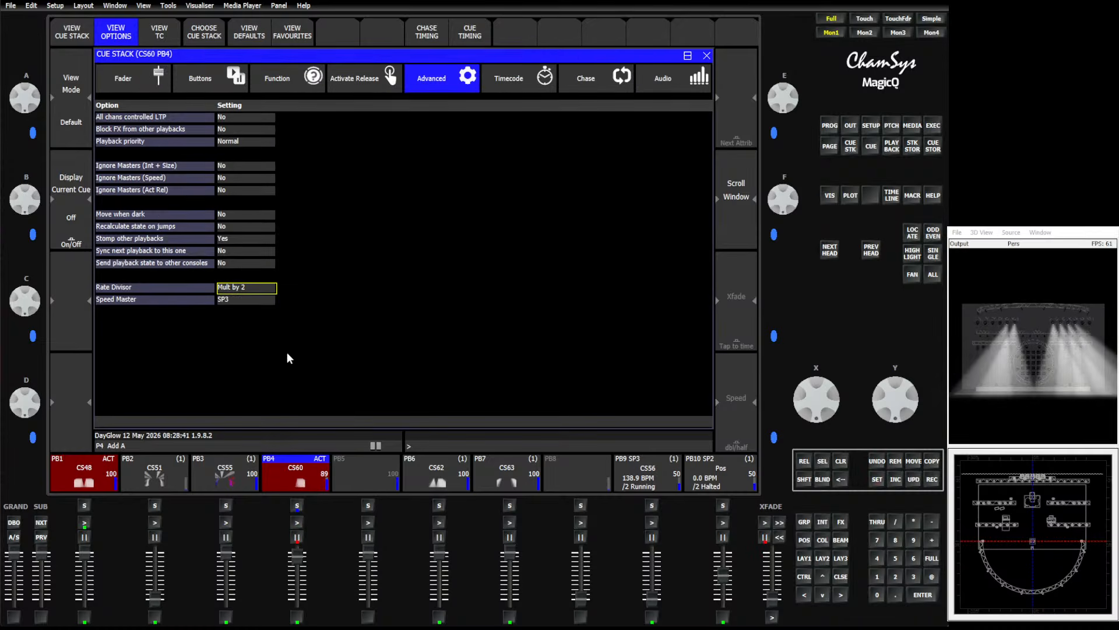
{"action": "left_click_drag", "start_coordinate": [301, 556], "coordinate": [292, 478]}
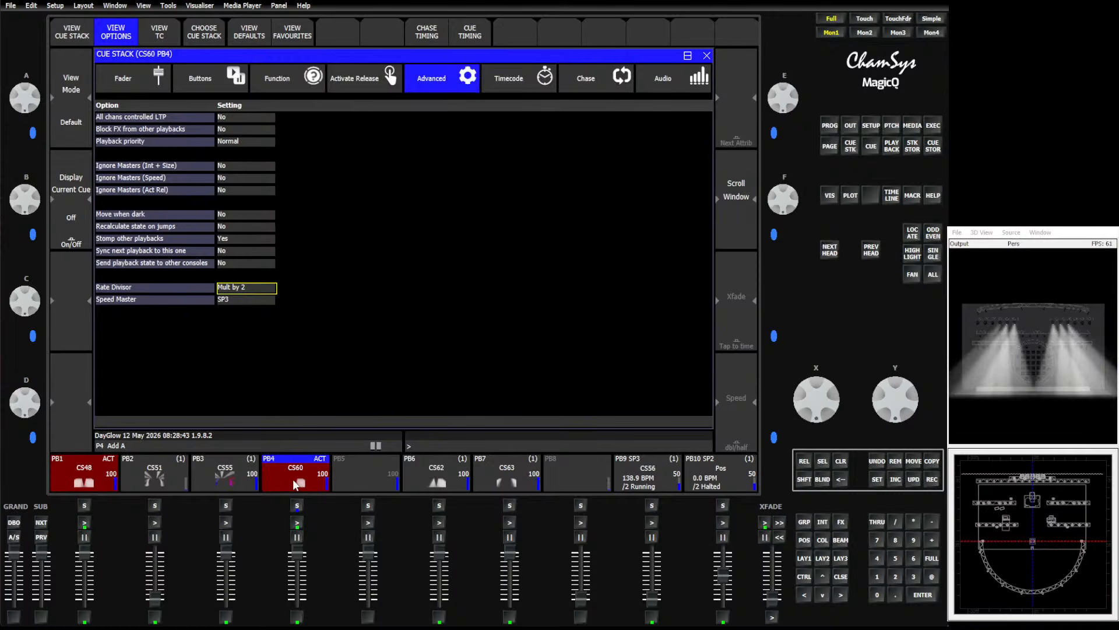